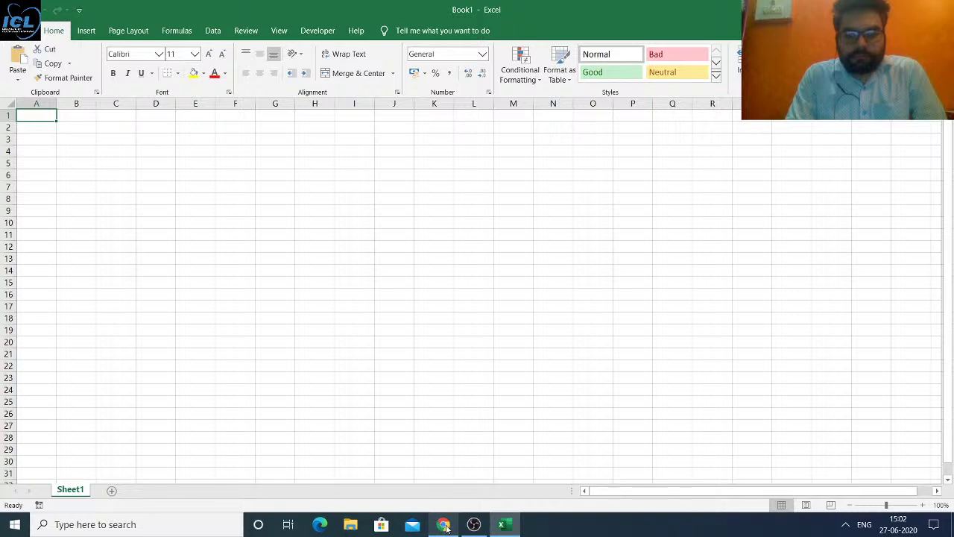
Post the greeting 'helo everyone' in the livestream's live chat.
click(442, 525)
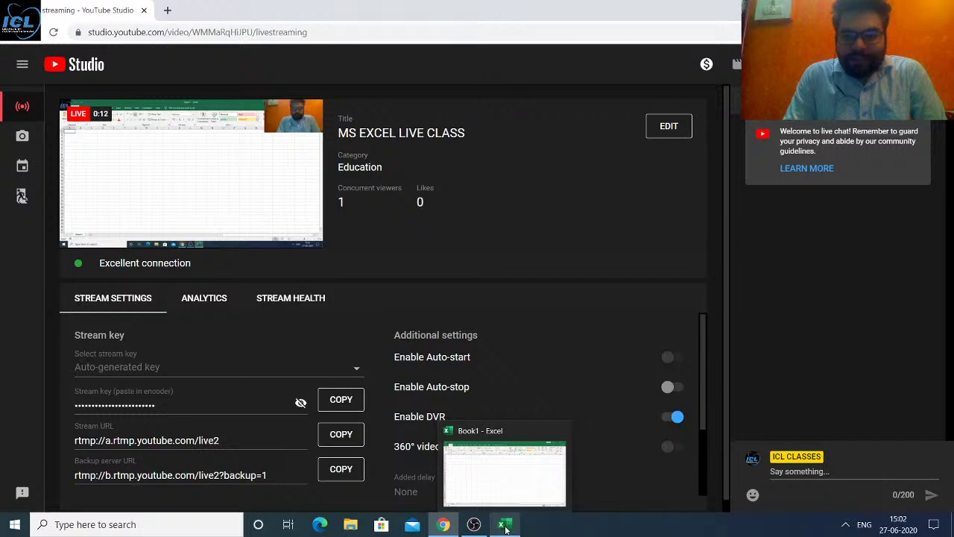
click(807, 471)
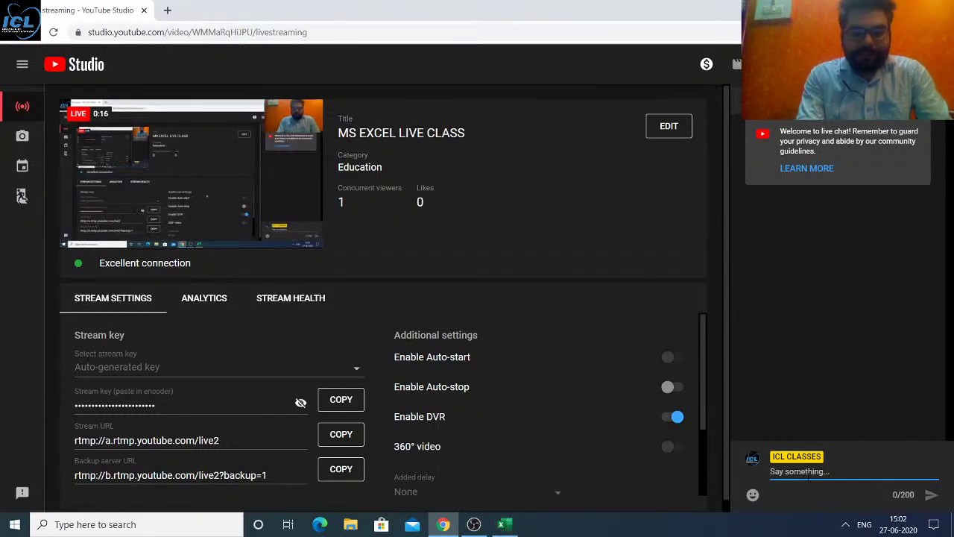
text(hell)
text( eve)
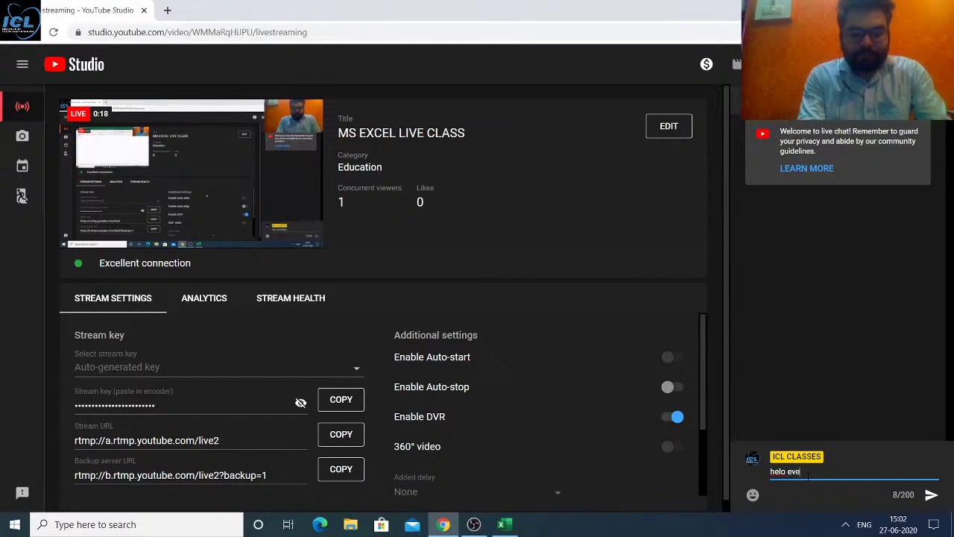
text(ryone)
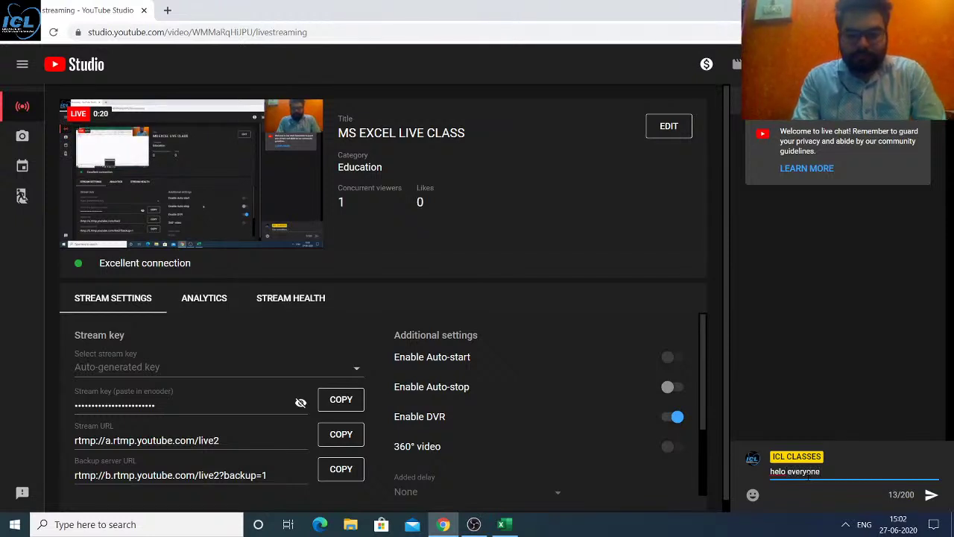
key(Return)
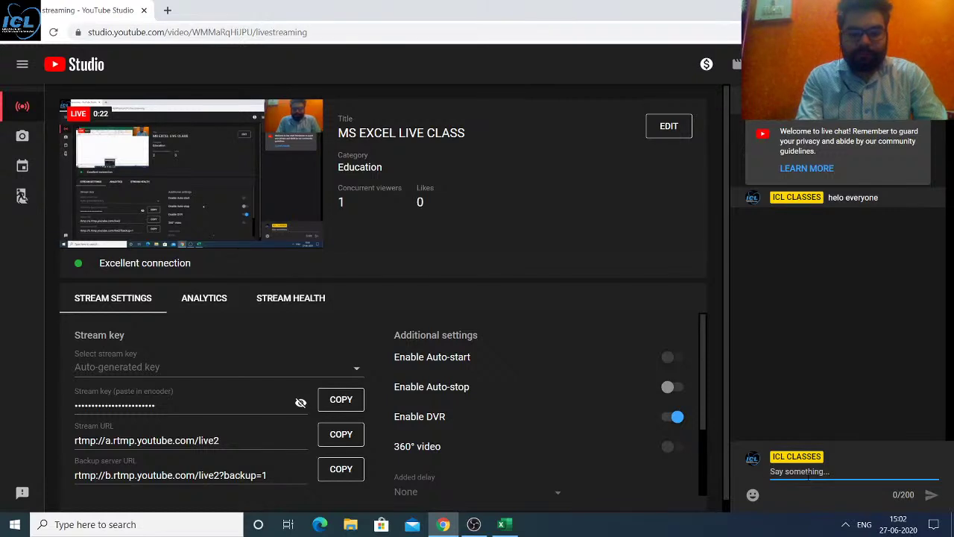
Post the reminder 'update ur gmail id' in the live chat.
text(upd)
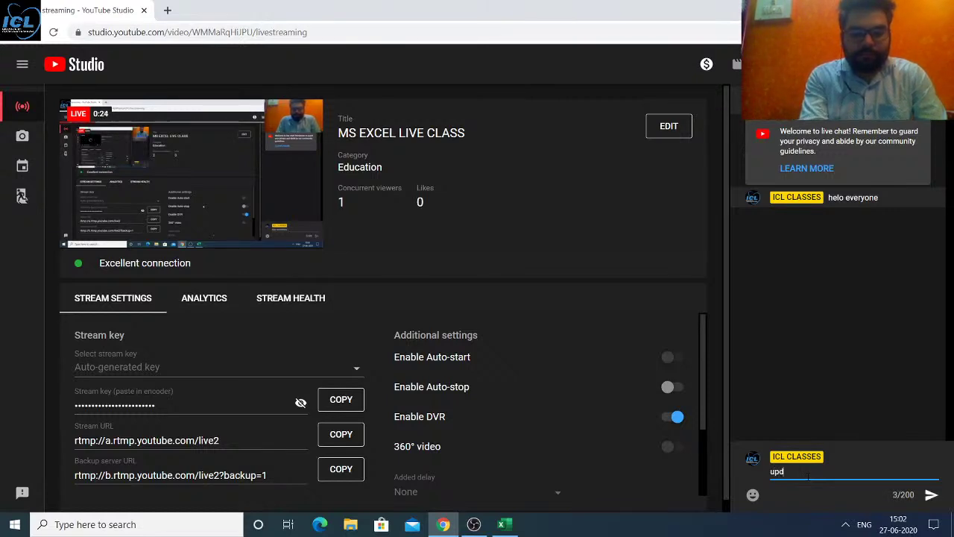
text(ate ur)
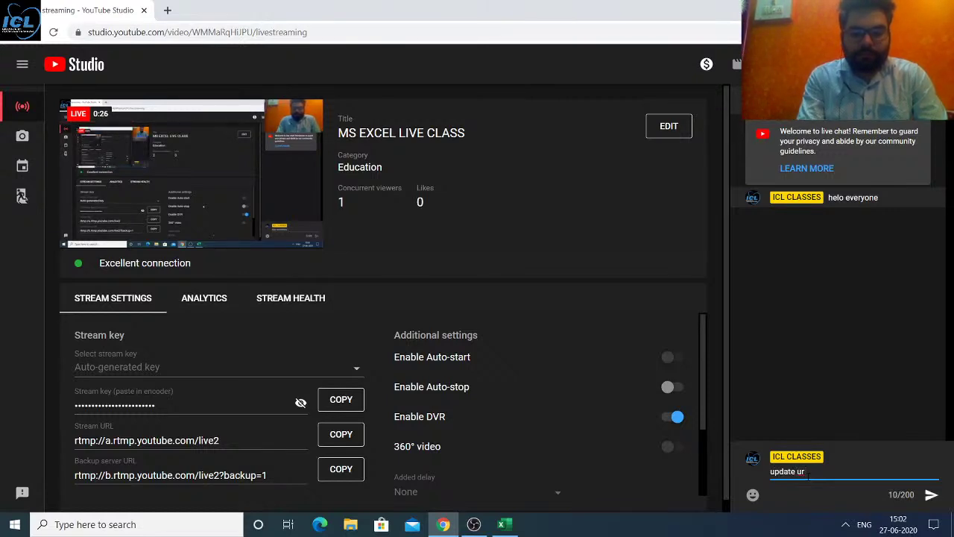
text( mail)
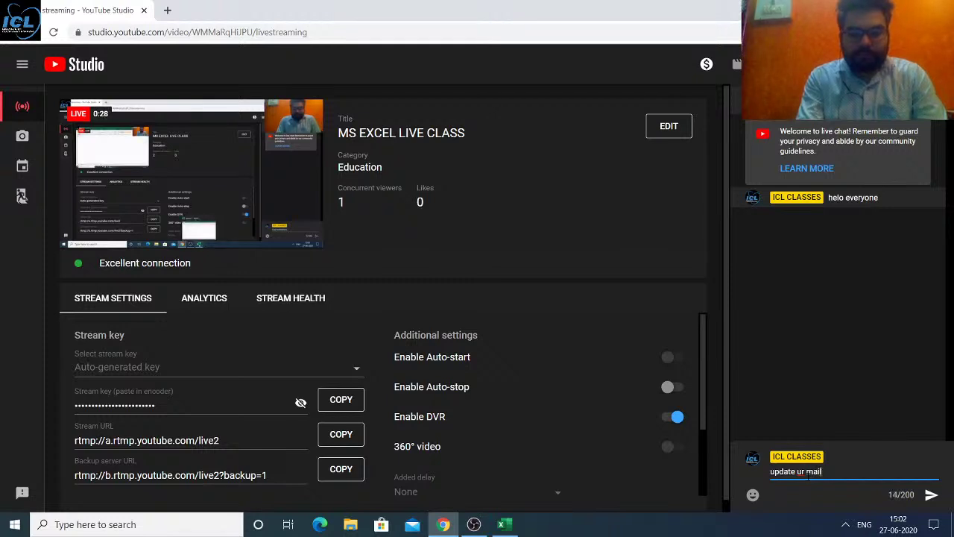
key(BackSpace)
key(BackSpace)
key(BackSpace)
key(BackSpace)
key(BackSpace)
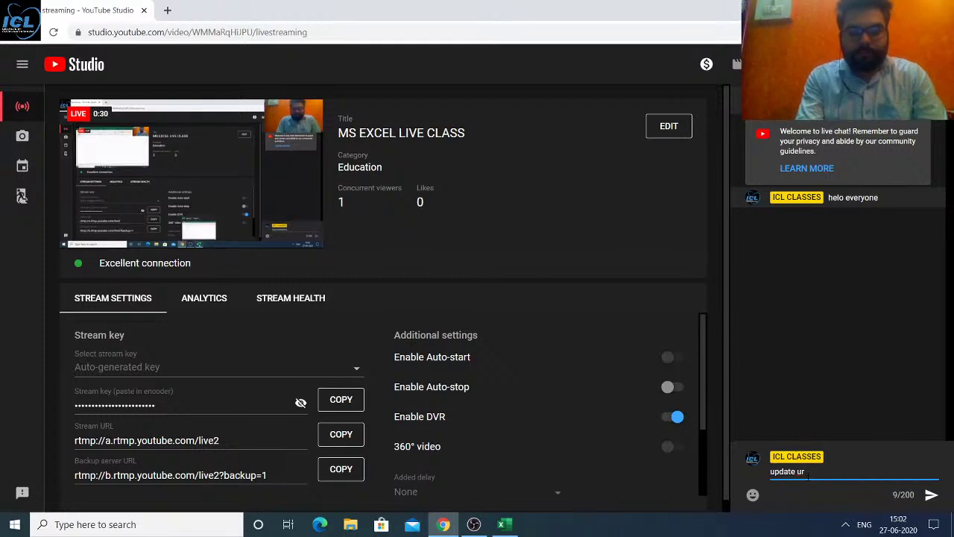
text(email id)
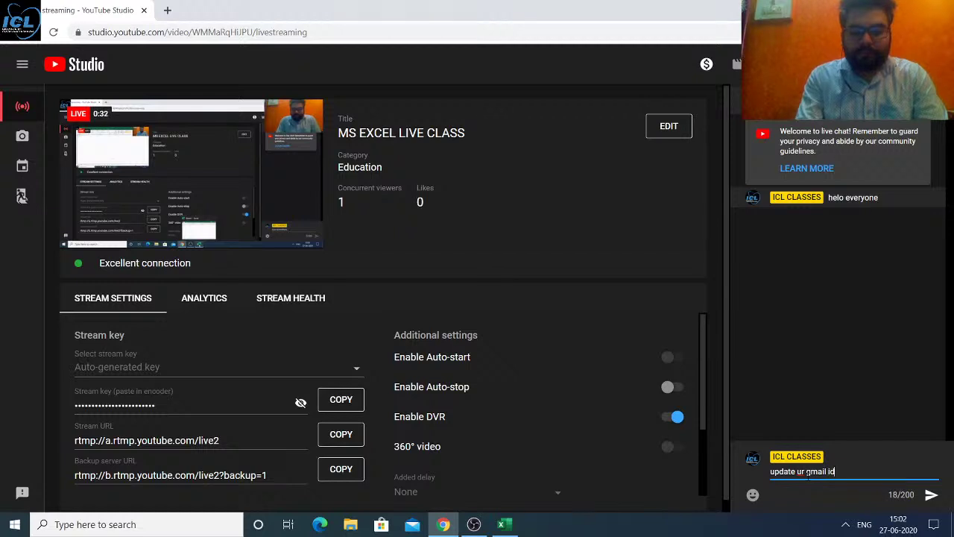
key(Return)
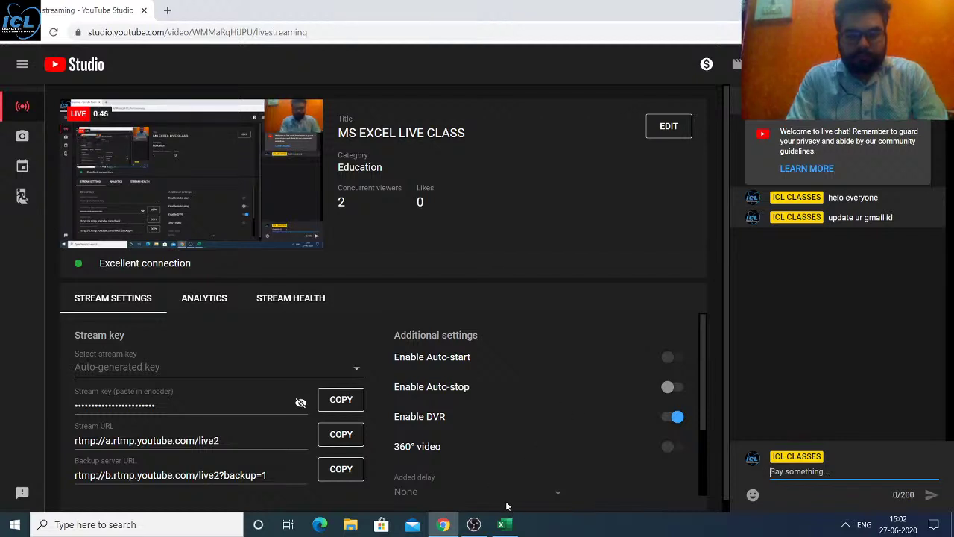
Return to the blank Book1 workbook from the taskbar.
click(506, 526)
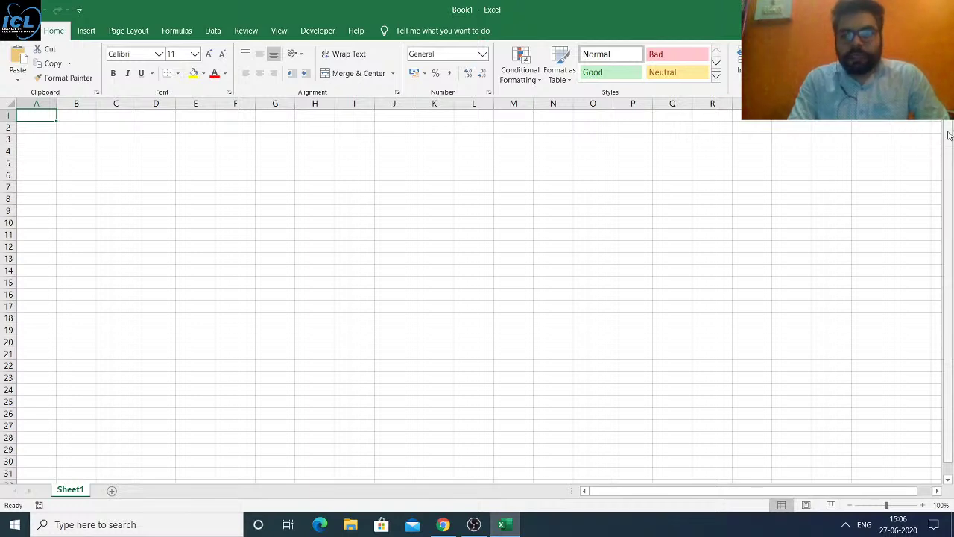
Insert two new worksheets, Sheet2 and Sheet3, then go back to Sheet1.
click(948, 260)
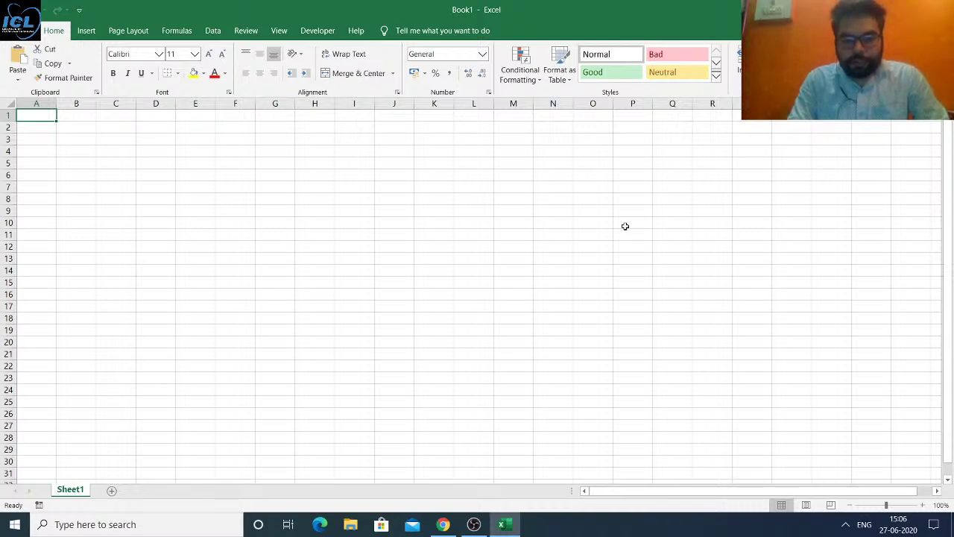
drag(666, 493, 613, 494)
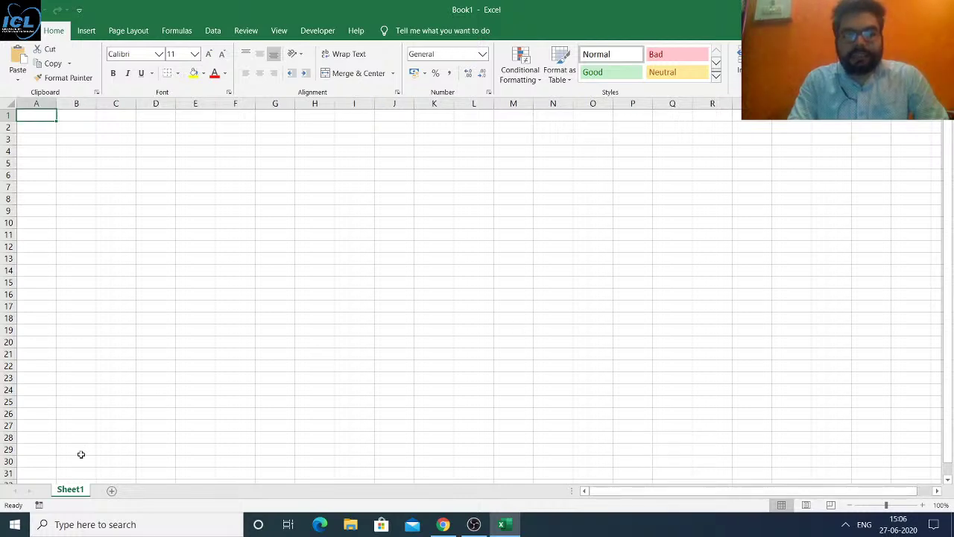
click(112, 492)
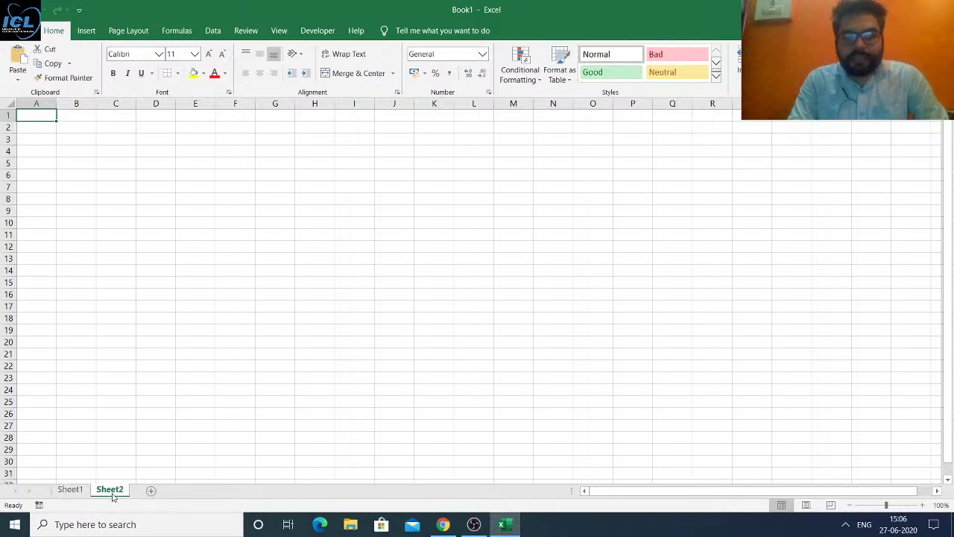
click(152, 492)
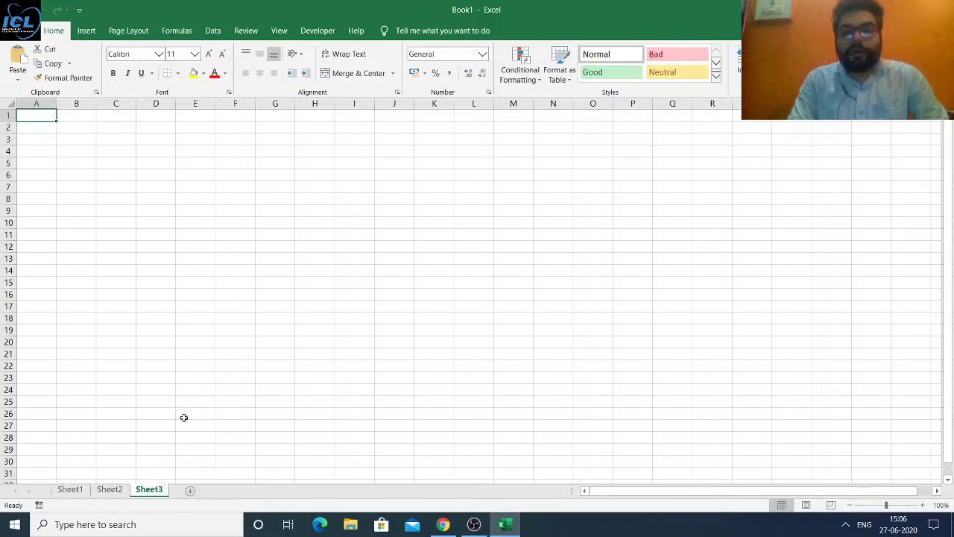
click(76, 490)
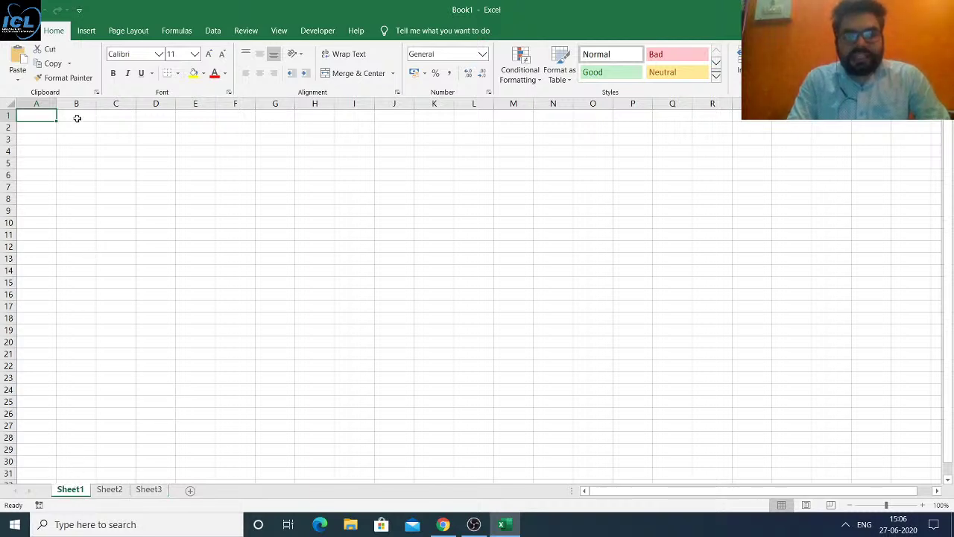
Select columns A, B and C on Sheet1.
click(45, 106)
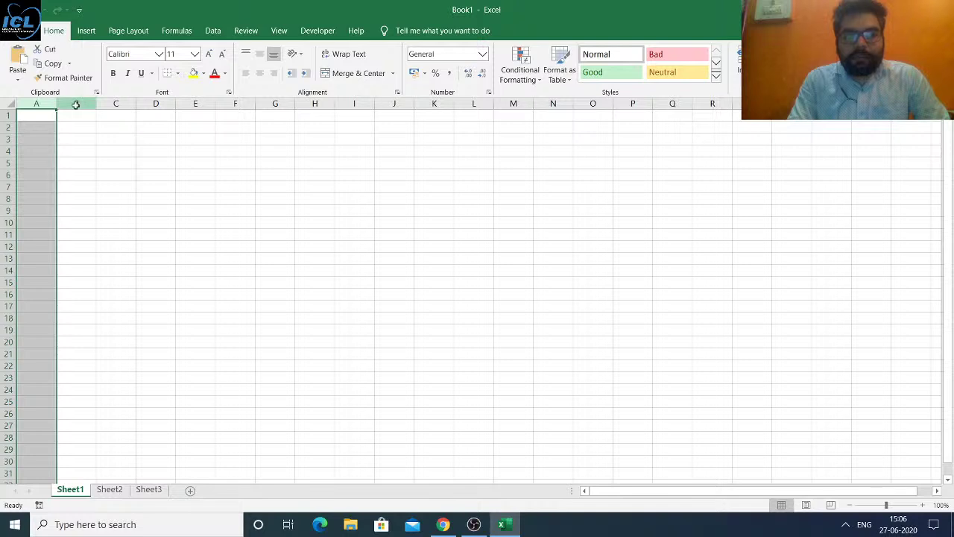
click(76, 105)
click(114, 104)
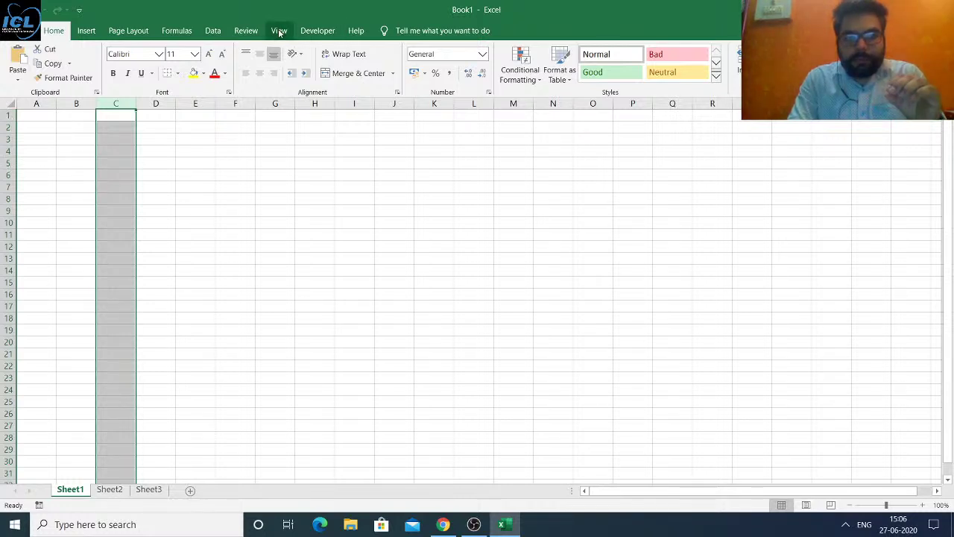
click(279, 31)
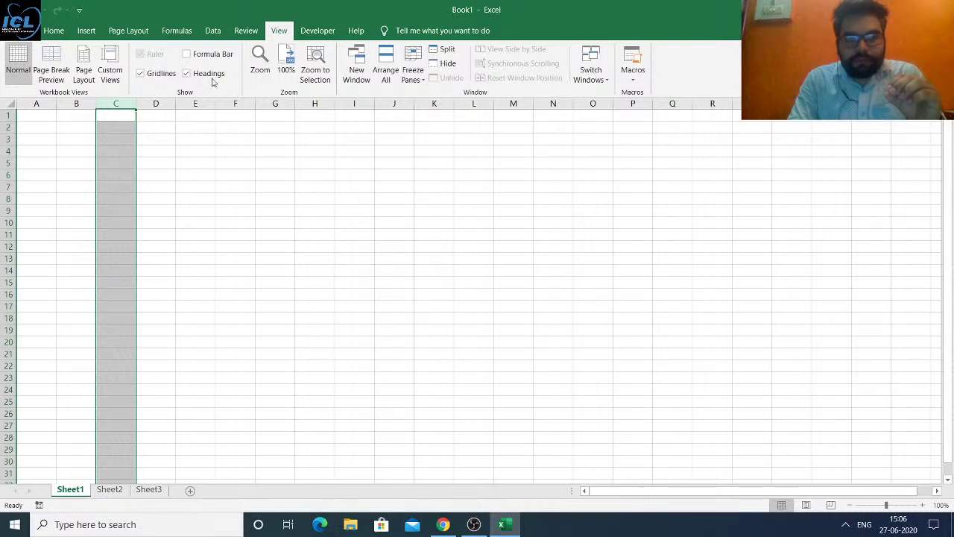
click(187, 55)
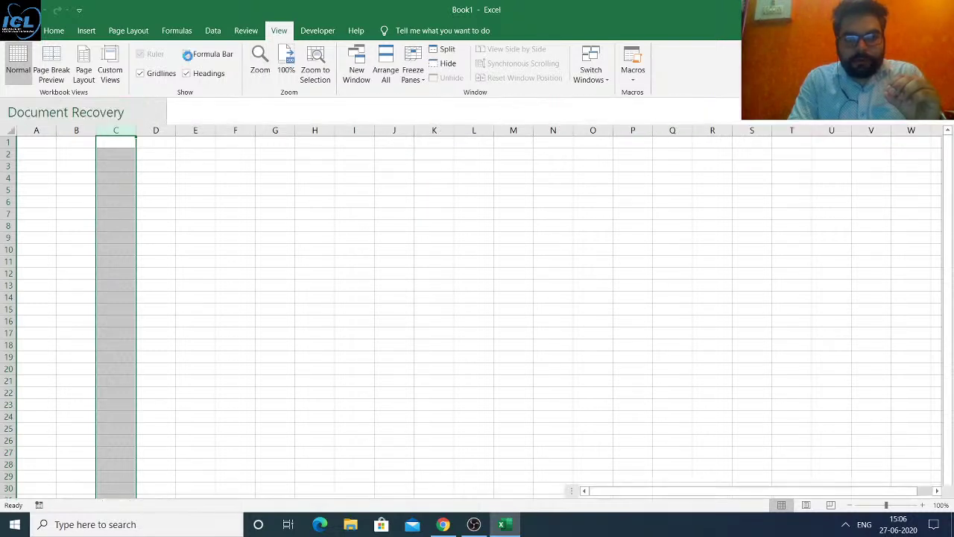
click(225, 170)
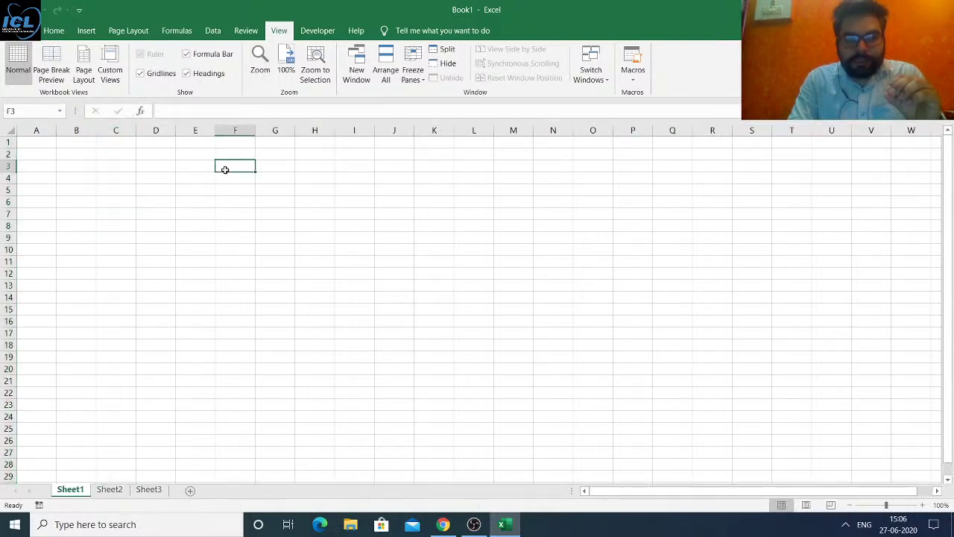
click(52, 30)
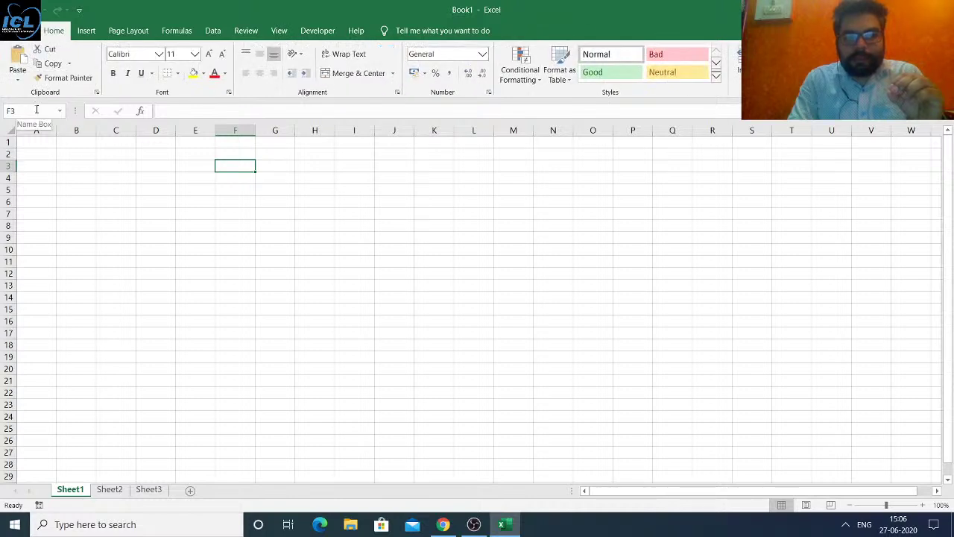
click(170, 110)
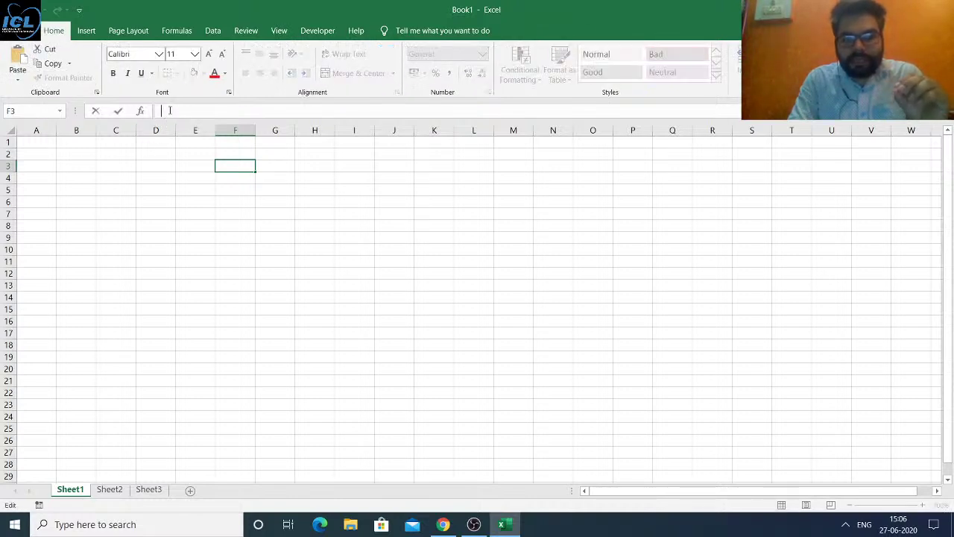
click(155, 169)
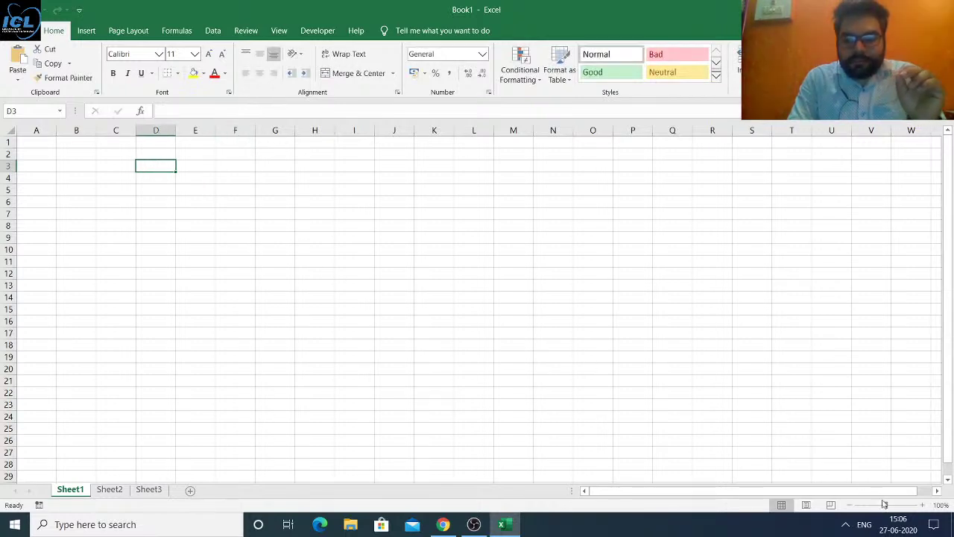
click(922, 504)
click(922, 504)
click(923, 505)
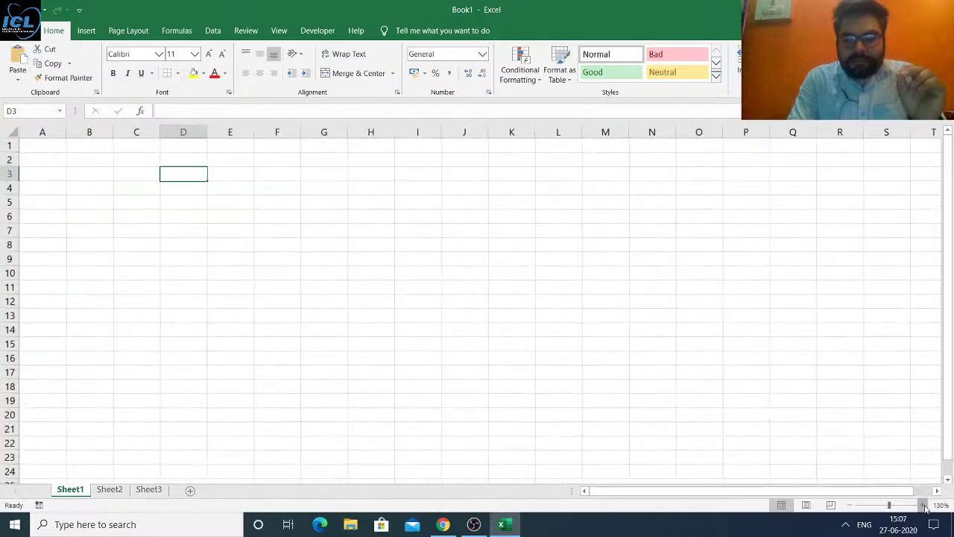
click(923, 505)
click(922, 504)
click(923, 504)
click(923, 504)
double_click(923, 504)
double_click(923, 504)
click(923, 505)
double_click(923, 505)
click(922, 505)
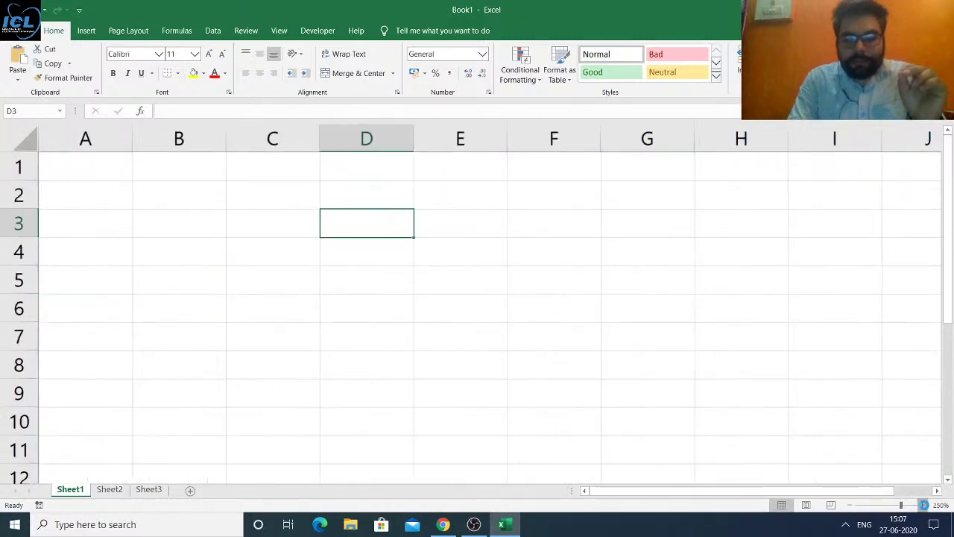
triple_click(922, 505)
triple_click(922, 505)
triple_click(923, 504)
triple_click(923, 504)
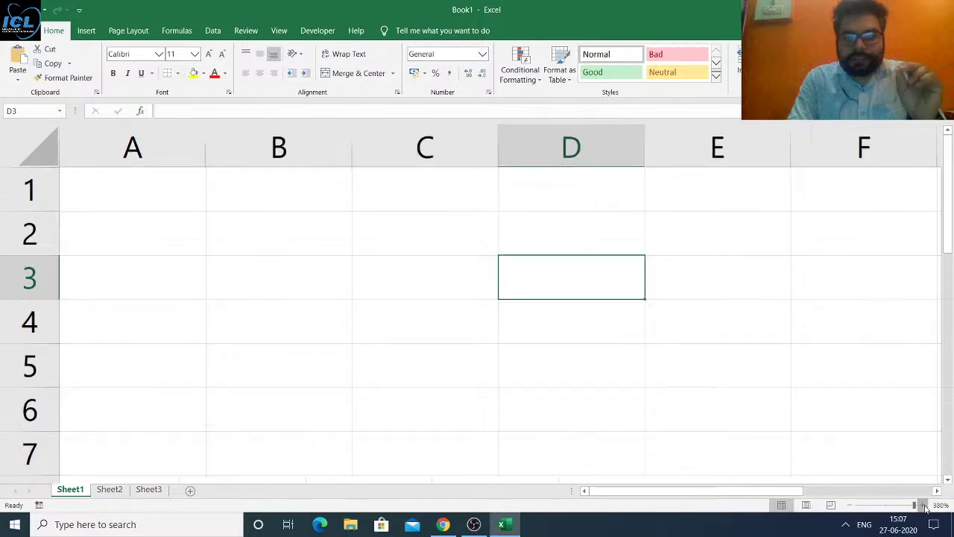
triple_click(923, 505)
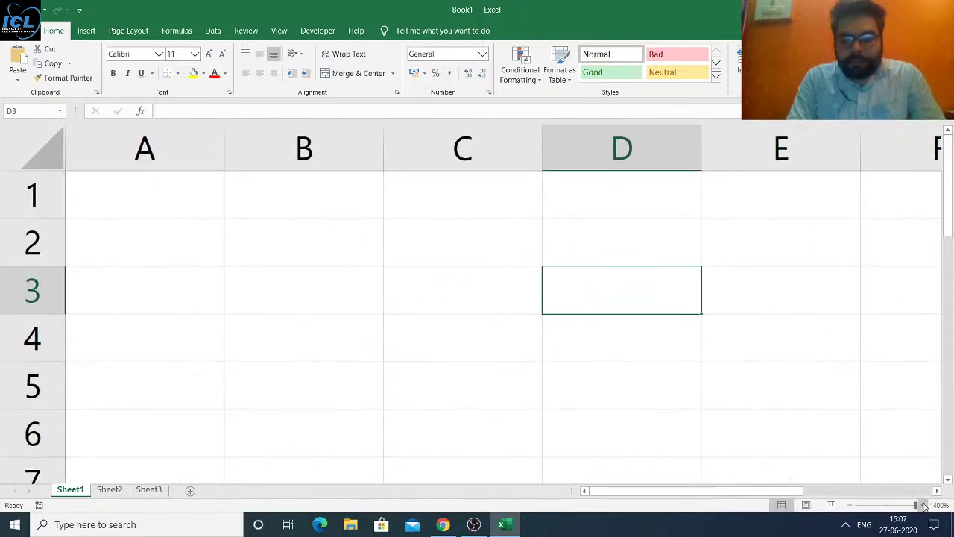
mouse_move(916, 505)
mouse_down()
mouse_move(850, 505)
mouse_move(885, 506)
mouse_up()
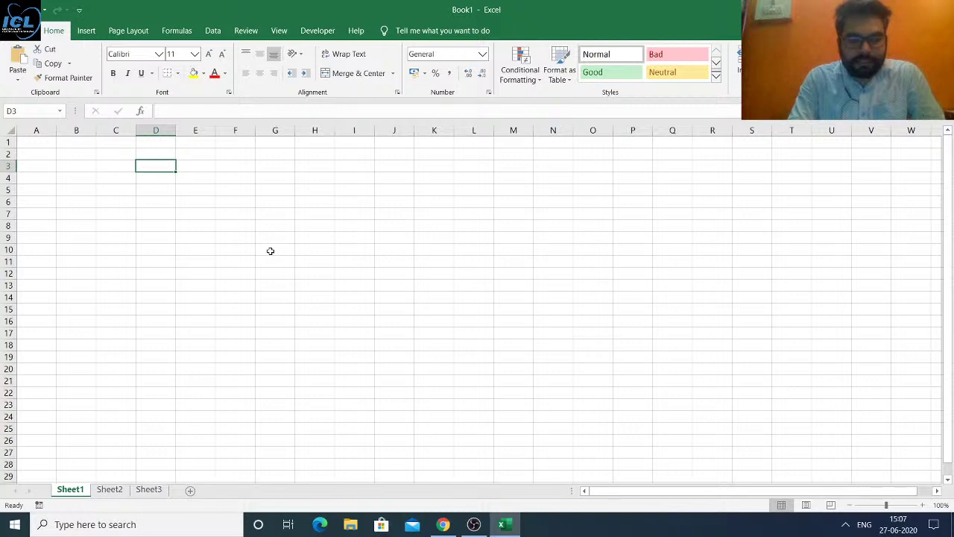
Post 'goodaftrenoon' in the YouTube Studio live chat.
click(443, 524)
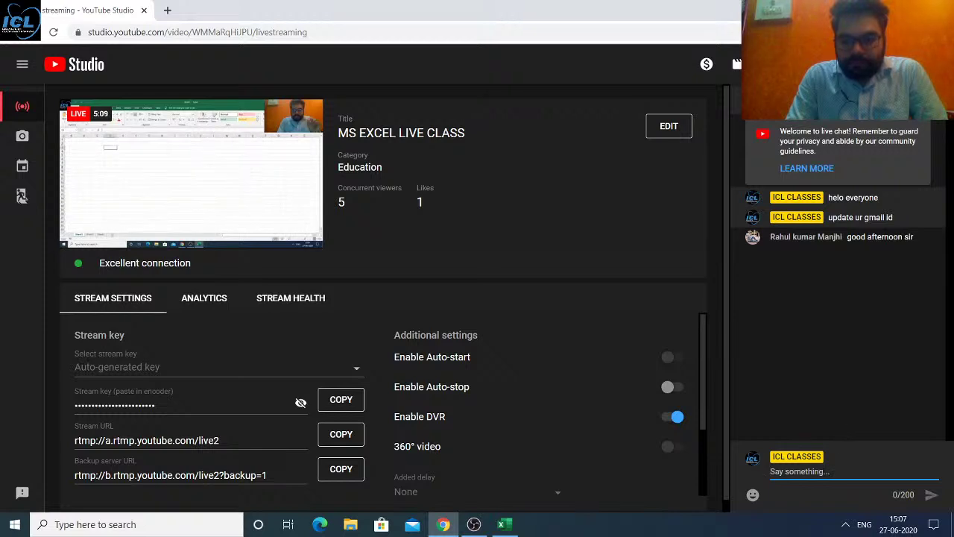
text(g)
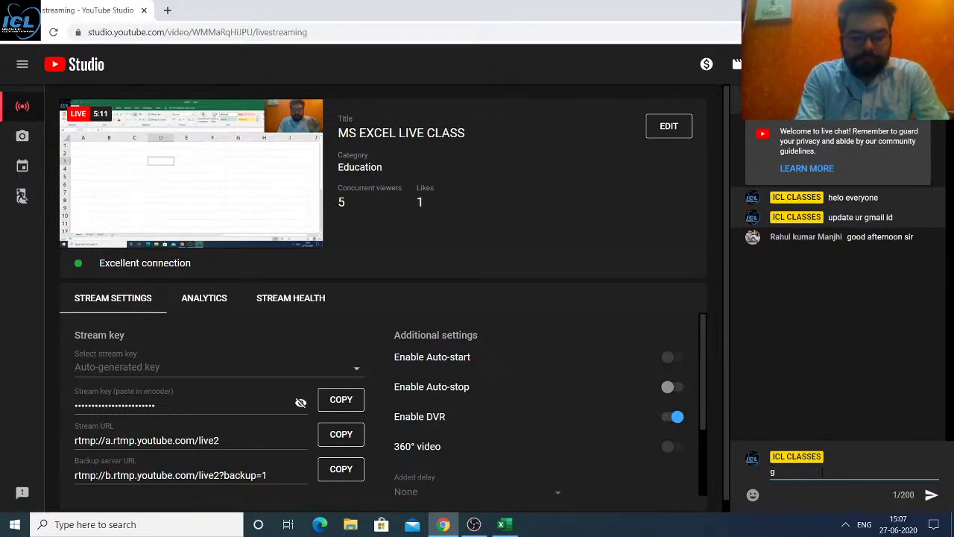
text(oodaftr)
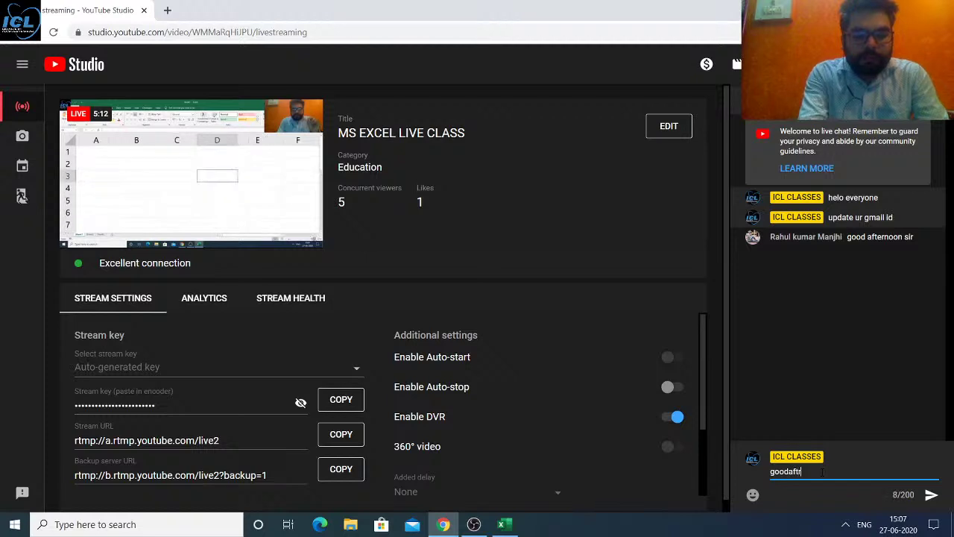
text(enoon)
key(Return)
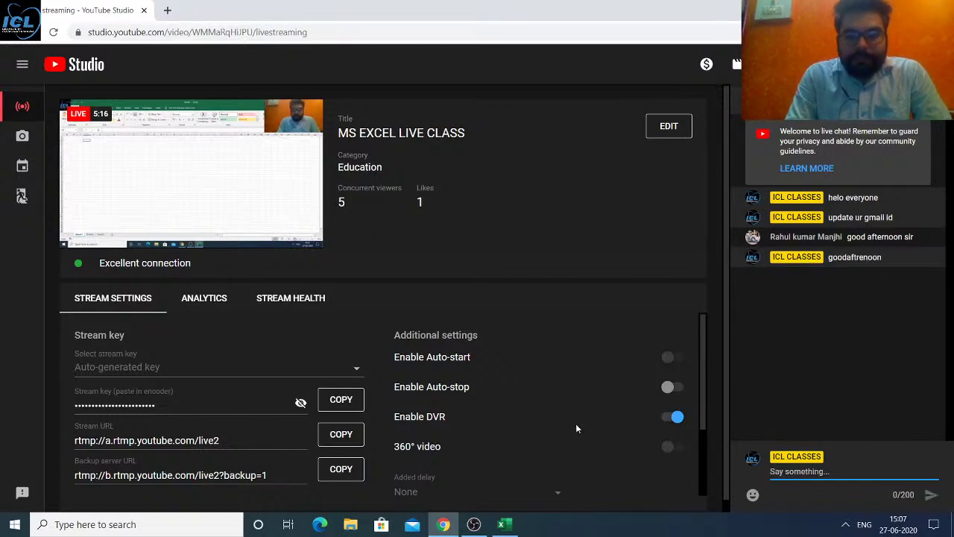
Select cell A1 in Excel and zoom Sheet1 in to 200%.
key(alt+Tab)
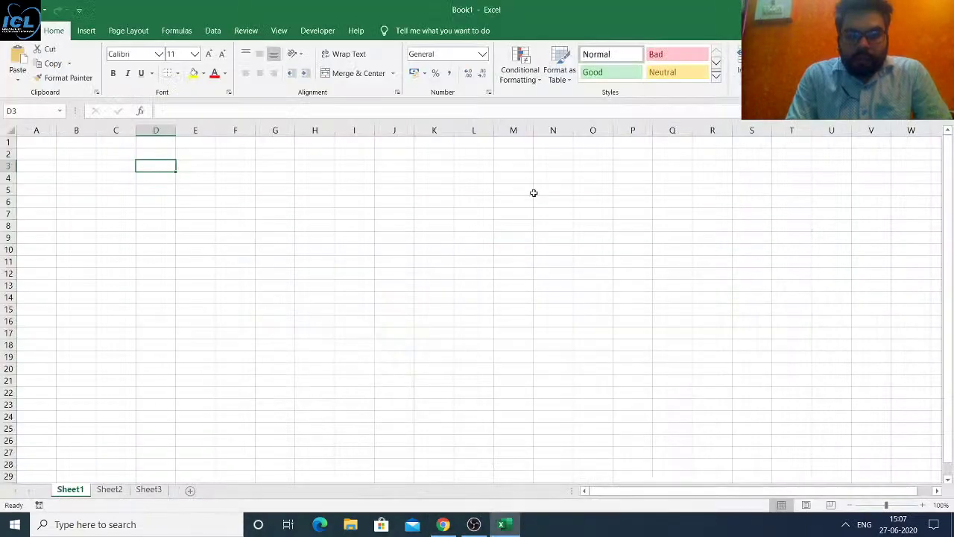
click(47, 144)
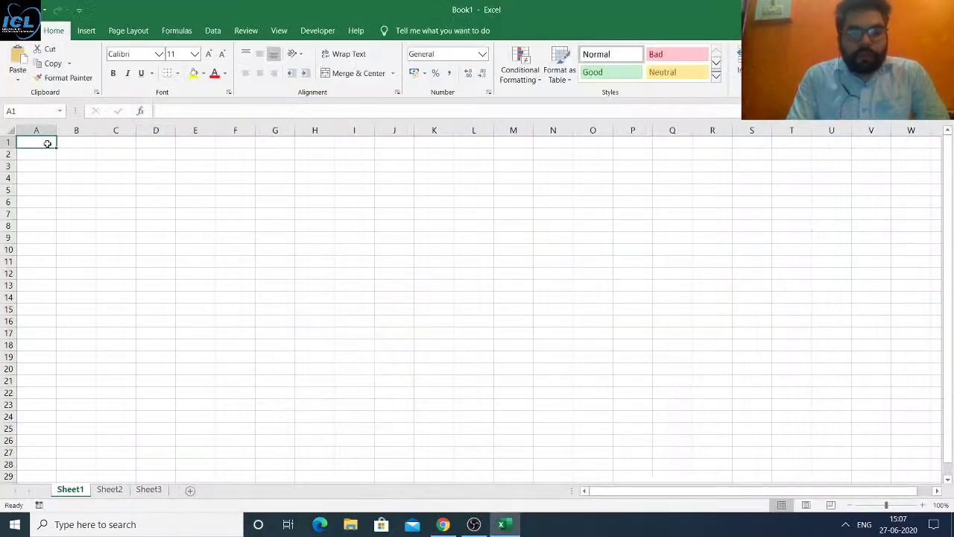
click(923, 505)
click(923, 505)
click(922, 505)
click(923, 505)
click(922, 505)
click(922, 505)
click(923, 505)
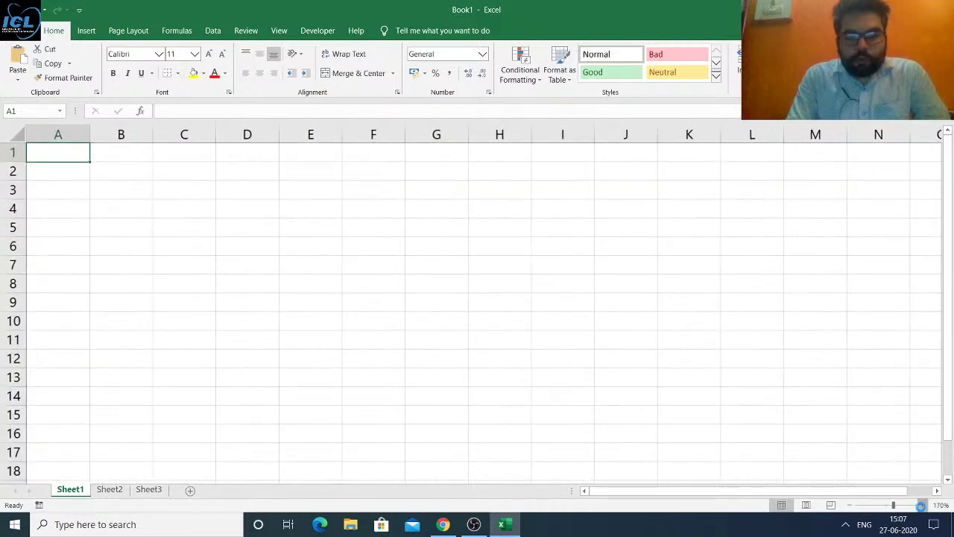
click(921, 506)
click(922, 505)
click(922, 506)
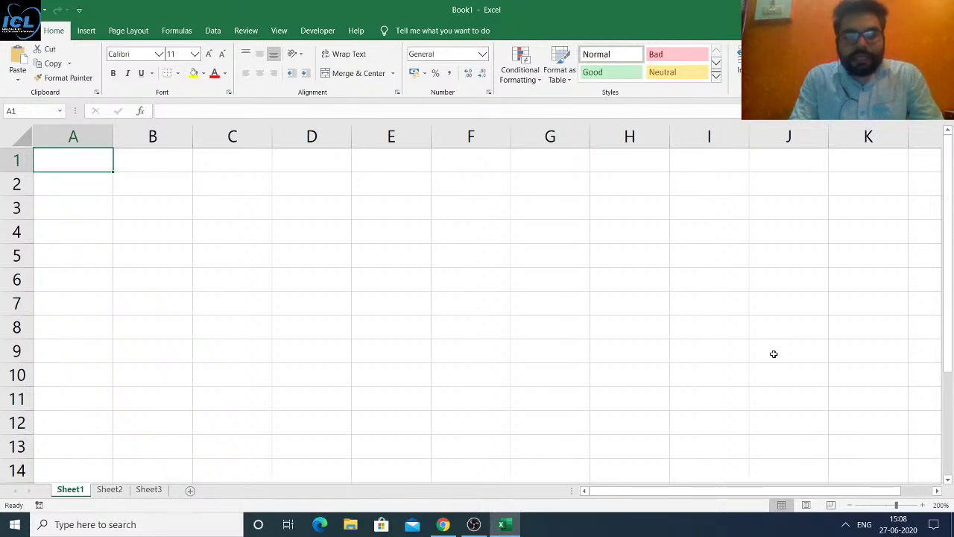
Jump to row 1048576, zoom to 300%, then return to the sheet's top.
key(ctrl+Down)
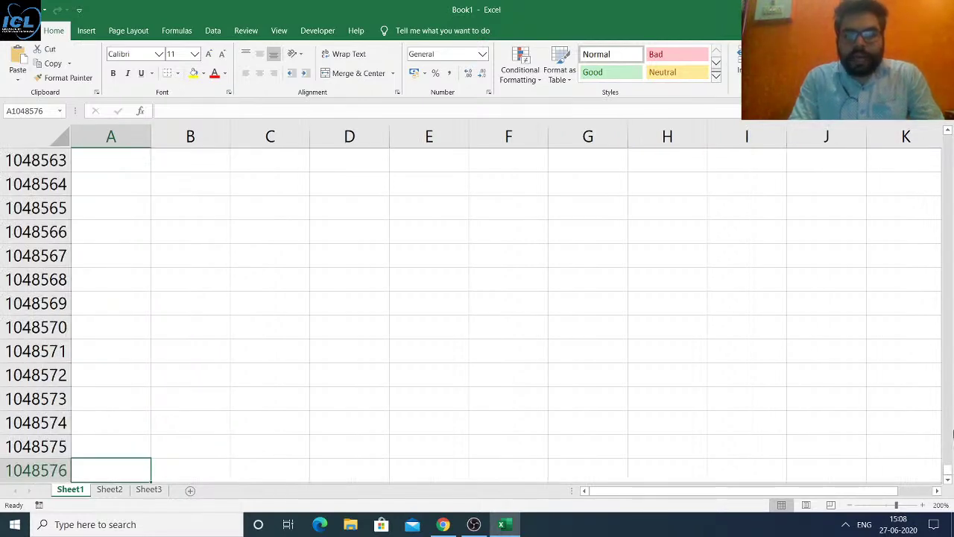
click(923, 507)
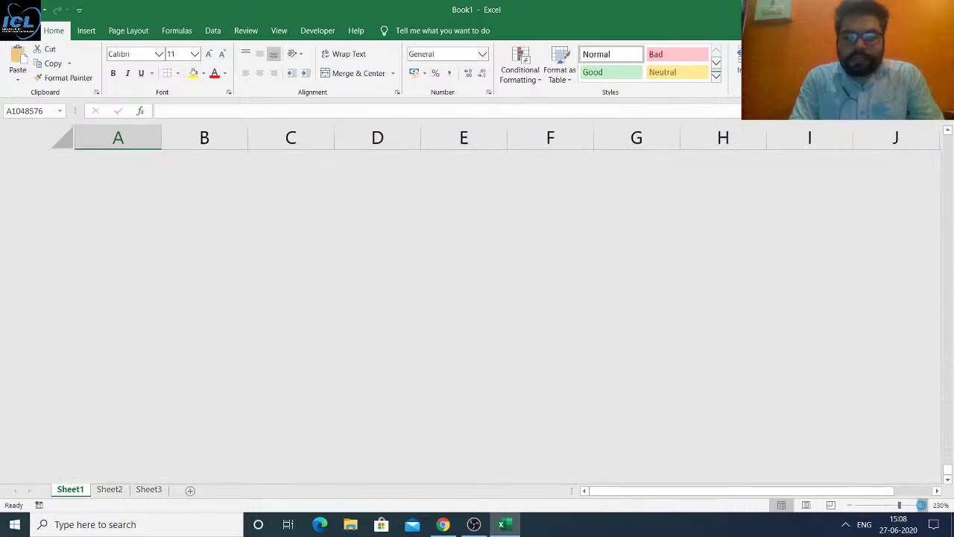
click(923, 506)
click(923, 506)
click(923, 506)
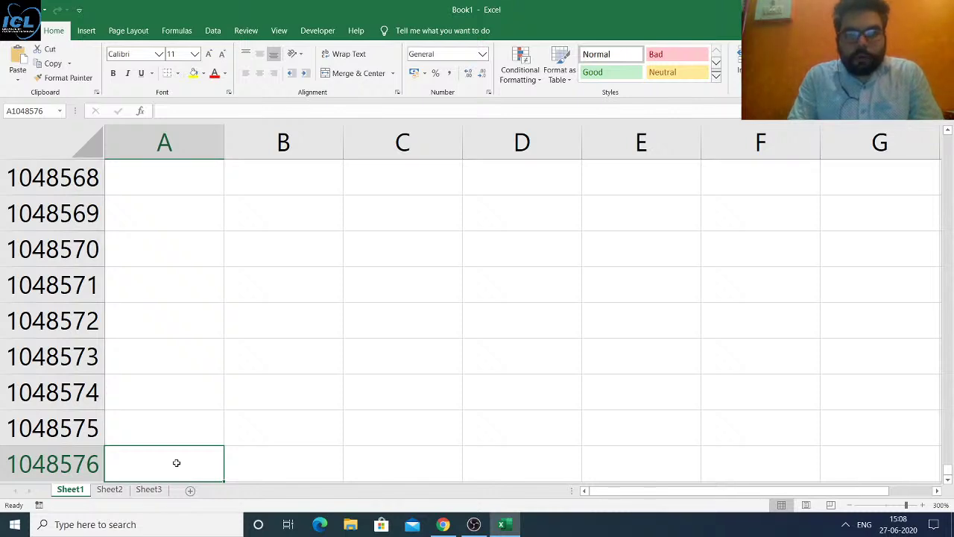
key(ctrl+Up)
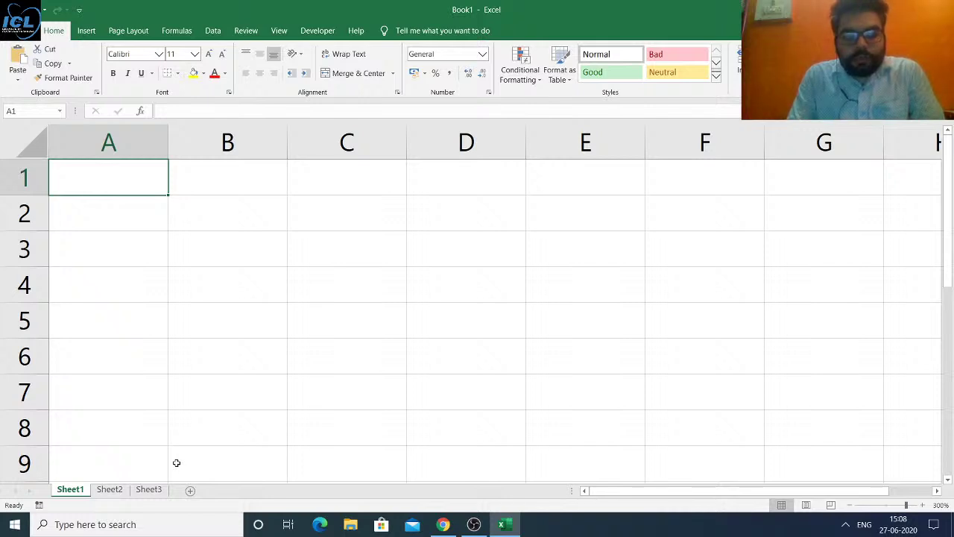
Jump to cell XFD1 to show the sheet's last column.
key(ctrl+Right)
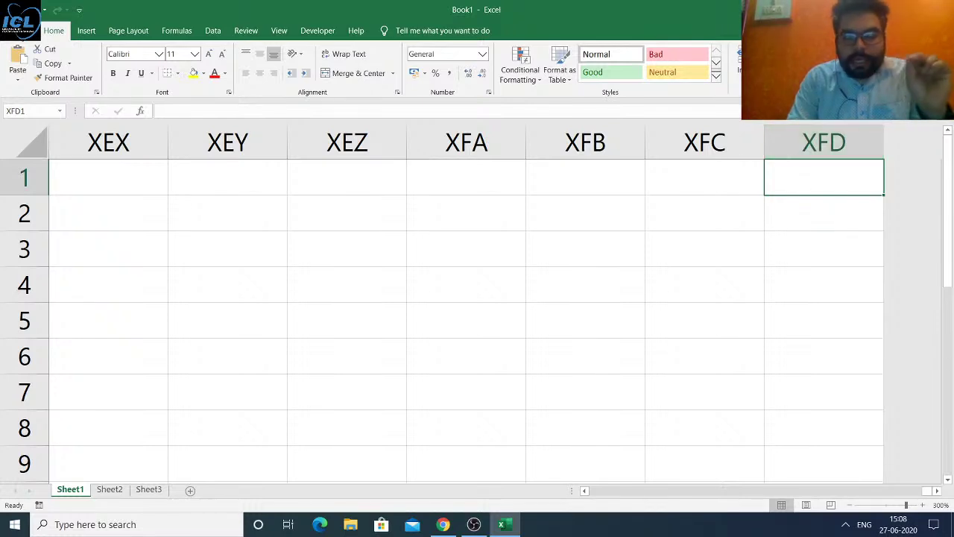
Enable R1C1 reference style in the Formulas section of Excel Options.
click(22, 31)
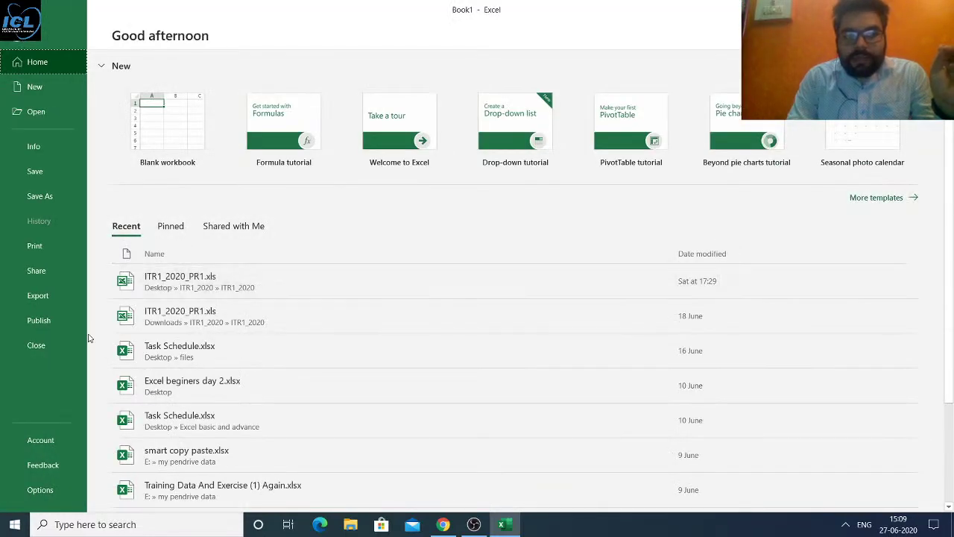
click(41, 490)
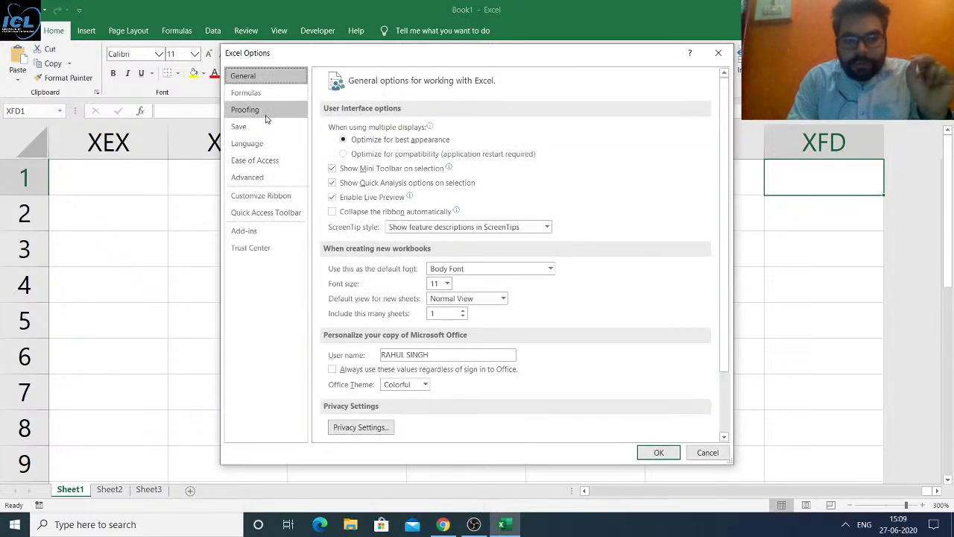
click(263, 97)
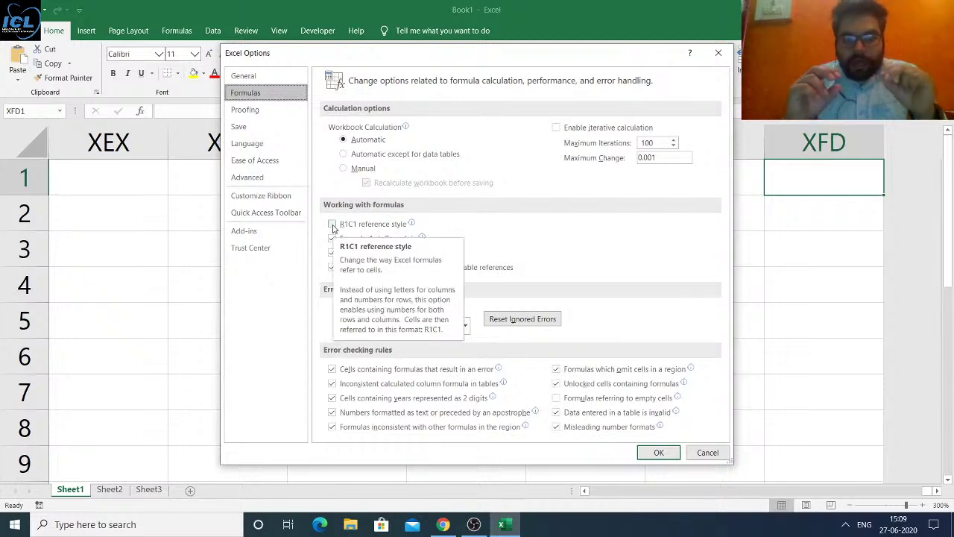
mouse_move(332, 225)
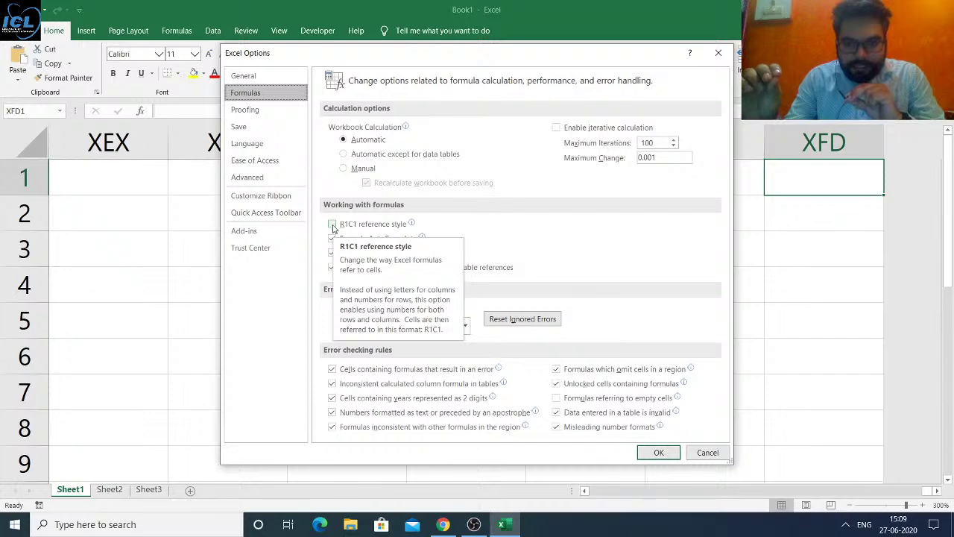
click(333, 225)
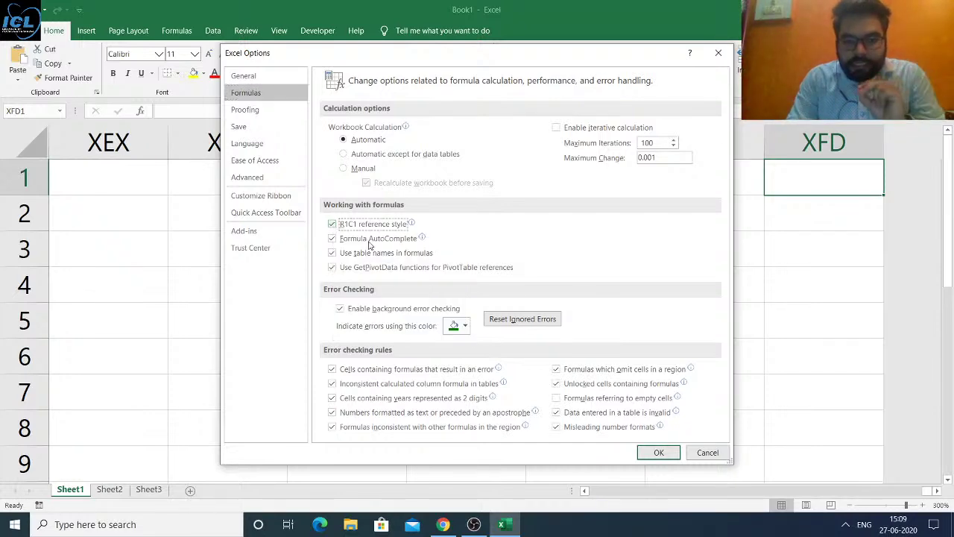
click(663, 453)
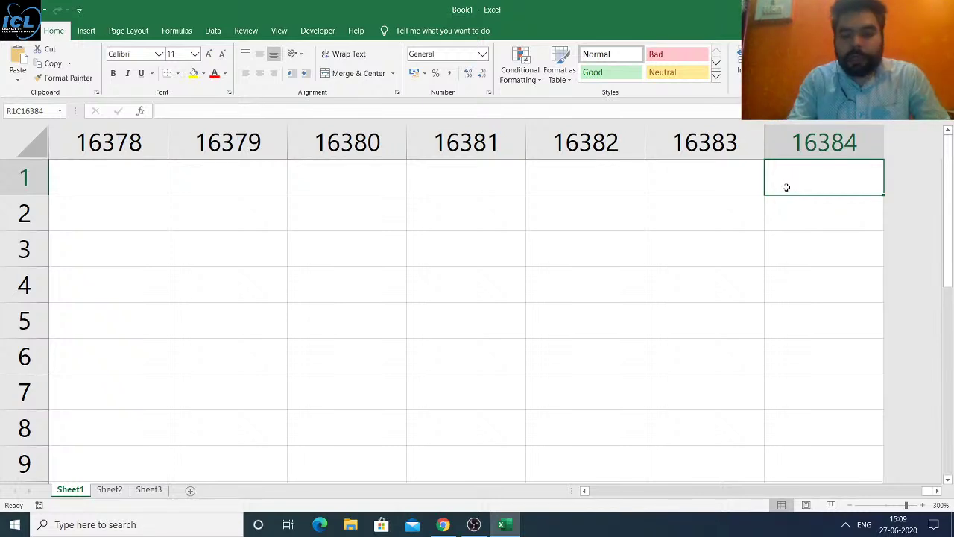
Jump down to row 1048576, then back up and left to cell R1C1.
key(ctrl+Down)
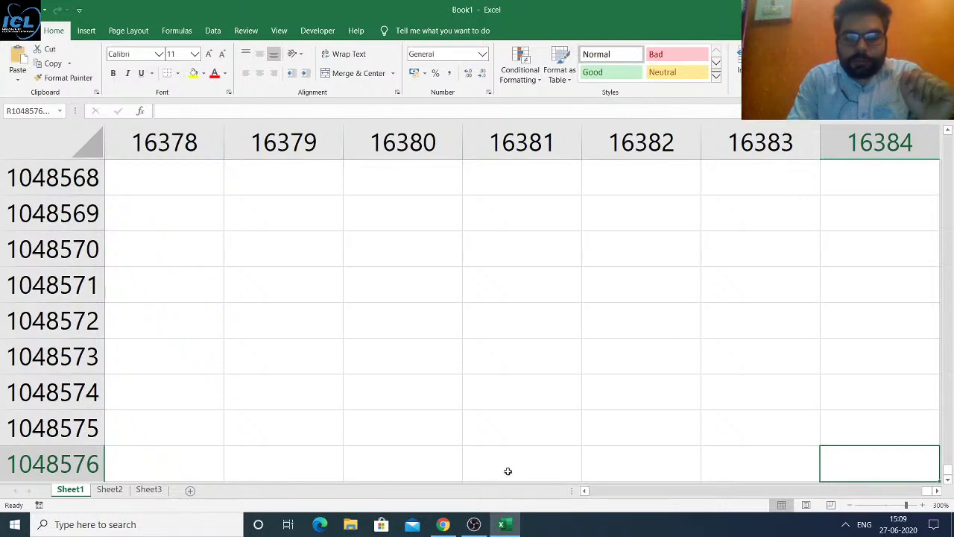
click(446, 526)
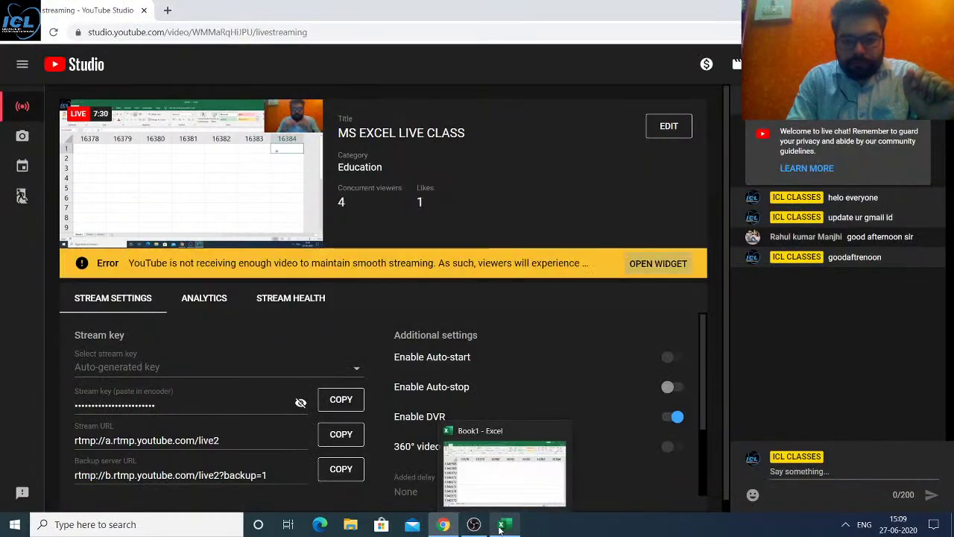
click(502, 525)
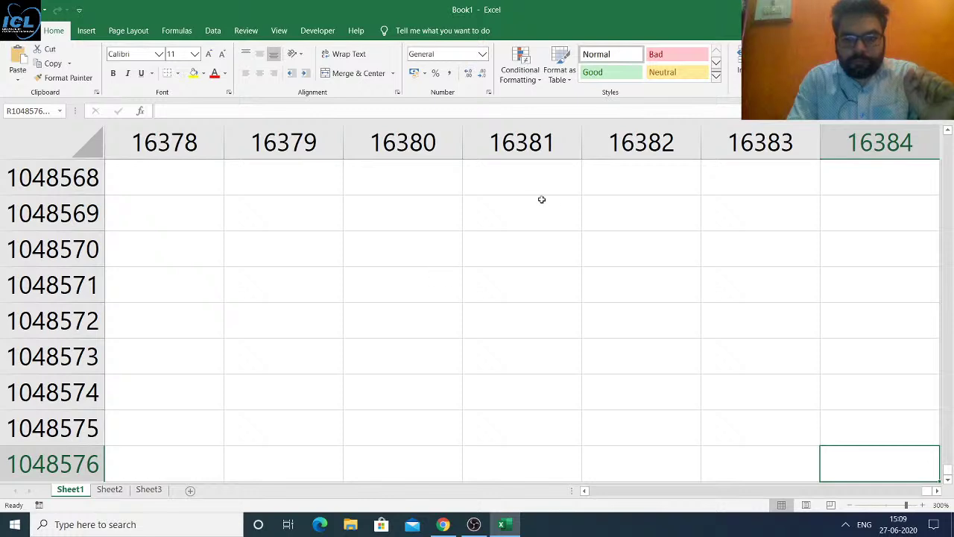
key(ctrl+Up)
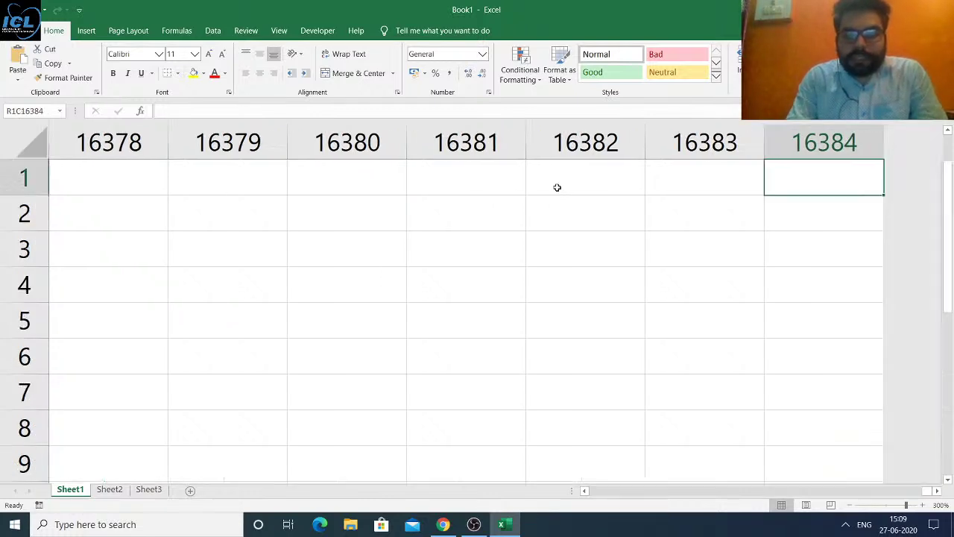
key(ctrl+Left)
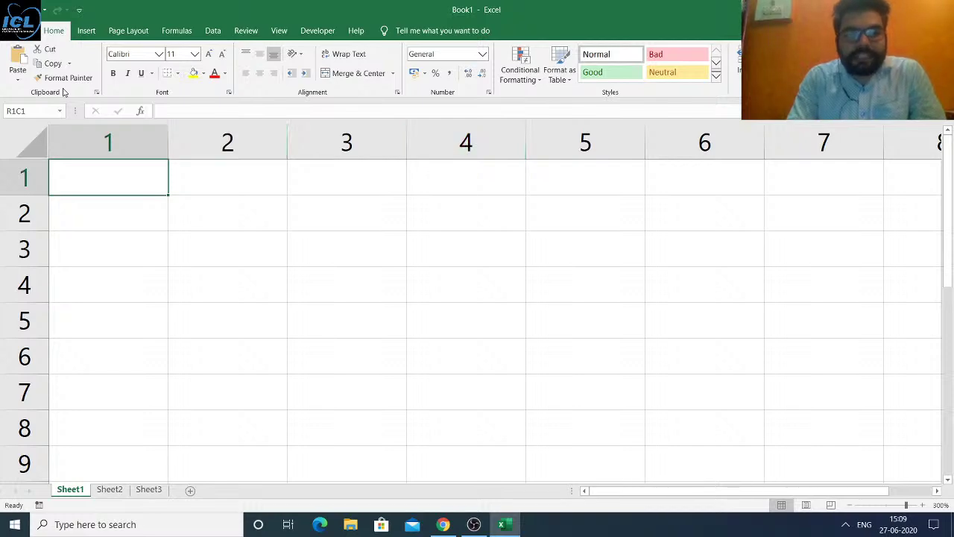
Untick R1C1 reference style in Excel Options' Formulas settings to restore lettered columns.
click(18, 31)
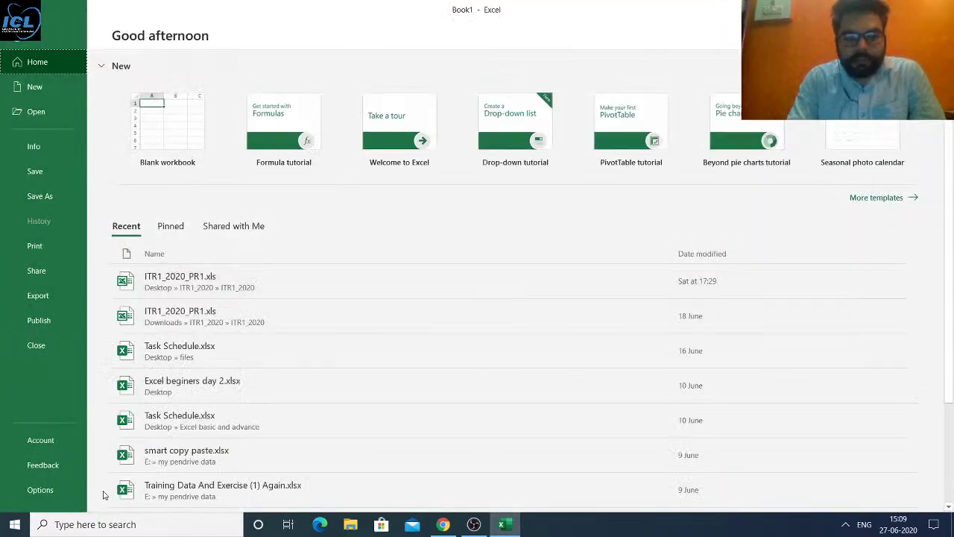
click(52, 490)
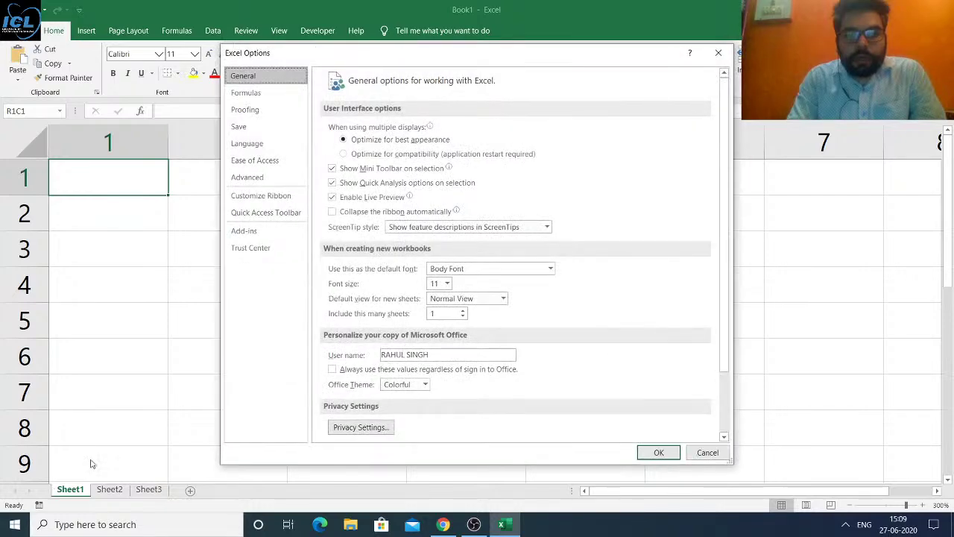
click(260, 98)
click(343, 231)
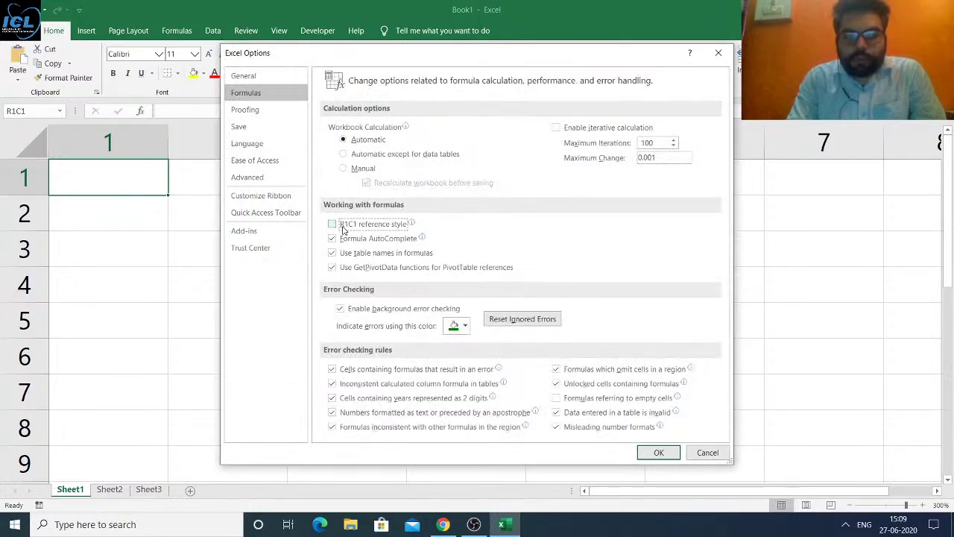
click(654, 454)
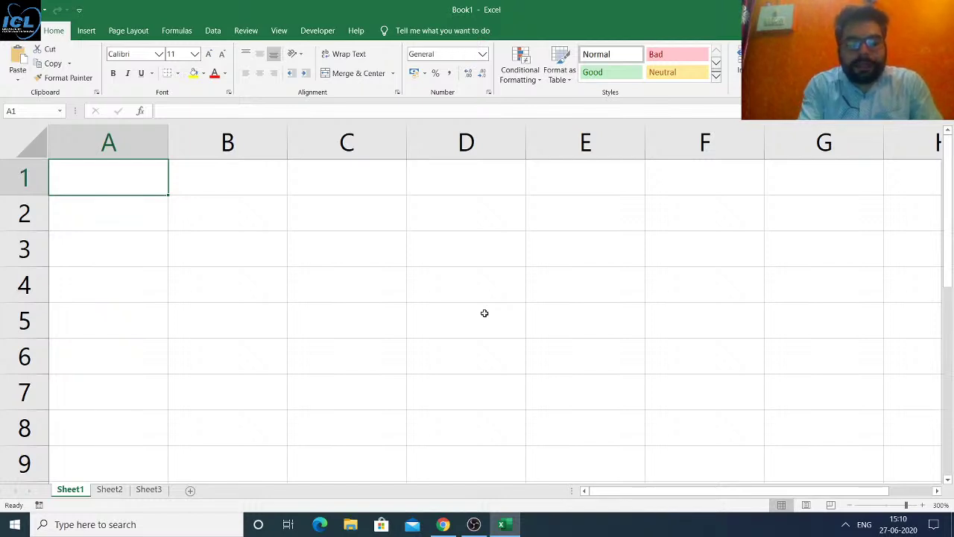
Enter 'drag karna' in A1, then the numbers 1 and 2 in A2 and A3.
text(drag ka)
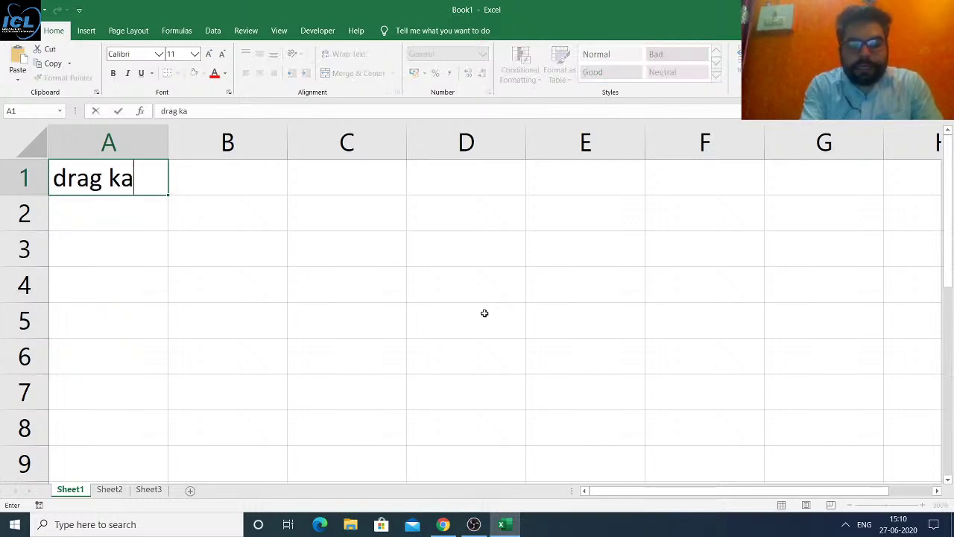
text(rna)
key(Return)
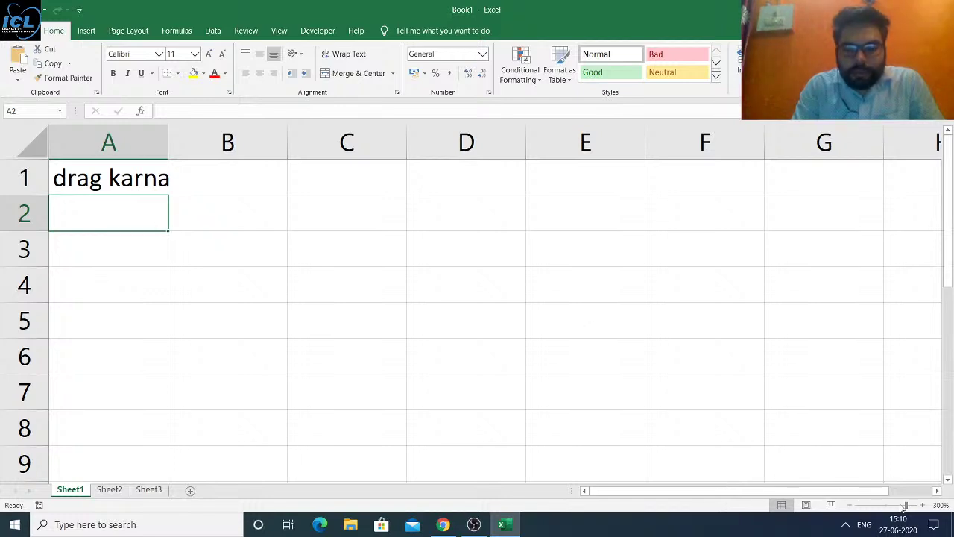
drag(904, 505, 918, 504)
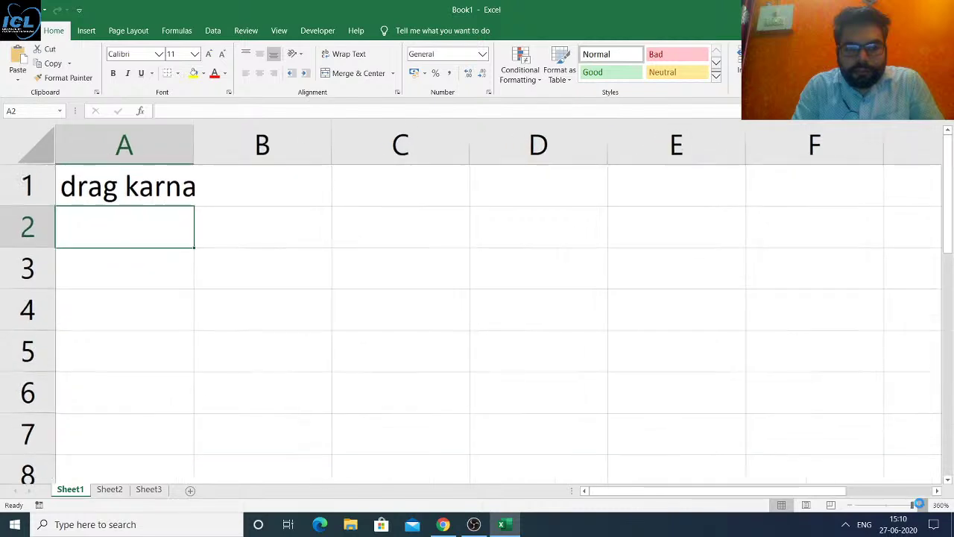
scroll(220, 262, up, 1)
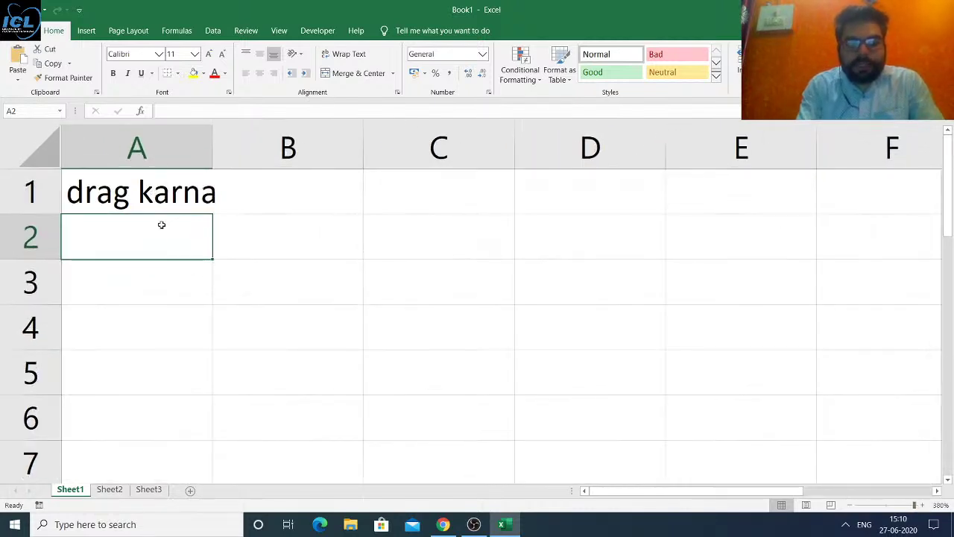
text(1)
key(Return)
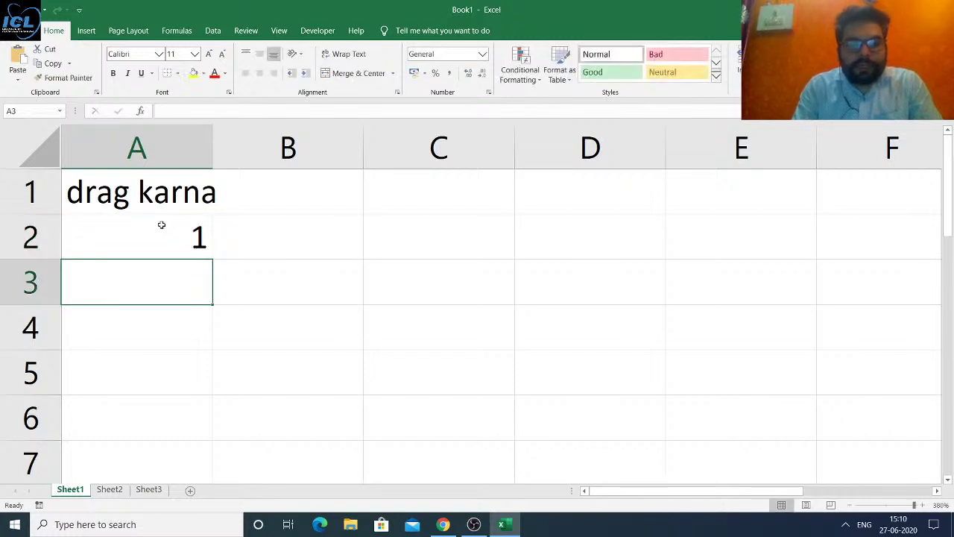
text(2)
key(Return)
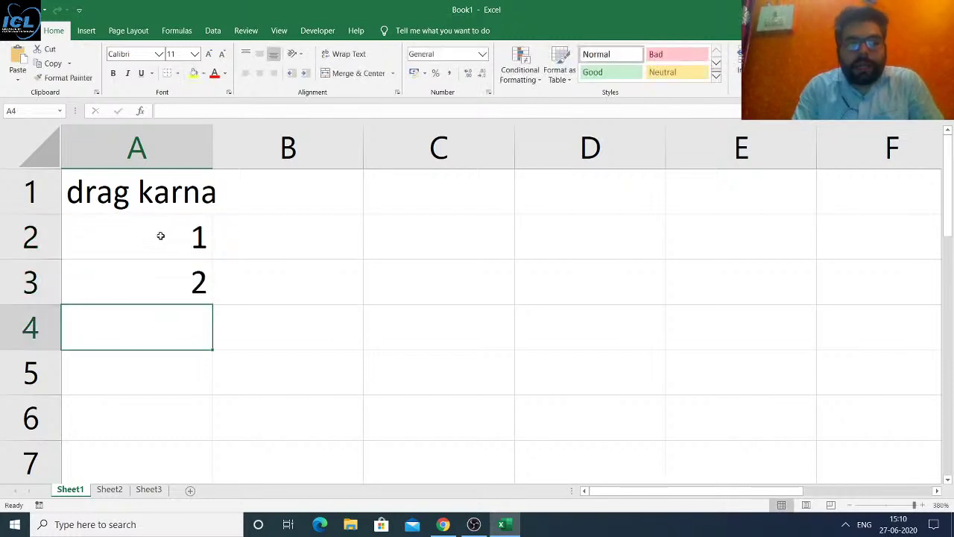
Zoom out, select A2:A3, and bring up the File backstage view.
click(850, 505)
click(850, 505)
click(851, 505)
click(850, 506)
click(850, 505)
click(850, 505)
click(850, 505)
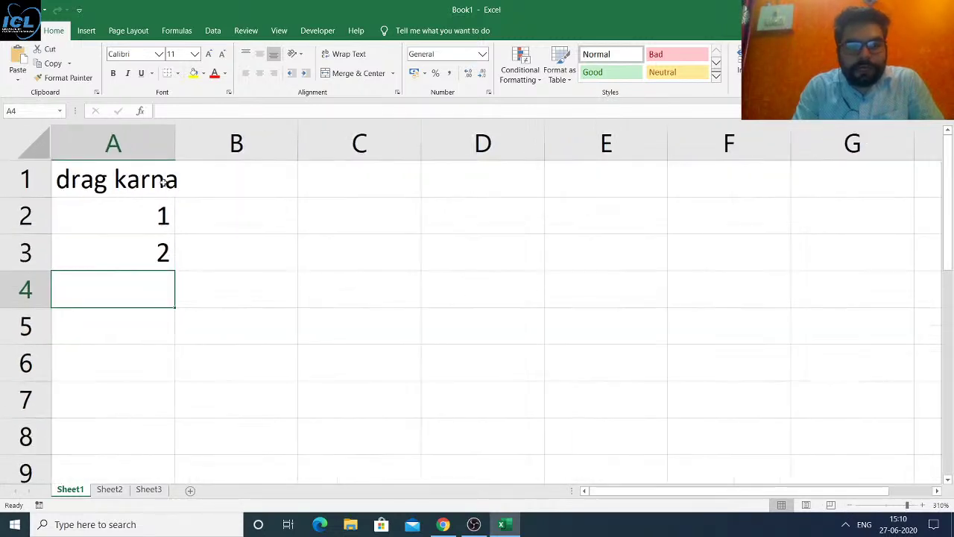
mouse_move(120, 227)
mouse_down()
mouse_move(146, 252)
mouse_move(170, 320)
mouse_move(149, 328)
mouse_up()
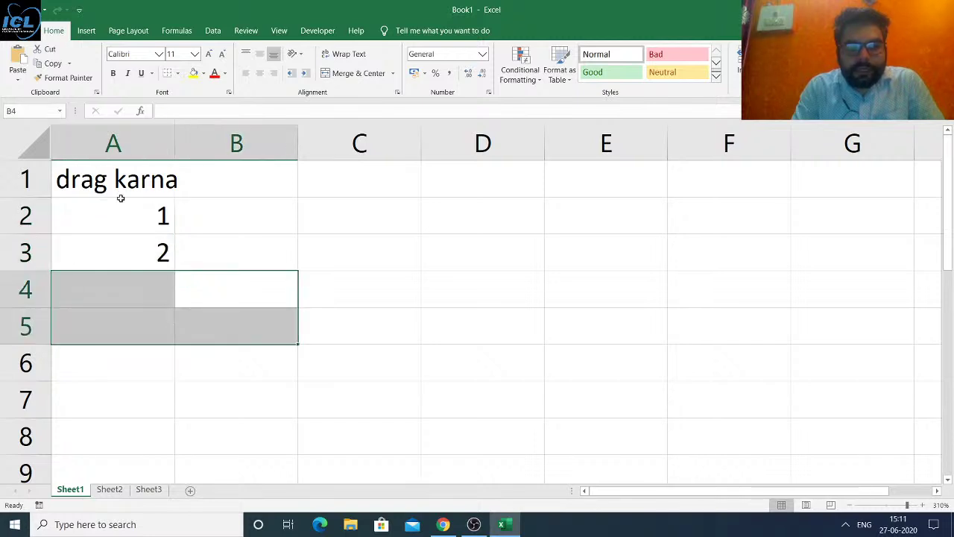
mouse_move(120, 214)
mouse_down()
mouse_move(118, 253)
mouse_move(112, 179)
mouse_up()
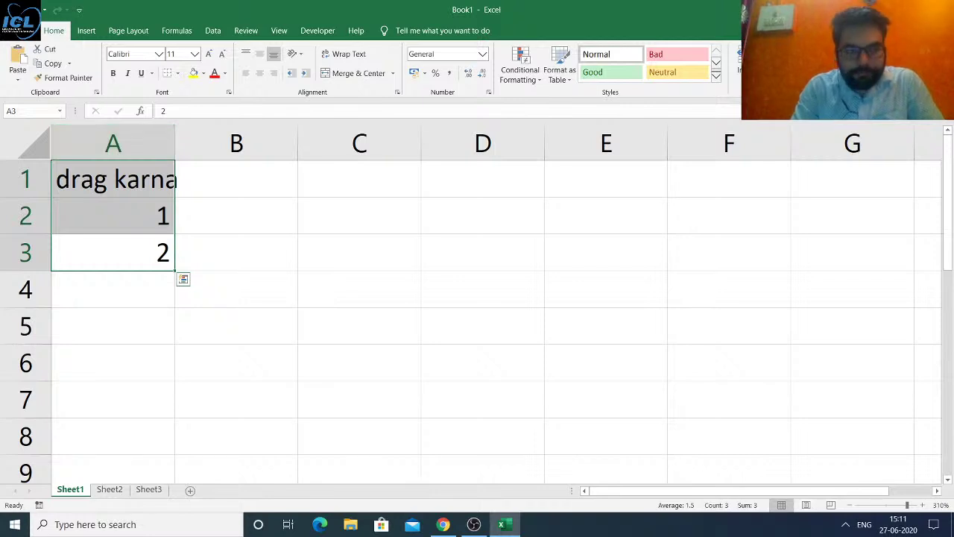
key(alt+f)
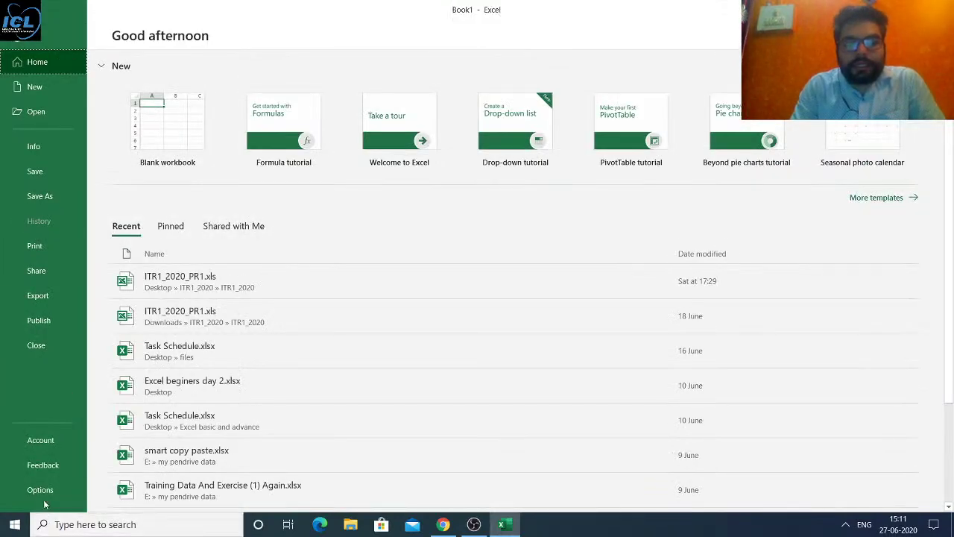
Enable 'fill handle and cell drag-and-drop' in Options > Advanced and return to the sheet.
click(40, 489)
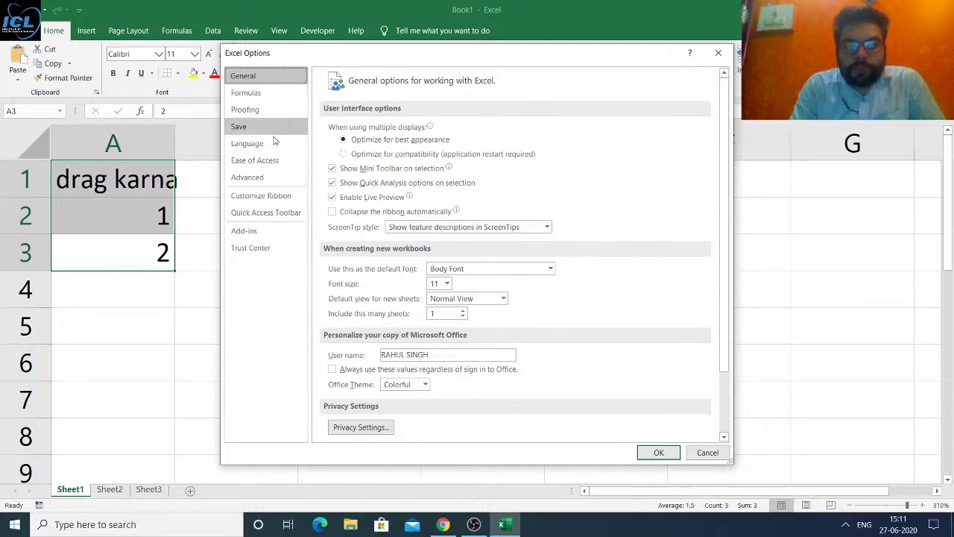
click(267, 179)
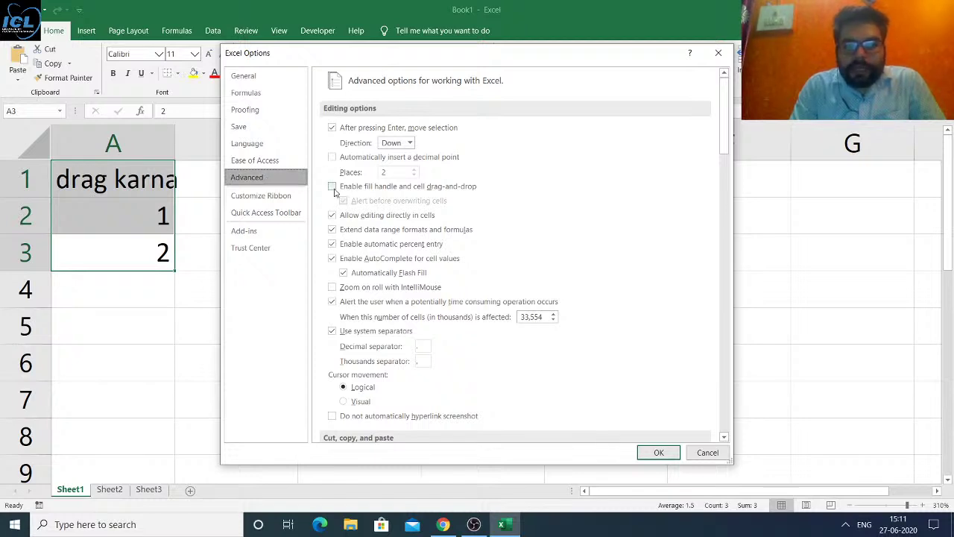
click(332, 188)
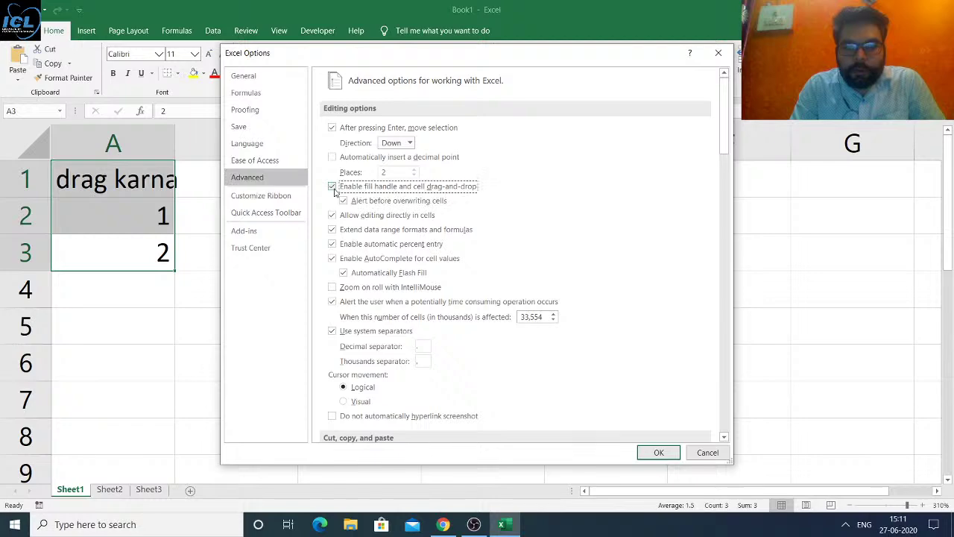
click(658, 453)
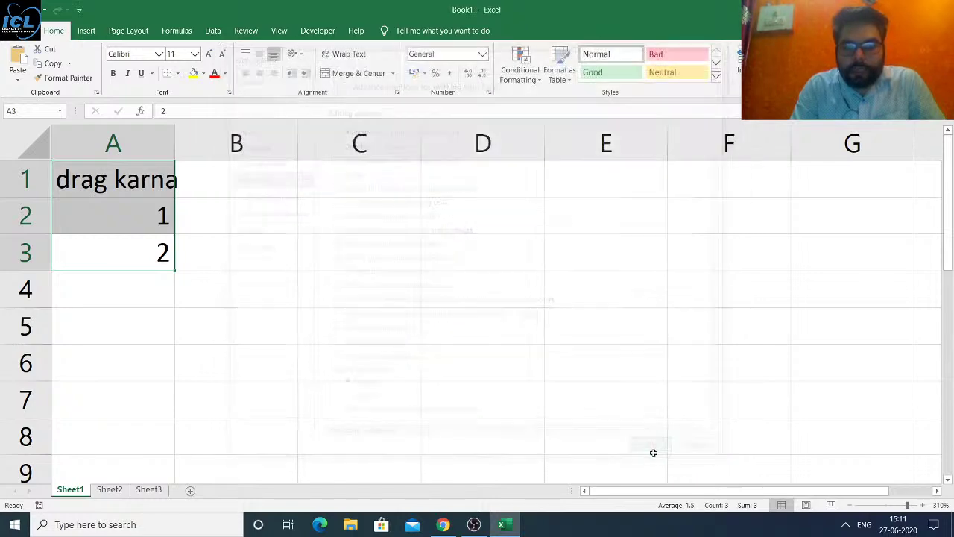
click(195, 261)
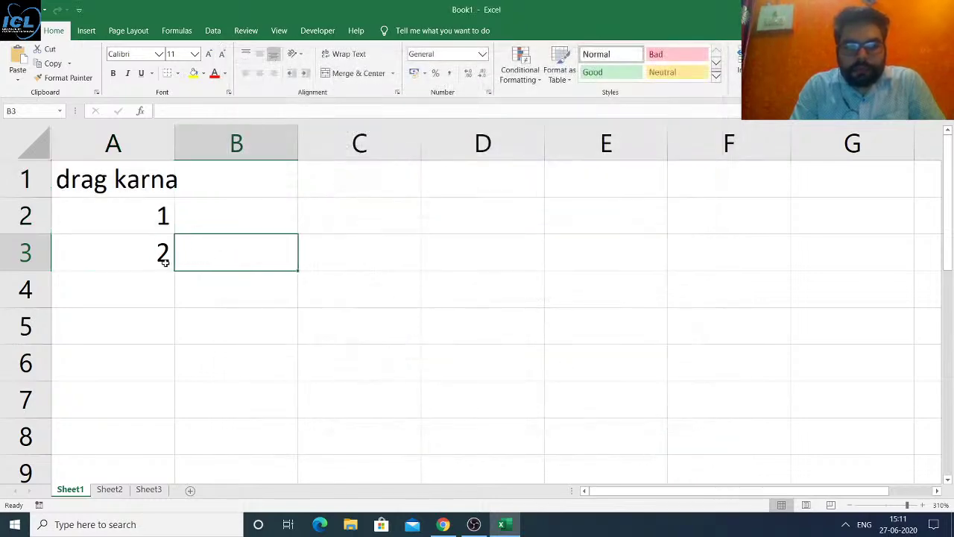
Extend the 1, 2 start in A2:A3 into the series 1 to 7 down to A8.
click(164, 262)
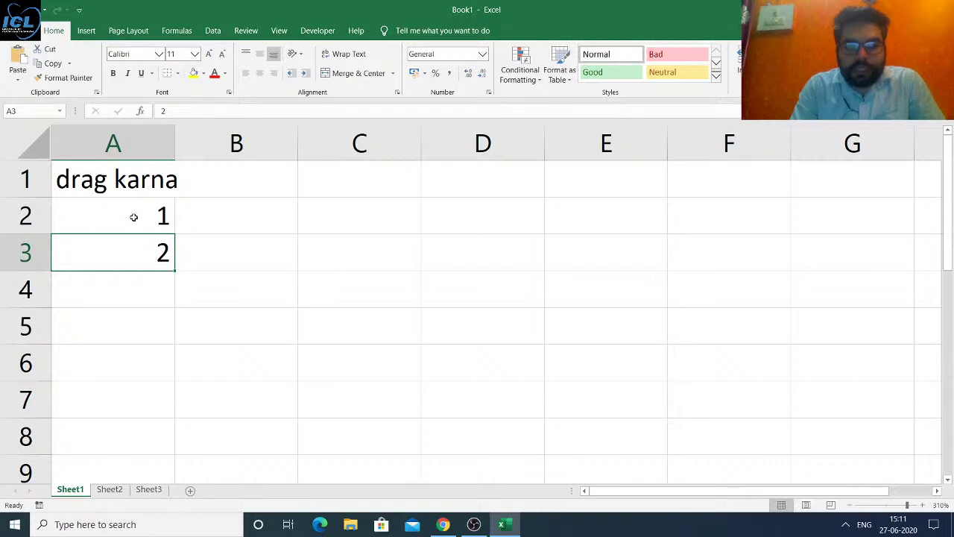
drag(134, 217, 129, 245)
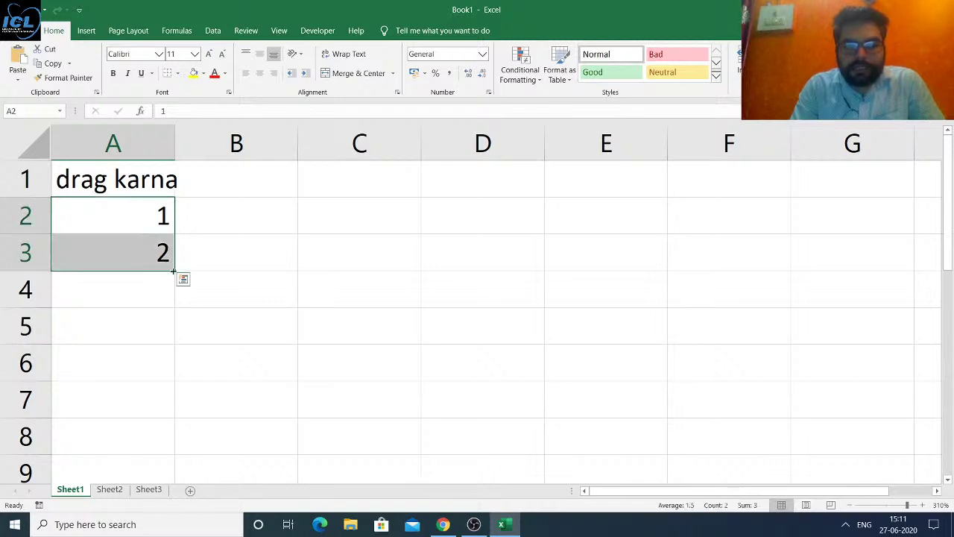
drag(173, 272, 162, 443)
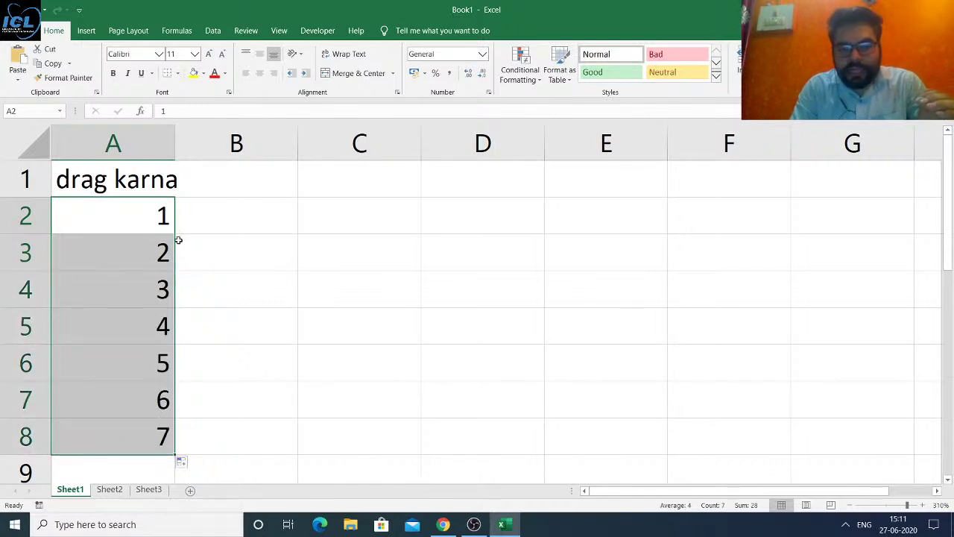
Enter 2 and 8 in B2:B3 and extend the series through 14–32 down to B7.
click(236, 213)
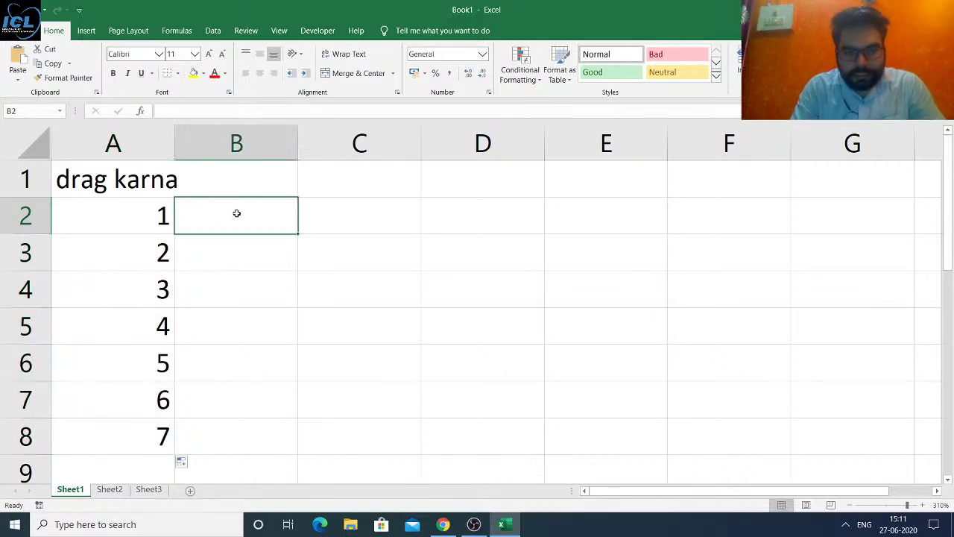
text(2)
key(Return)
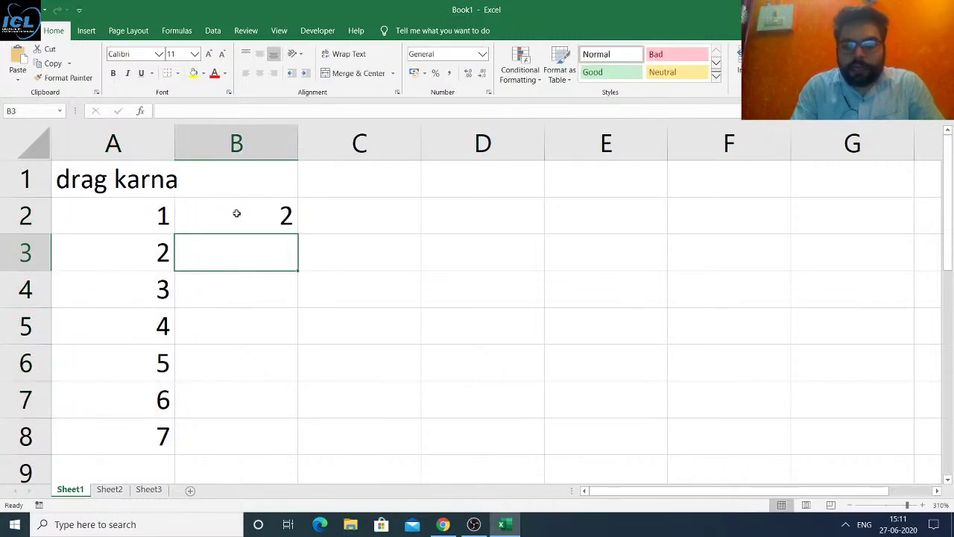
text(8)
key(Return)
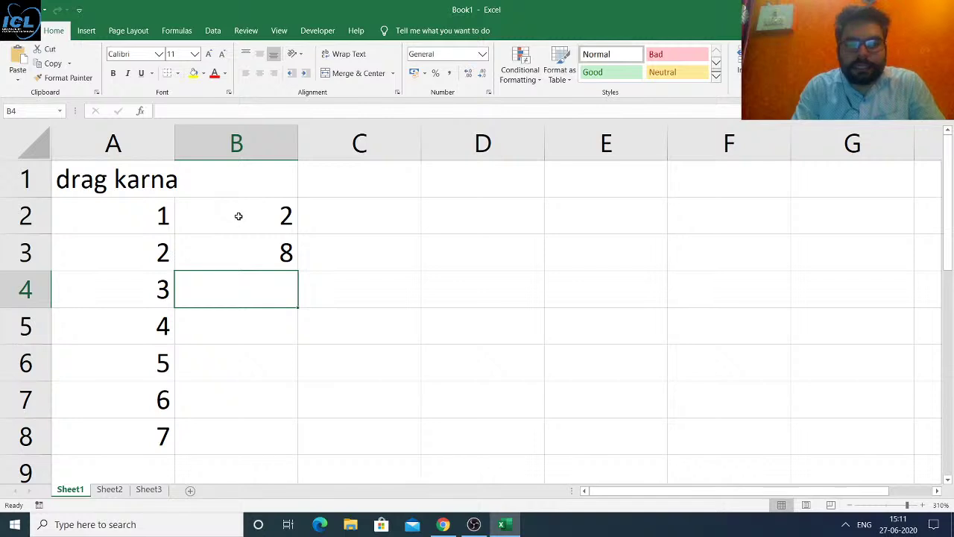
drag(237, 213, 241, 243)
drag(298, 271, 290, 416)
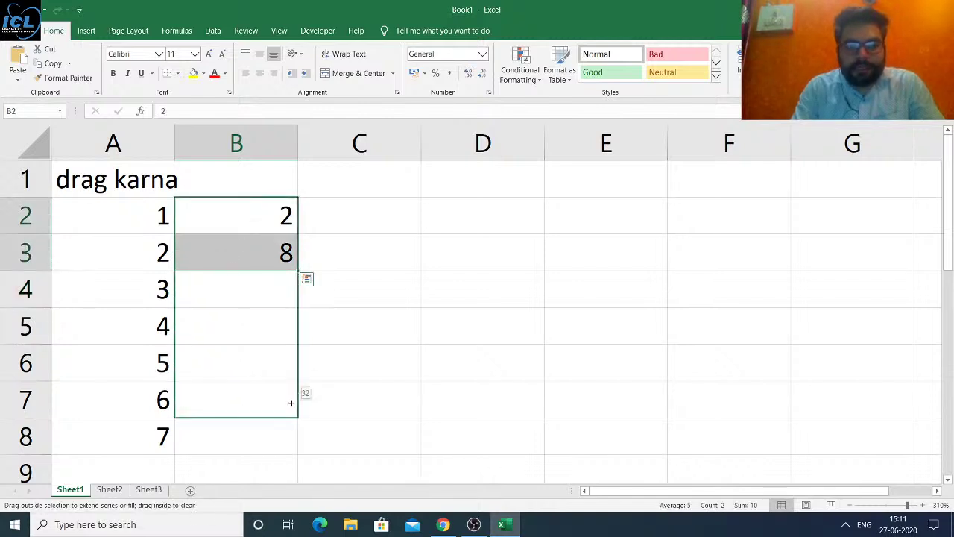
Fill C2:C8 with sun–sat and E2:E8 with Sunday–Saturday, widening column E to fit.
click(366, 209)
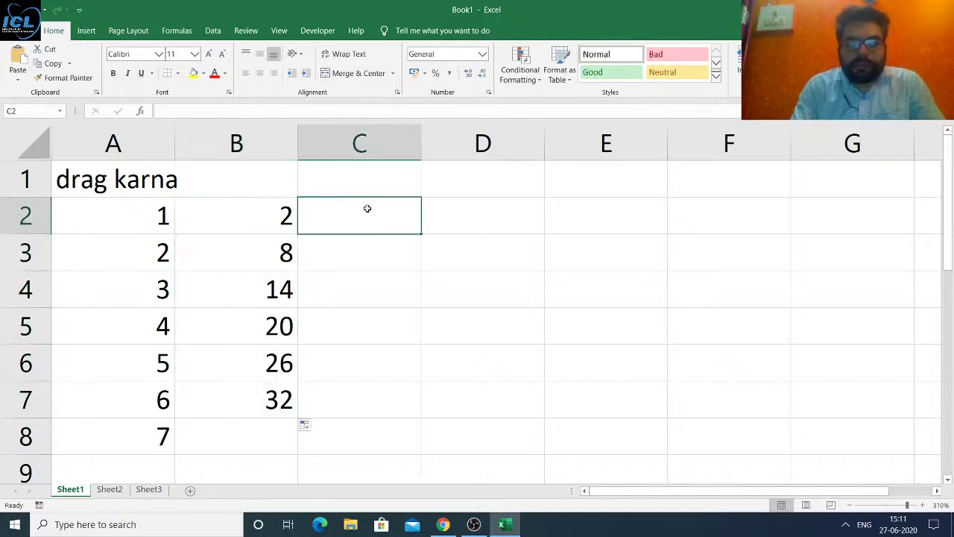
text(sun)
key(Return)
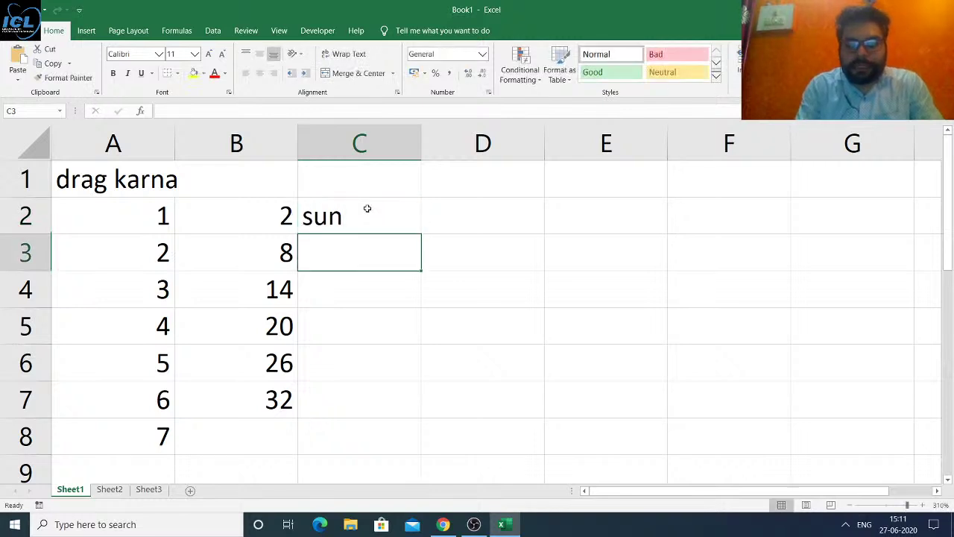
key(Right)
key(Up)
key(Right)
text(s)
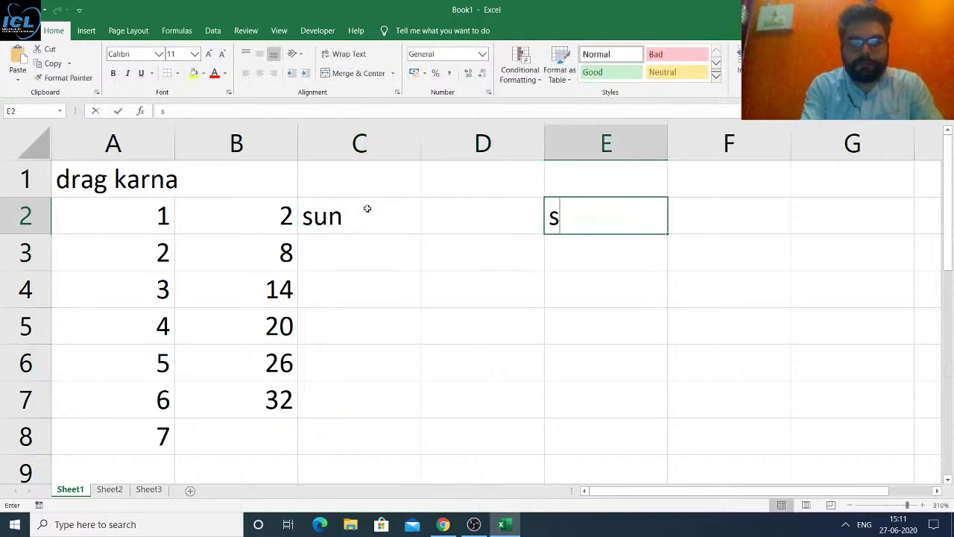
text(unday)
key(Return)
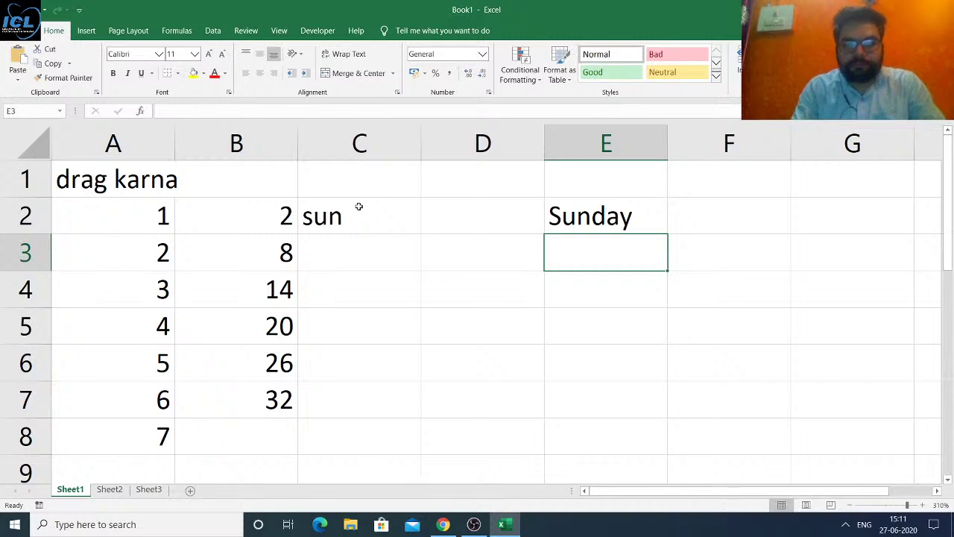
click(384, 225)
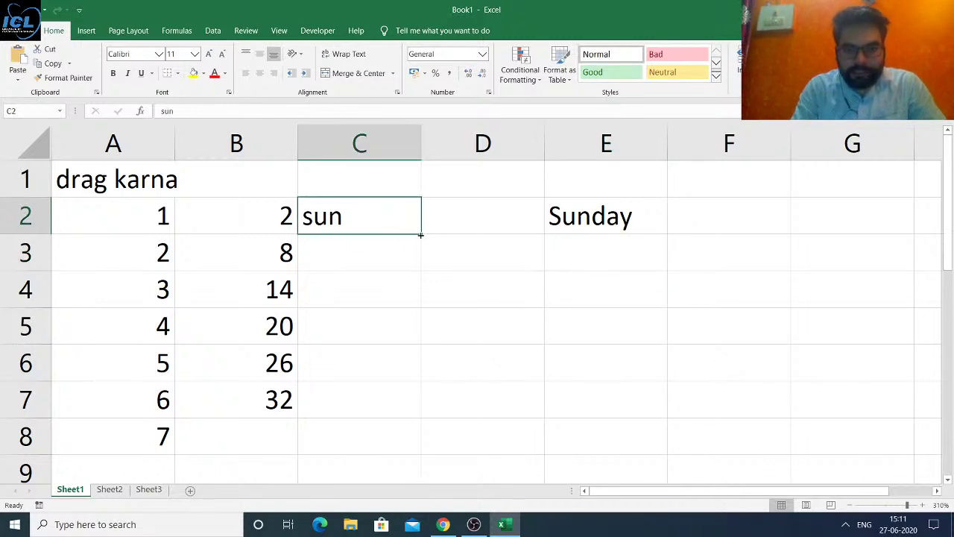
drag(420, 235, 407, 458)
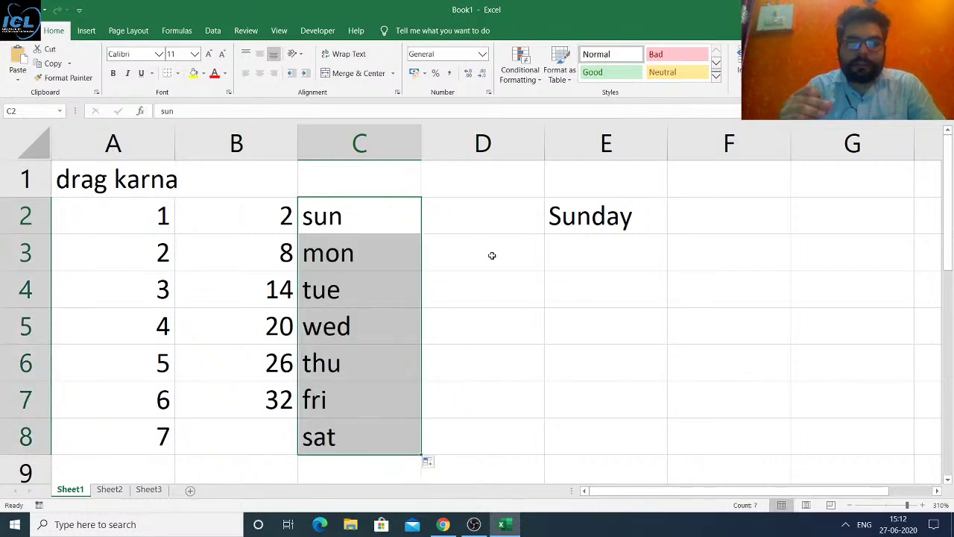
click(564, 218)
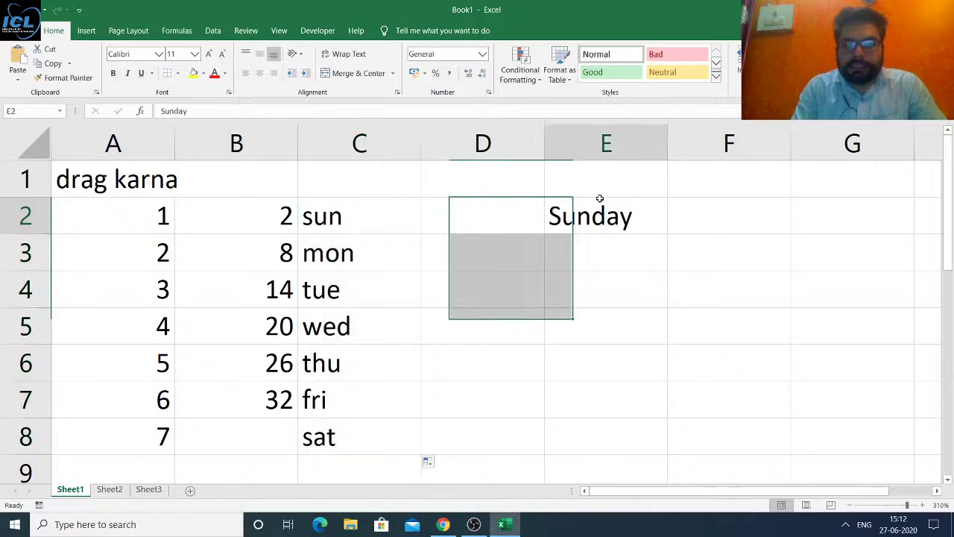
drag(666, 232, 647, 437)
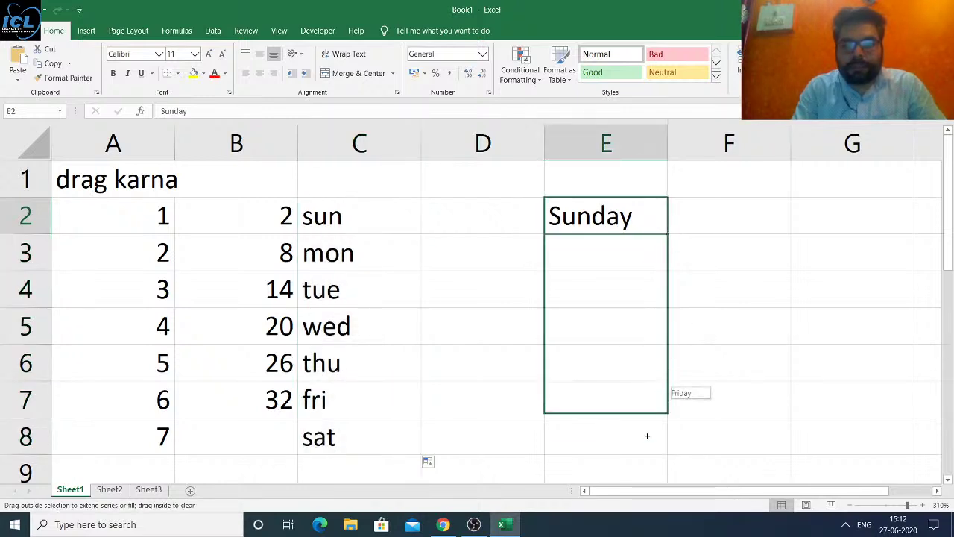
double_click(668, 134)
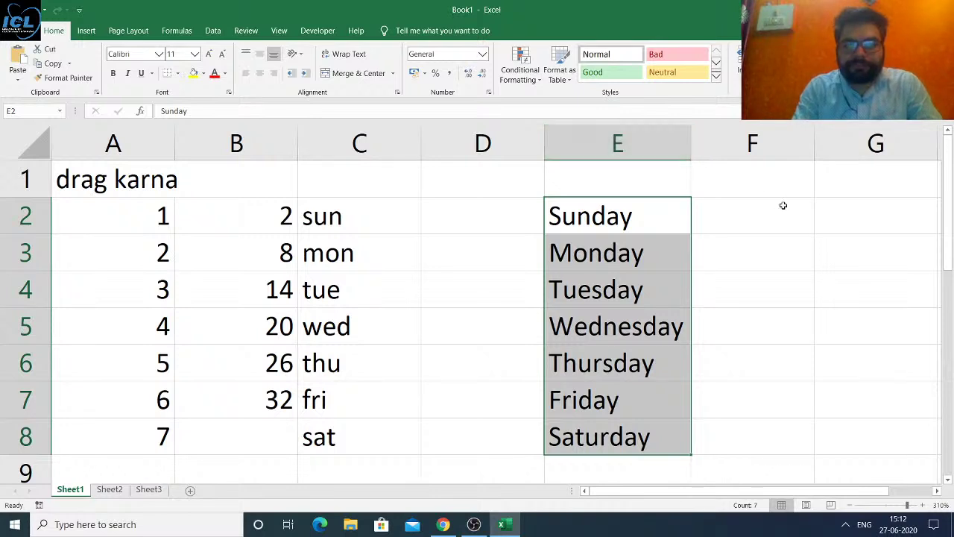
Fill F2:F8 with jan–jul and G2:G8 with january–july, then select the whole sheet.
click(762, 222)
text(jan)
key(Return)
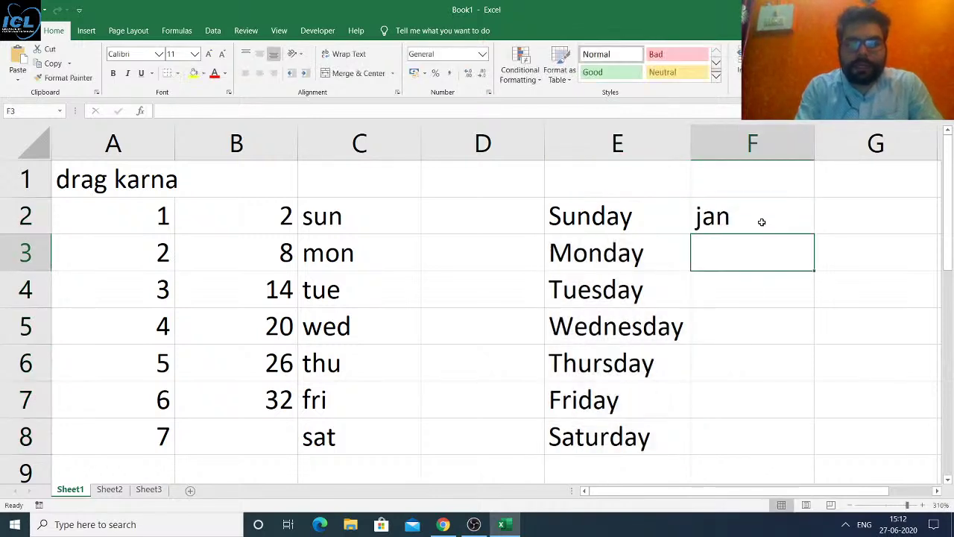
key(Right)
key(Up)
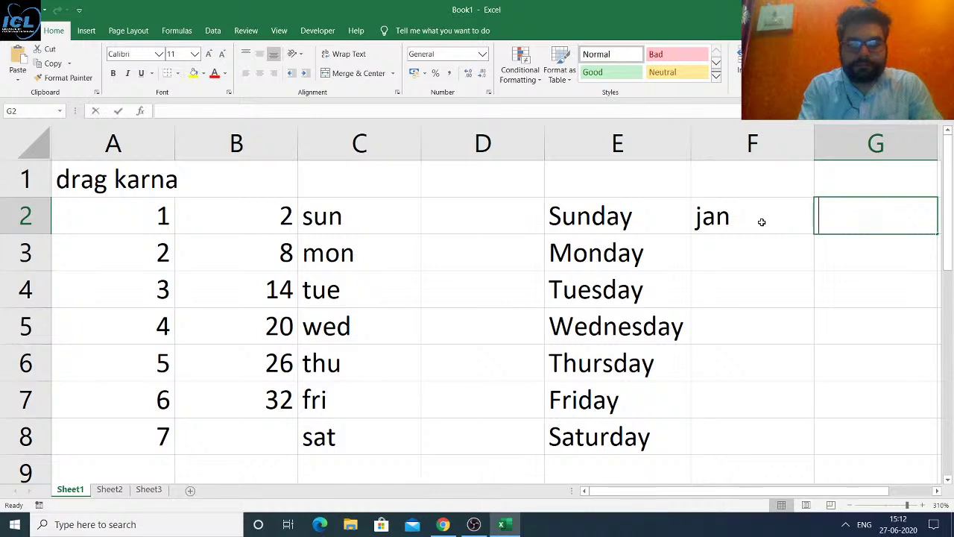
text(january)
key(Return)
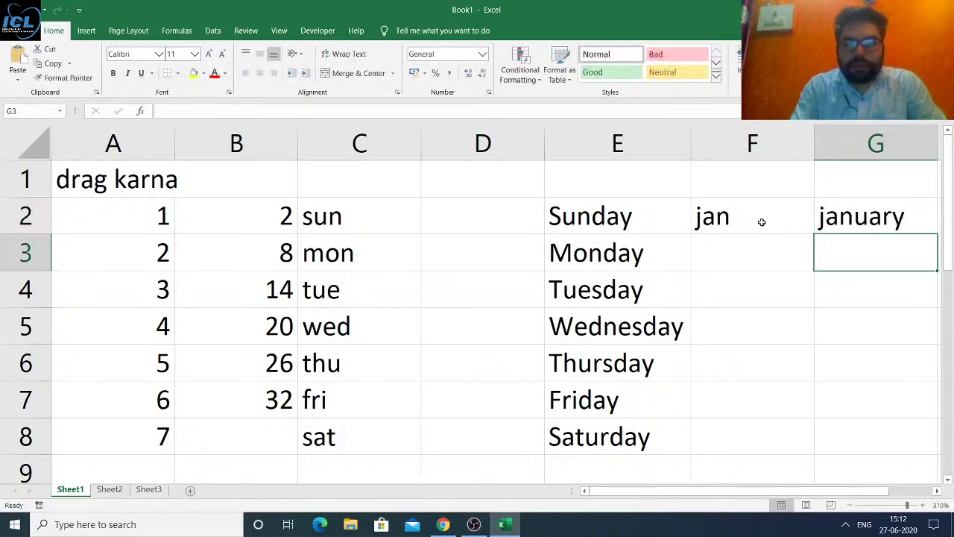
click(772, 217)
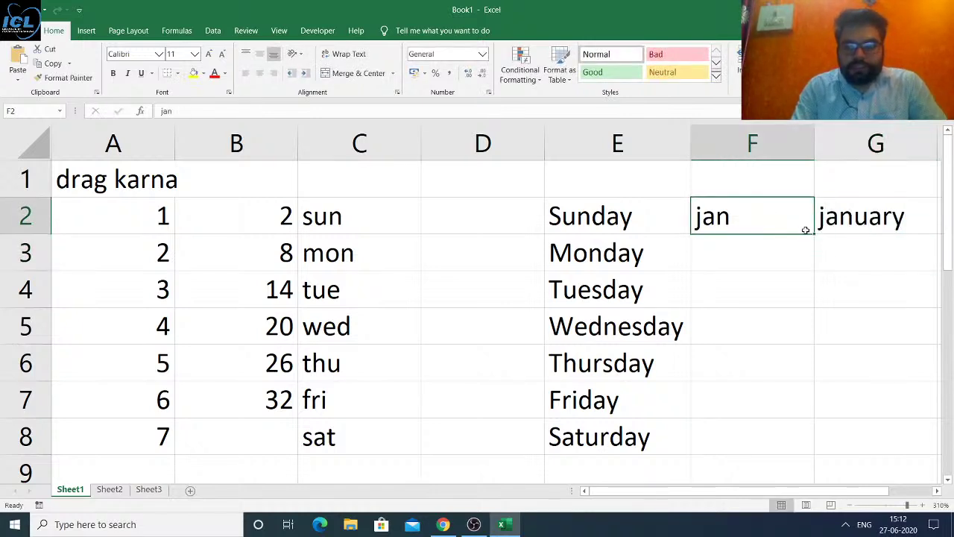
drag(805, 225, 786, 471)
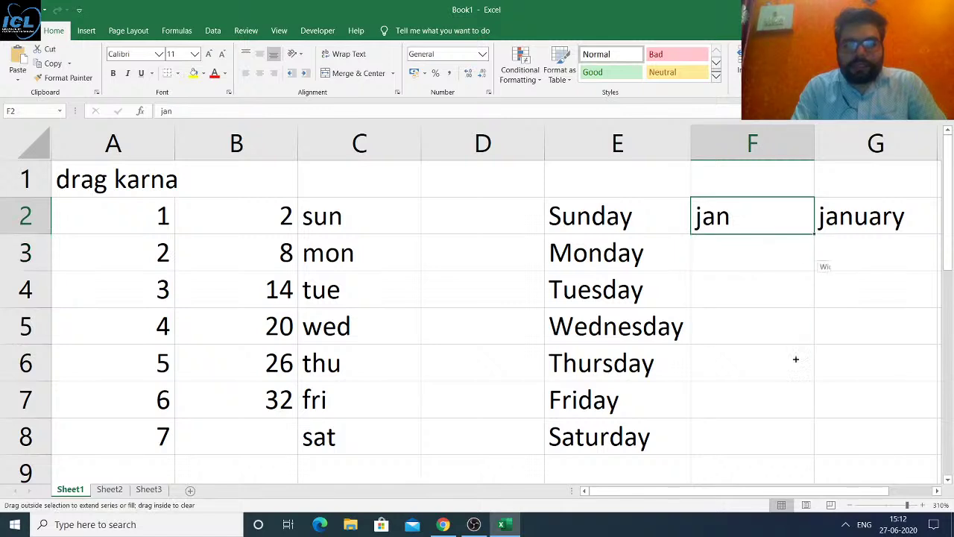
double_click(852, 219)
drag(938, 233, 923, 447)
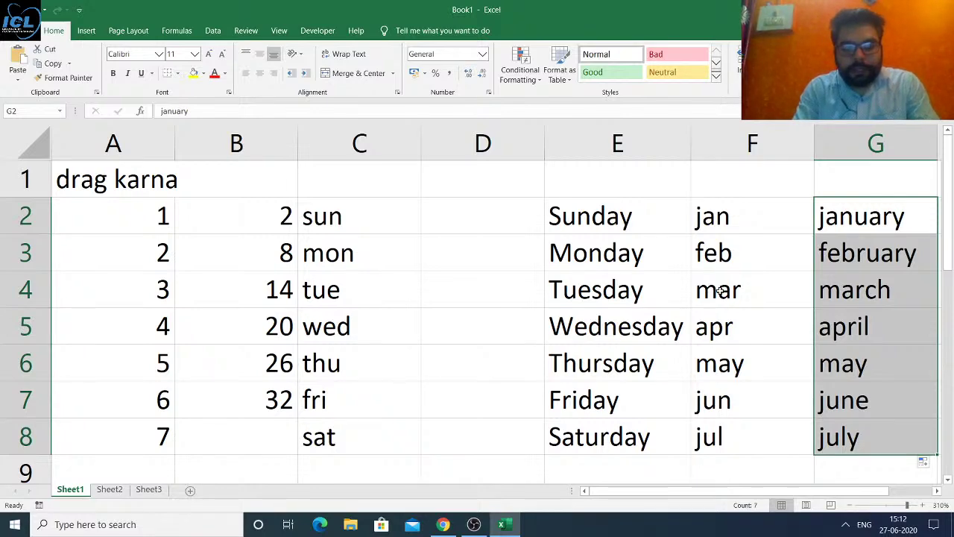
key(ctrl+a)
key(ctrl+a)
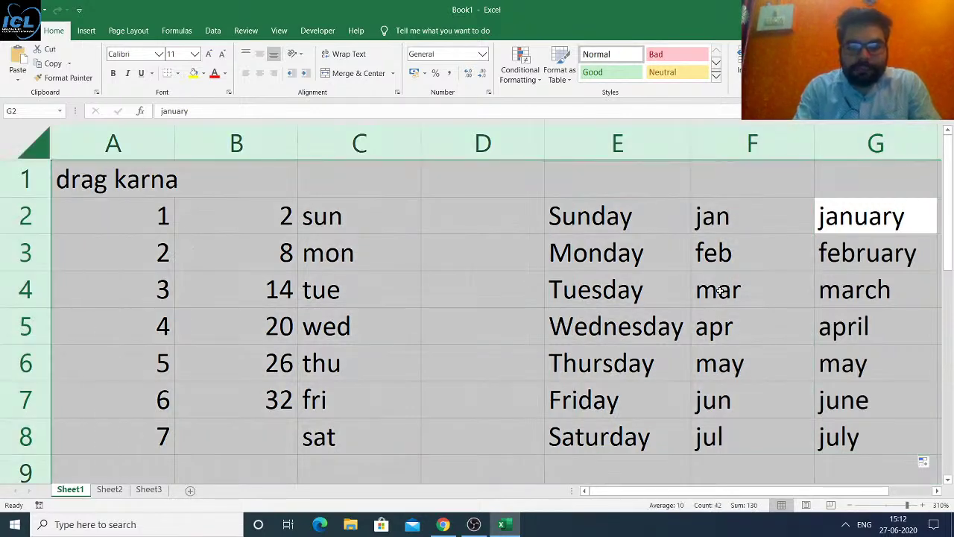
Clear the sheet and enter the headers E.CODE, E.NAME and SALES in A1:C1.
key(Delete)
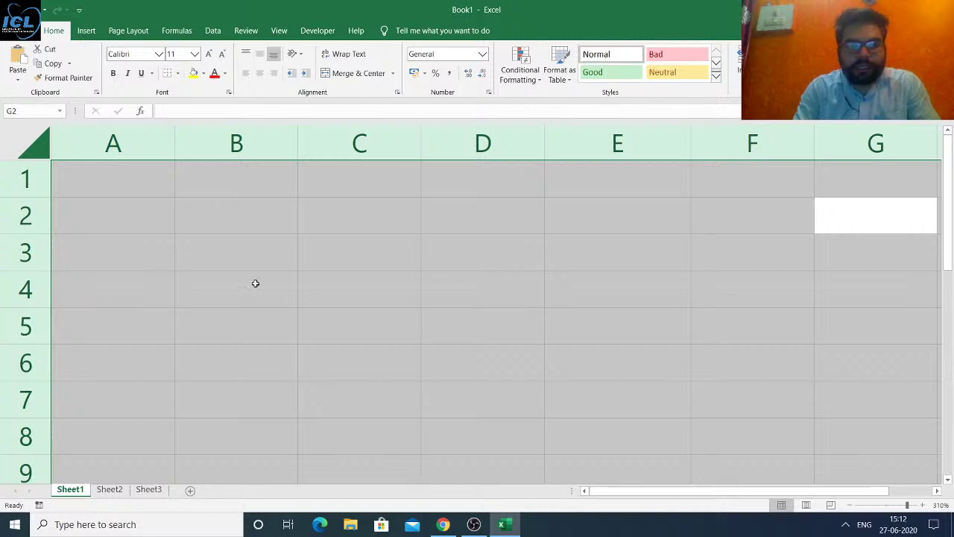
click(850, 506)
click(850, 505)
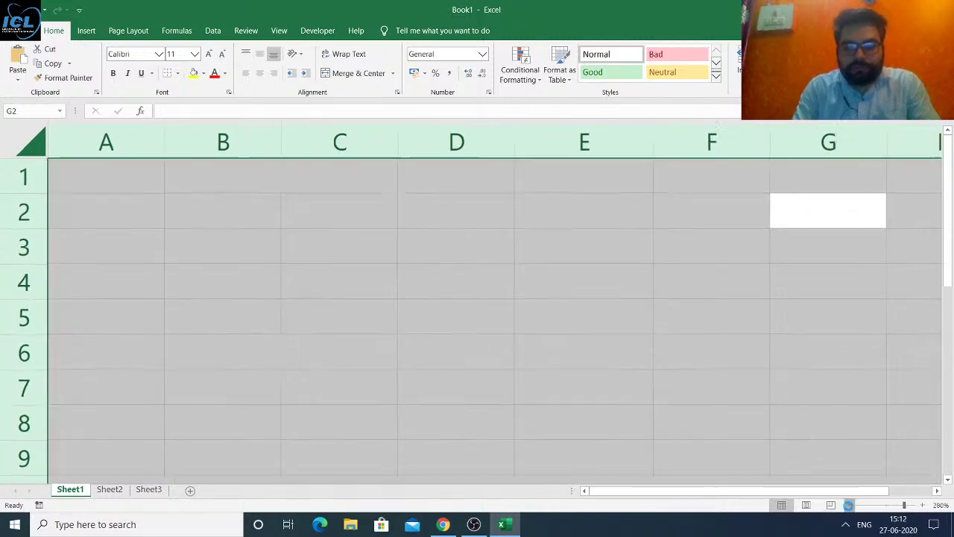
click(850, 505)
click(850, 505)
click(849, 506)
click(849, 505)
click(848, 506)
click(848, 505)
click(848, 505)
click(848, 506)
click(848, 506)
click(848, 506)
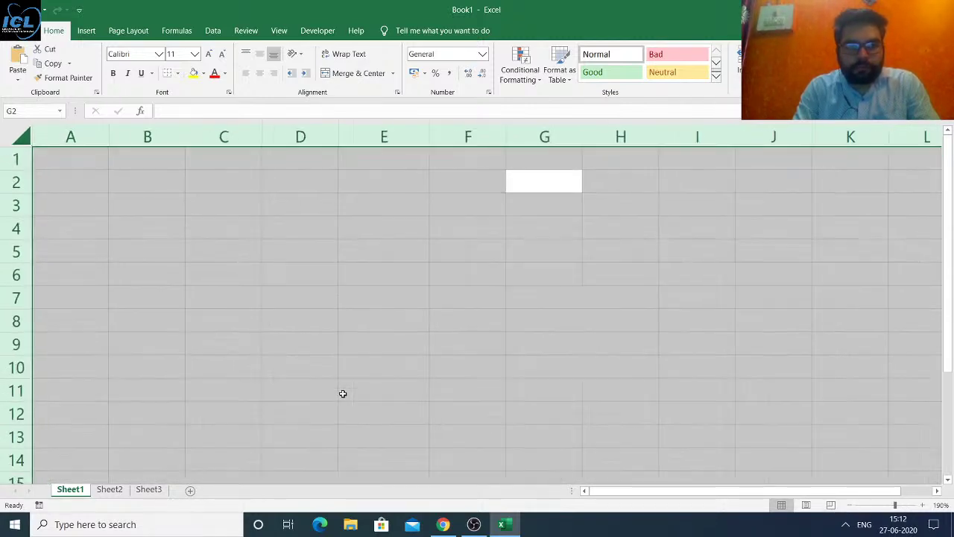
click(75, 155)
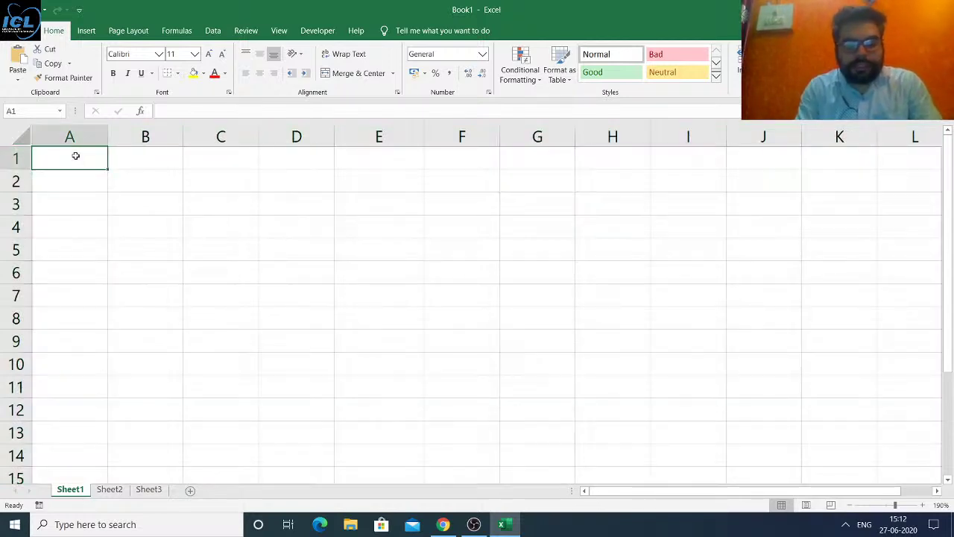
text(E.CO)
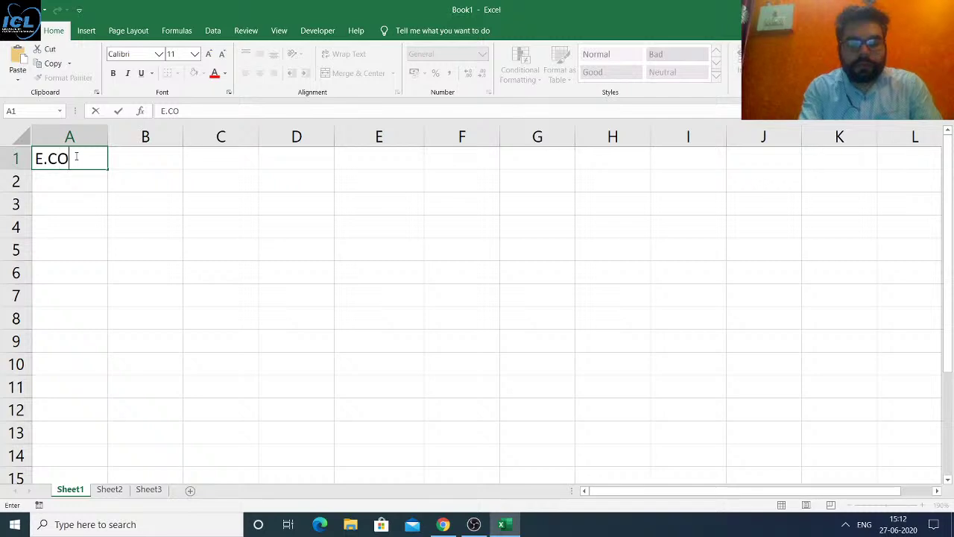
text(DE)
key(Tab)
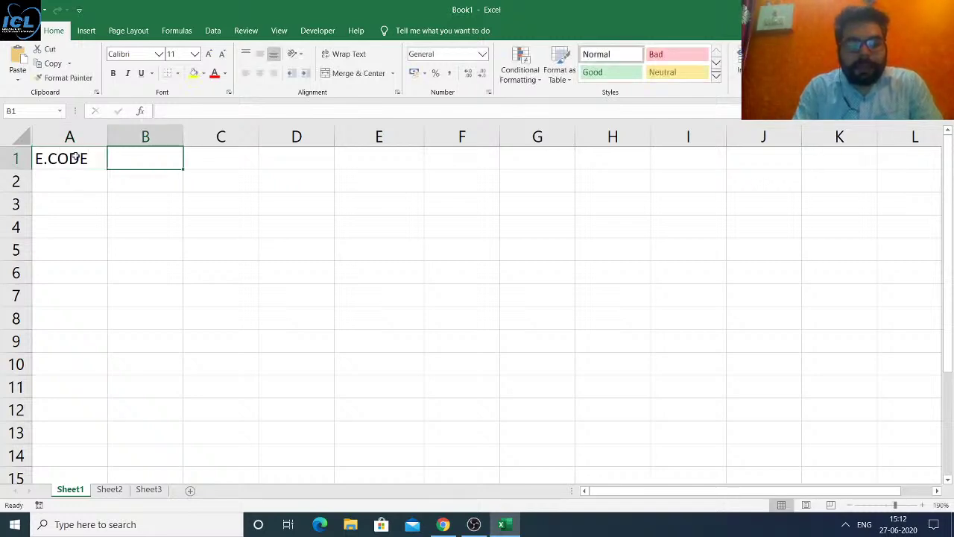
text(E.NAME)
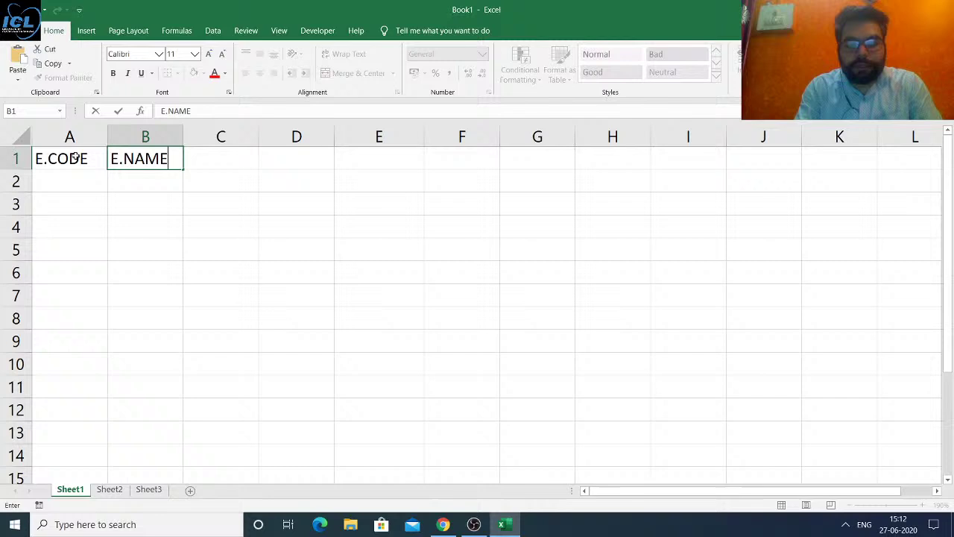
key(Tab)
text(SAL)
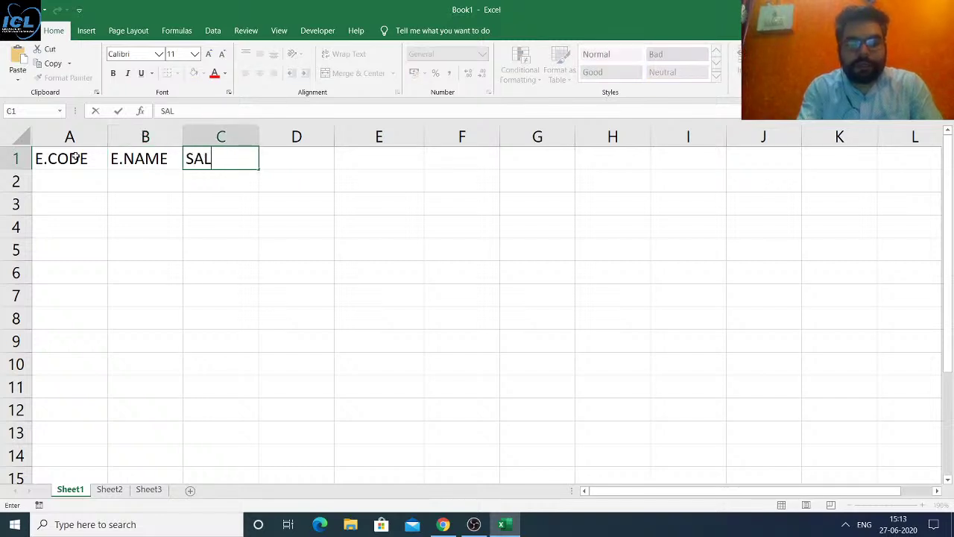
text(ES)
key(Down)
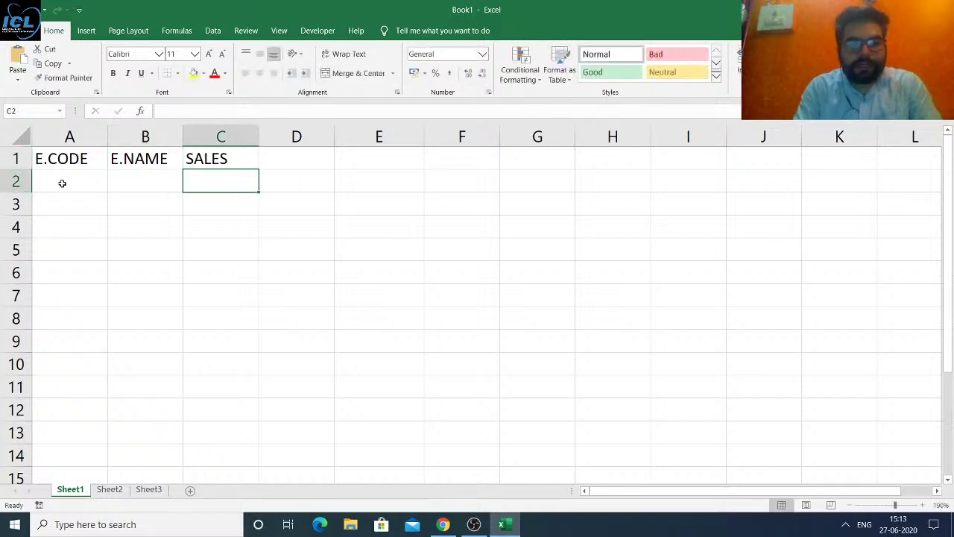
Enter E001 in A2 and fill the codes down to E010 in A11.
click(62, 183)
text(E)
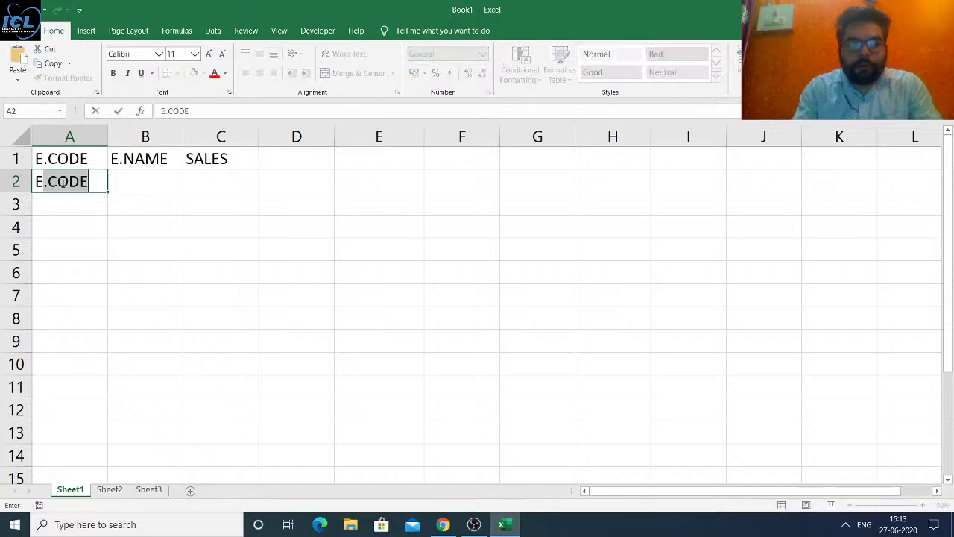
text(00)
key(Return)
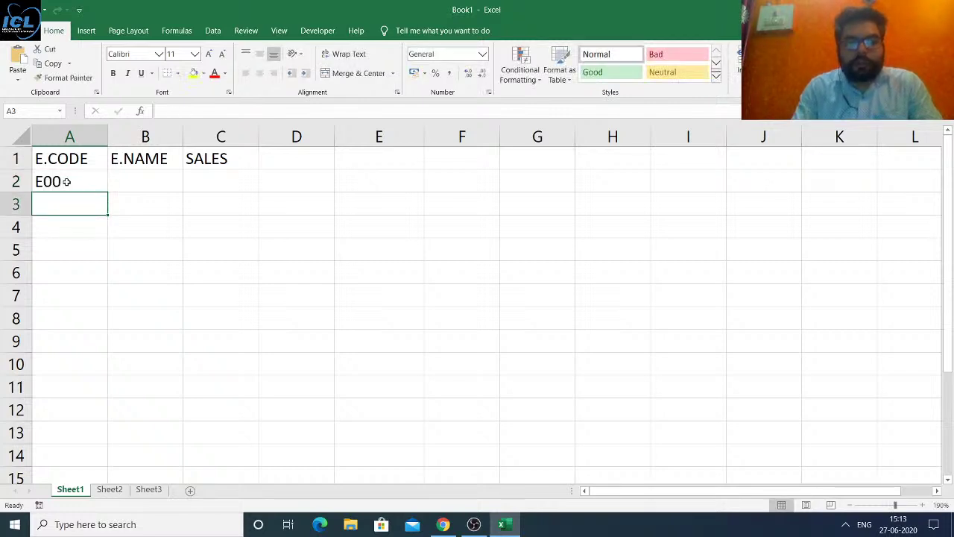
click(67, 182)
text(E0)
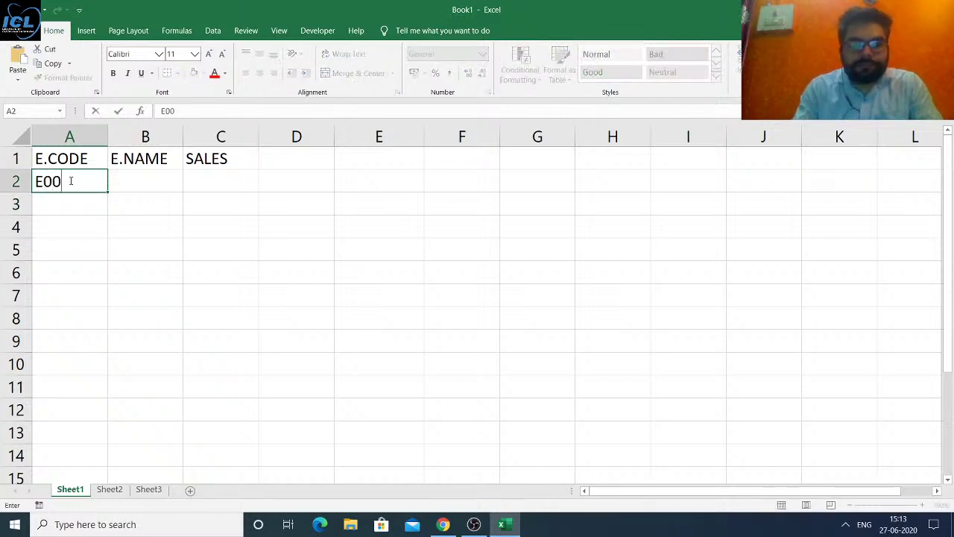
text(1)
key(Return)
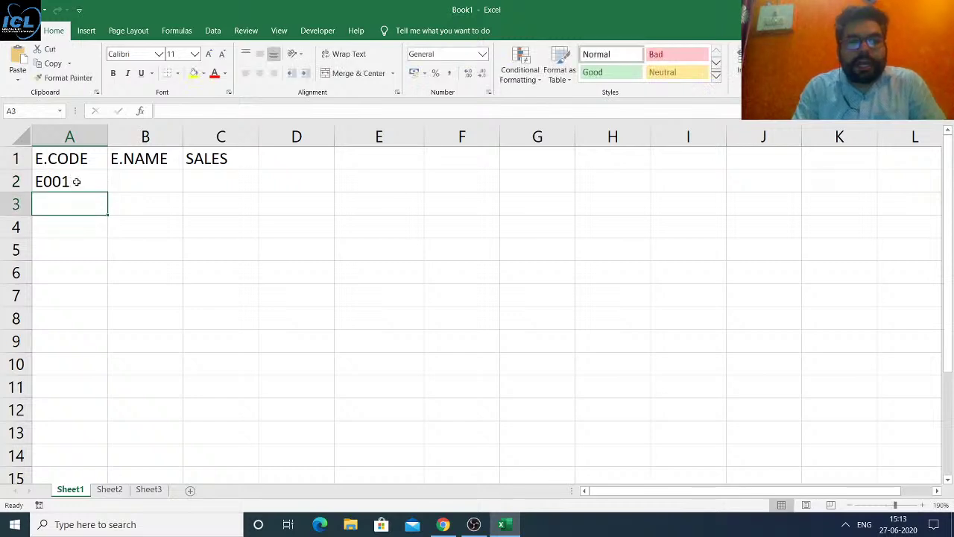
click(76, 182)
mouse_move(107, 193)
mouse_down()
mouse_move(100, 188)
mouse_move(95, 387)
mouse_up()
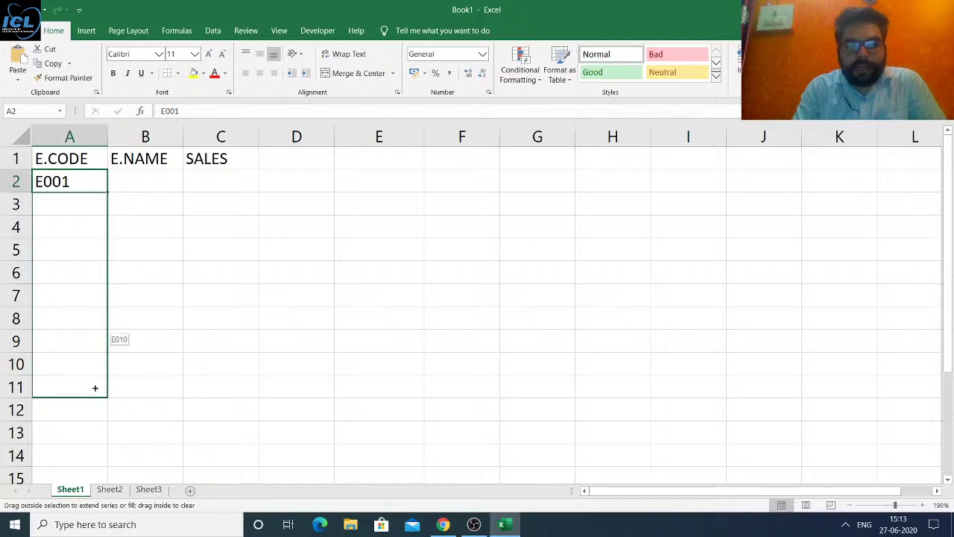
Type the names AA, QQ, WW, EE, RR, TT, YY, UU, II, HH into B2:B11.
click(147, 182)
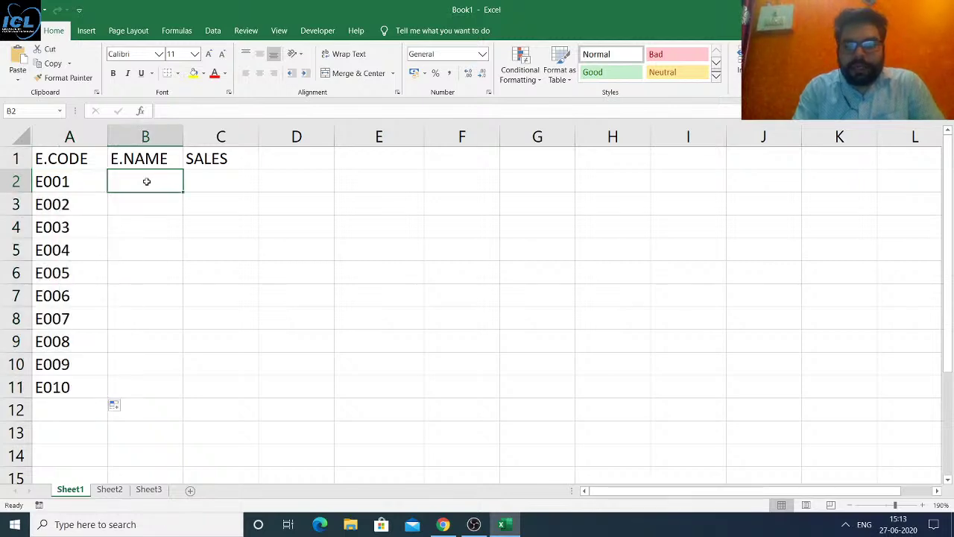
text(AA)
key(Return)
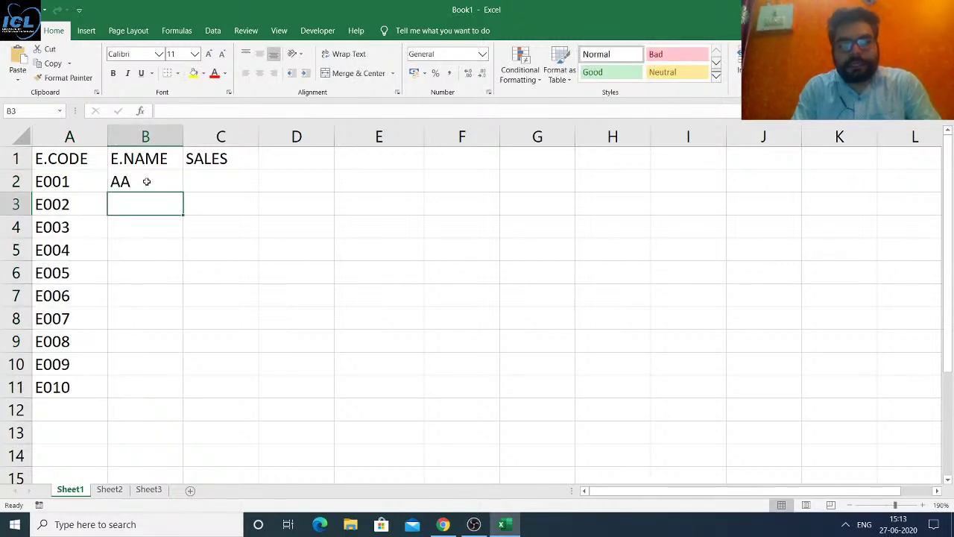
text(QQ)
key(Return)
text(WW)
key(Return)
text(EE RR TT)
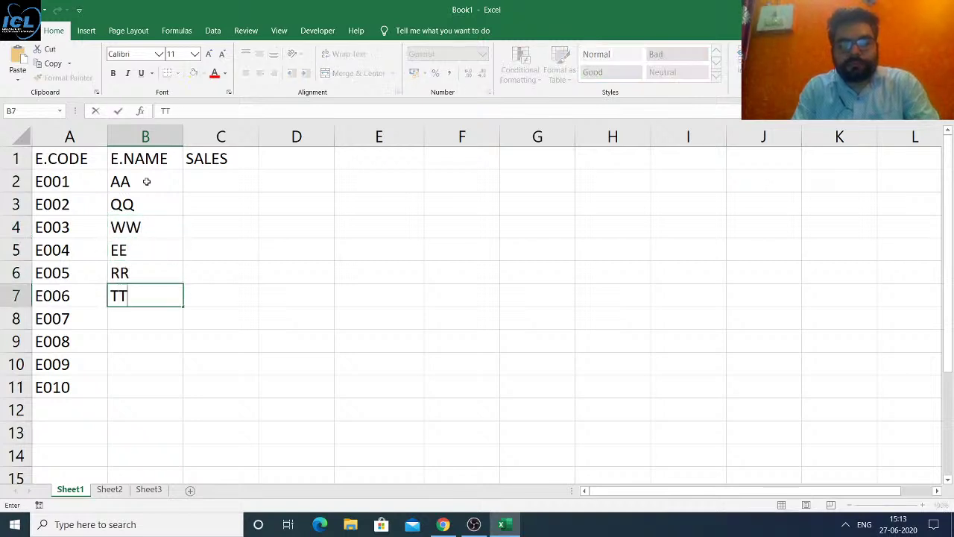
text( YY UU II)
key(Return)
text(HH)
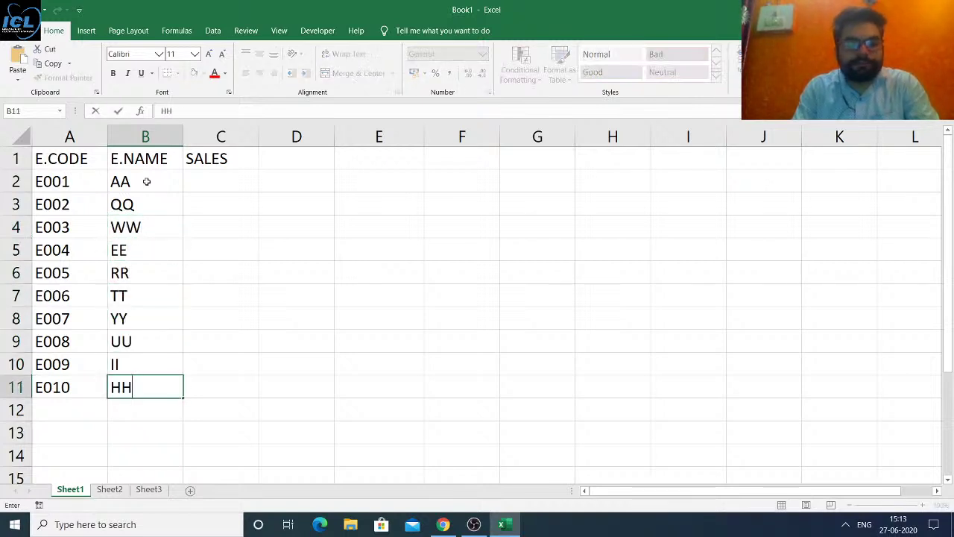
key(Return)
Enter 25600 and 26520 in C2:C3, fill SALES to 33880 in C11, then select A1:C11.
click(227, 183)
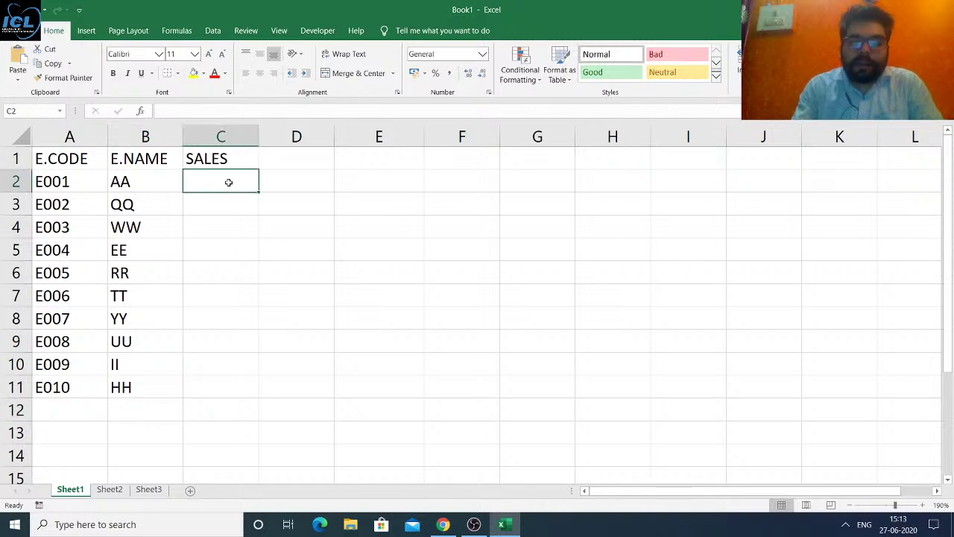
text(25600)
key(Return)
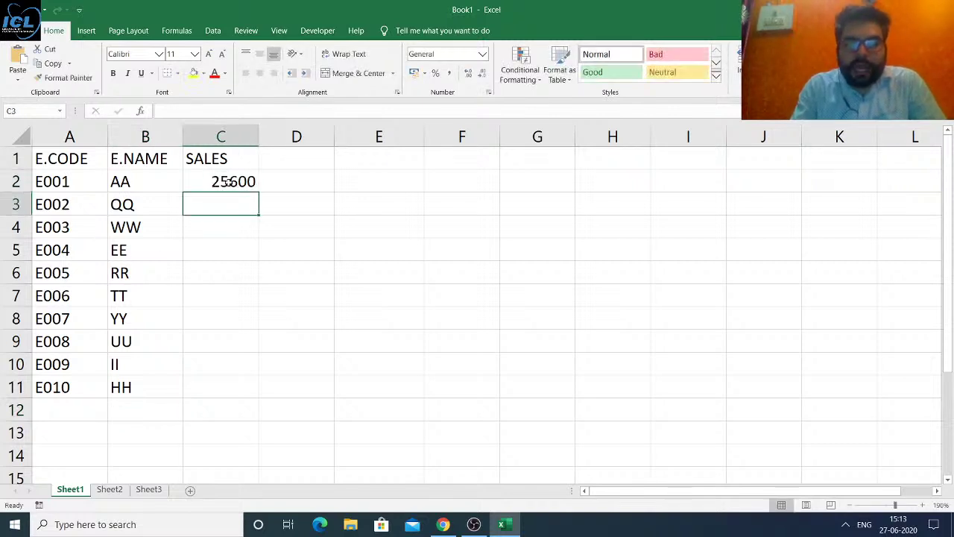
text(26)
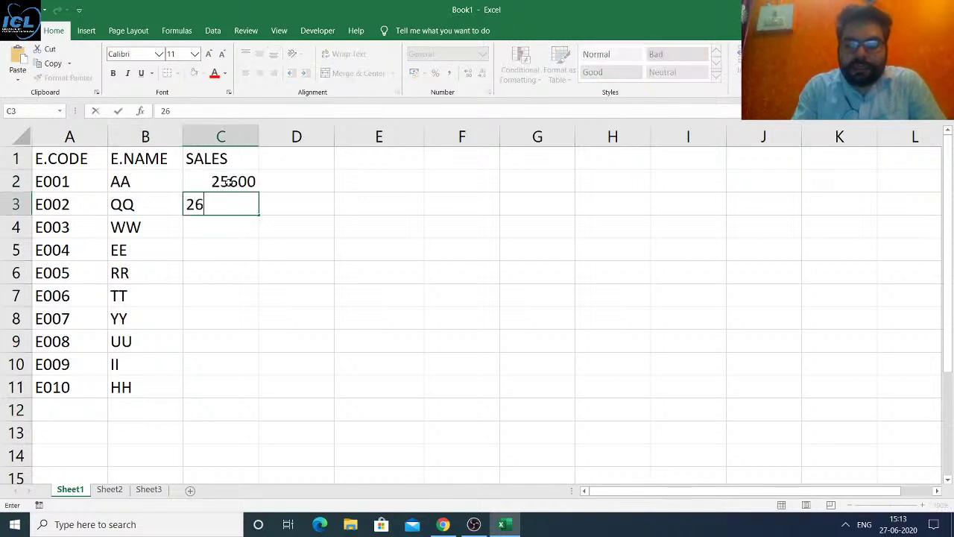
text(520)
key(Return)
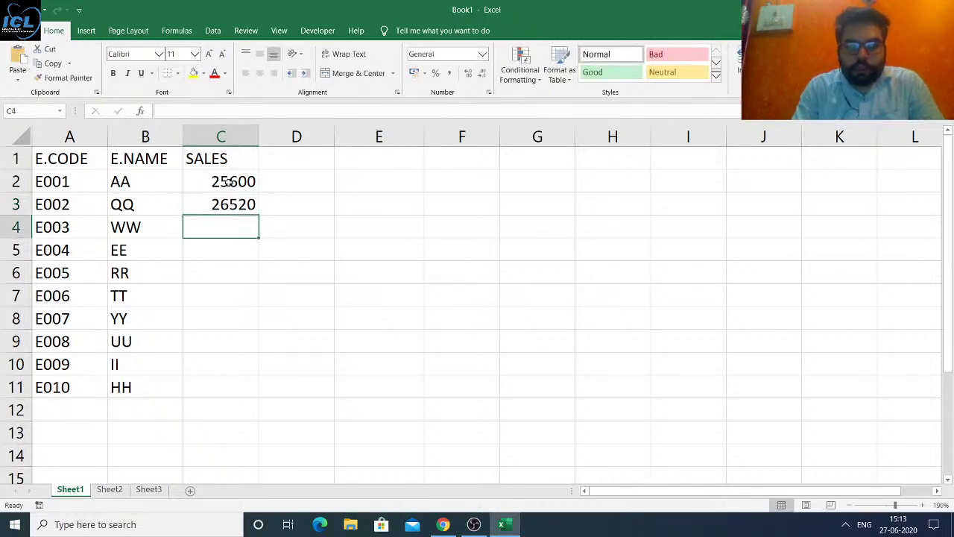
mouse_move(227, 182)
mouse_down()
mouse_move(241, 209)
mouse_move(257, 400)
mouse_up()
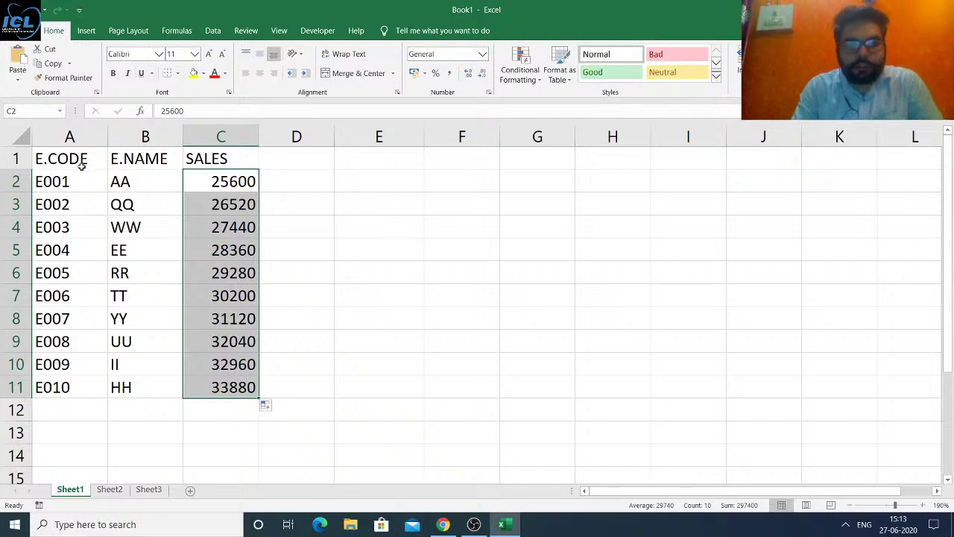
drag(81, 166, 225, 381)
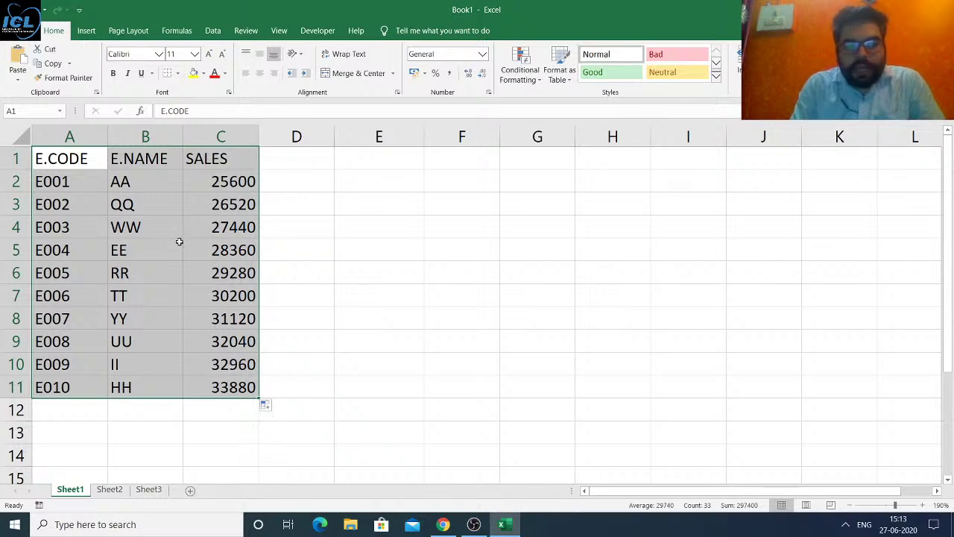
click(159, 56)
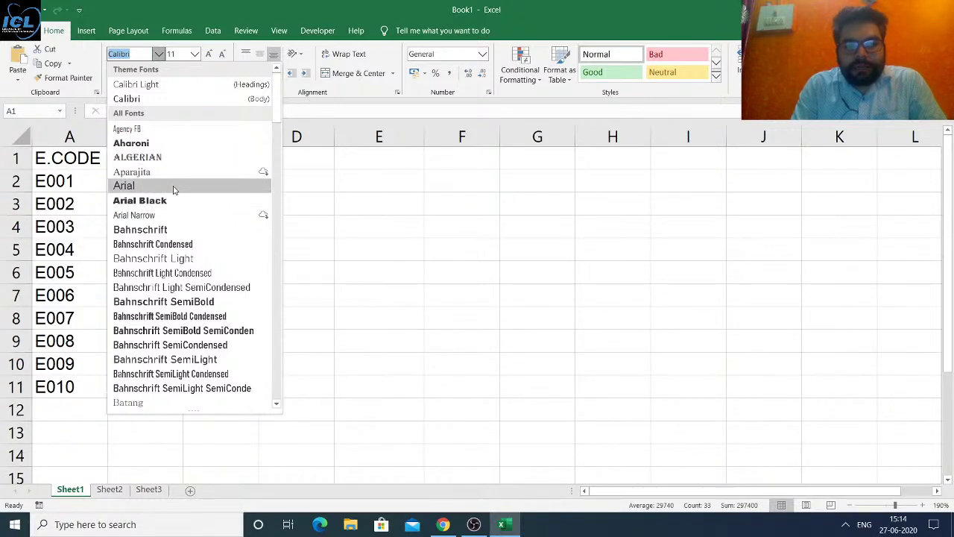
Set A1:C11 to Arial, trying sizes 8 and 14 before settling on size 10.
click(173, 185)
key(ctrl+a)
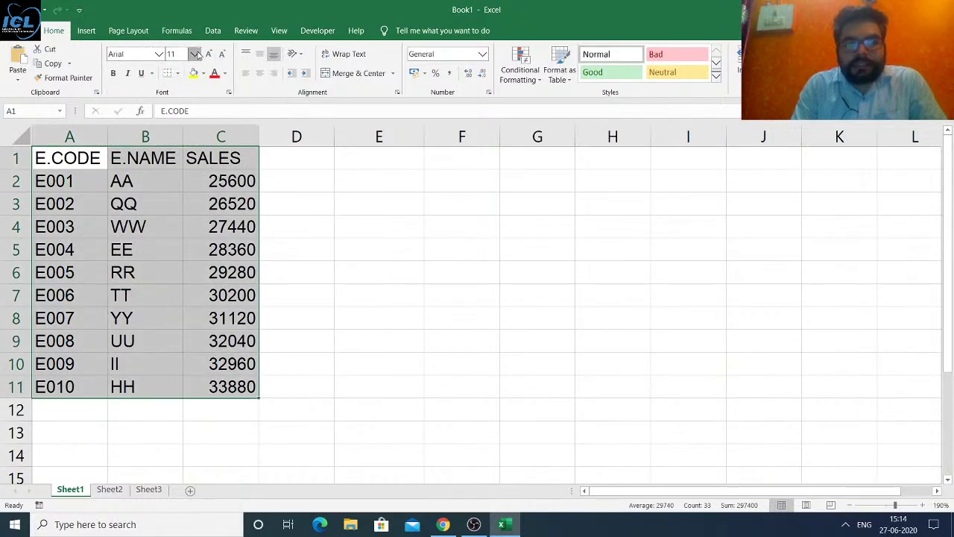
click(194, 54)
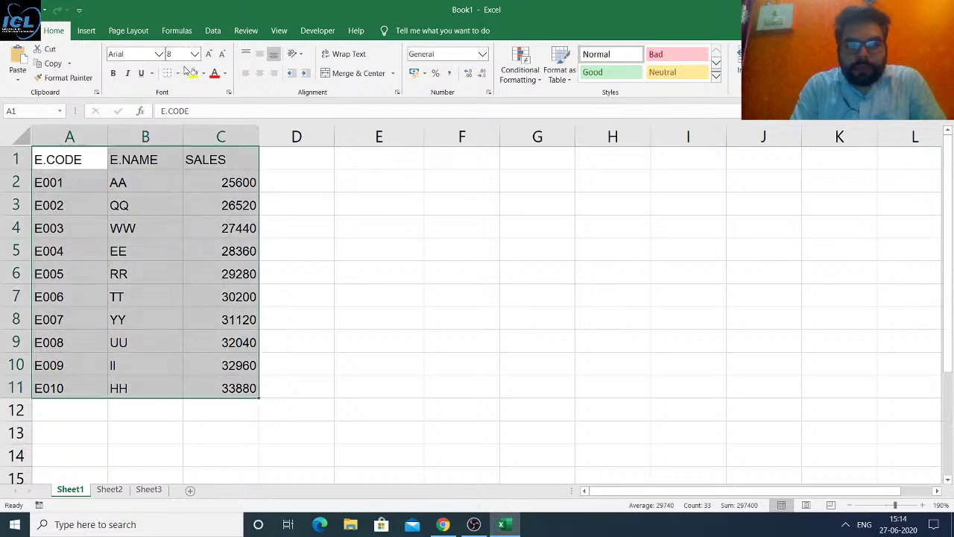
click(185, 69)
click(193, 55)
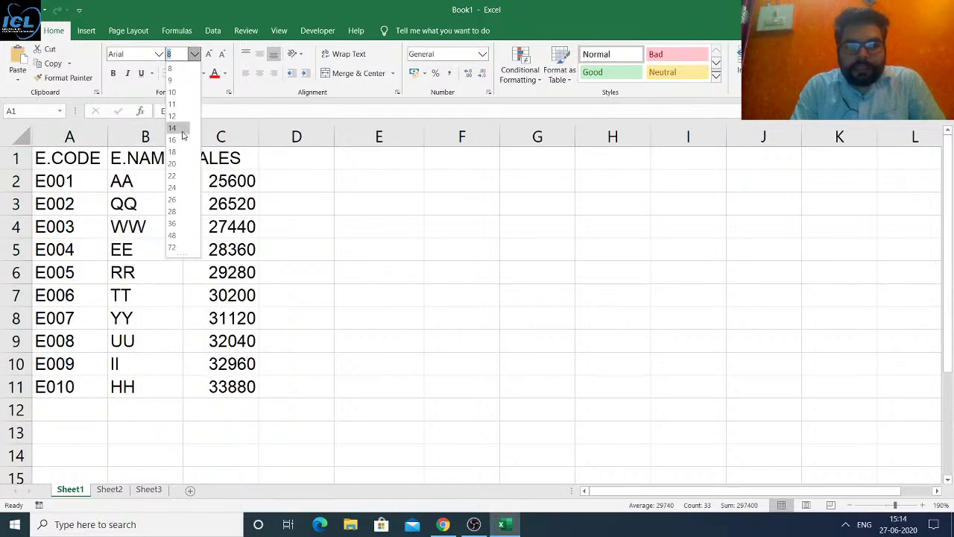
click(181, 131)
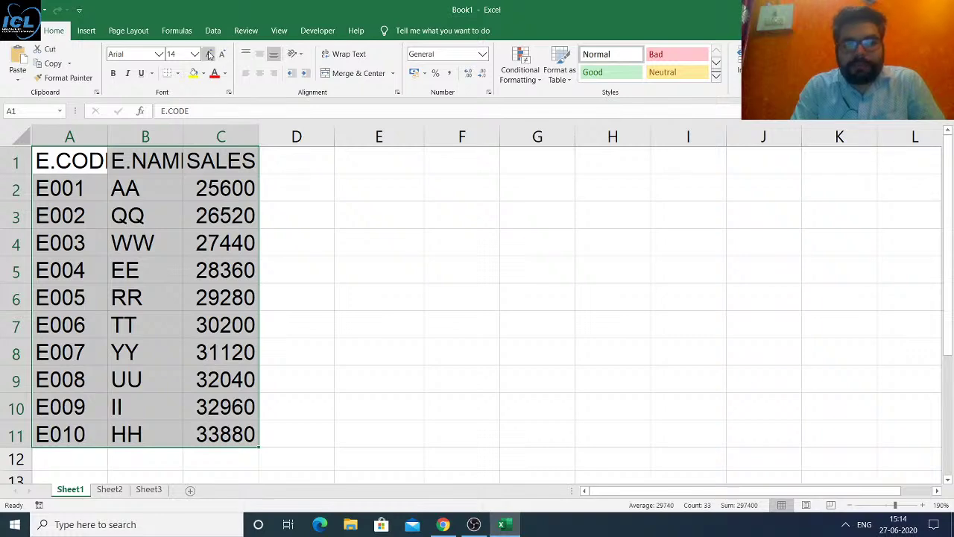
click(208, 54)
click(208, 54)
click(208, 54)
click(226, 56)
click(226, 56)
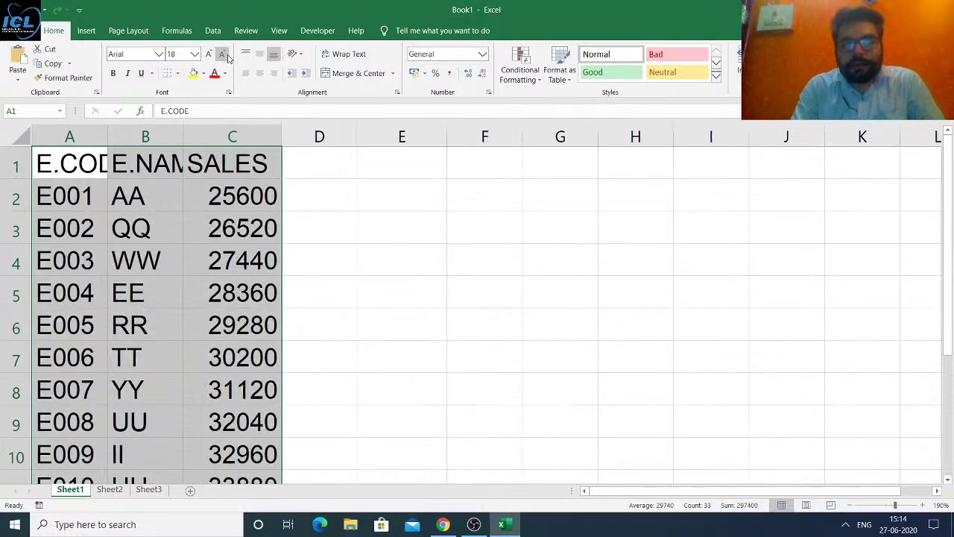
click(226, 56)
click(226, 56)
click(226, 56)
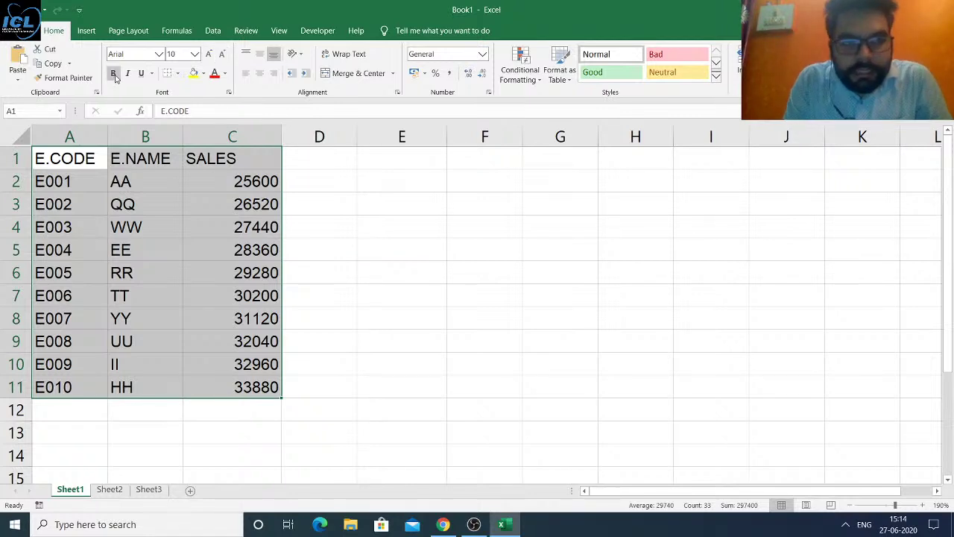
Make the header row A1:C1 bold, italic and underlined, then reselect the whole table.
click(74, 159)
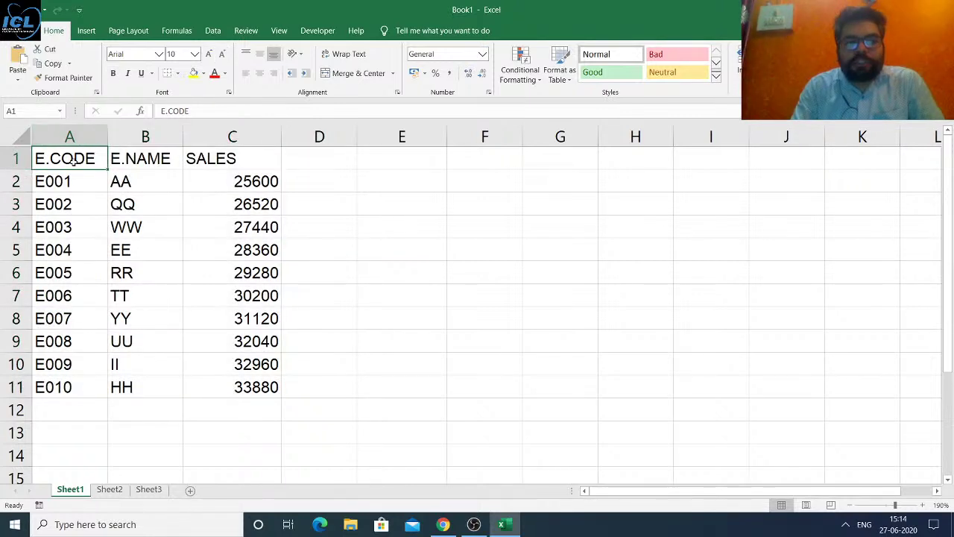
drag(75, 160, 221, 158)
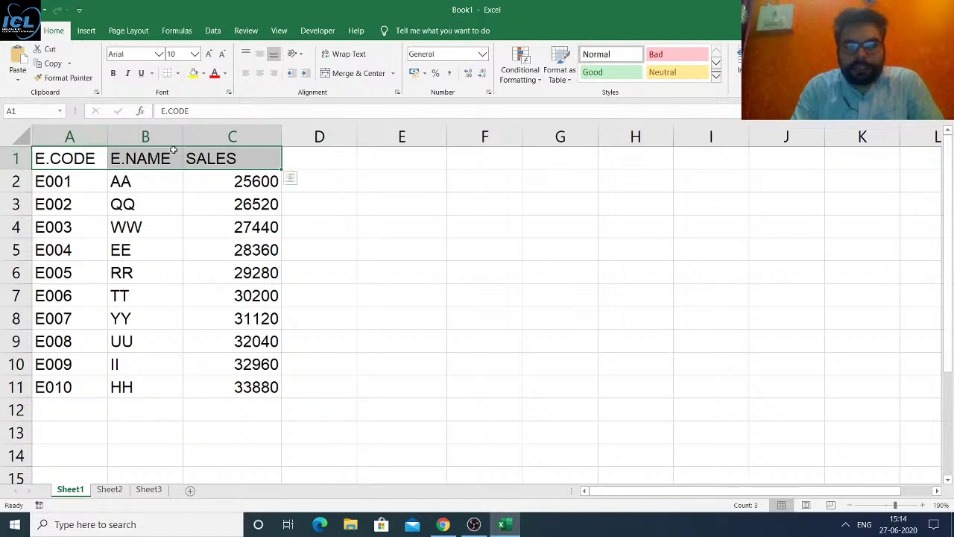
click(114, 74)
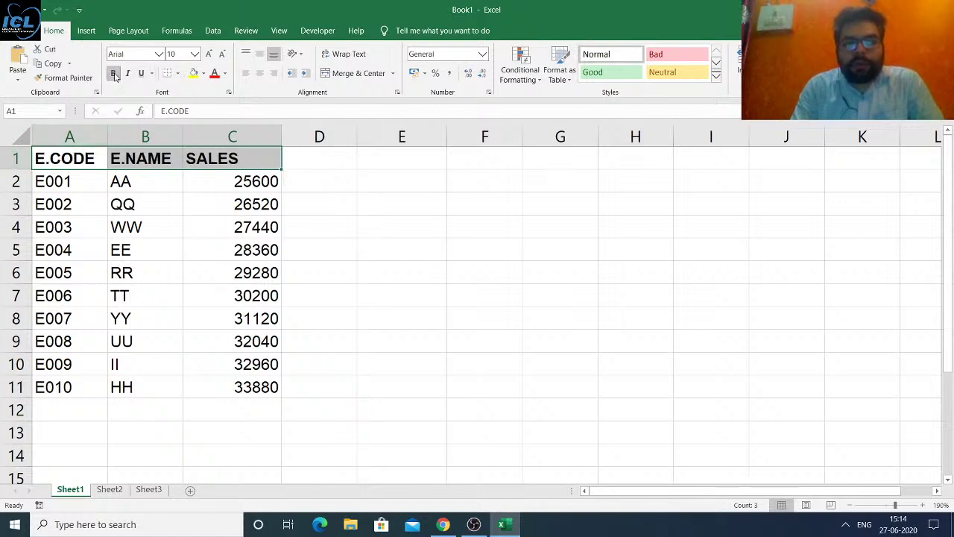
click(128, 74)
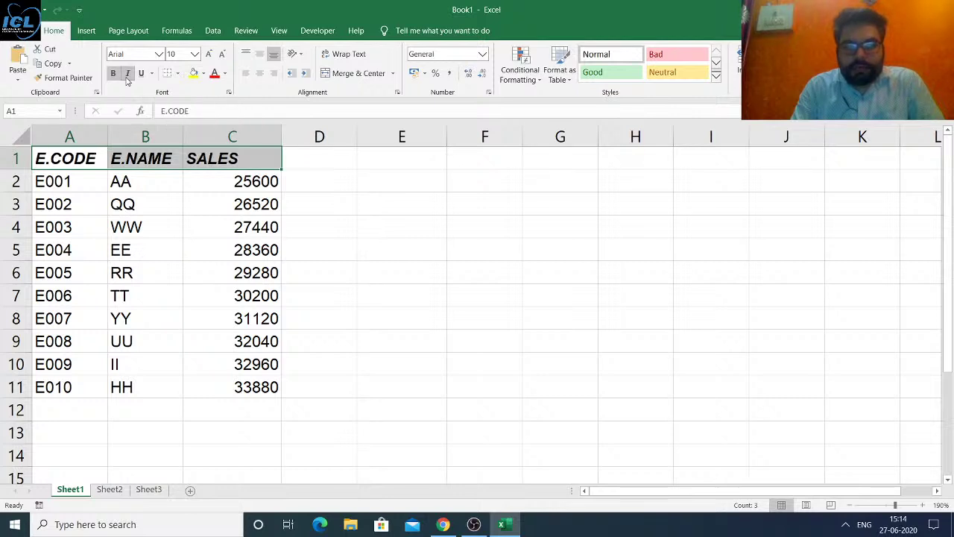
click(151, 75)
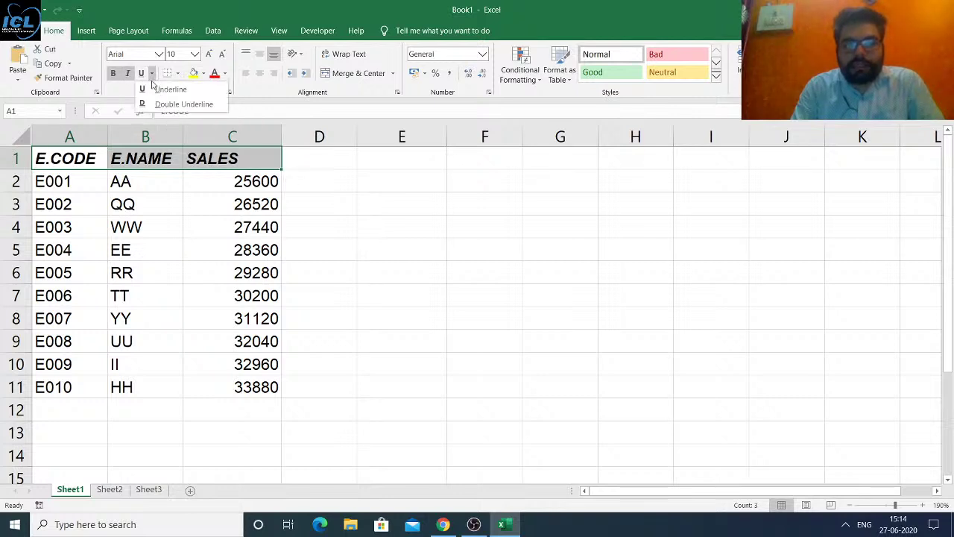
click(168, 92)
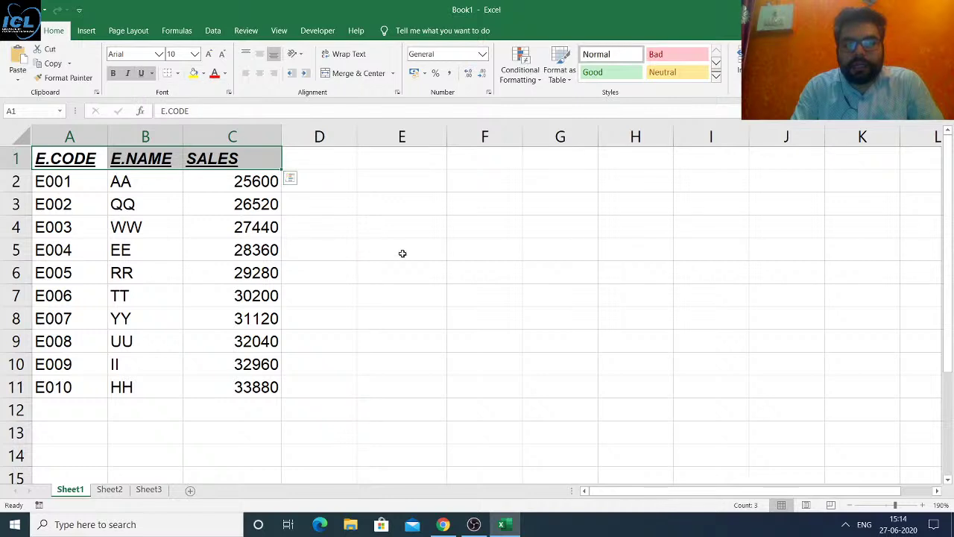
click(402, 251)
drag(79, 163, 246, 383)
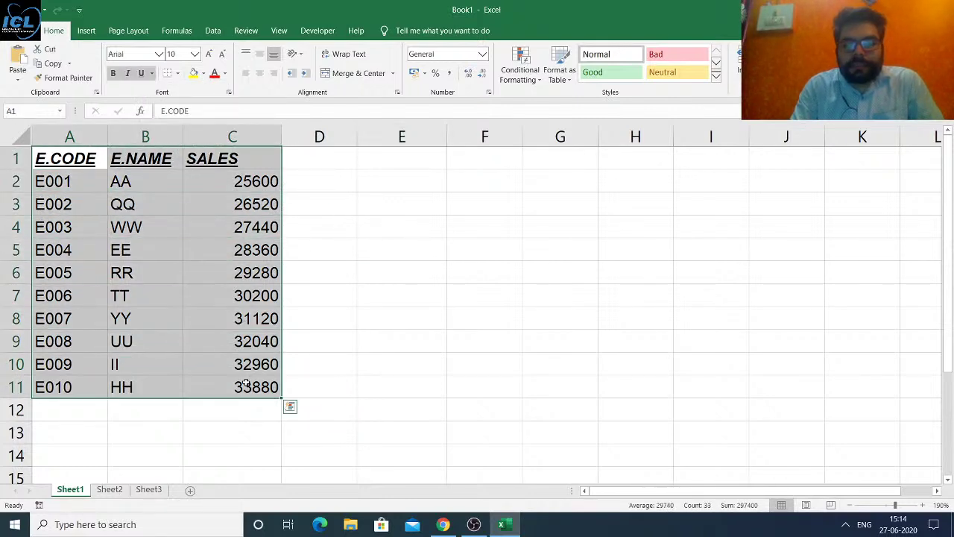
Apply All Borders to A1:C11, remove them with No Border, then choose More Borders.
click(178, 74)
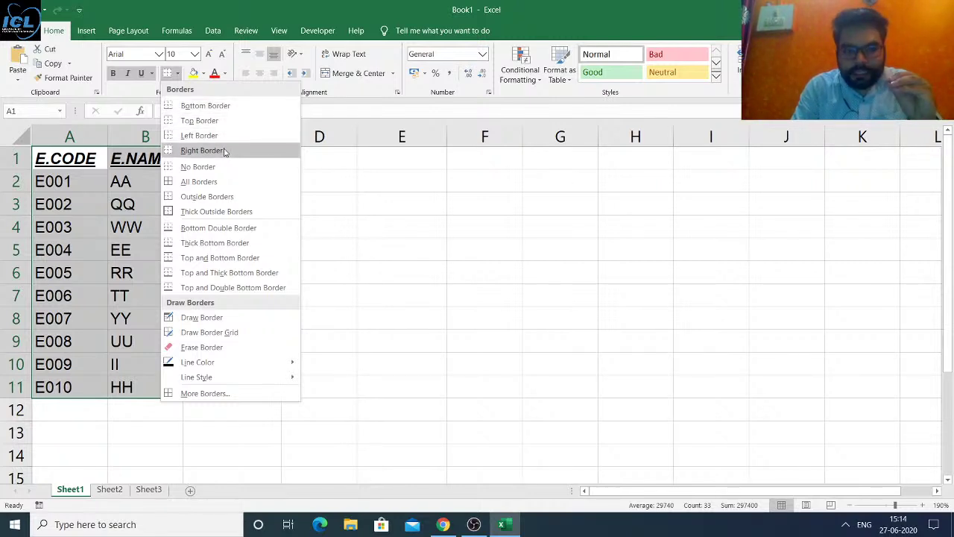
click(225, 182)
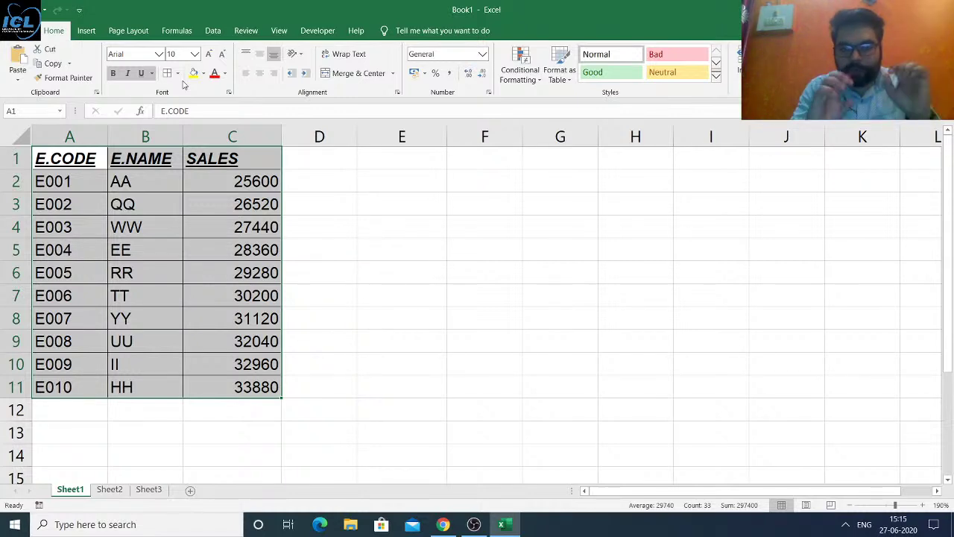
click(178, 74)
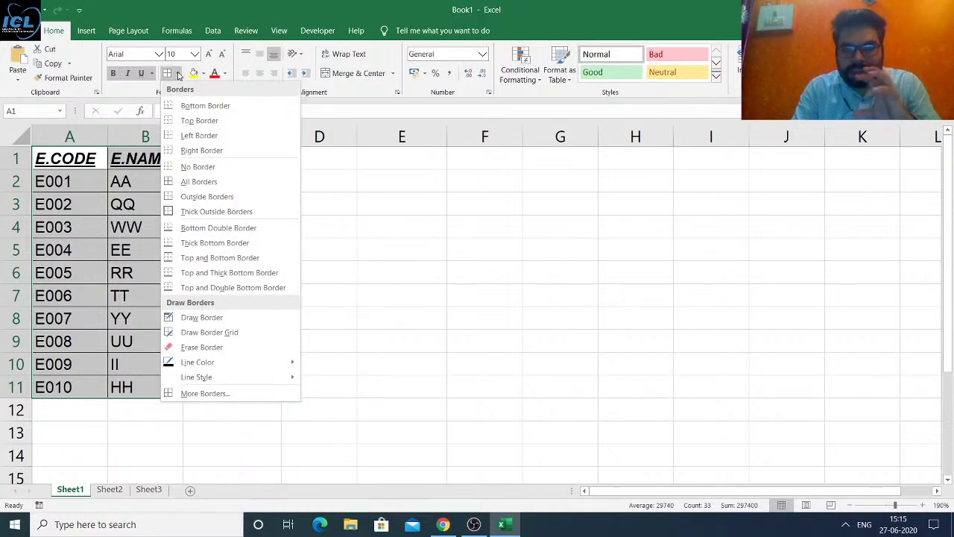
click(201, 166)
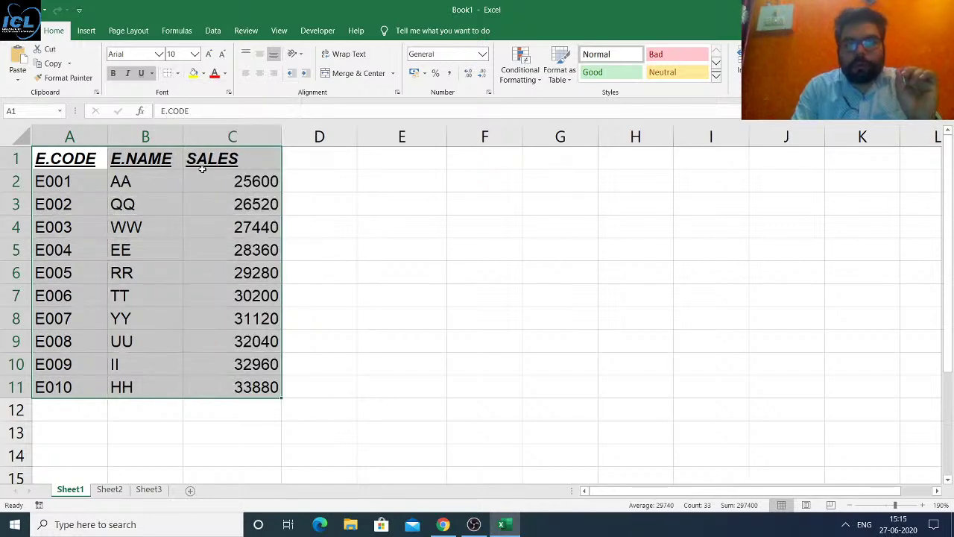
click(179, 74)
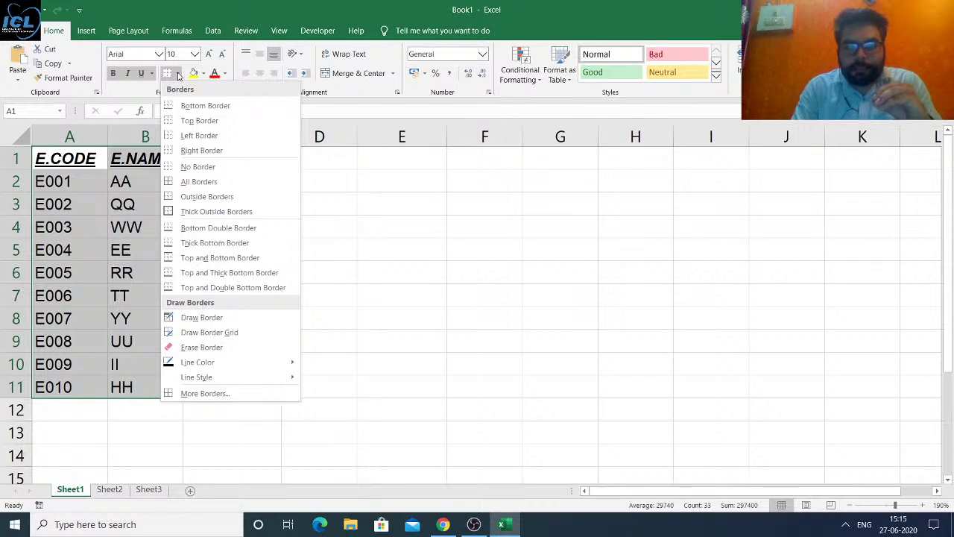
click(233, 398)
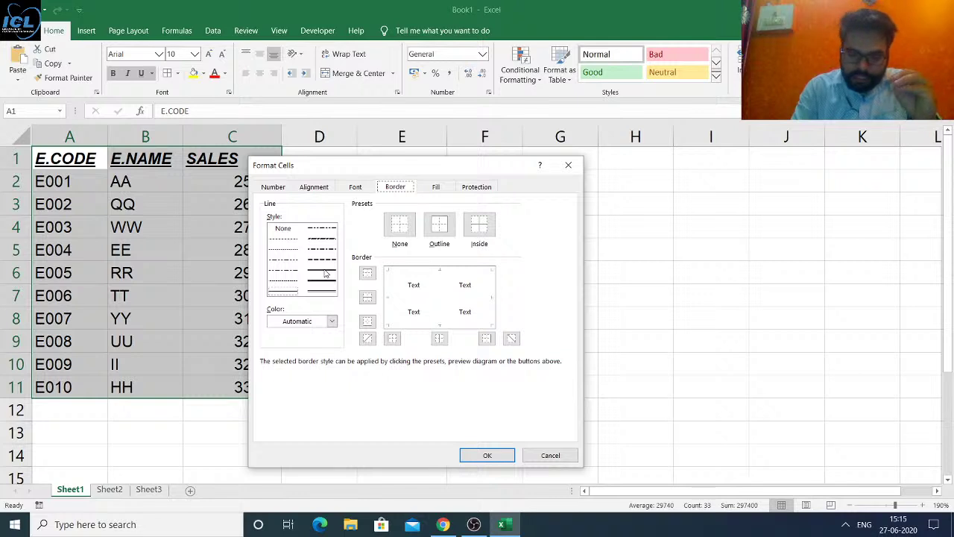
Apply a red line style as both Outline and Inside borders to A1:C11.
click(325, 272)
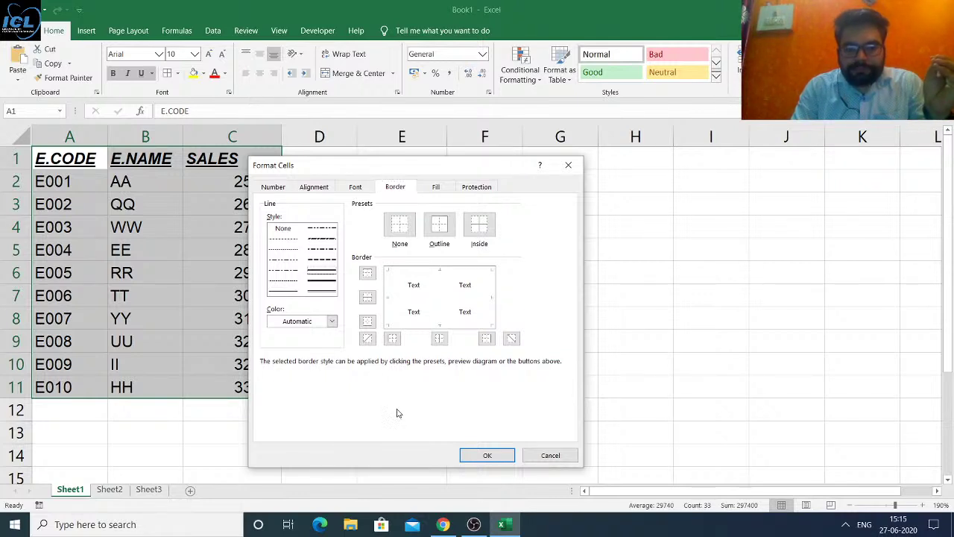
click(332, 322)
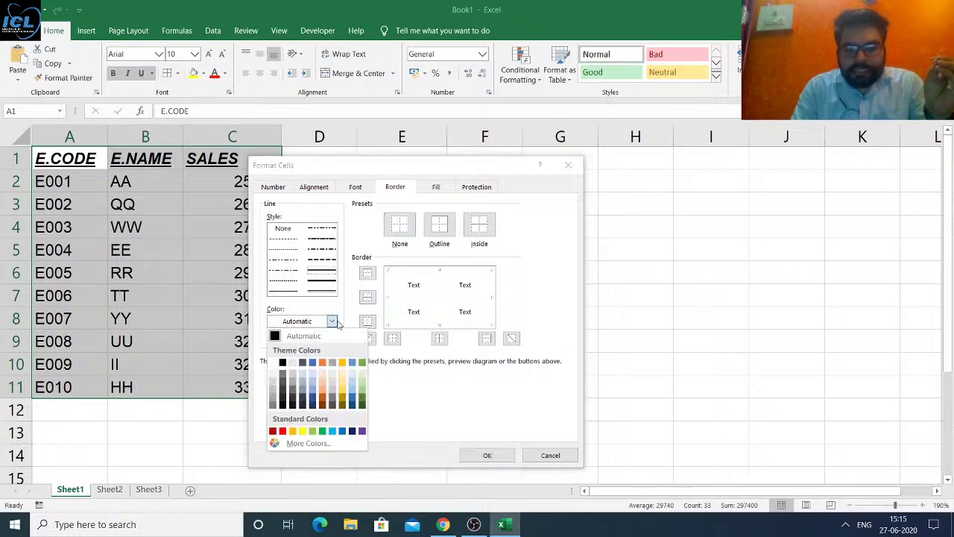
click(282, 431)
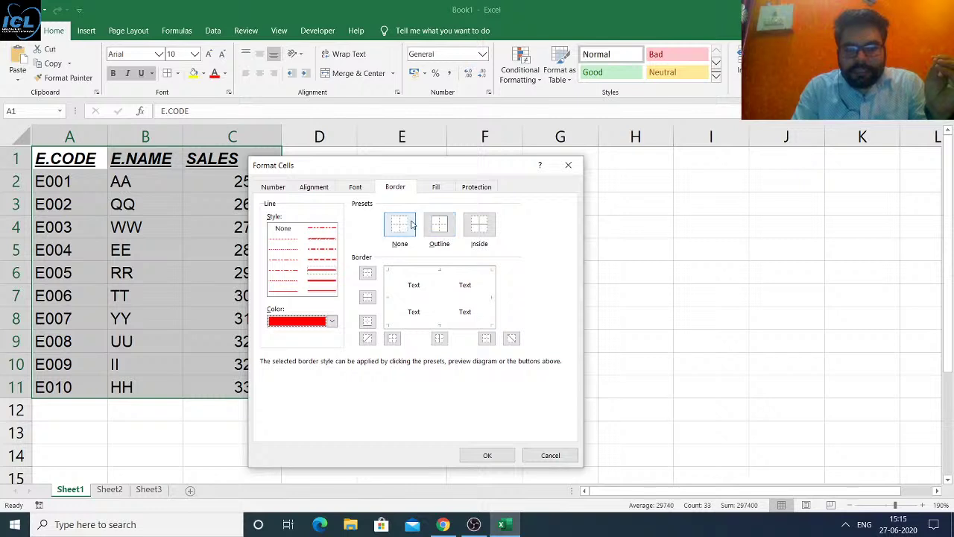
click(444, 230)
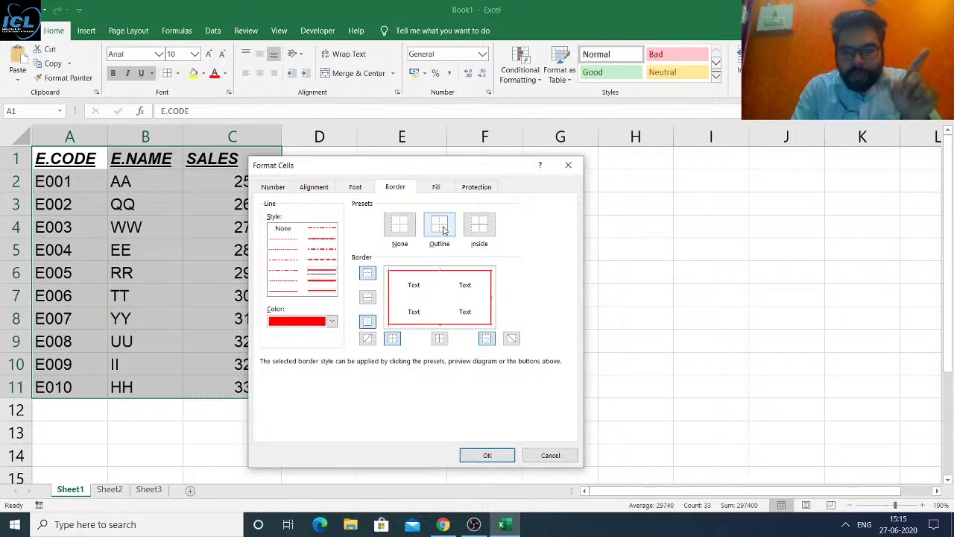
click(480, 231)
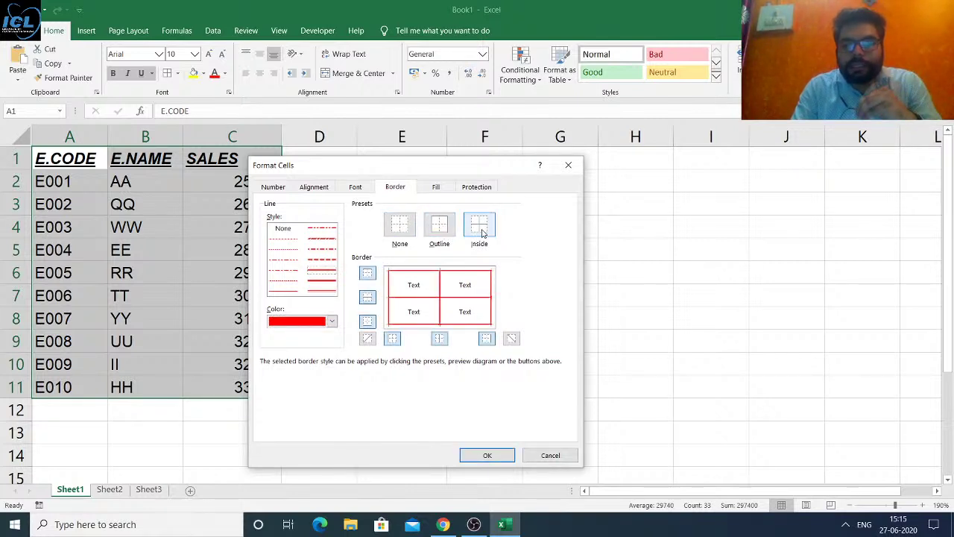
click(369, 338)
click(369, 339)
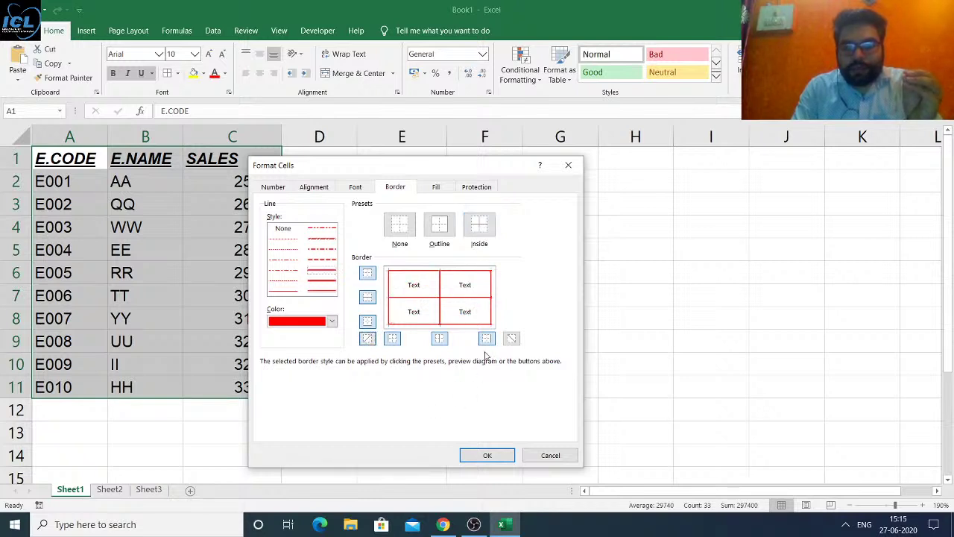
click(487, 455)
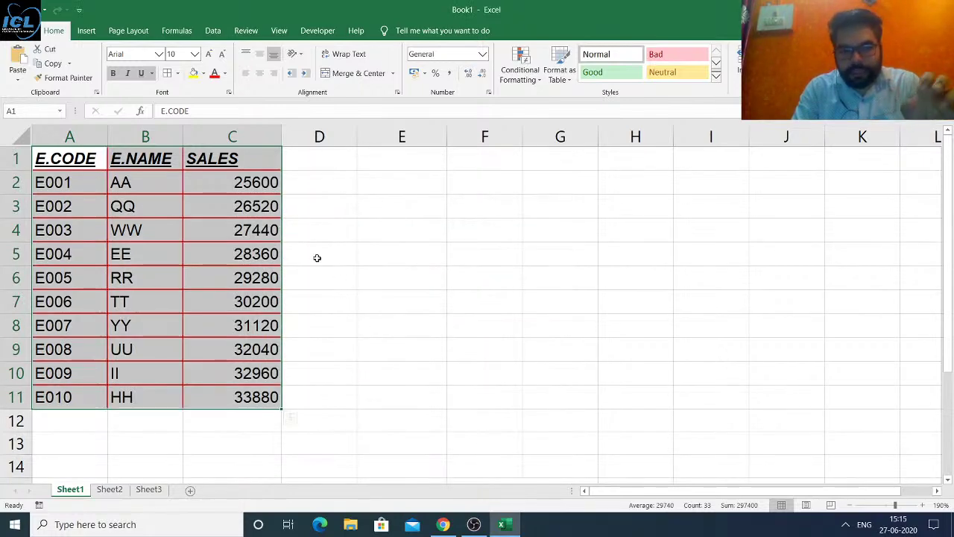
Fill the header row A1:C1 with gold.
drag(59, 159, 214, 160)
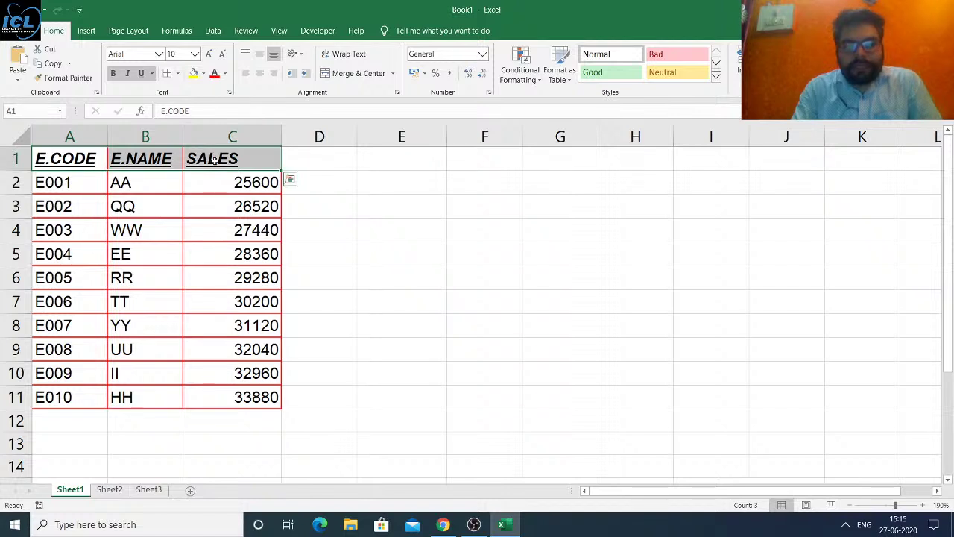
click(204, 74)
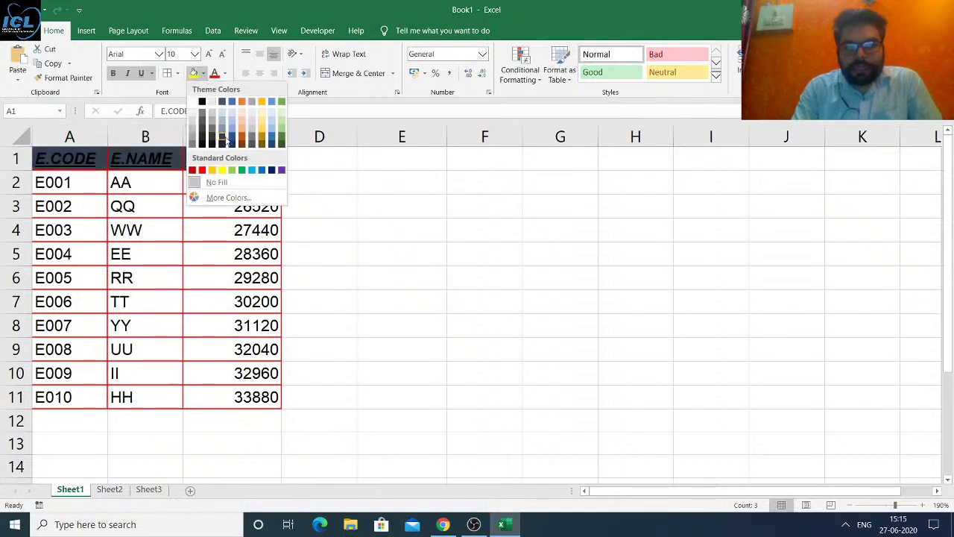
click(263, 121)
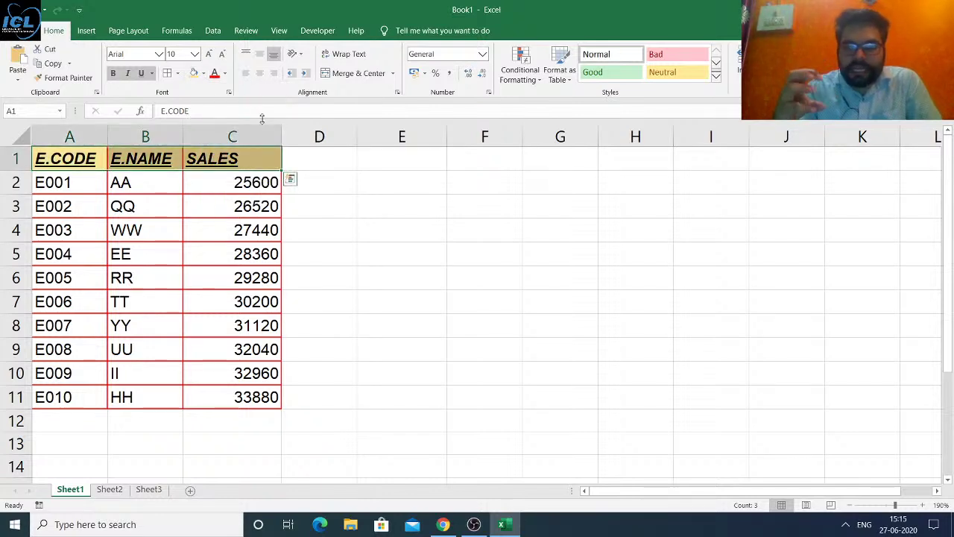
Make the A2:C11 data text blue, then bring YouTube Studio's live stream page forward.
mouse_move(85, 182)
mouse_down()
mouse_move(218, 255)
mouse_move(216, 396)
mouse_up()
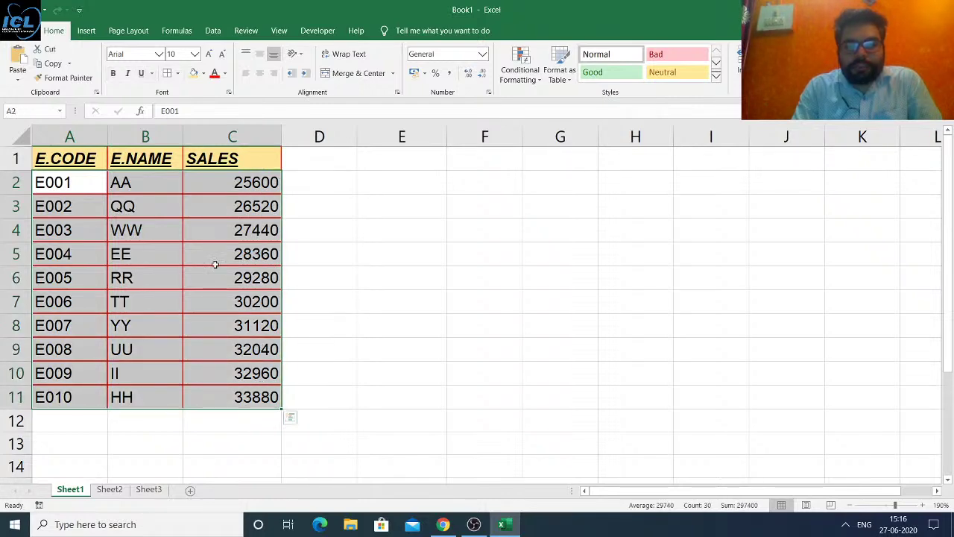
click(226, 77)
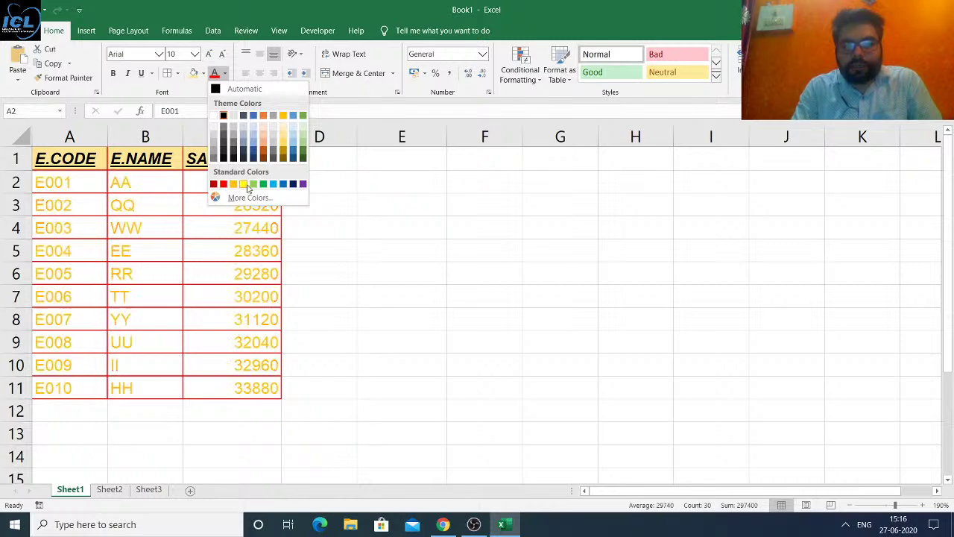
click(273, 184)
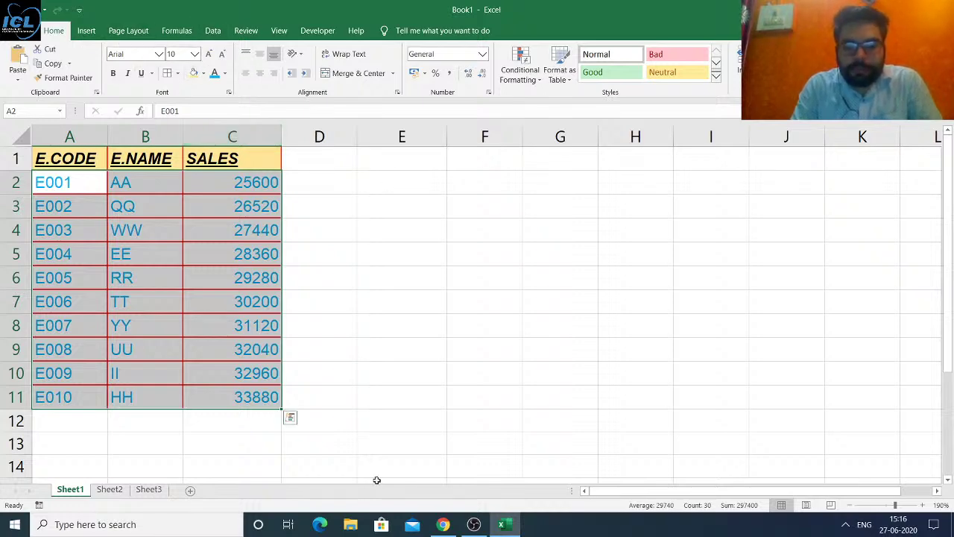
click(442, 524)
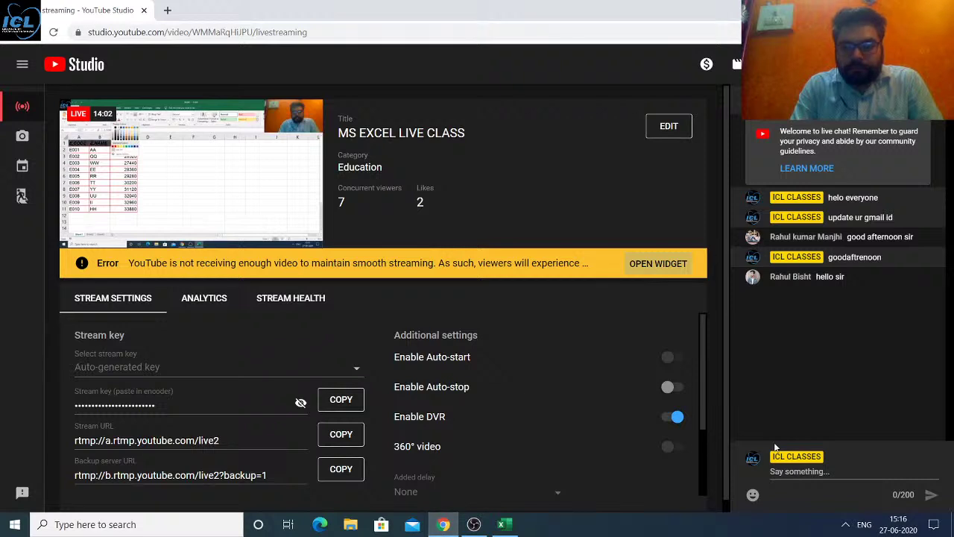
Send 'HELLO' in the YouTube Studio live chat and switch back to Excel.
click(799, 471)
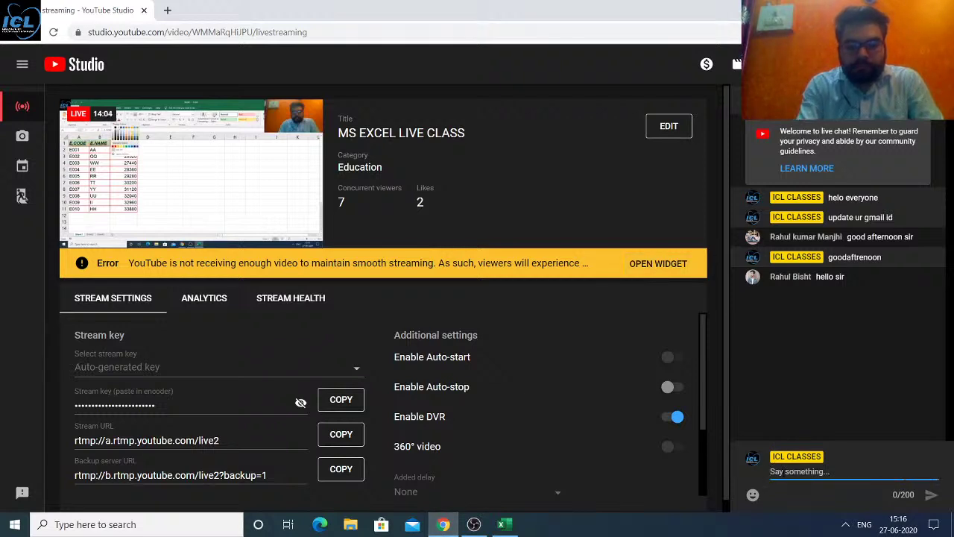
text(HELLO)
key(Return)
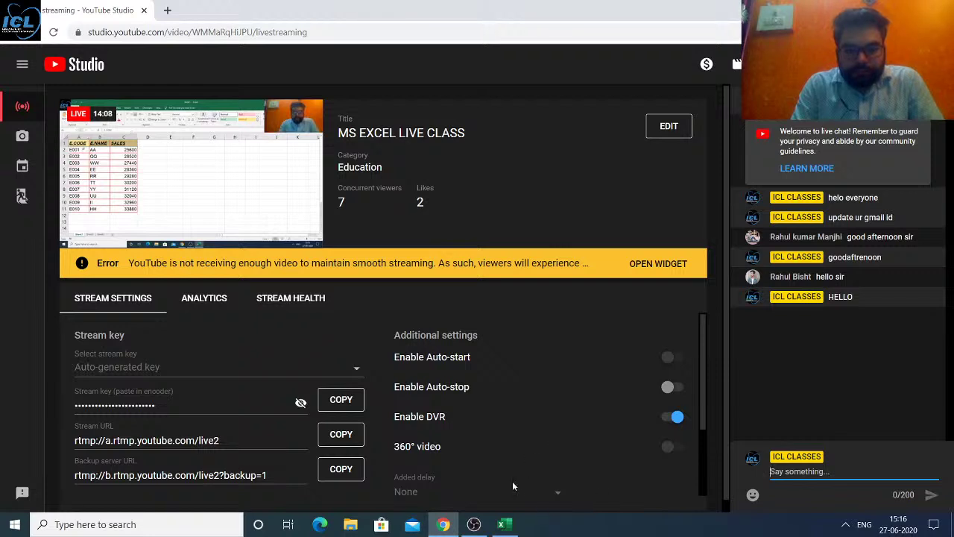
mouse_move(504, 524)
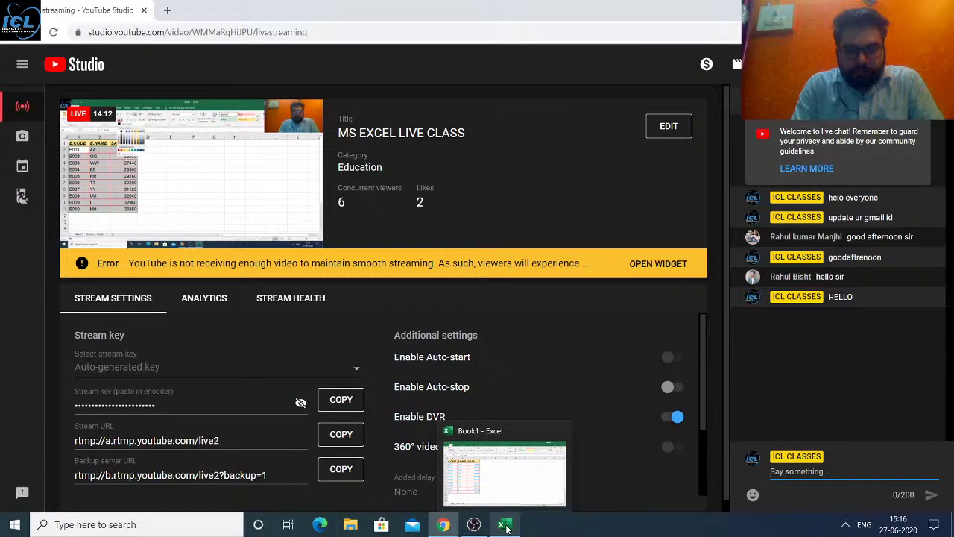
click(505, 528)
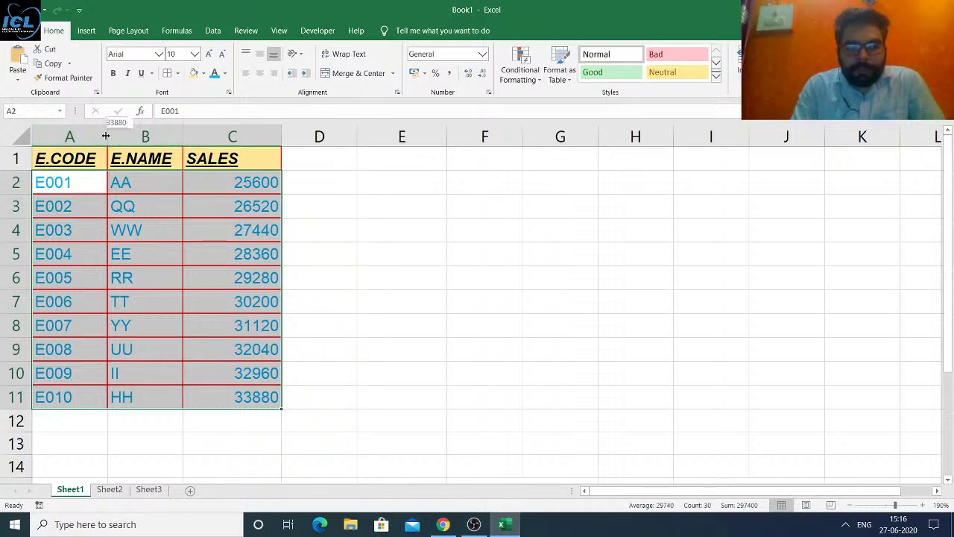
Widen columns A, B and C of the employee table.
drag(106, 135, 151, 136)
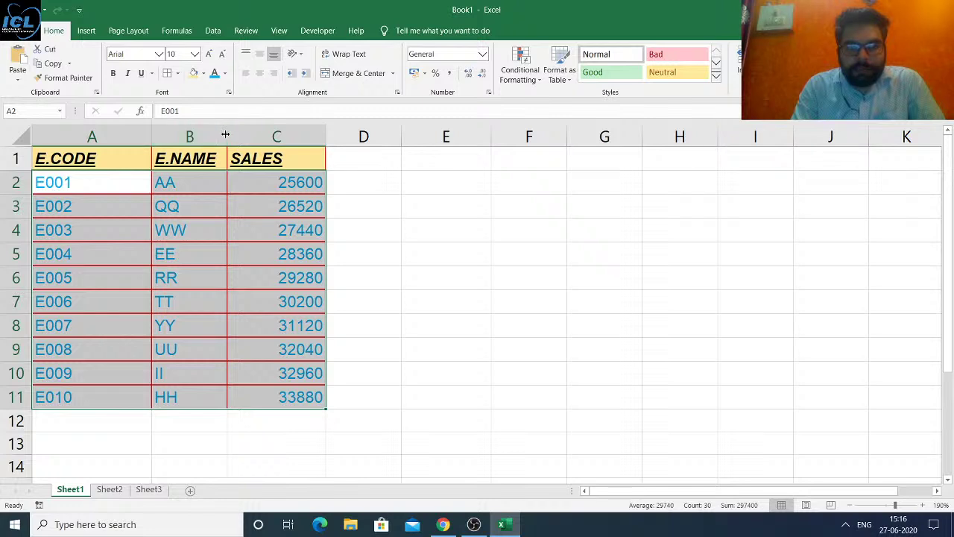
drag(226, 134, 288, 134)
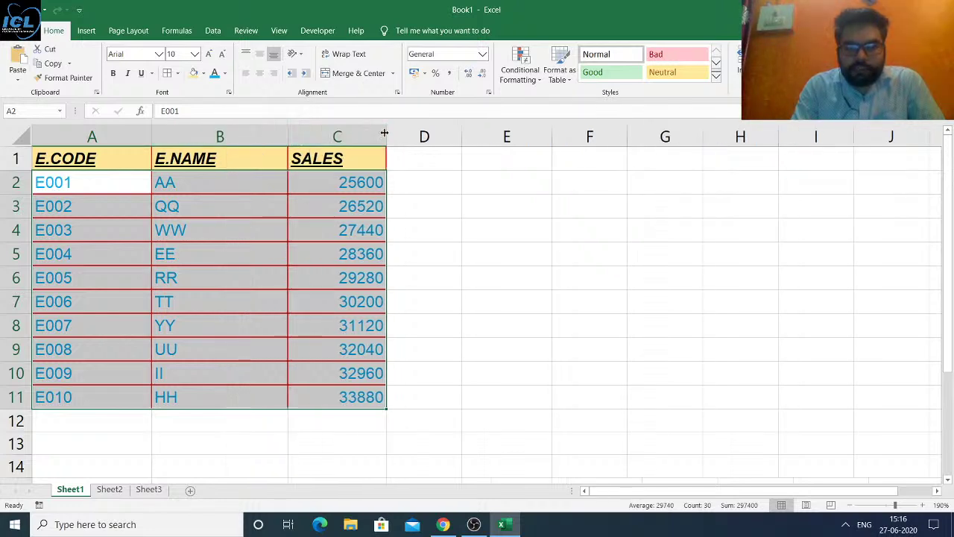
drag(385, 132, 482, 137)
drag(289, 134, 346, 141)
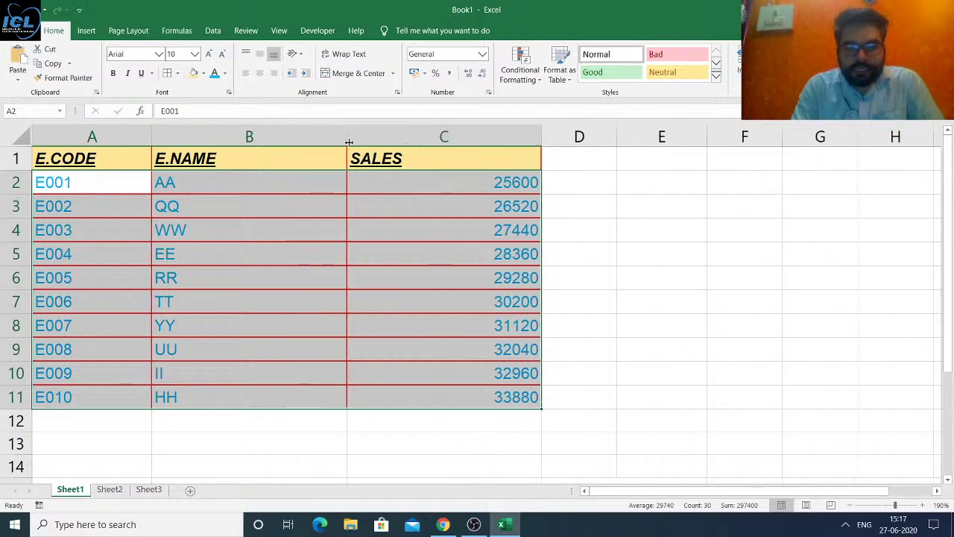
drag(199, 141, 201, 140)
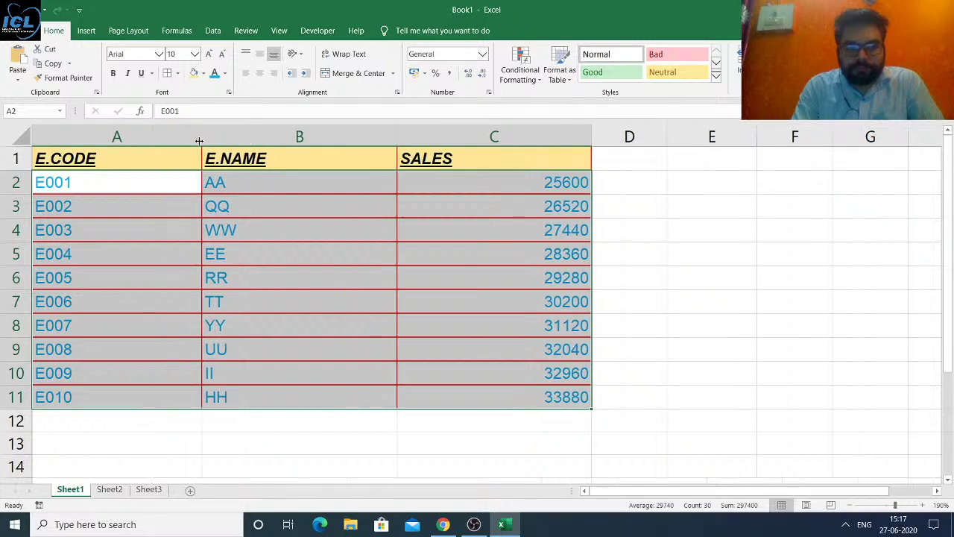
Make rows 1, 2, 5 and 6 taller and widen column A further.
drag(22, 187, 18, 229)
click(21, 275)
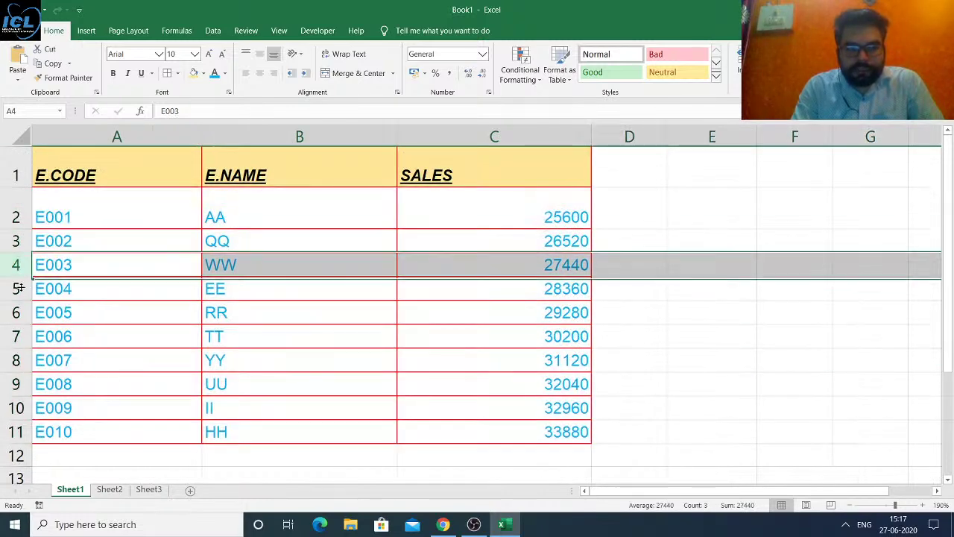
right_click(21, 275)
click(12, 302)
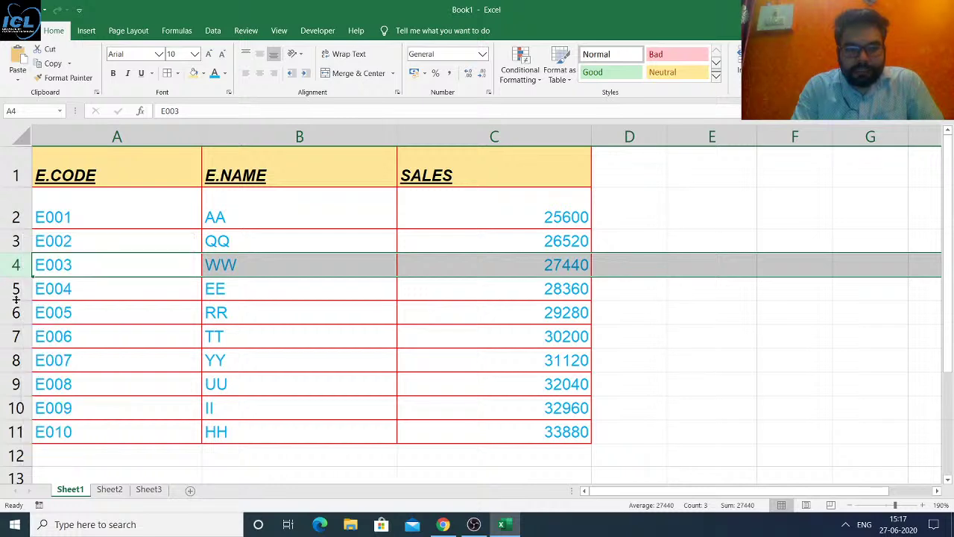
drag(13, 301, 17, 333)
drag(21, 383, 21, 430)
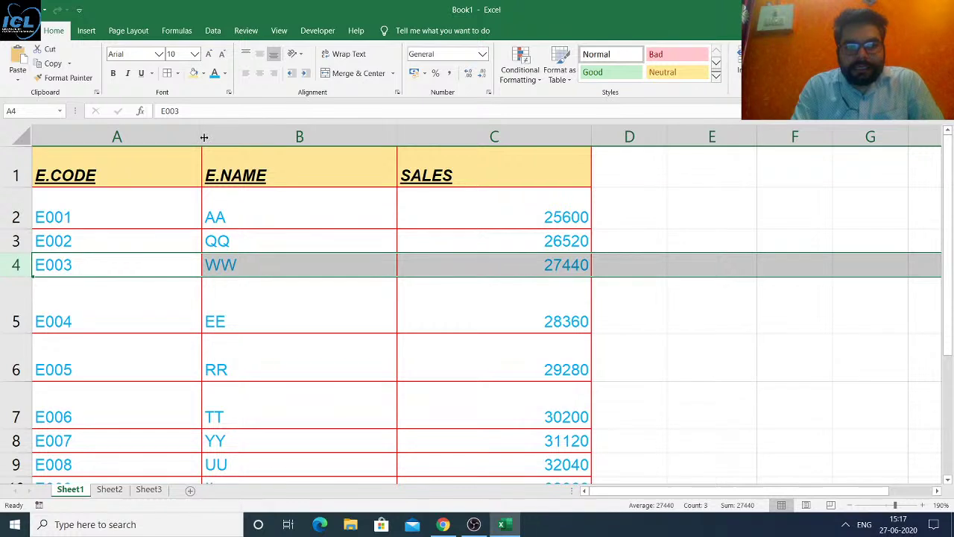
drag(202, 137, 278, 133)
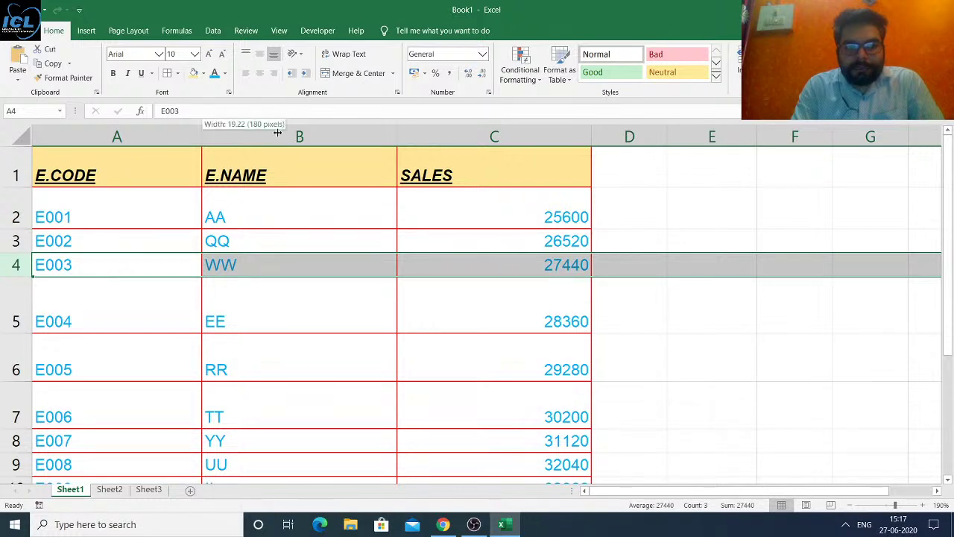
click(308, 248)
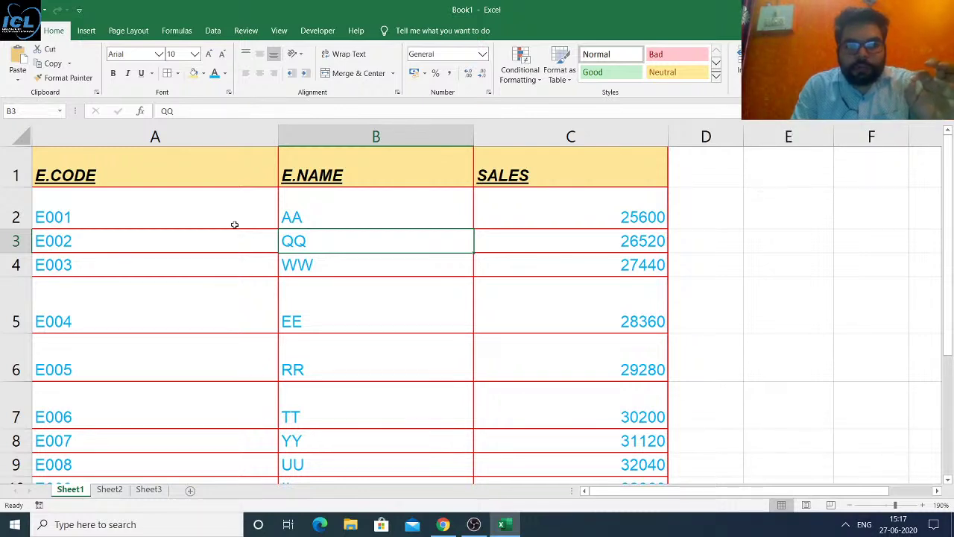
key(ctrl+a)
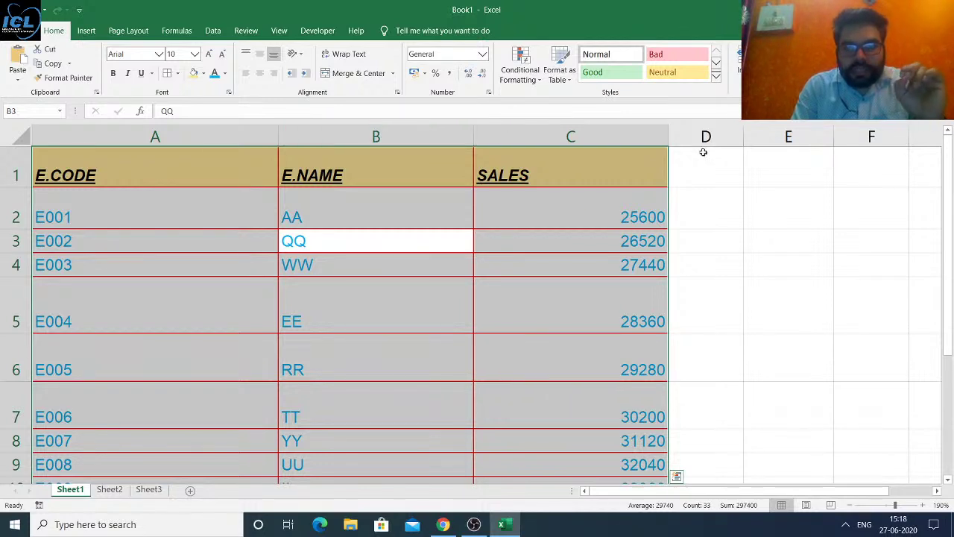
key(ctrl+a)
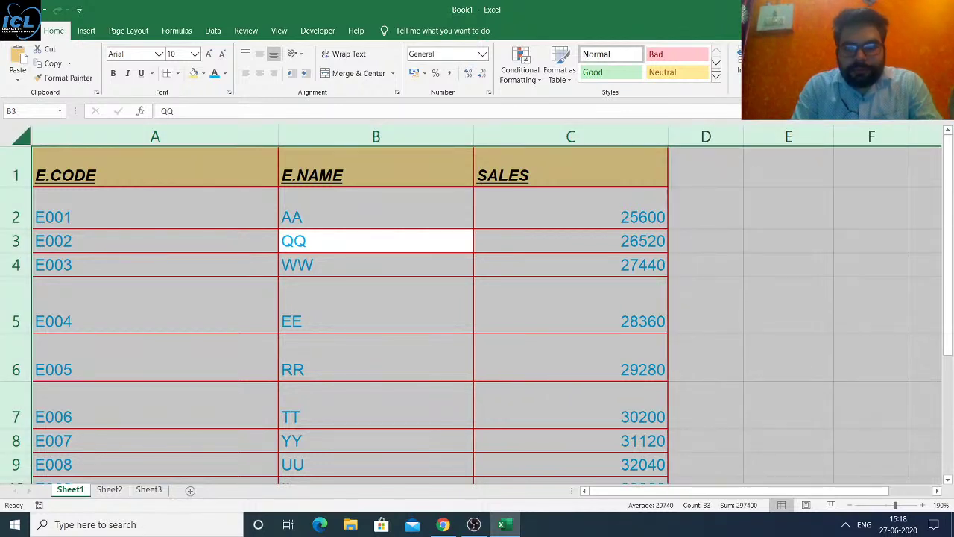
click(802, 65)
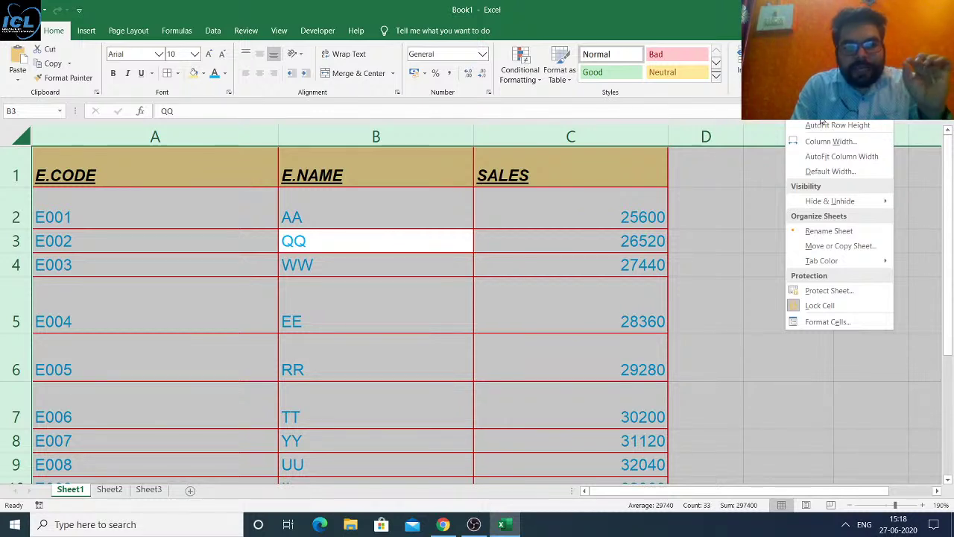
click(822, 111)
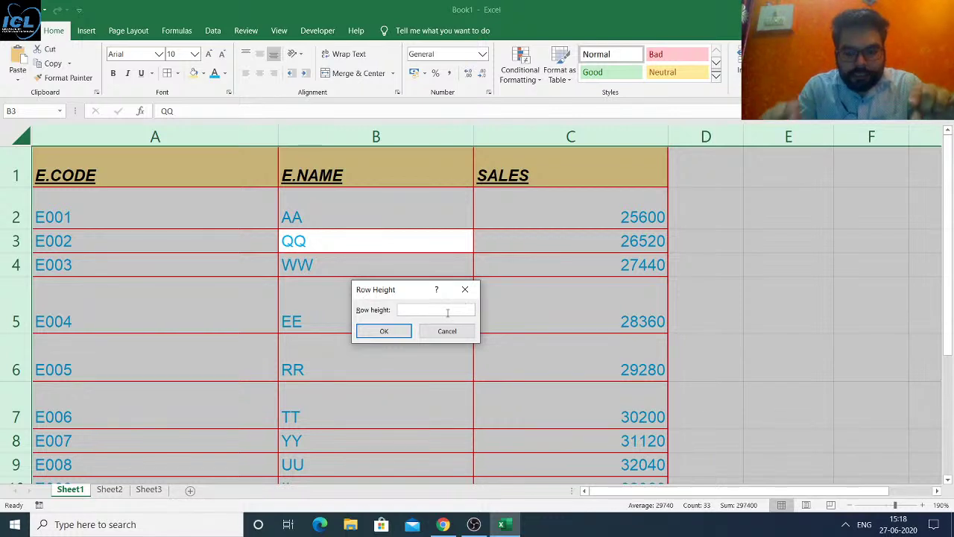
text(16)
key(Return)
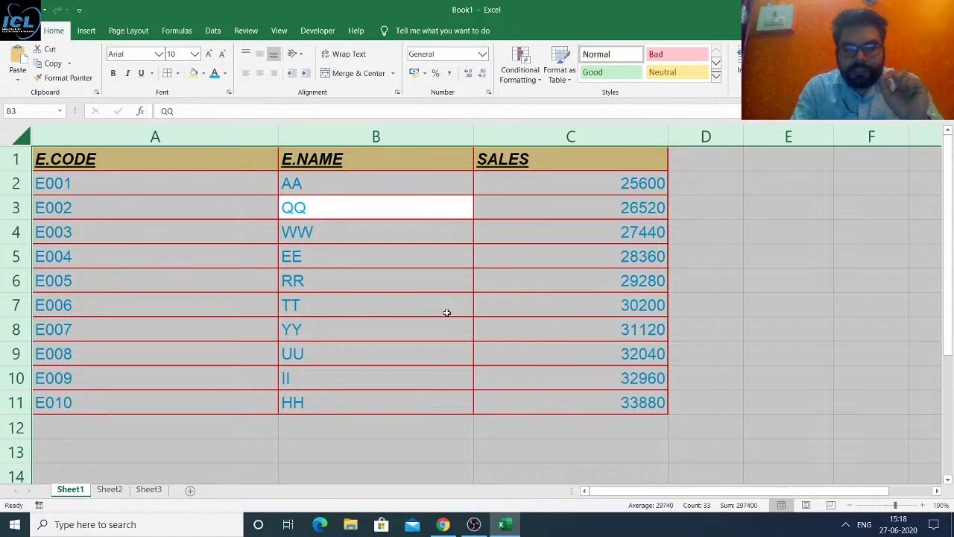
key(ctrl+z)
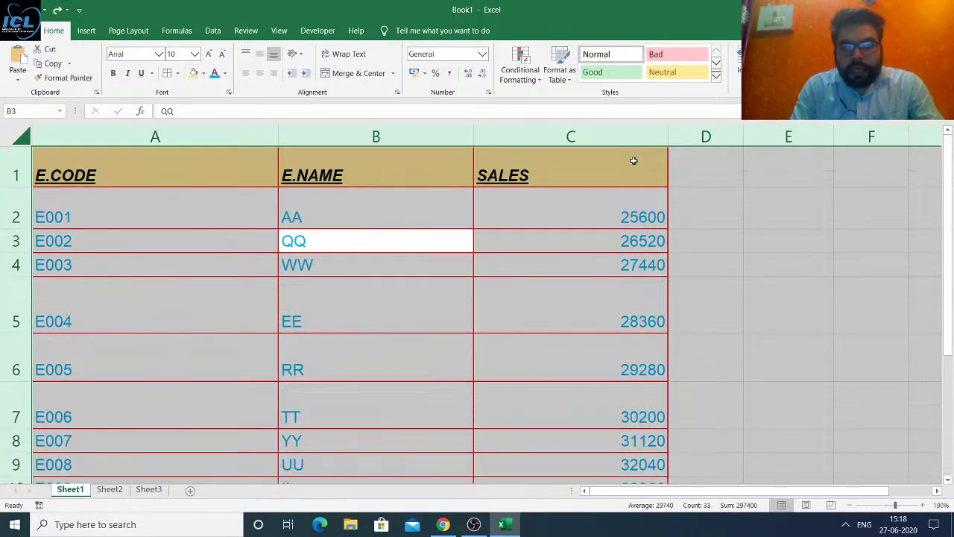
click(804, 75)
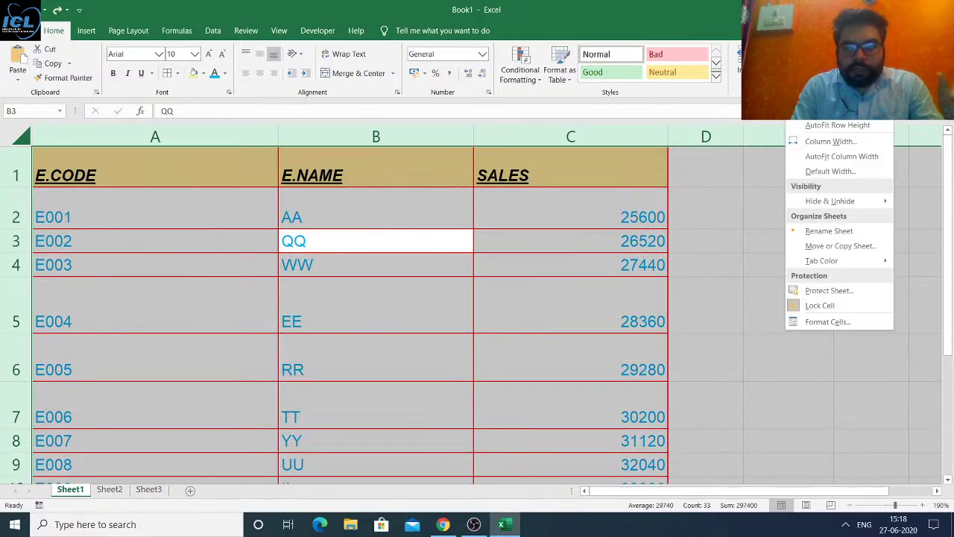
click(836, 125)
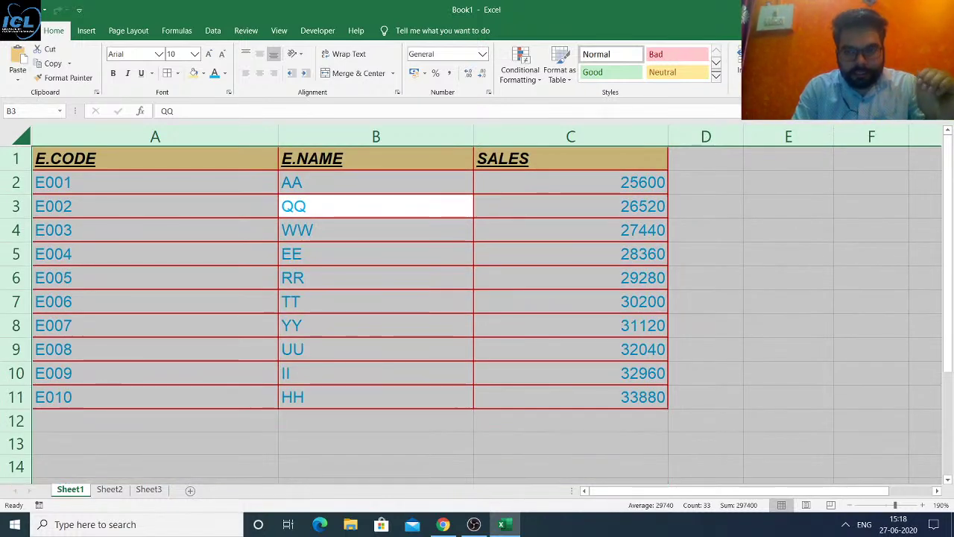
key(ctrl+z)
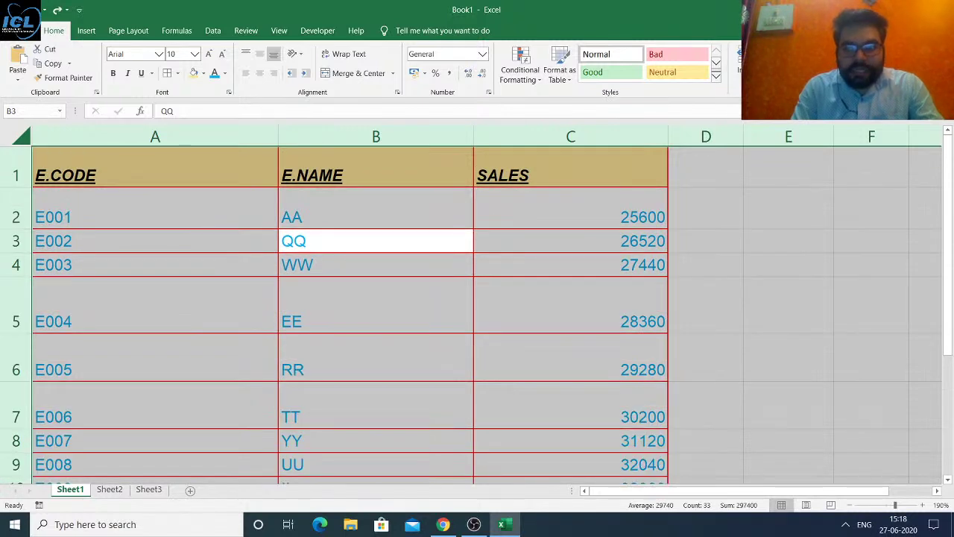
Undo an AutoFit of column widths and set the column width to 15 instead.
click(801, 71)
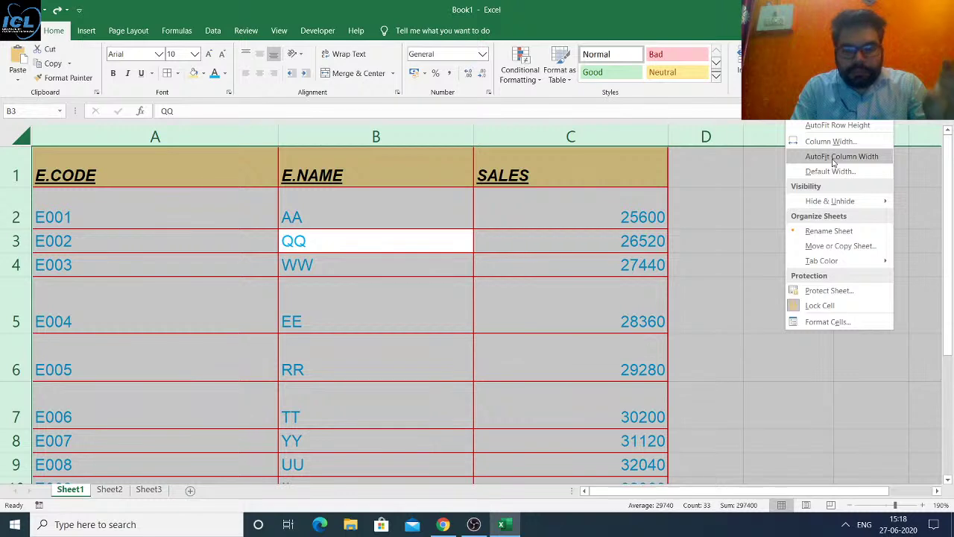
click(833, 158)
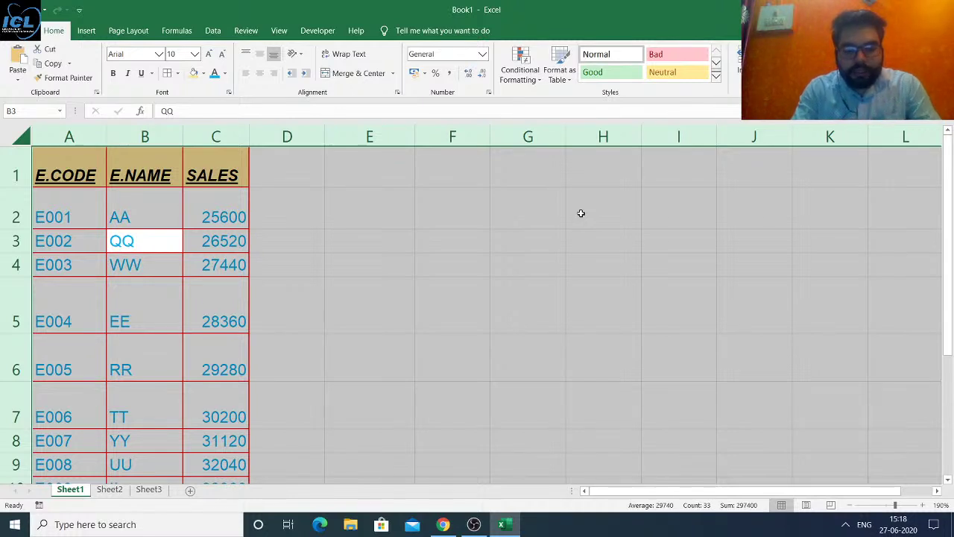
key(ctrl+z)
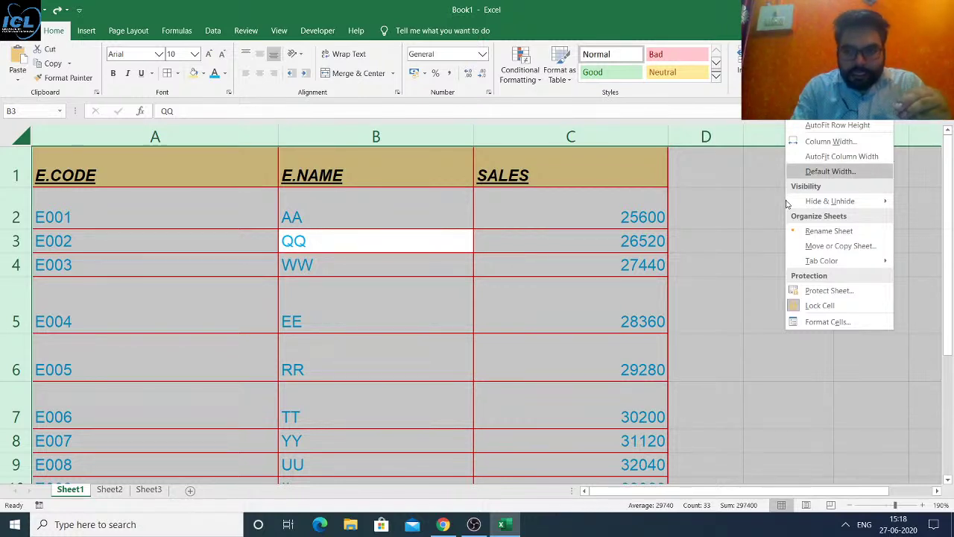
click(842, 141)
text(15)
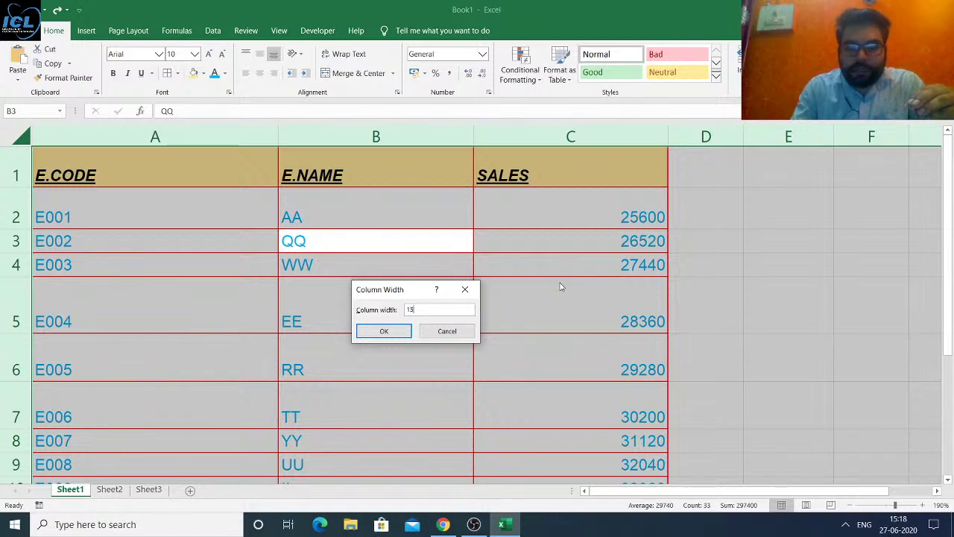
key(Return)
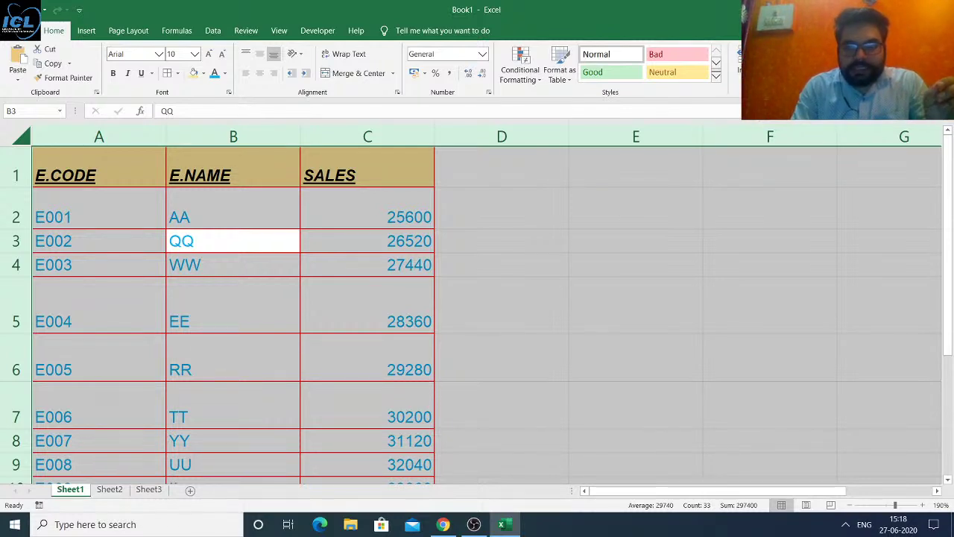
AutoFit the height of every row on the sheet.
click(801, 74)
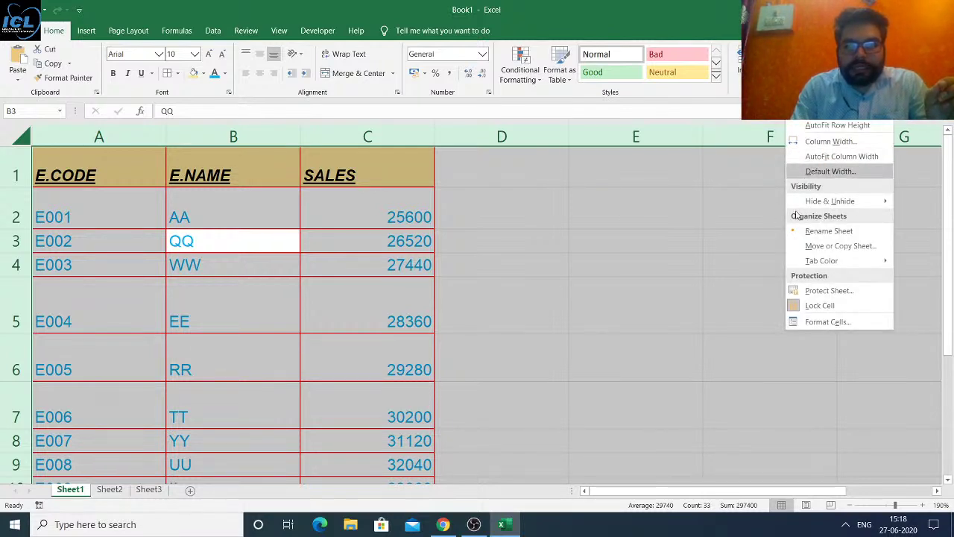
click(655, 200)
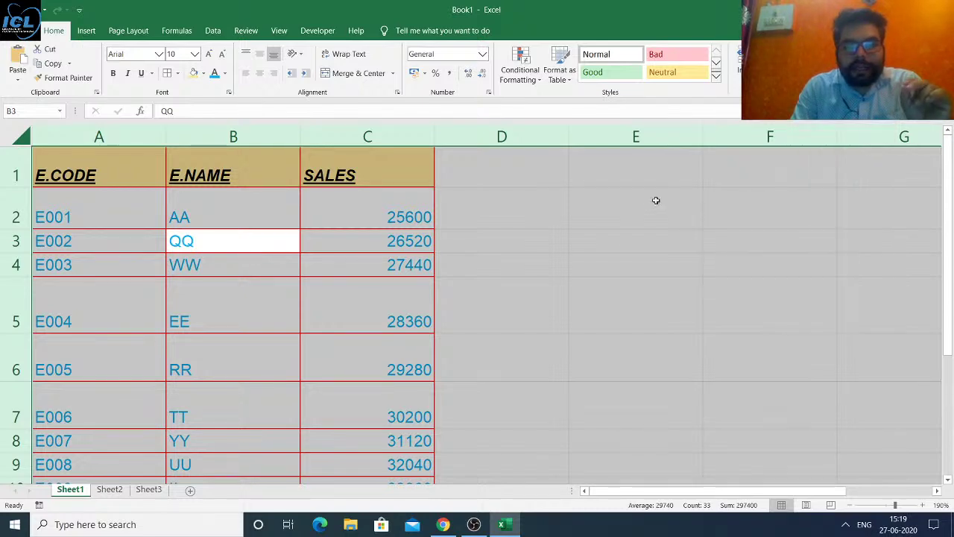
click(566, 211)
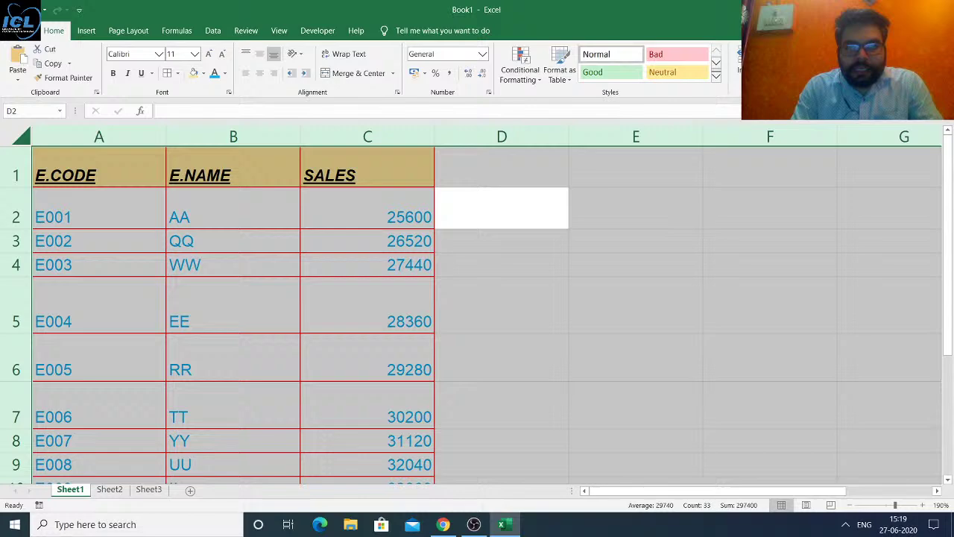
click(801, 74)
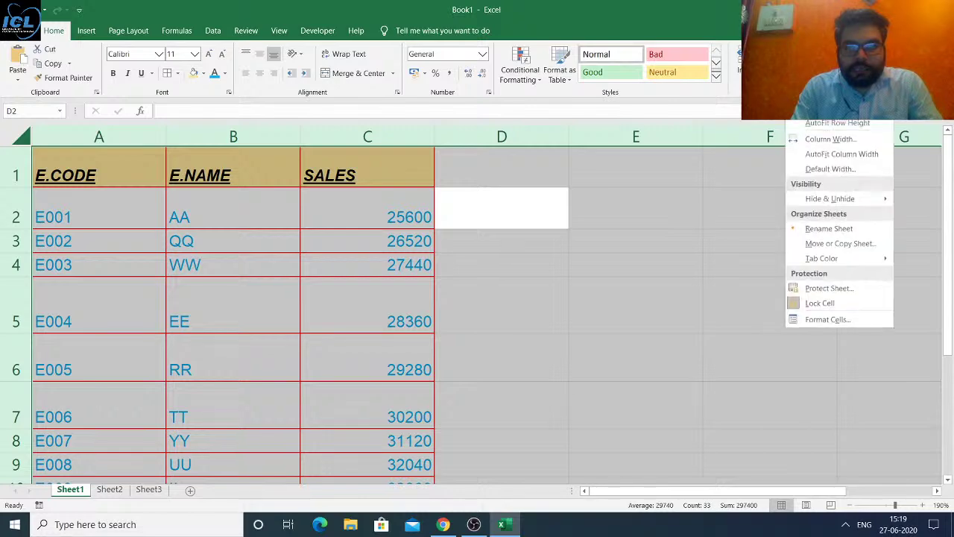
click(825, 124)
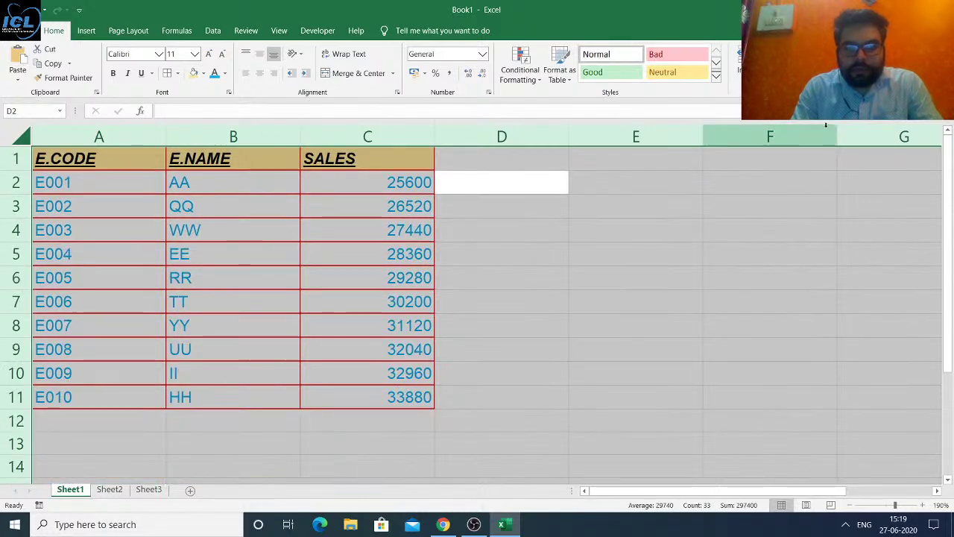
click(656, 279)
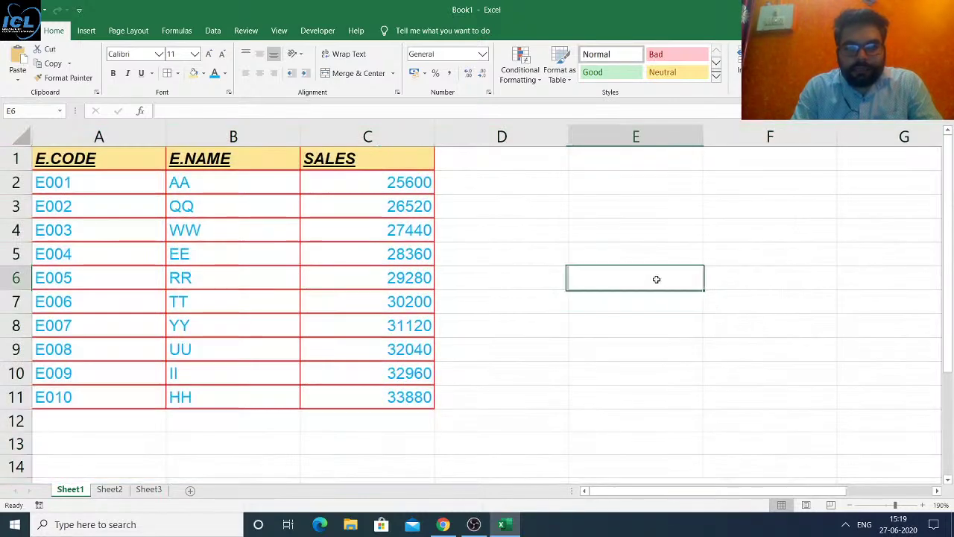
Hide columns B, D and F so only E.CODE and SALES remain visible.
click(252, 135)
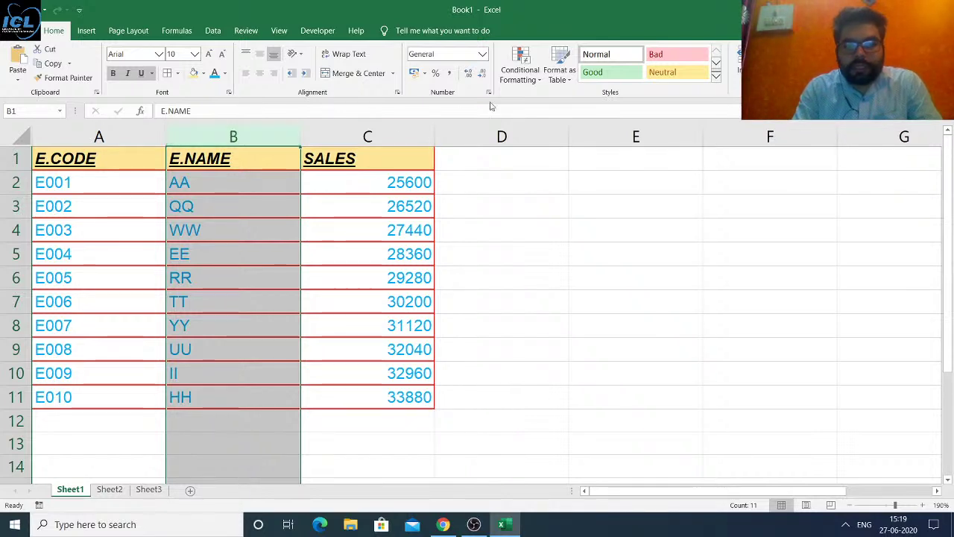
ctrl+click(511, 135)
ctrl+click(765, 137)
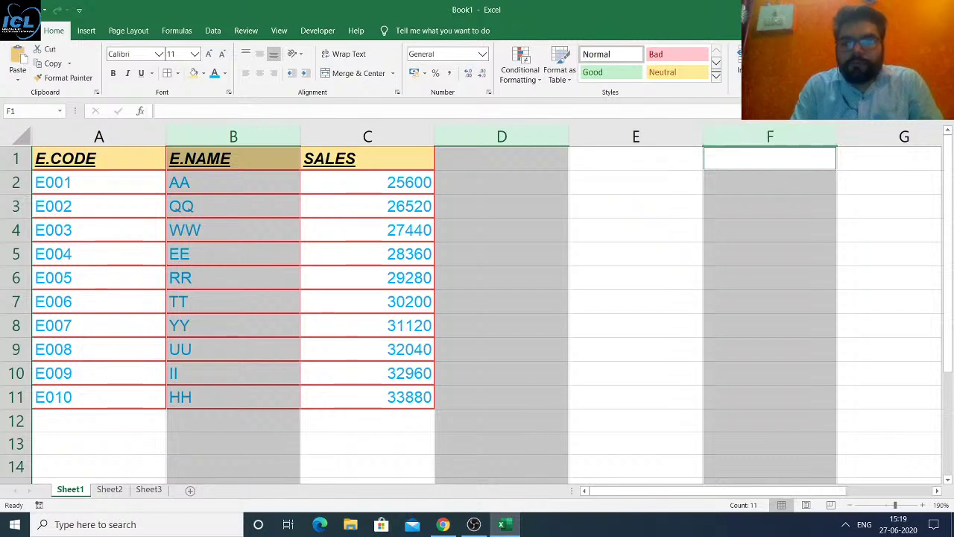
click(809, 71)
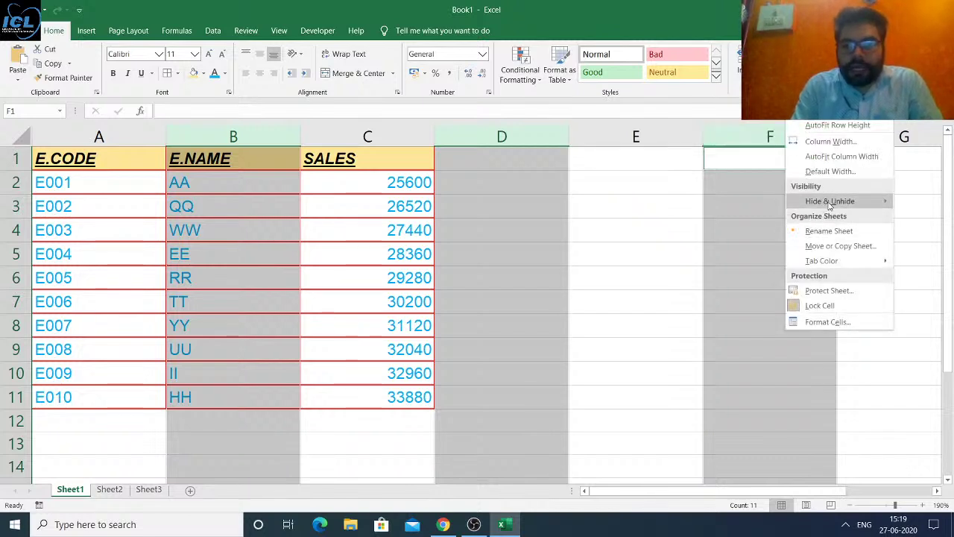
mouse_move(830, 201)
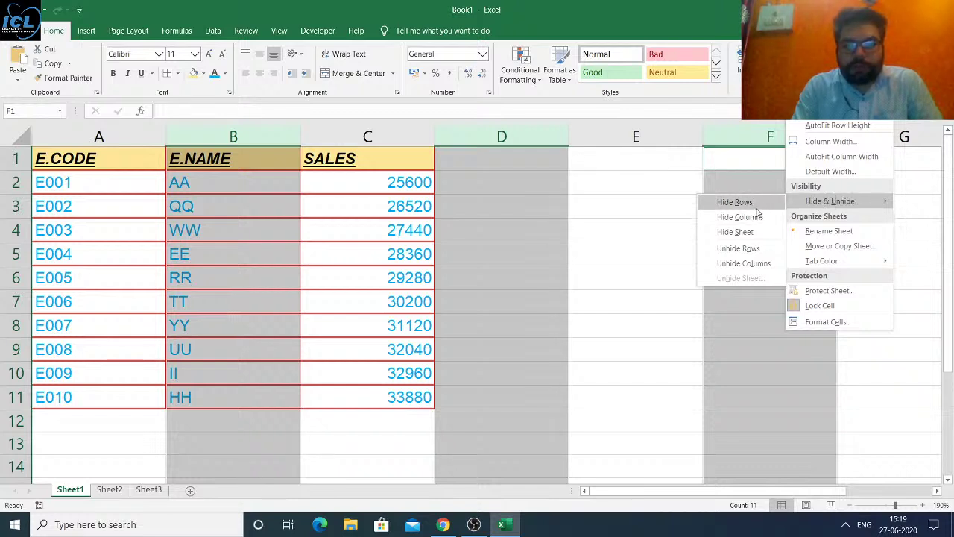
click(756, 216)
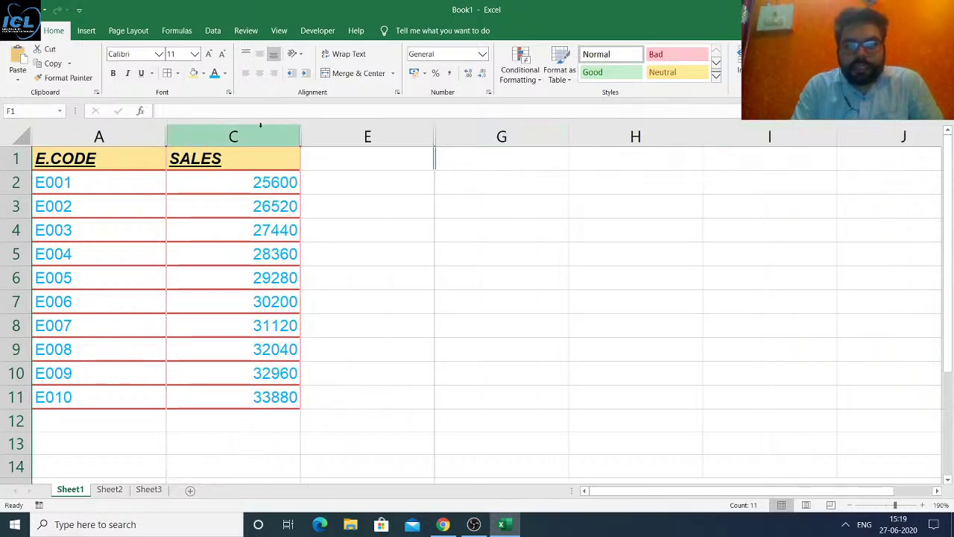
click(15, 205)
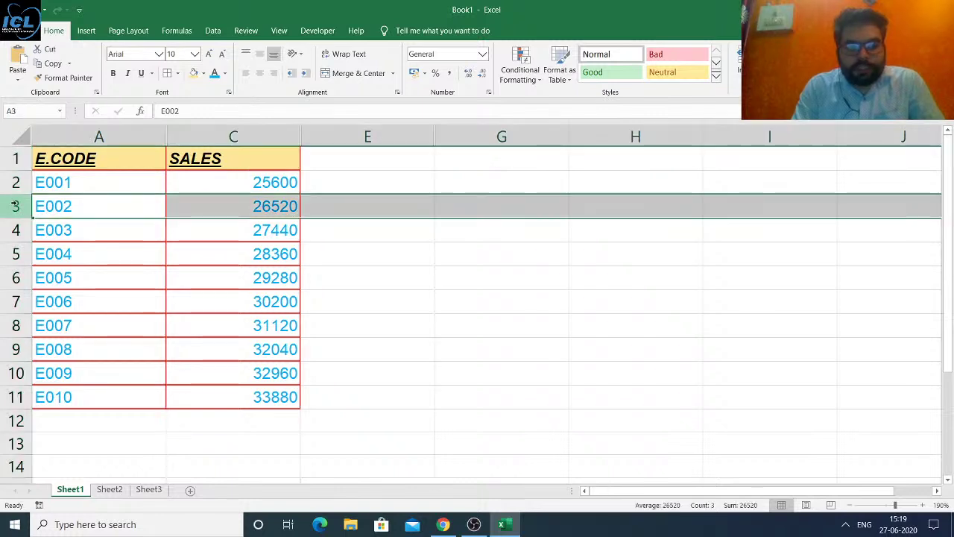
Hide rows 3, 5, 7 and 9 of the employee table.
ctrl+click(14, 253)
ctrl+click(15, 301)
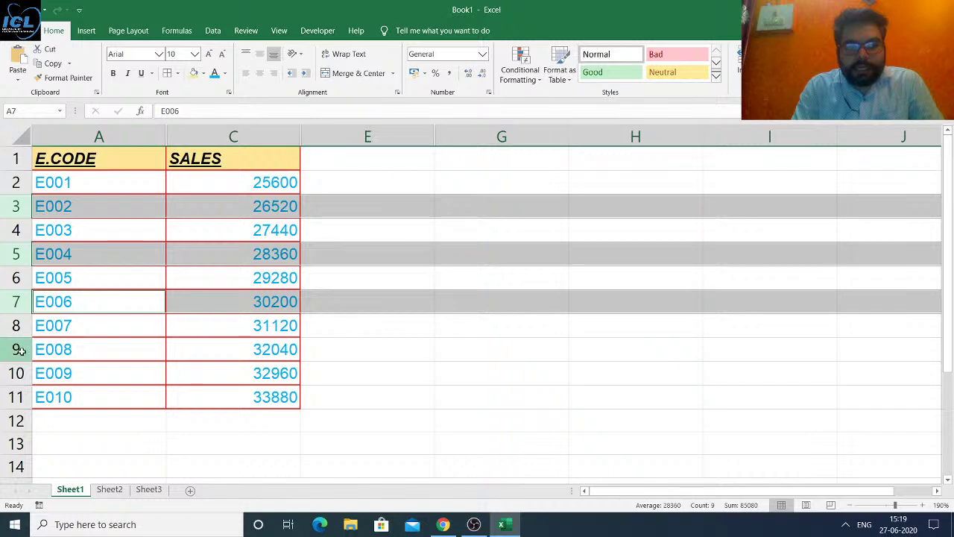
ctrl+click(15, 349)
click(801, 71)
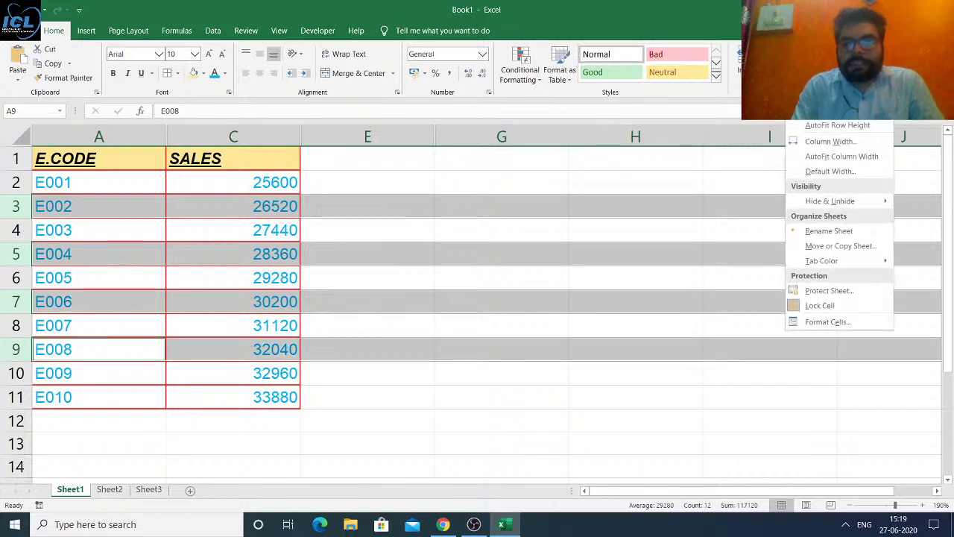
mouse_move(830, 201)
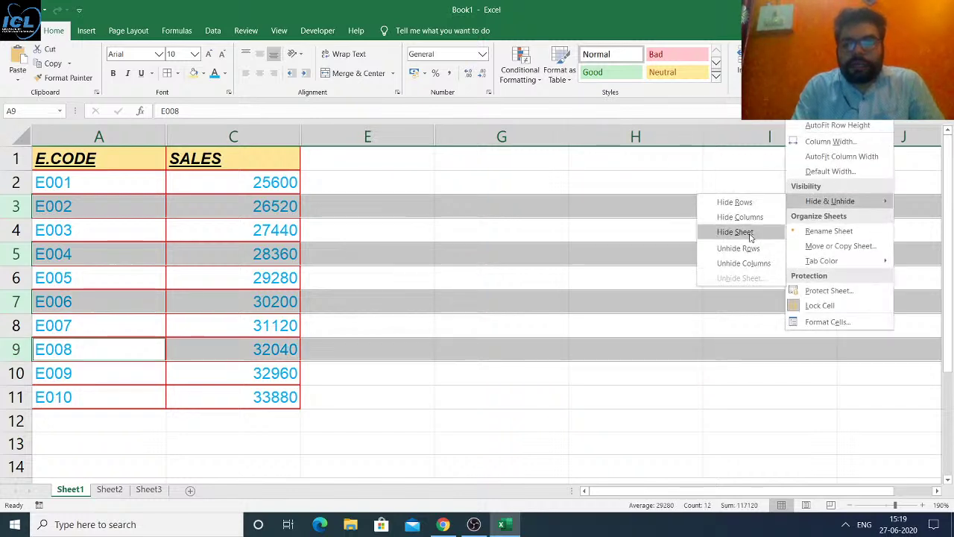
click(754, 211)
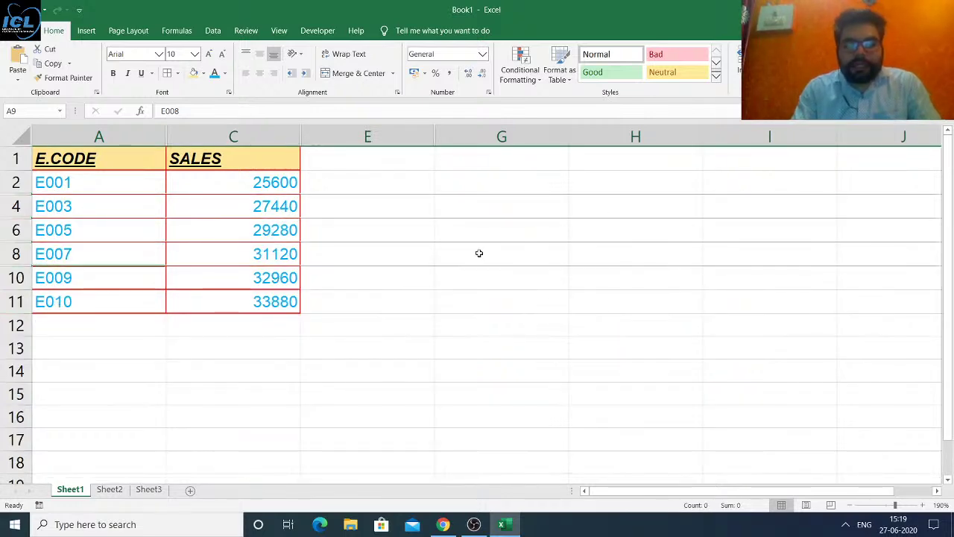
Unhide all rows and columns across the whole sheet, restoring E.NAME.
key(ctrl+a)
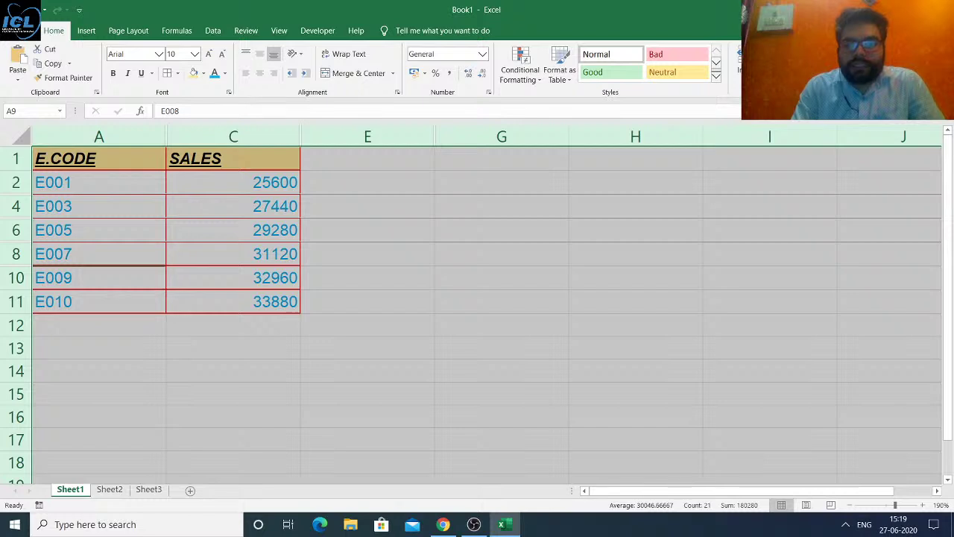
click(802, 71)
mouse_move(830, 201)
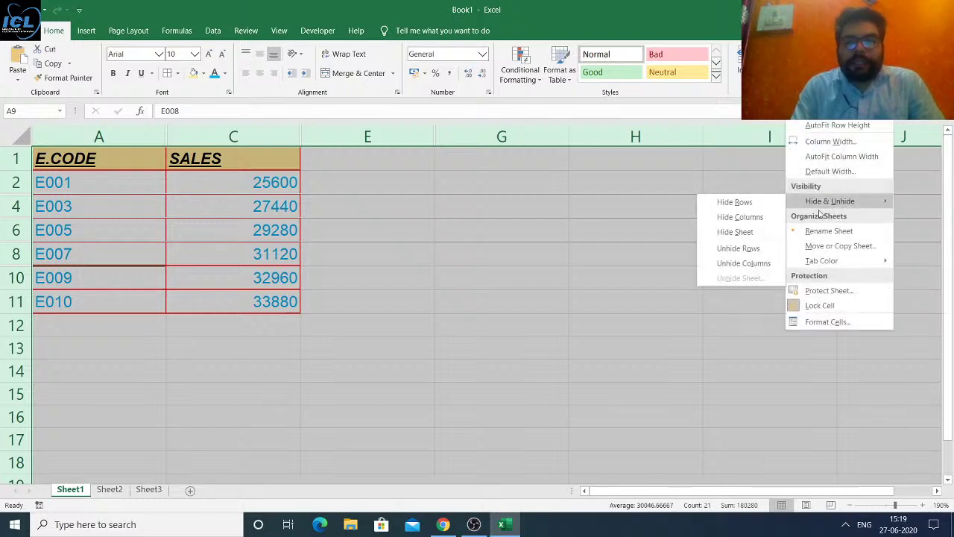
click(738, 248)
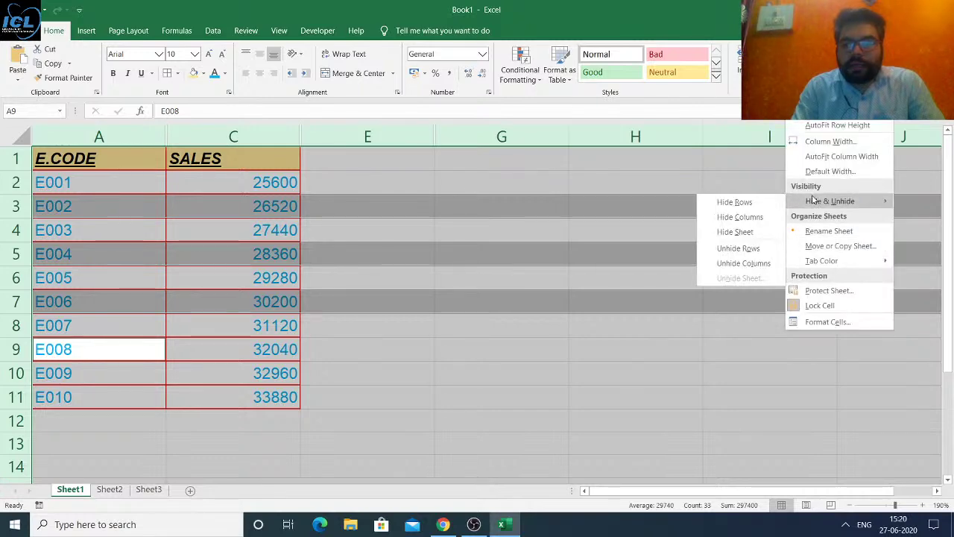
click(747, 264)
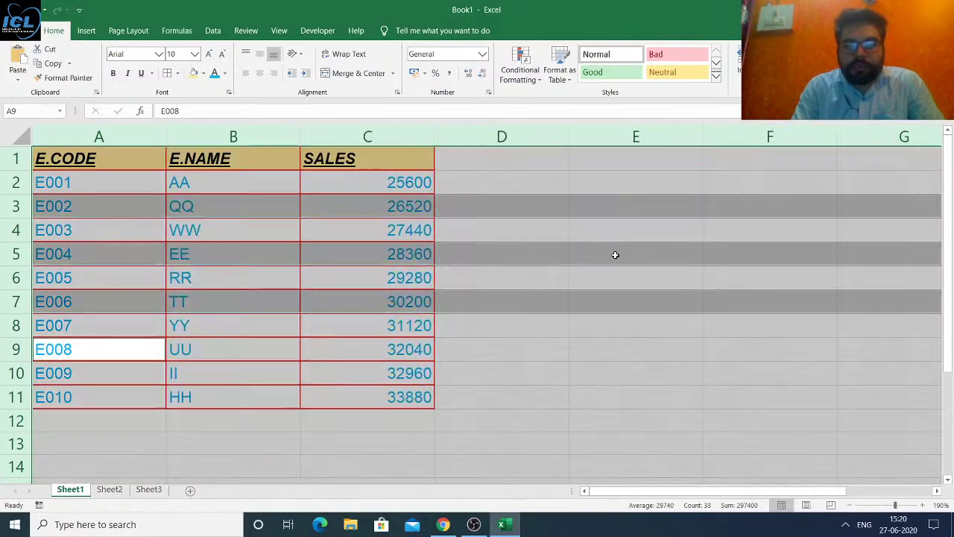
click(615, 255)
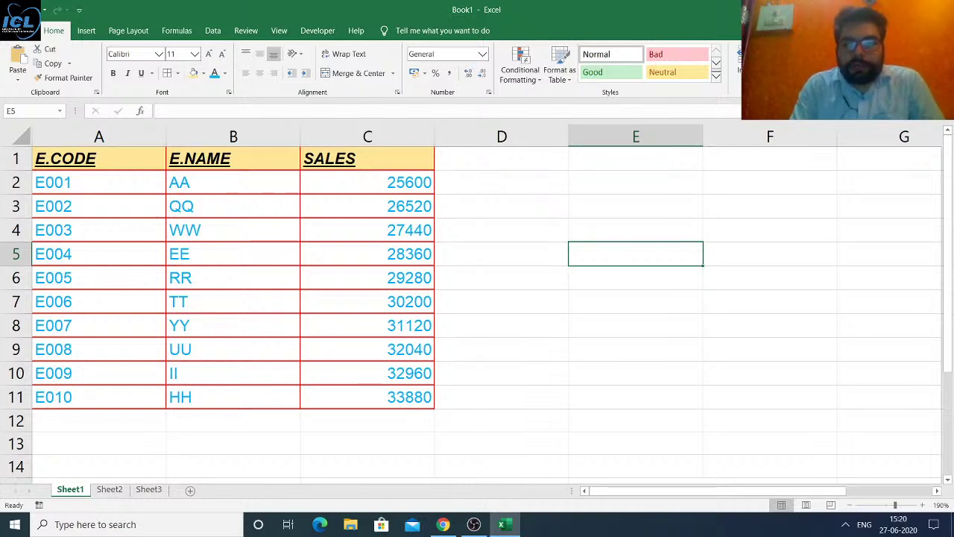
Rename the Sheet1 tab to 'EDITING & FORMATION1' through Format > Rename Sheet.
click(812, 74)
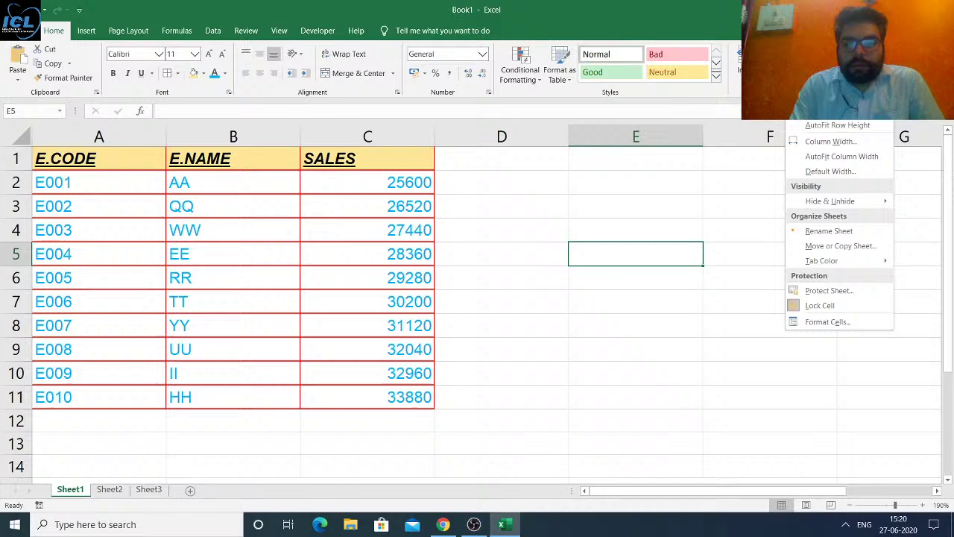
click(862, 233)
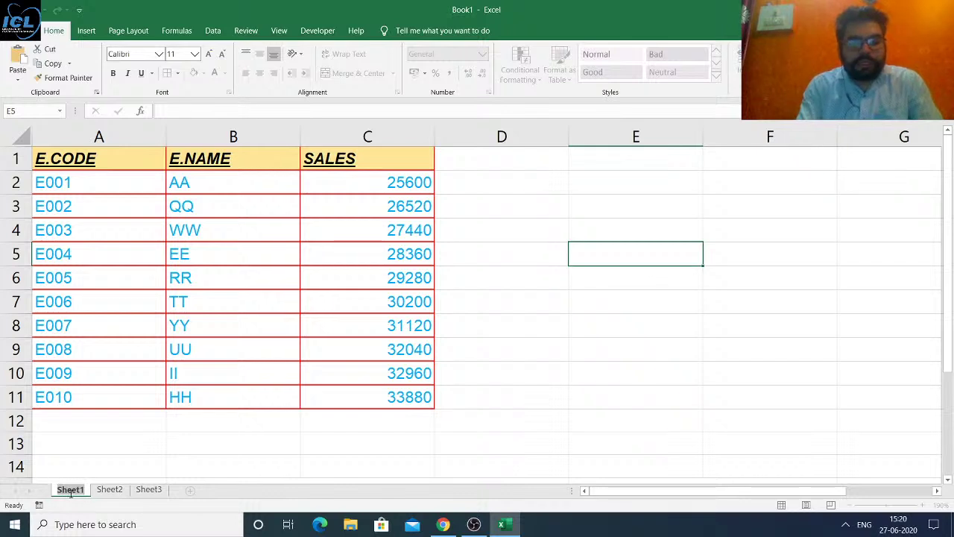
text(ED)
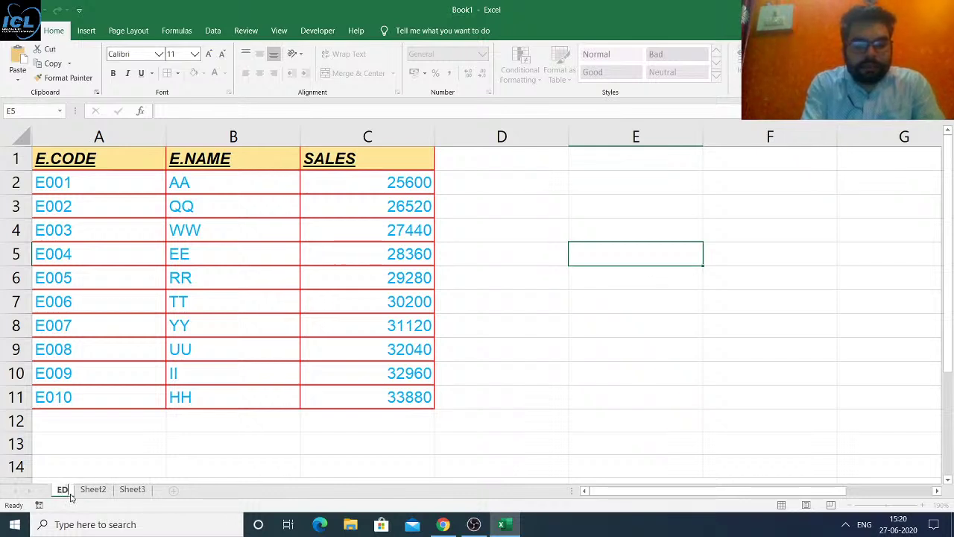
text(ITING)
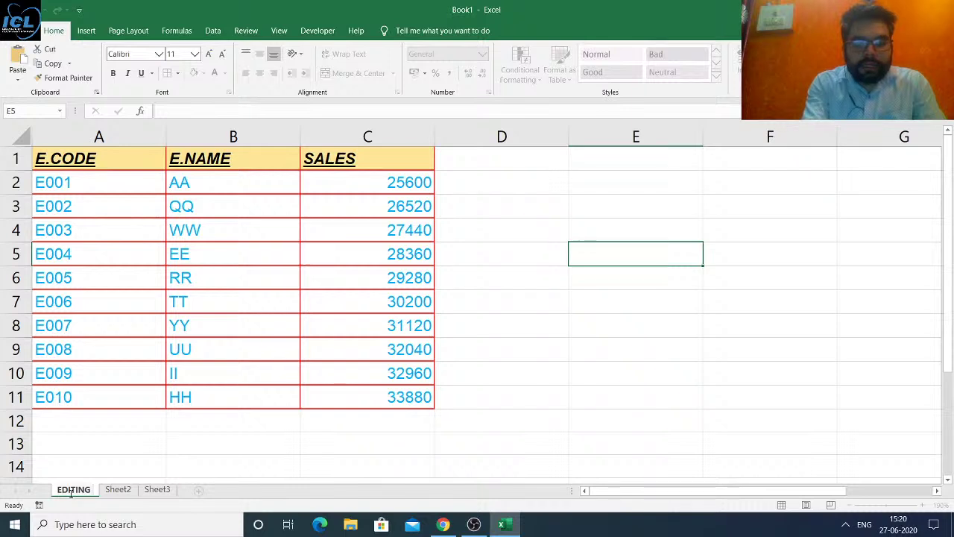
text( & FORMAT)
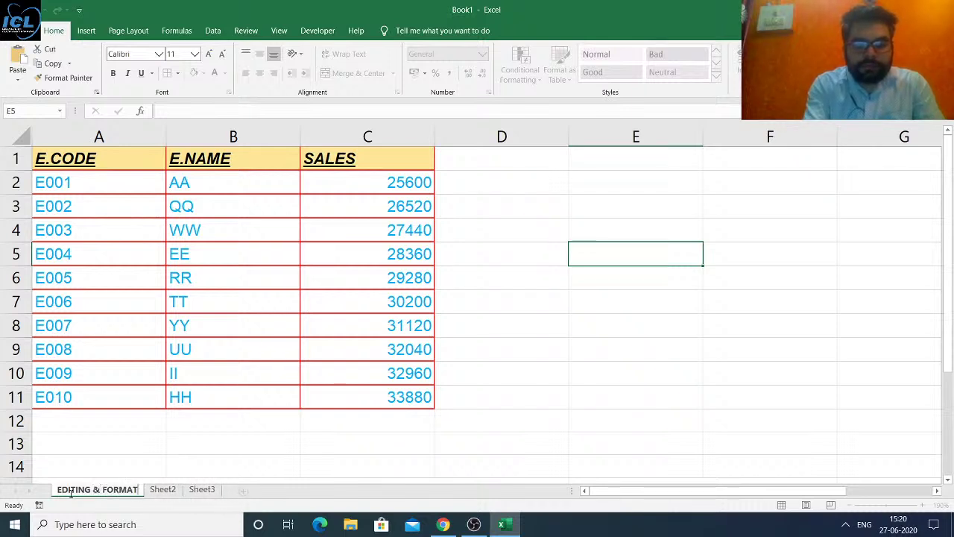
text(ION)
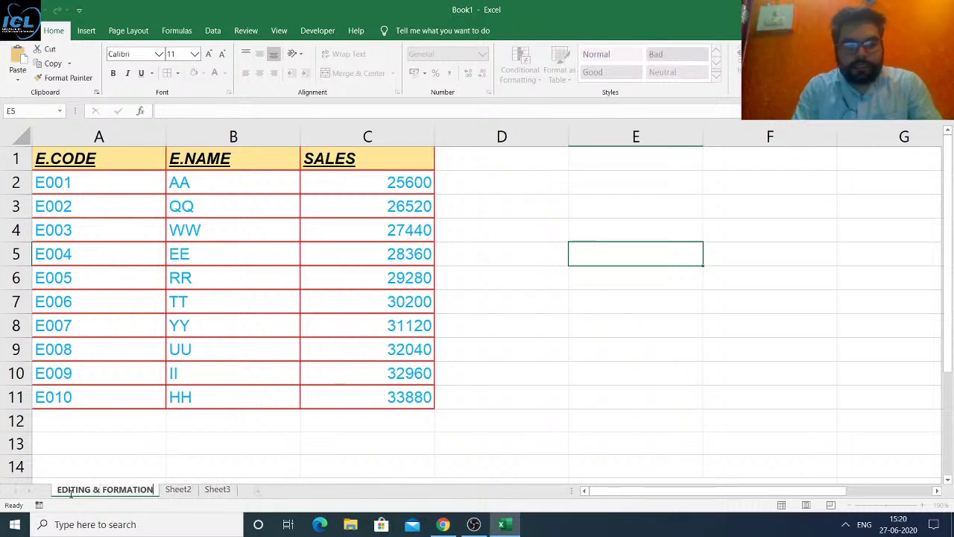
text(1)
key(Return)
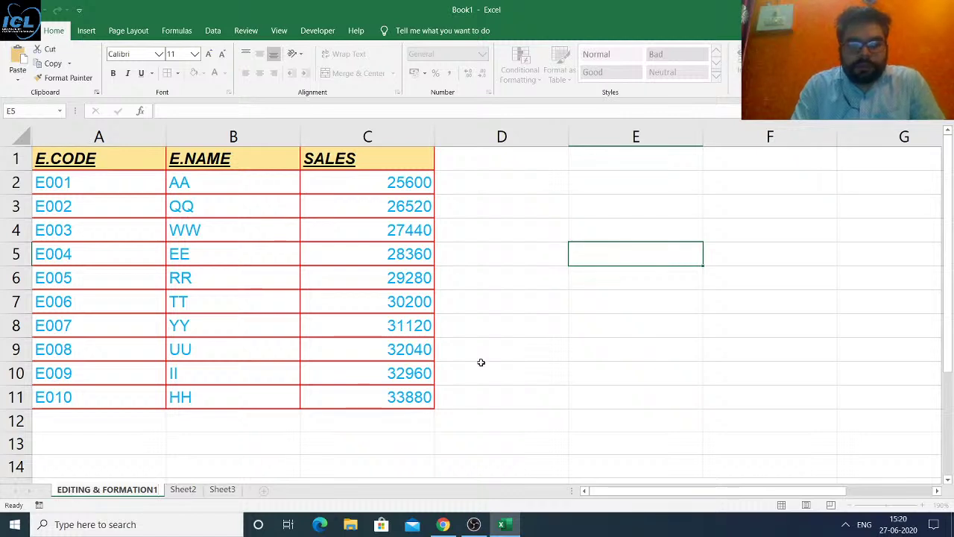
click(480, 363)
Colour the EDITING & FORMATION1 tab red and check it from Sheet2.
click(808, 71)
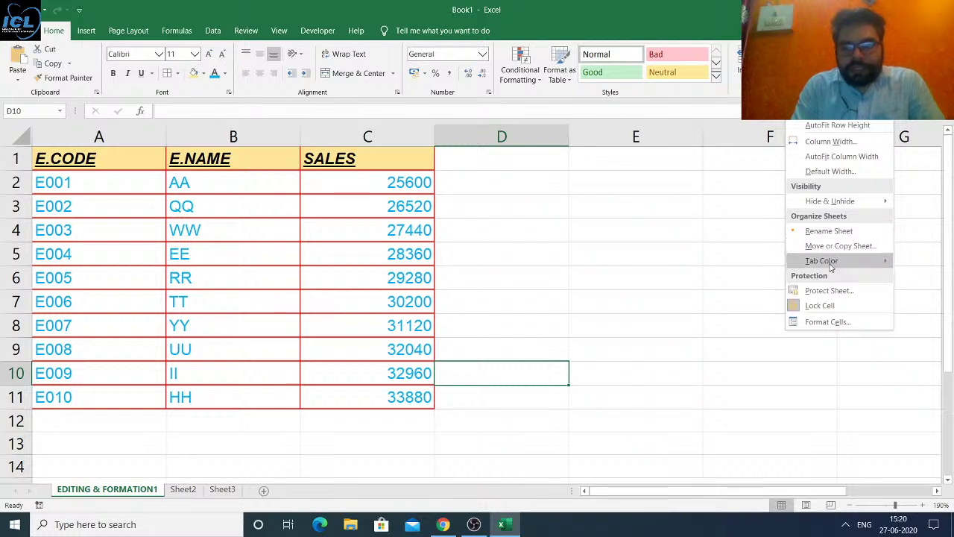
mouse_move(821, 260)
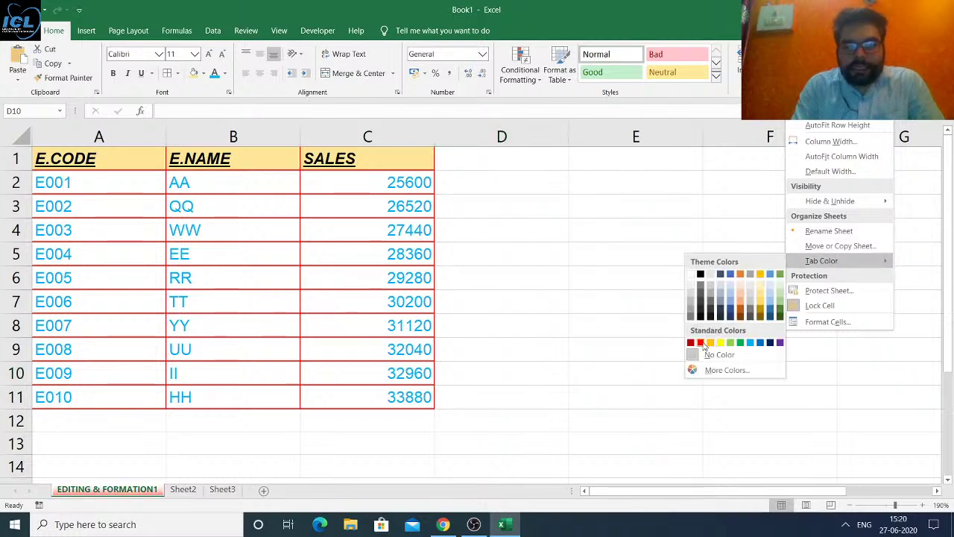
click(700, 342)
click(182, 490)
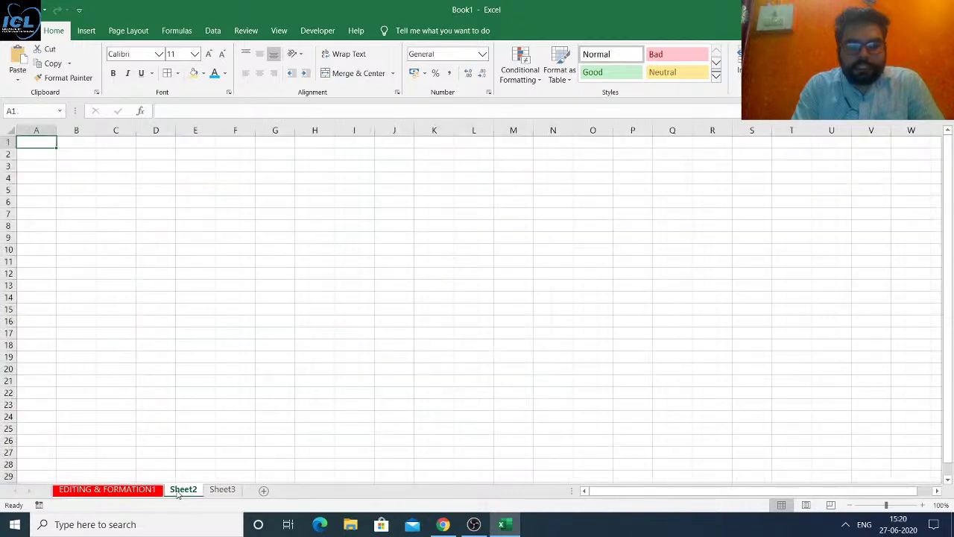
click(116, 492)
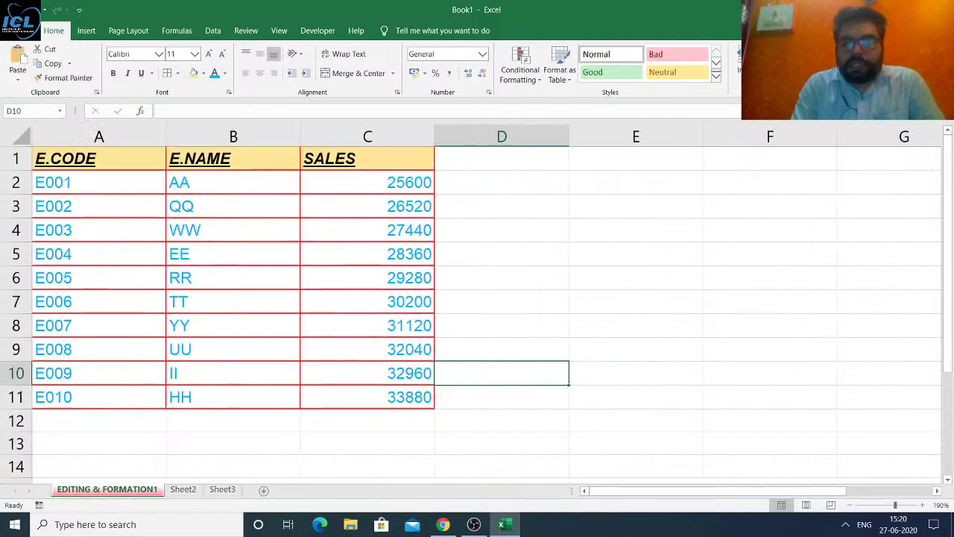
click(798, 67)
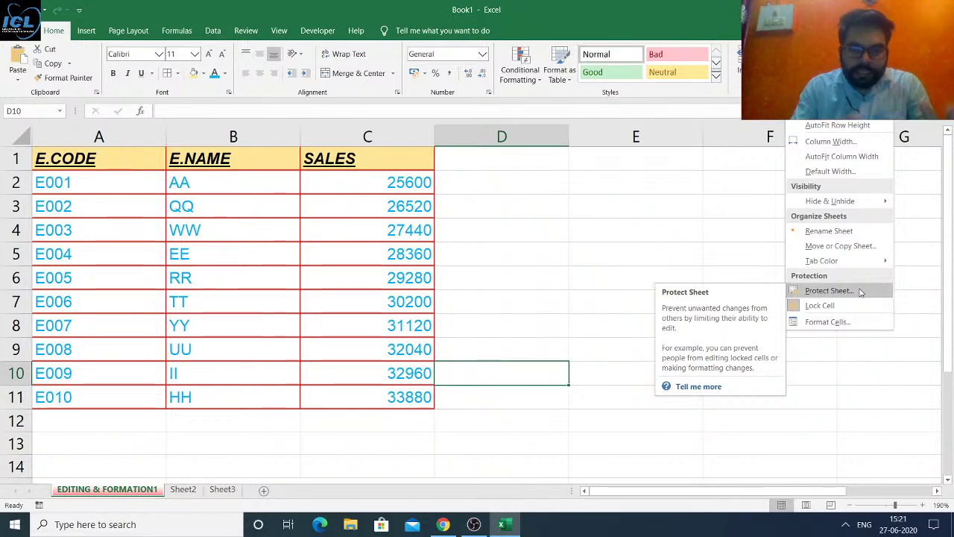
Protect the EDITING & FORMATION1 sheet, entering and confirming the sheet password.
click(859, 290)
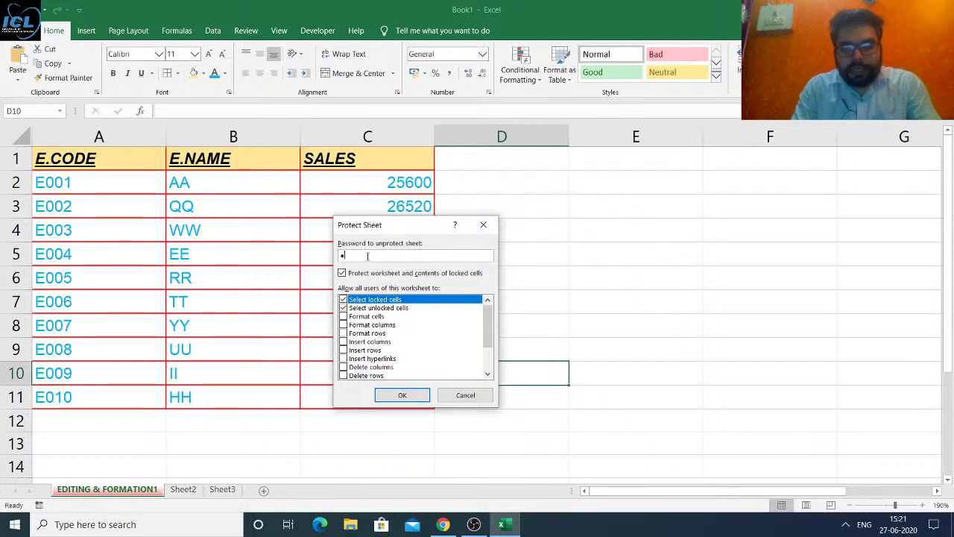
click(402, 395)
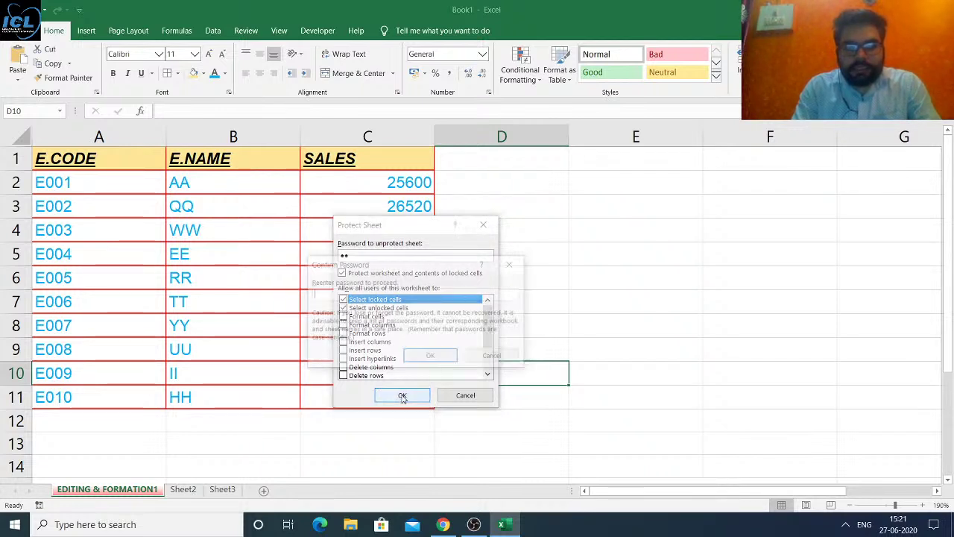
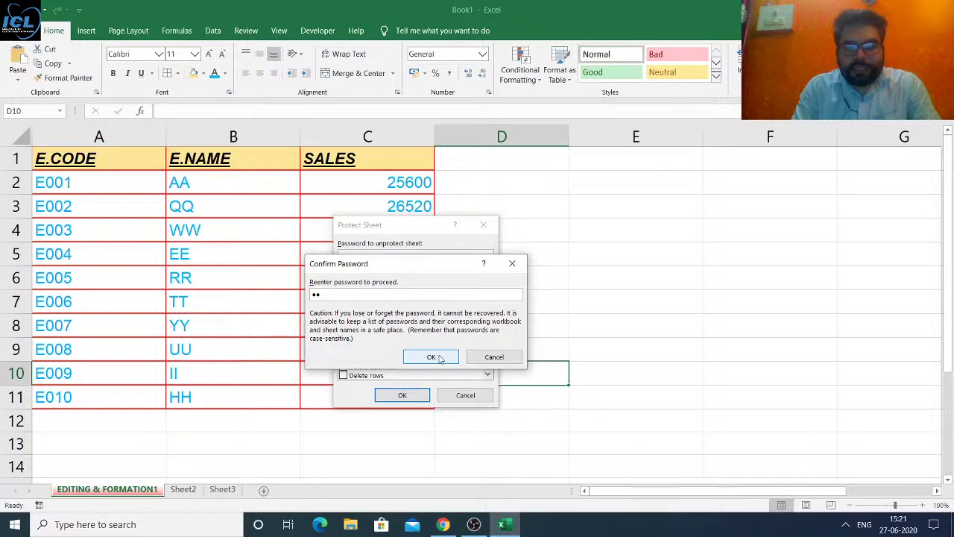
click(440, 358)
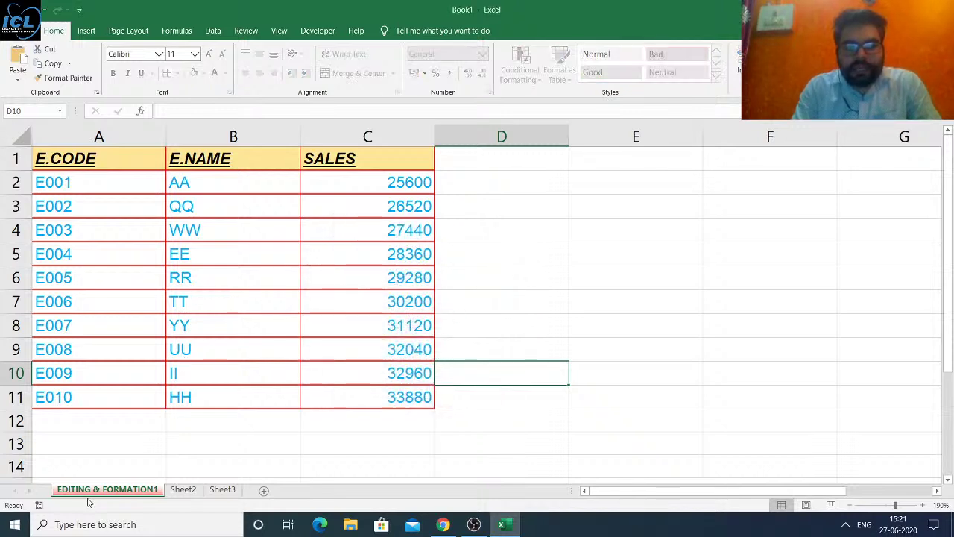
click(343, 228)
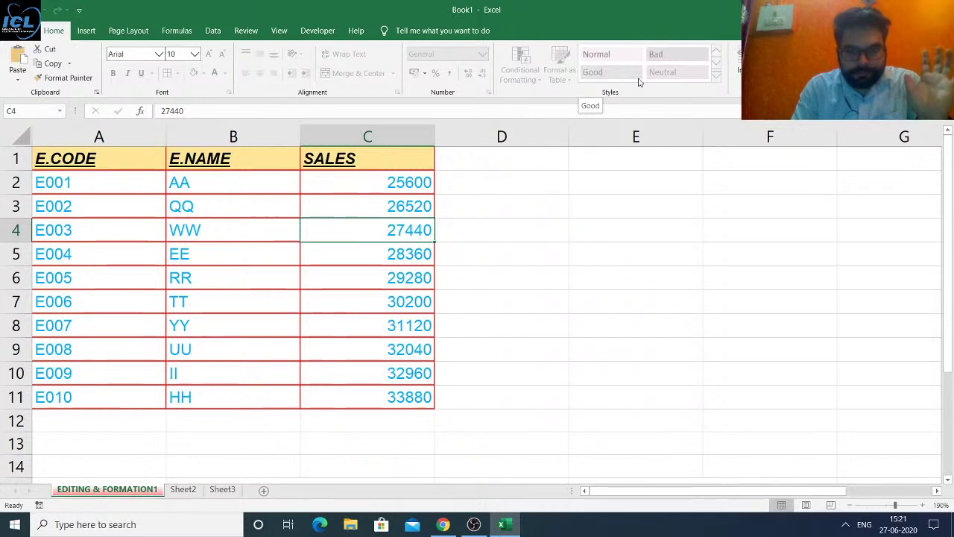
Try editing cell D2 and dismiss the protected-sheet warning.
click(540, 181)
double_click(540, 186)
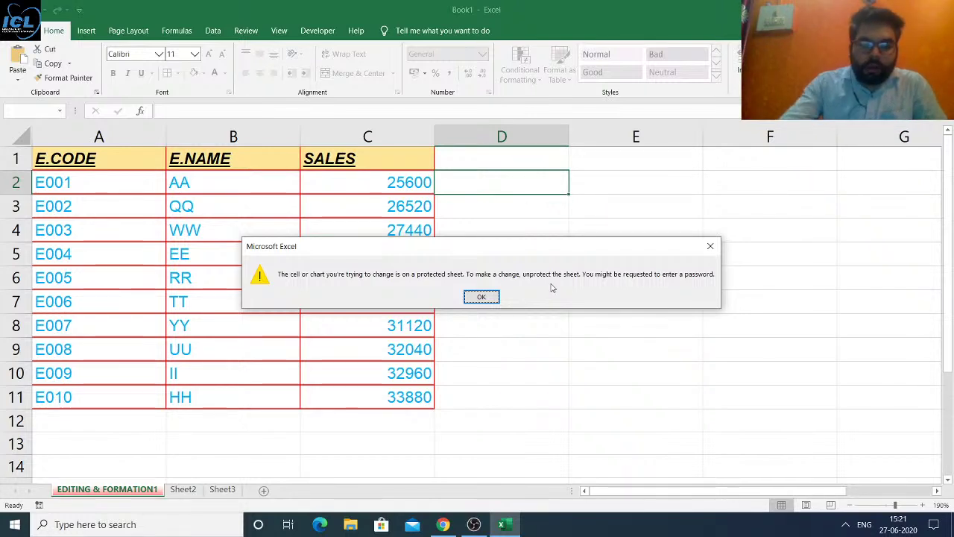
click(482, 297)
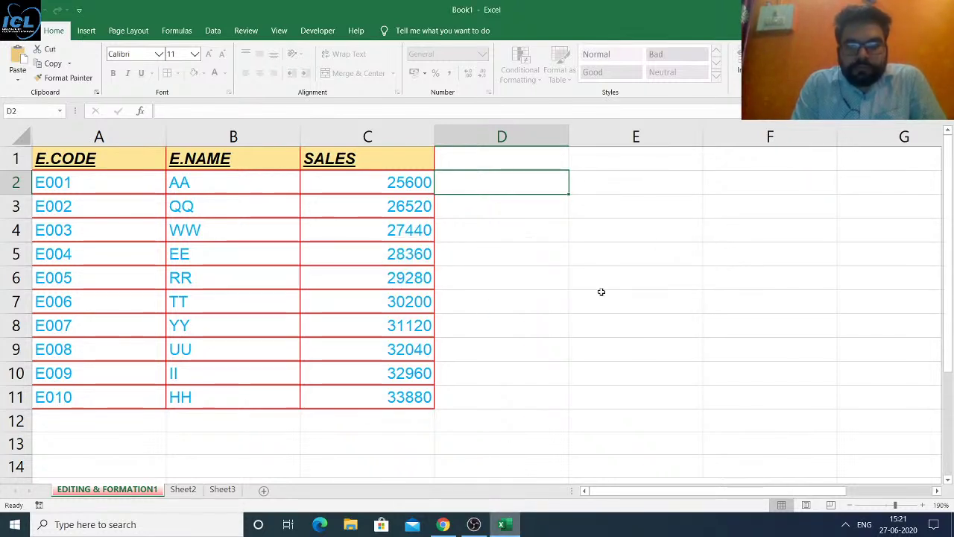
Unprotect the sheet by entering its password.
click(805, 74)
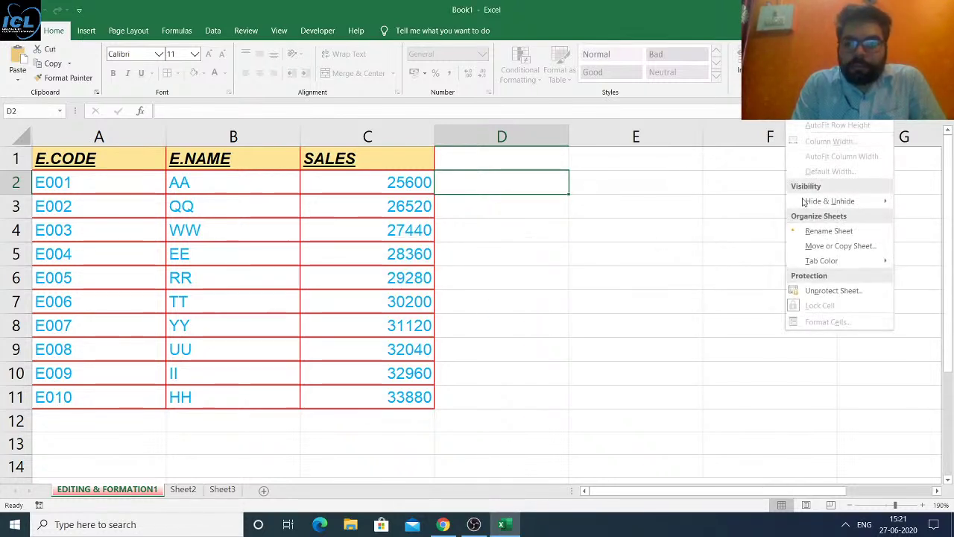
click(820, 291)
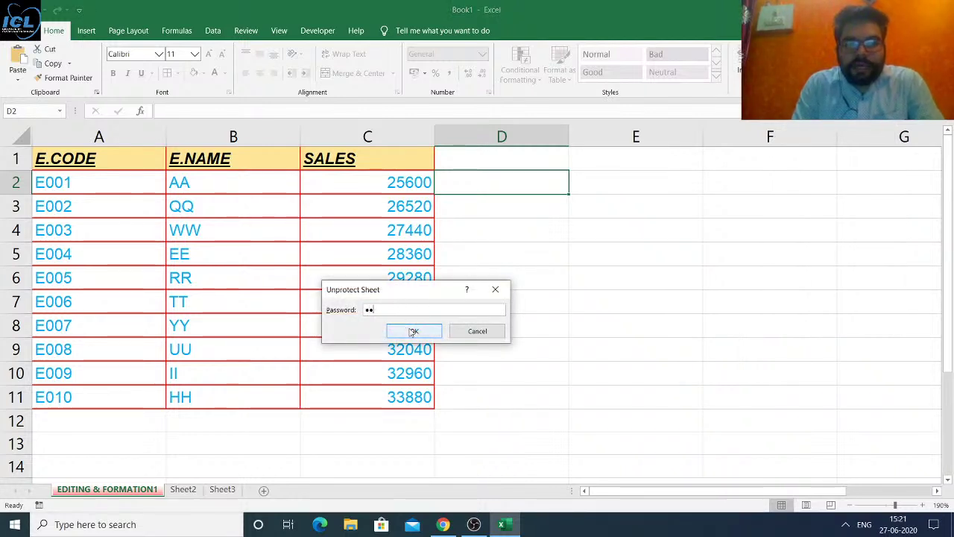
click(411, 332)
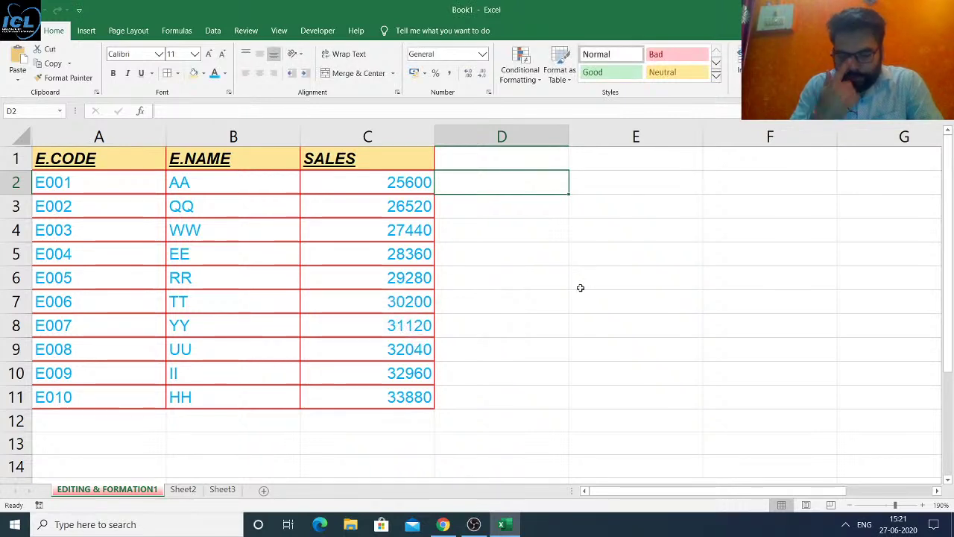
click(581, 244)
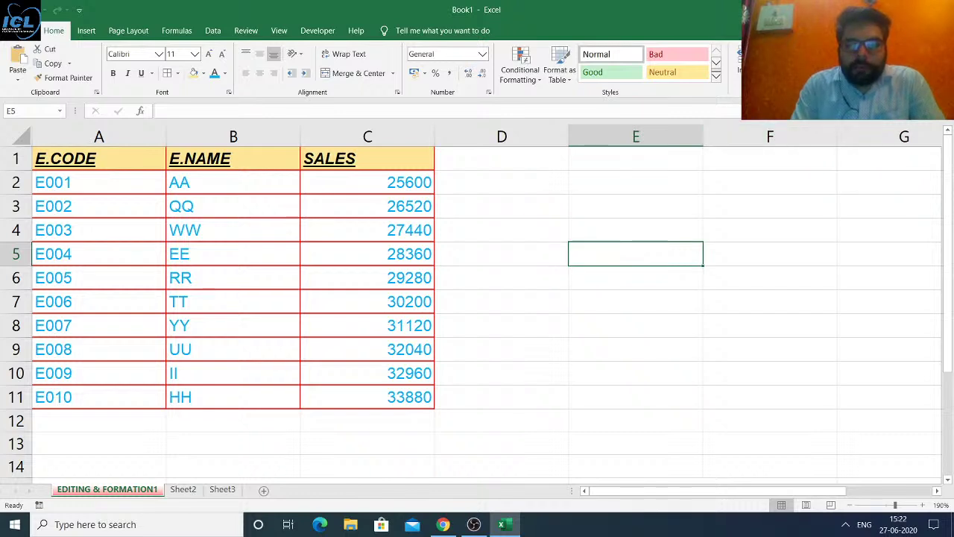
Insert a blank column B before the E.NAME column.
click(801, 71)
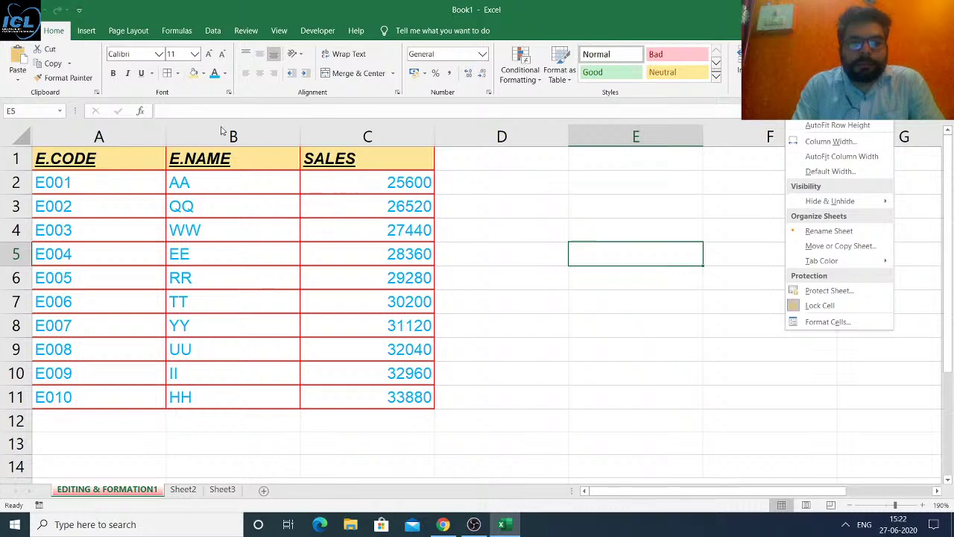
click(262, 137)
click(261, 133)
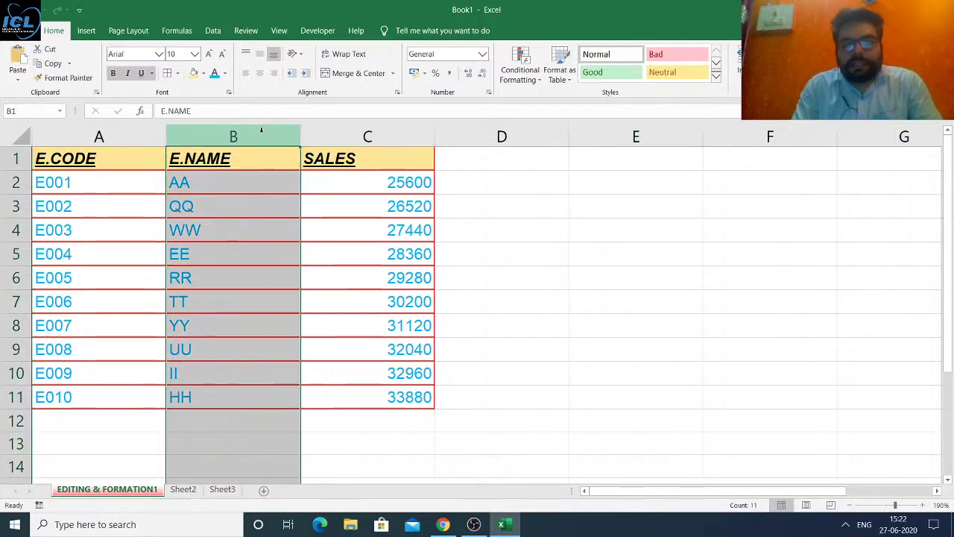
click(736, 59)
click(778, 124)
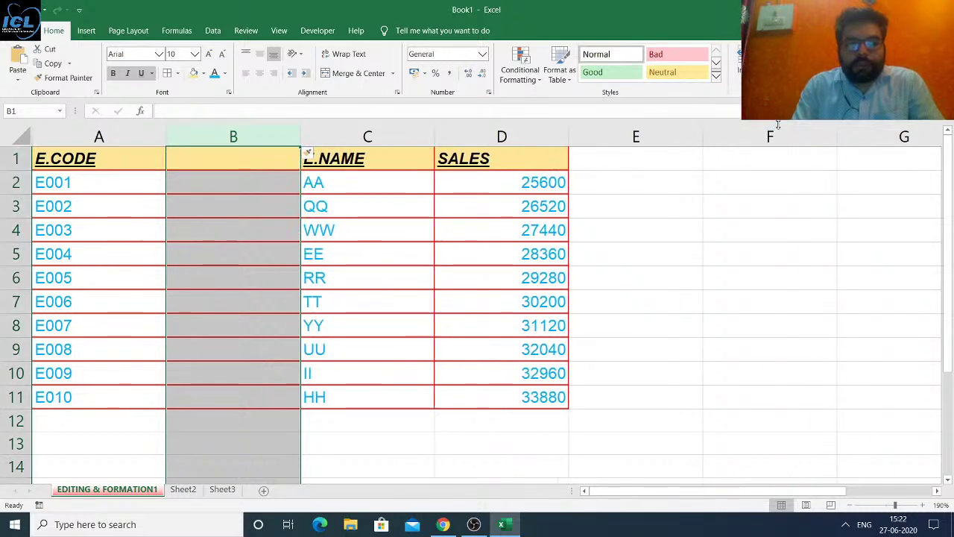
Insert a blank row above the E002 row at row 3.
click(112, 212)
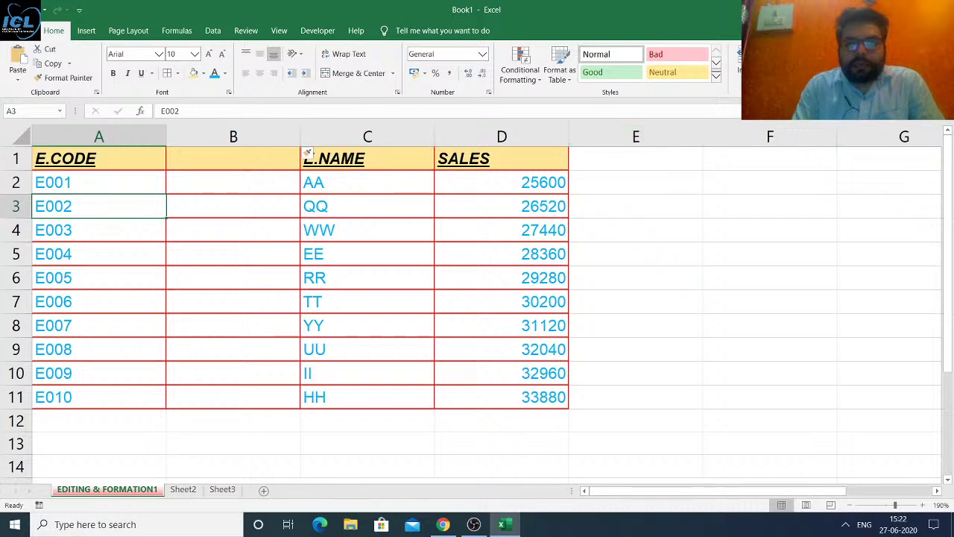
click(741, 78)
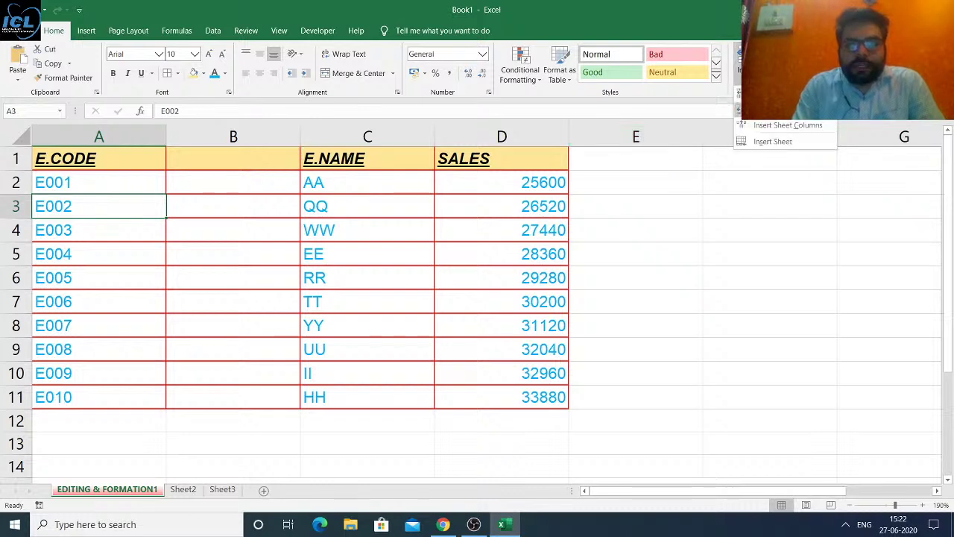
click(783, 109)
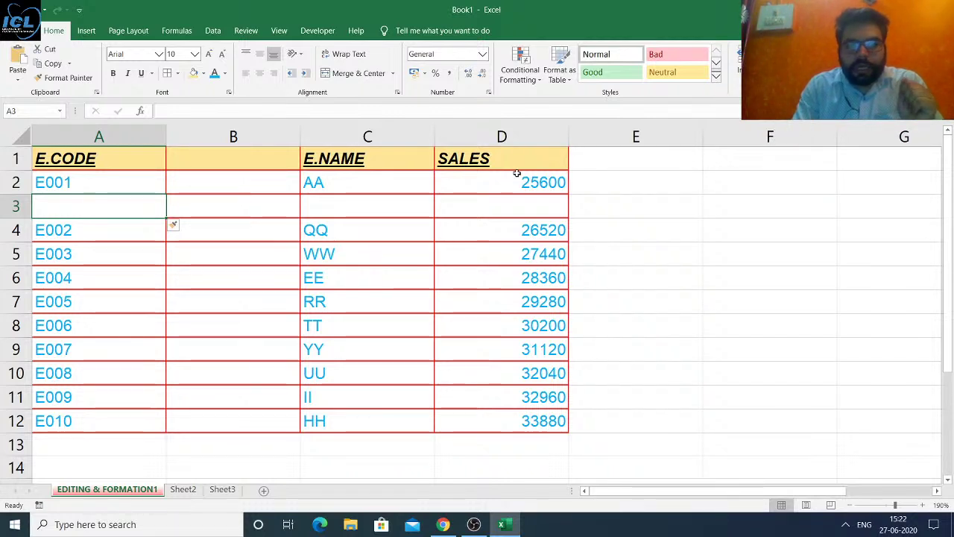
Delete the empty column B, then select the empty cell A3 for removal.
click(253, 132)
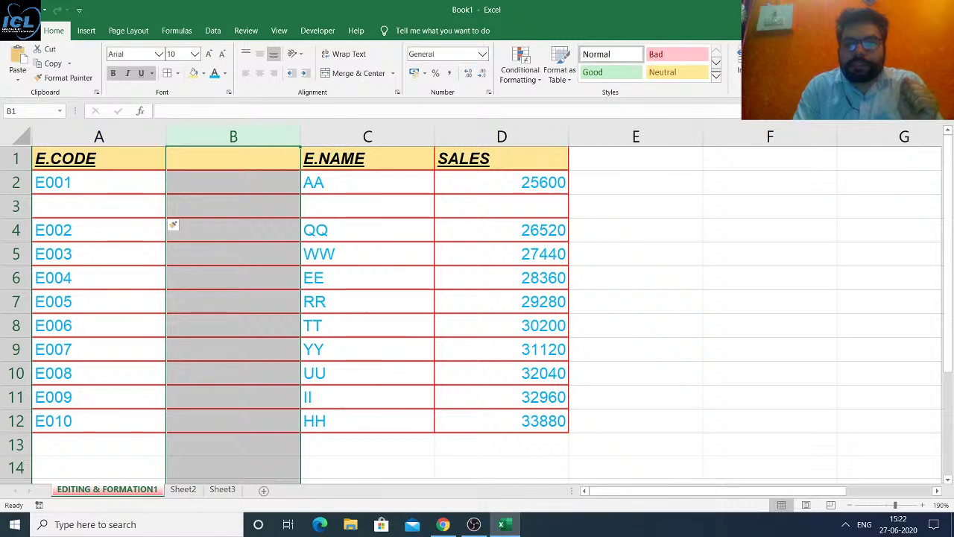
click(779, 78)
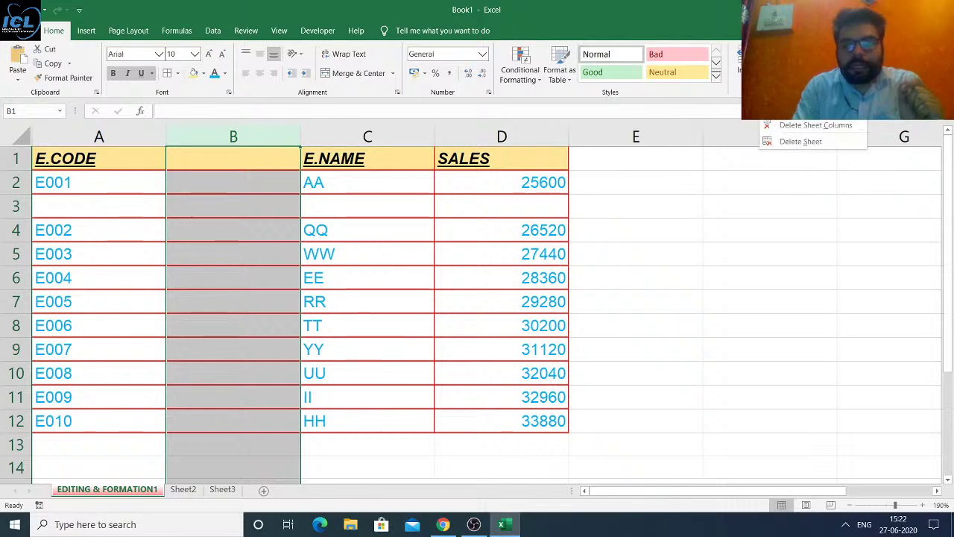
click(801, 127)
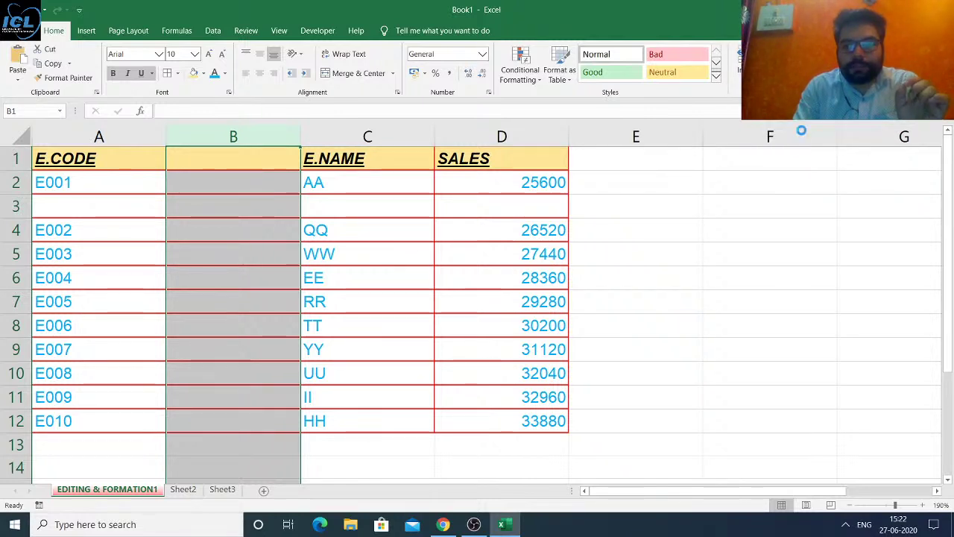
click(97, 198)
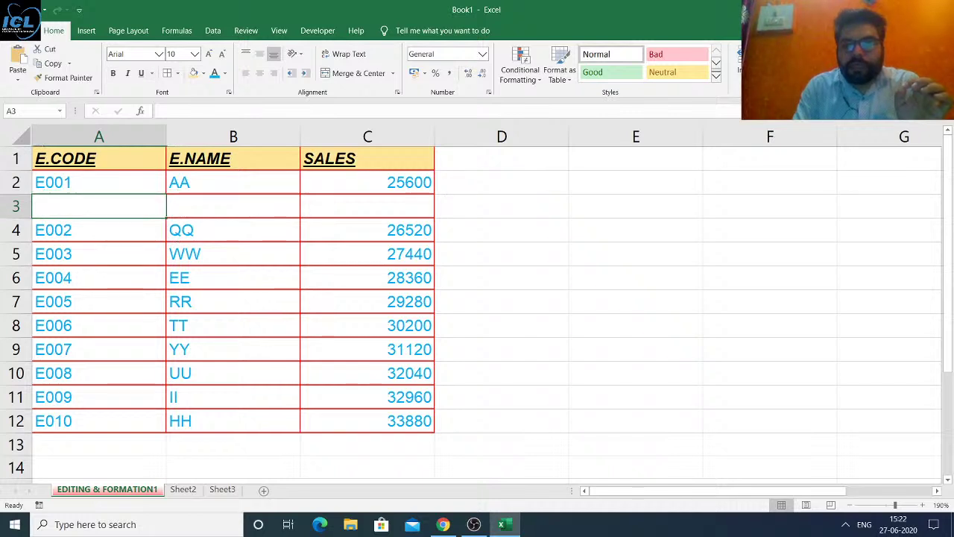
click(778, 78)
Delete the blank row 3, widen columns A, B and C, and make header row 1 much taller.
click(790, 109)
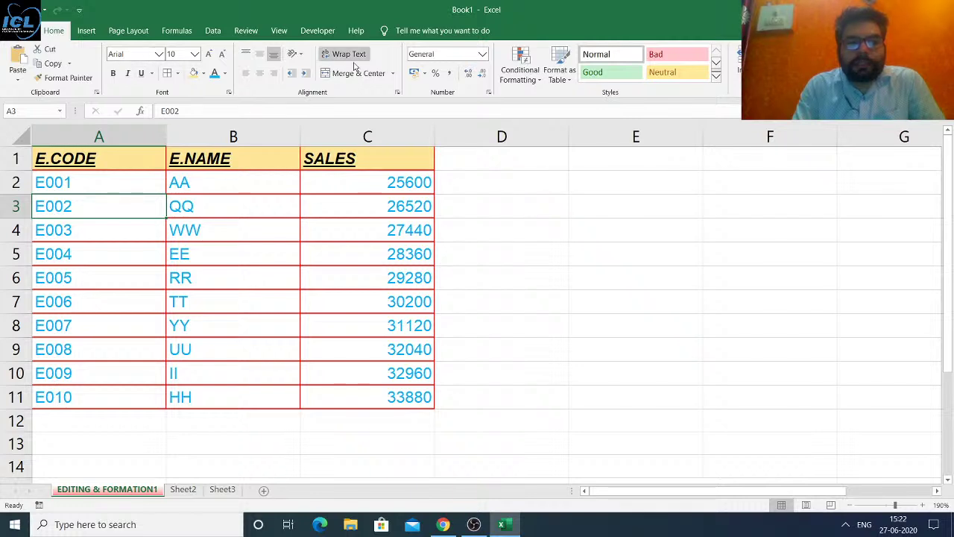
drag(167, 138, 316, 138)
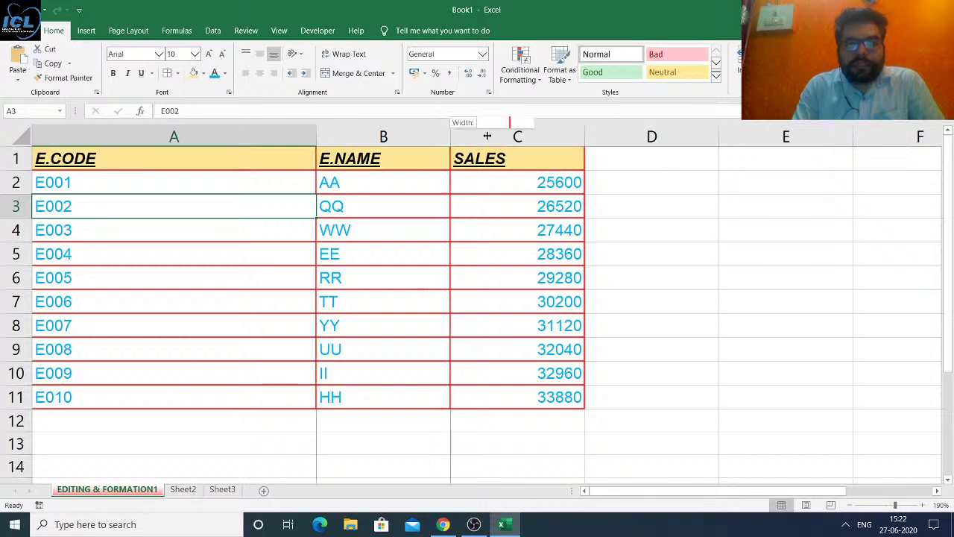
drag(449, 137, 540, 137)
drag(676, 137, 810, 138)
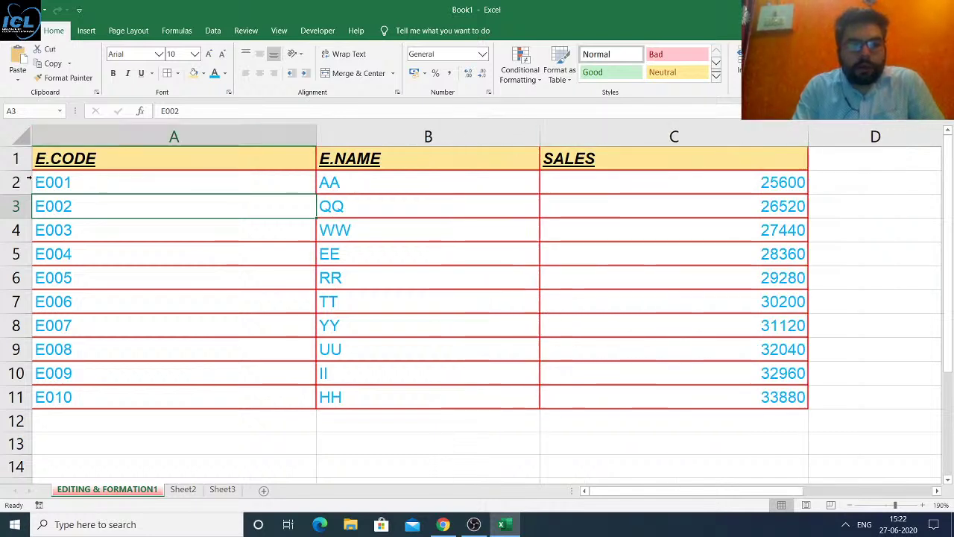
drag(25, 170, 25, 229)
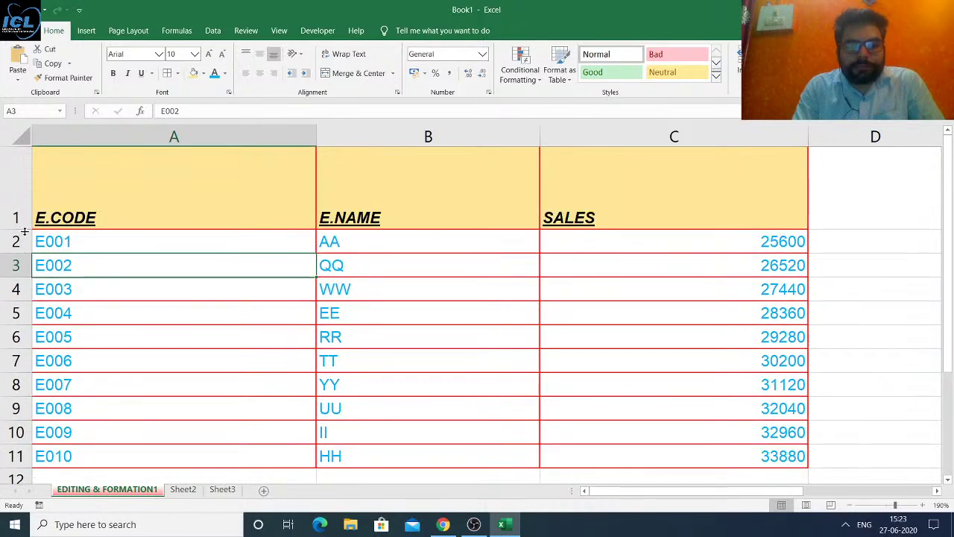
drag(123, 190, 650, 188)
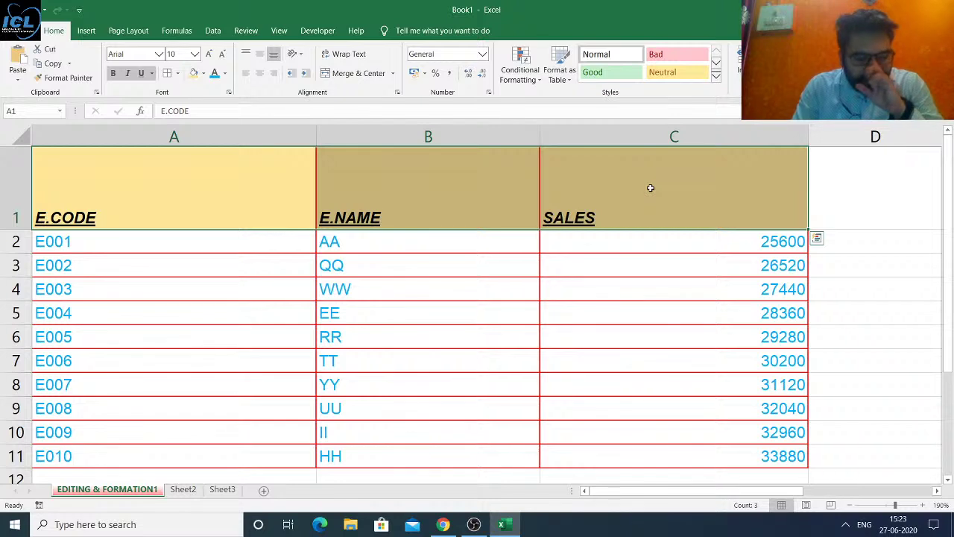
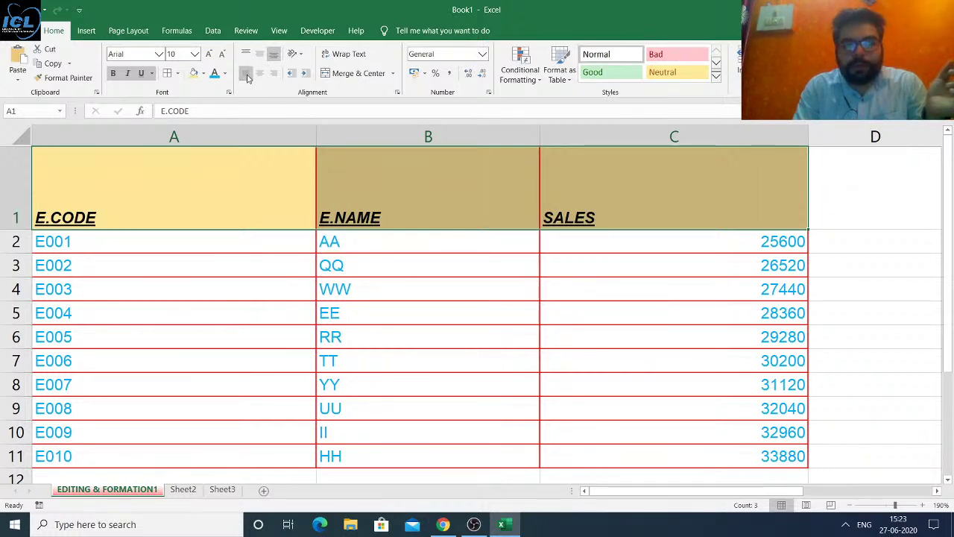
Try top, middle, bottom and right alignments on the A1:C1 headers, ending centered and middle-aligned.
click(246, 56)
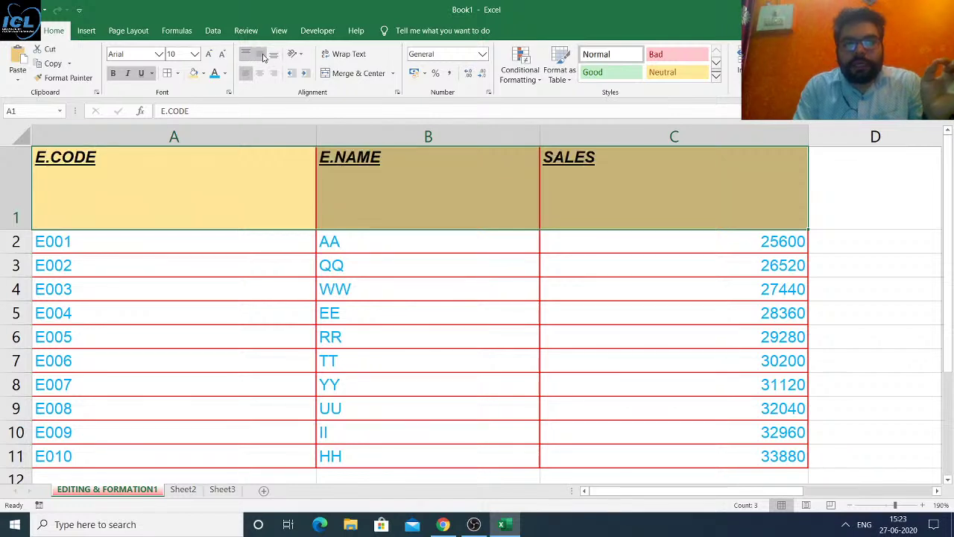
click(261, 55)
click(272, 56)
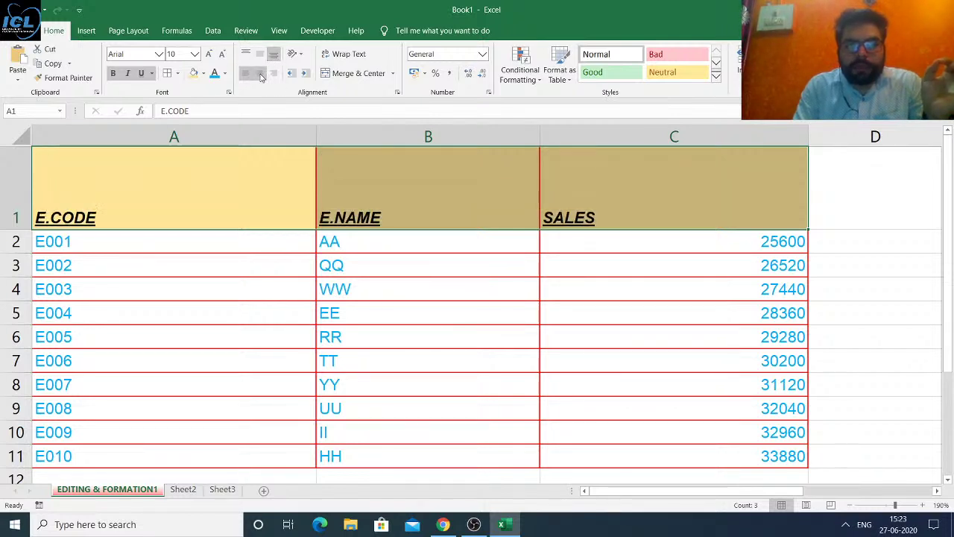
click(259, 73)
click(259, 57)
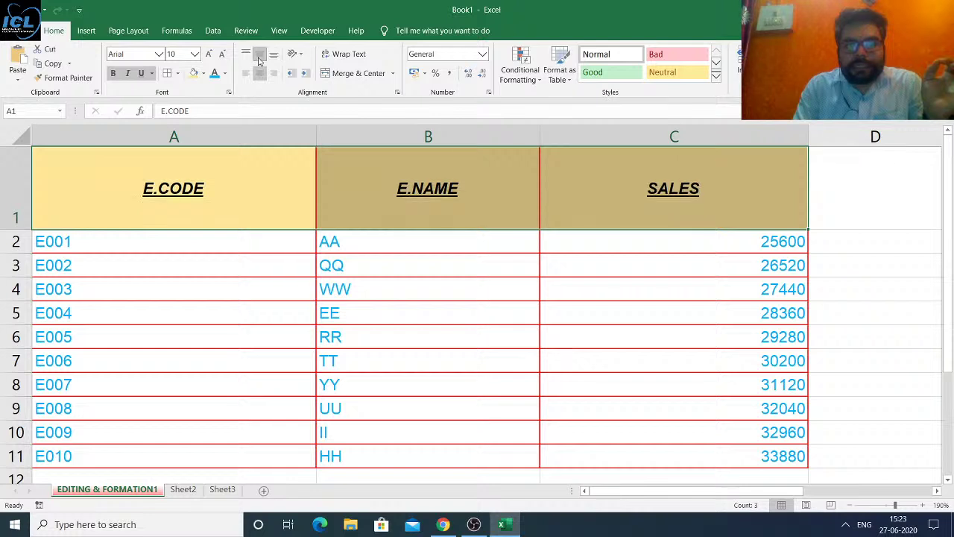
click(273, 73)
click(273, 55)
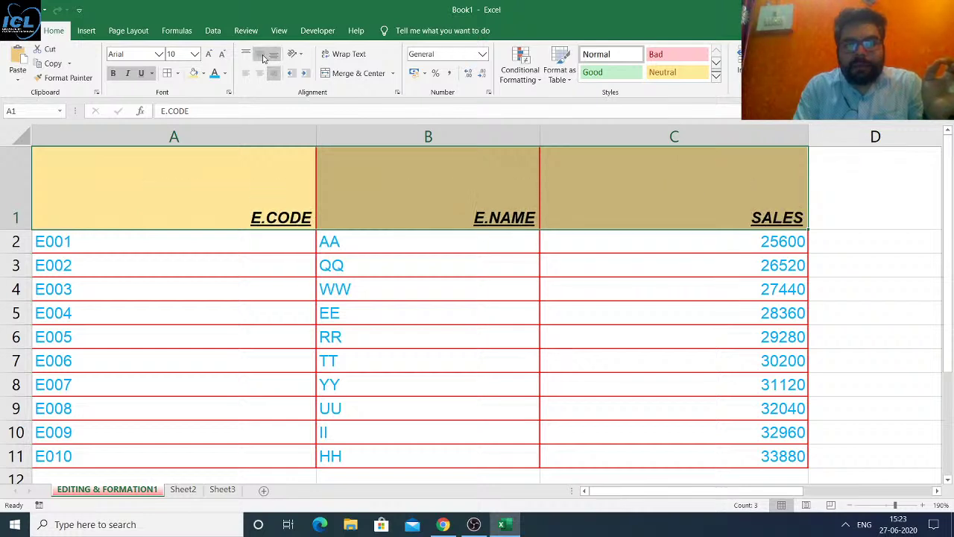
click(259, 73)
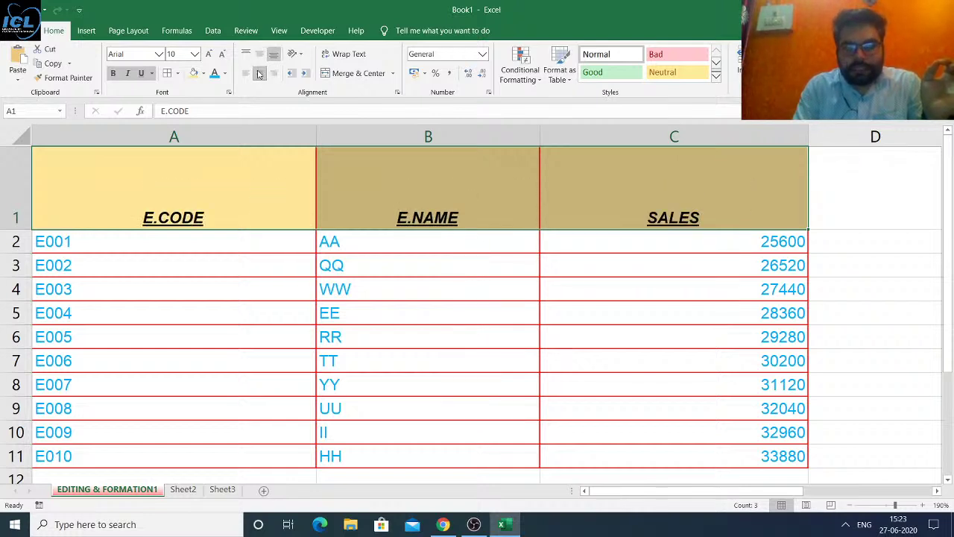
click(259, 57)
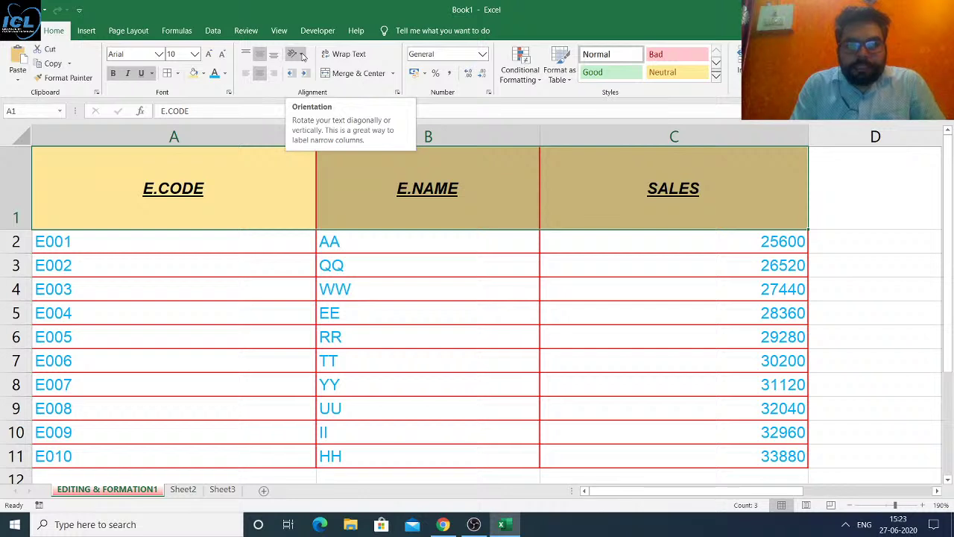
Try the Rotate Text Down, Angle Clockwise and Rotate Text Up orientations on the headers.
click(302, 57)
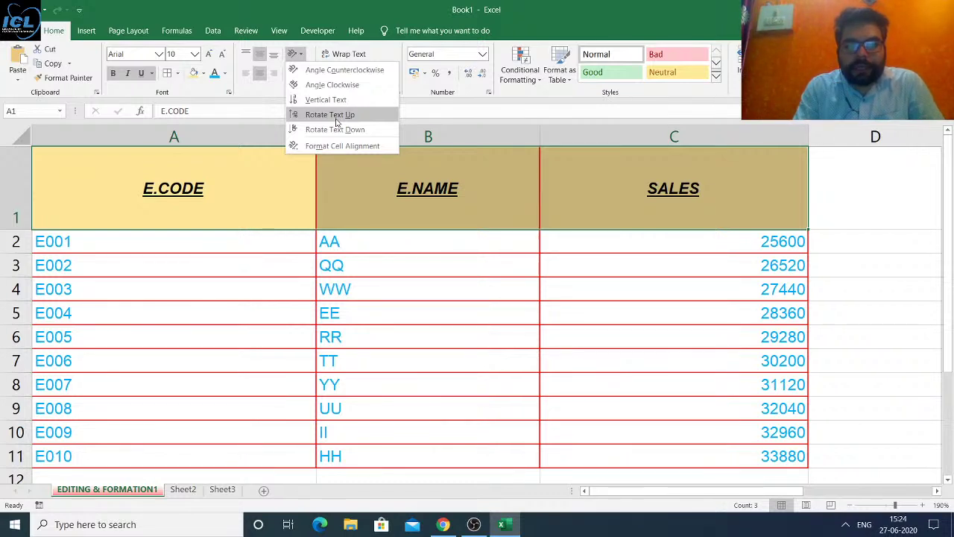
click(334, 128)
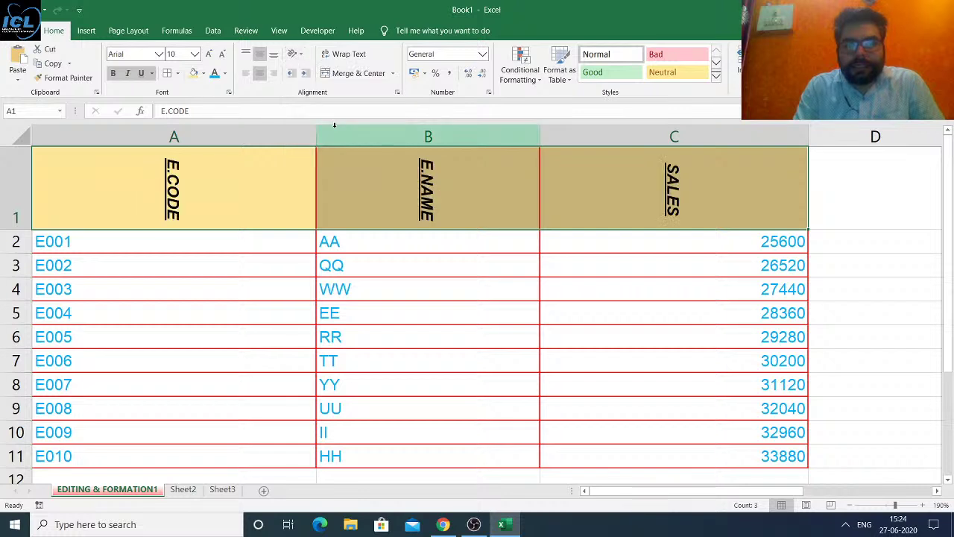
click(304, 55)
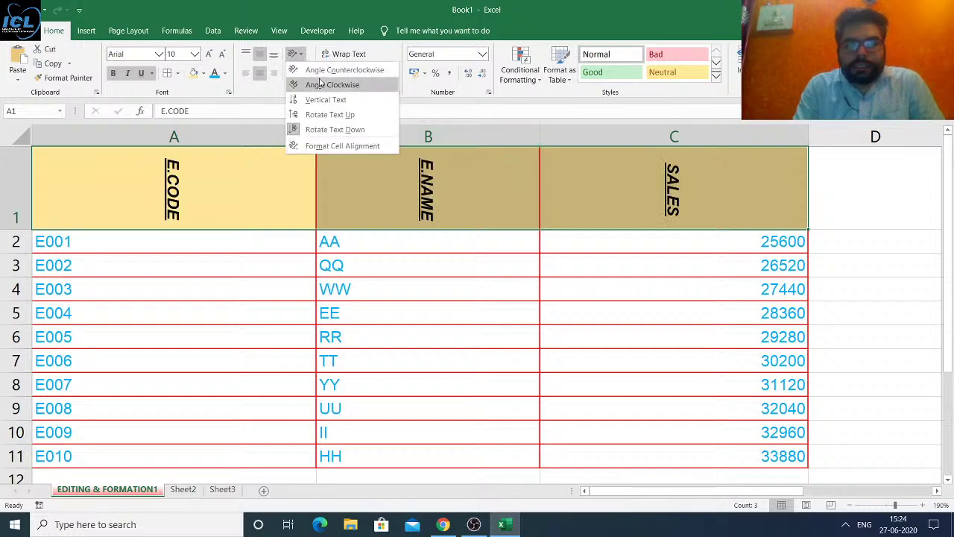
click(332, 85)
click(296, 54)
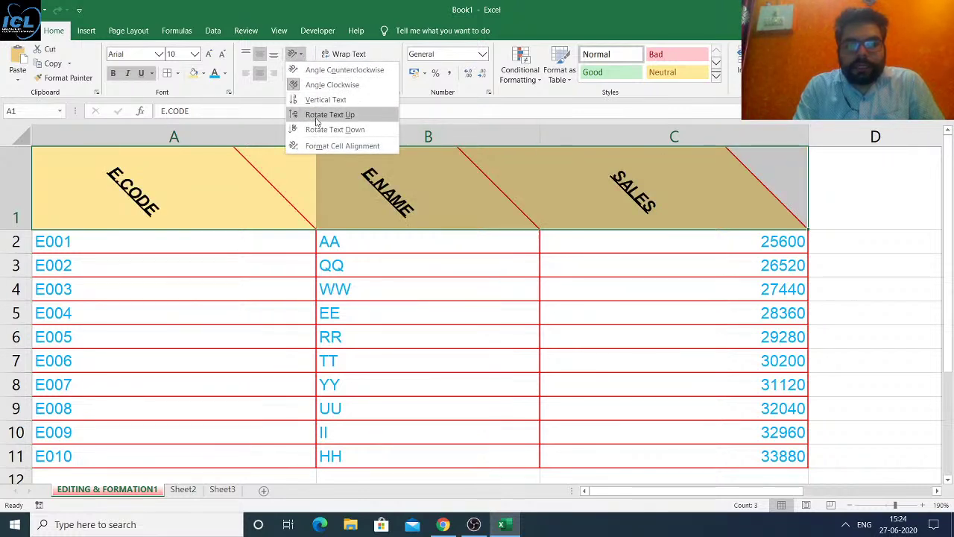
click(318, 115)
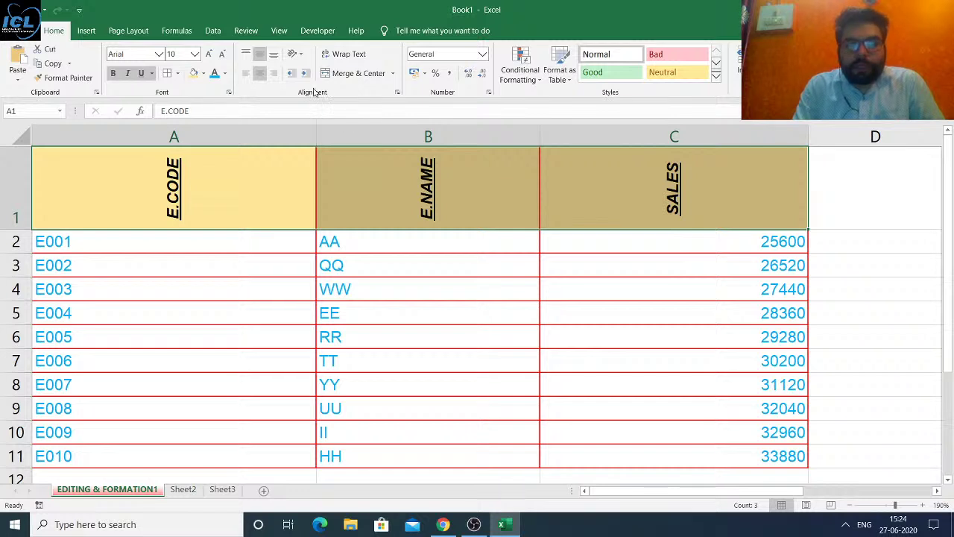
Set the header text orientation to 0 degrees in the Format Cells alignment settings.
click(301, 58)
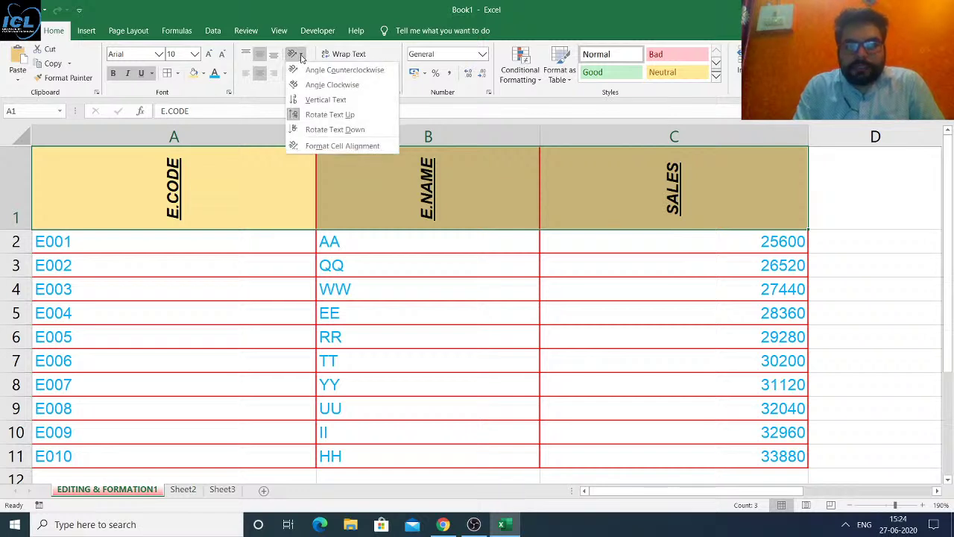
click(381, 148)
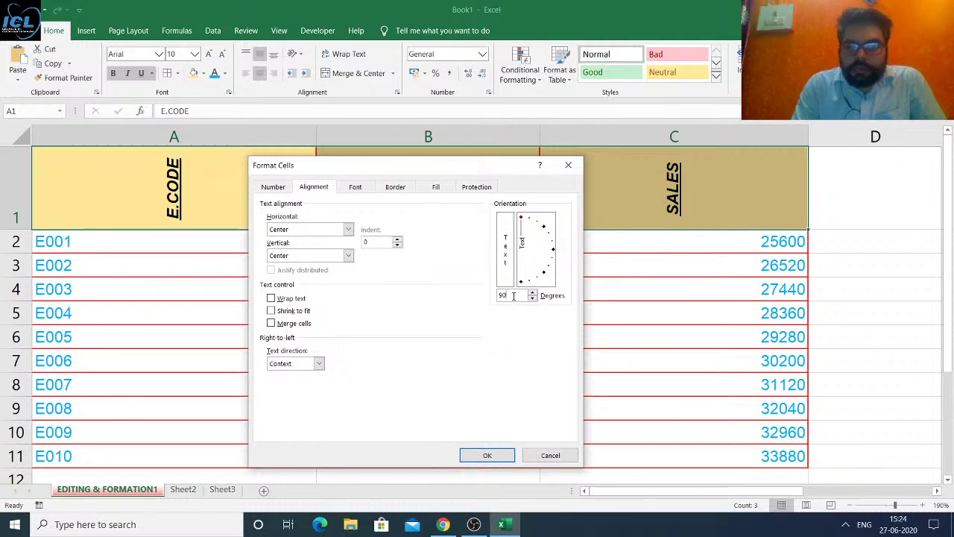
key(BackSpace)
key(BackSpace)
text(0)
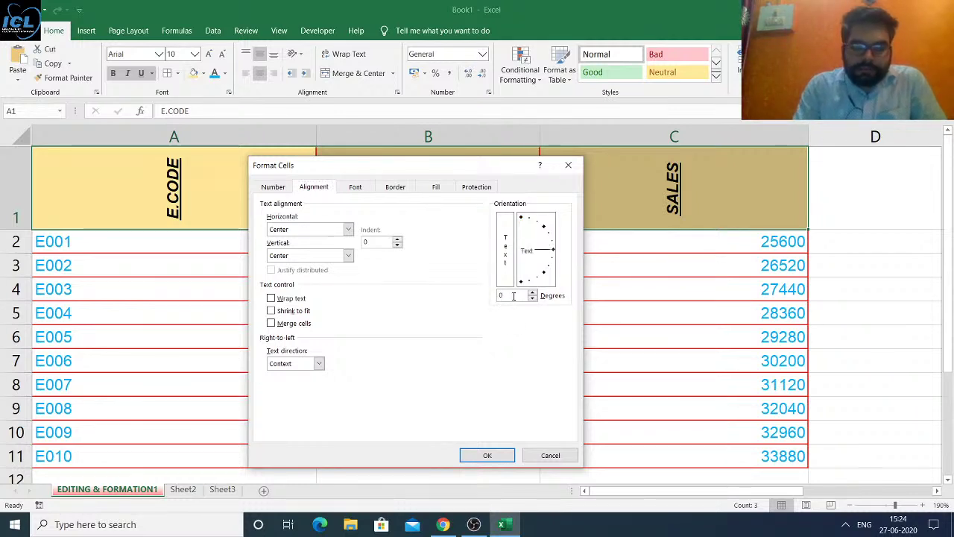
drag(548, 254, 546, 237)
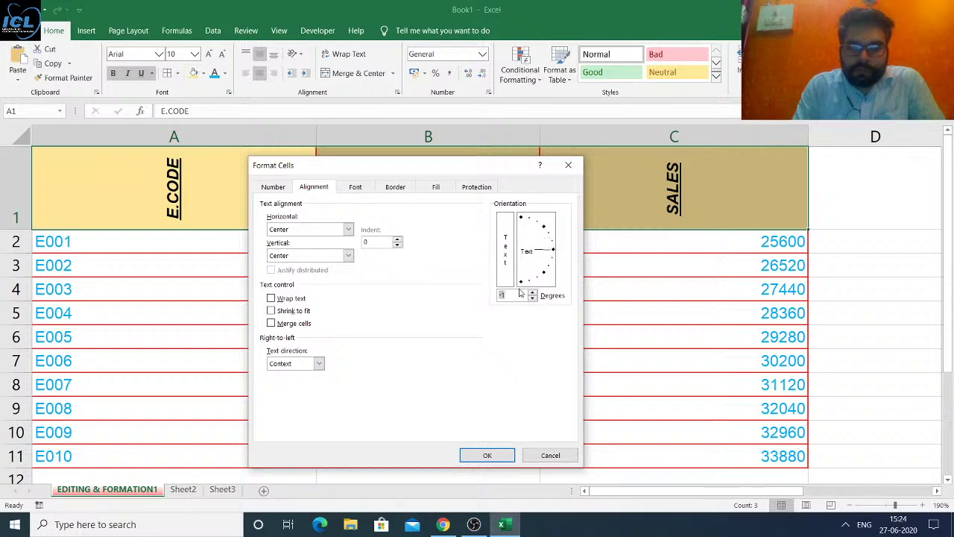
text(0)
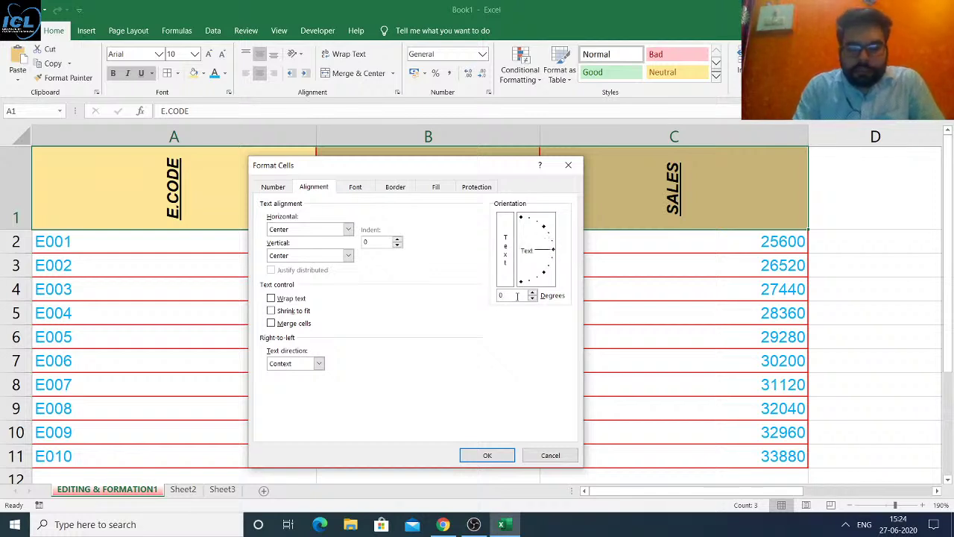
click(492, 454)
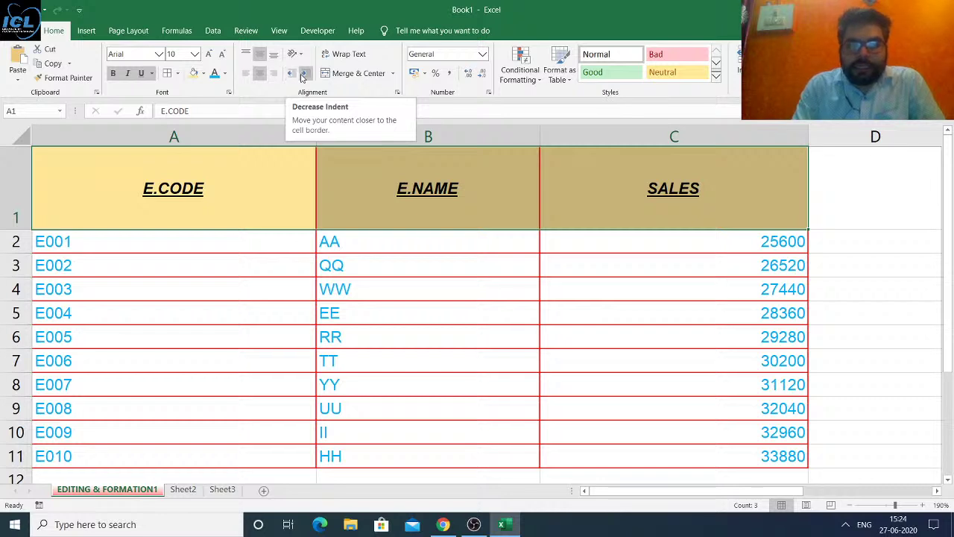
Increase the row 1 headers' indent by seven steps.
click(304, 75)
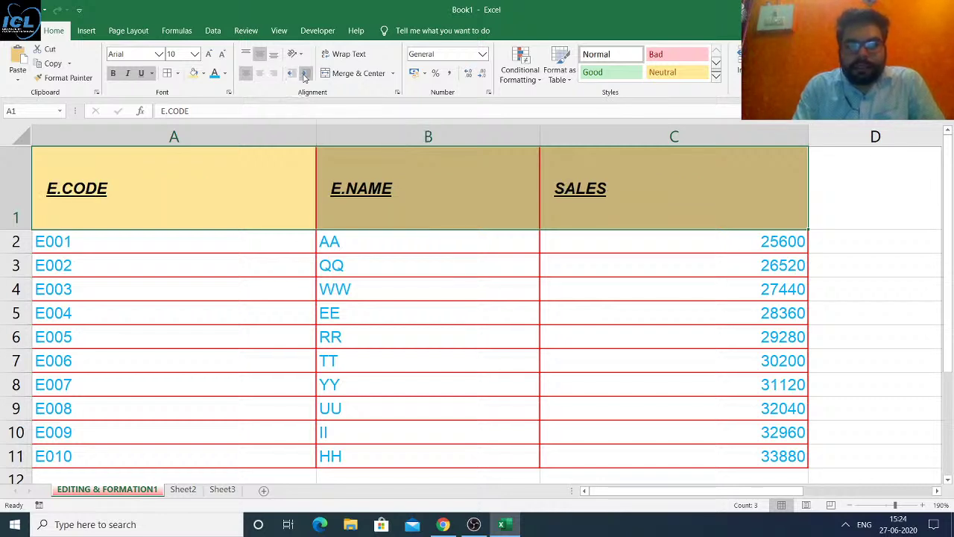
click(304, 74)
click(304, 75)
click(304, 74)
click(304, 75)
click(304, 74)
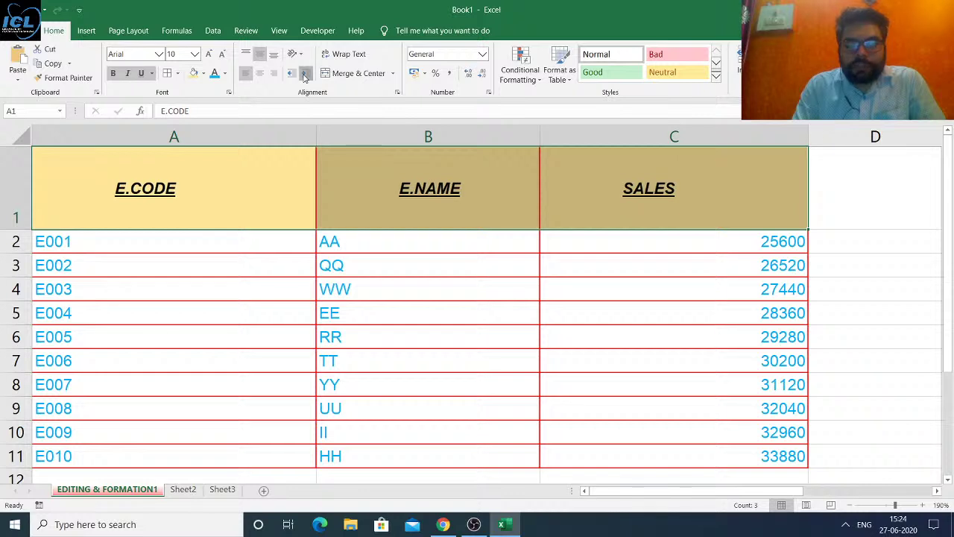
click(304, 75)
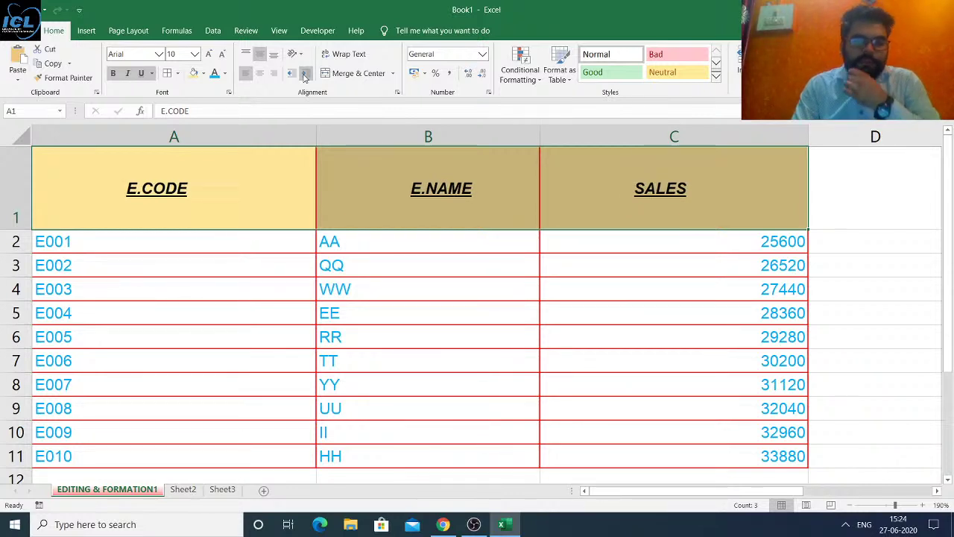
click(304, 75)
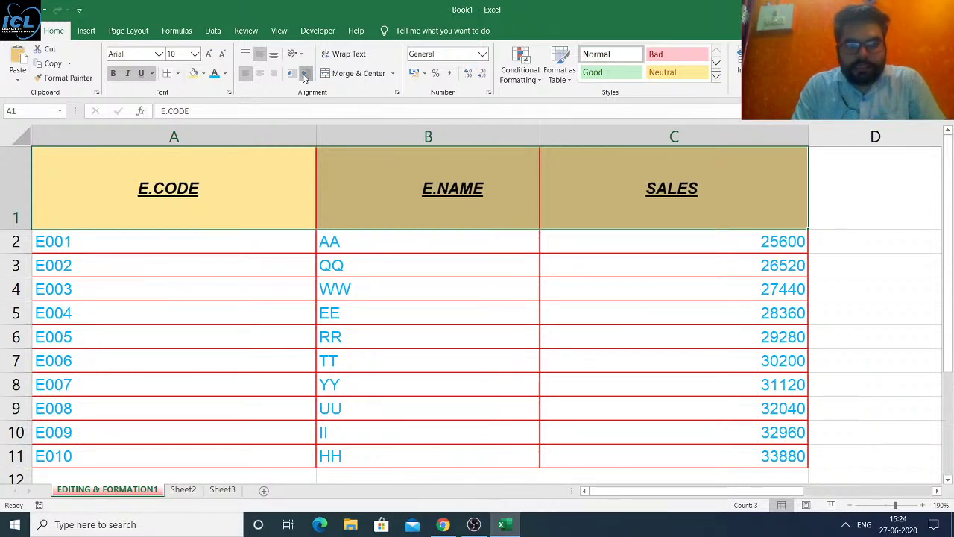
Decrease the indent three steps, re-center the headers, and bring up the YouTube Studio livestream page.
click(290, 74)
click(291, 74)
click(291, 74)
click(291, 75)
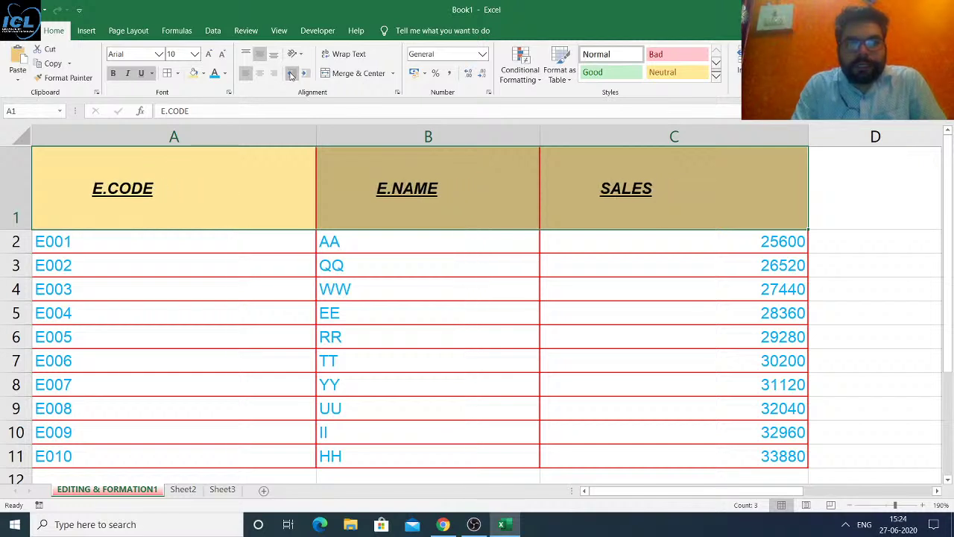
click(260, 75)
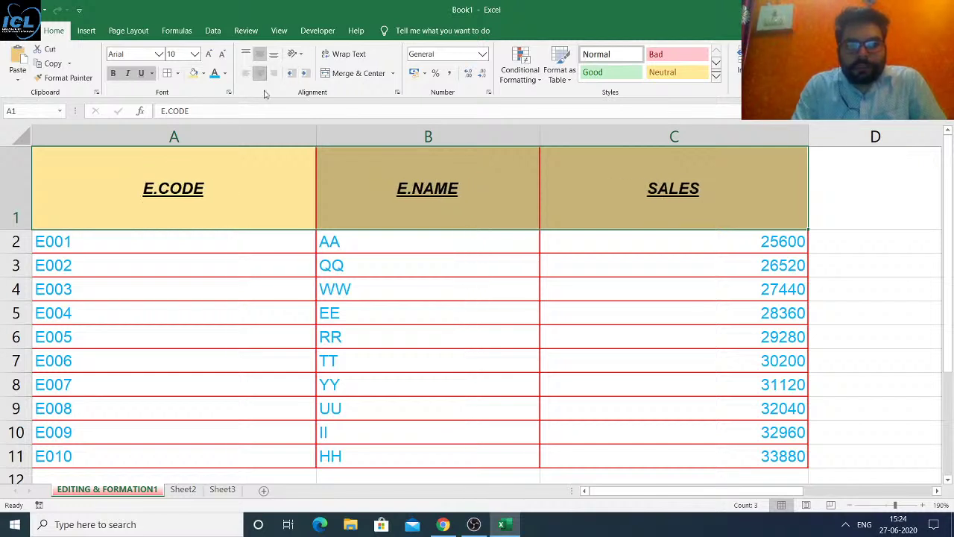
click(443, 525)
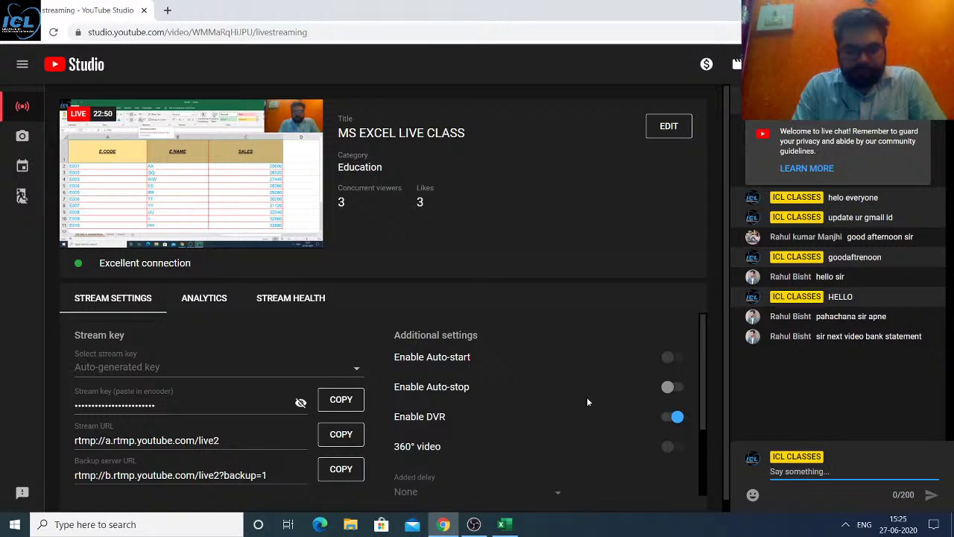
Bring the Excel workbook with the SALES table back in front of YouTube Studio.
click(505, 525)
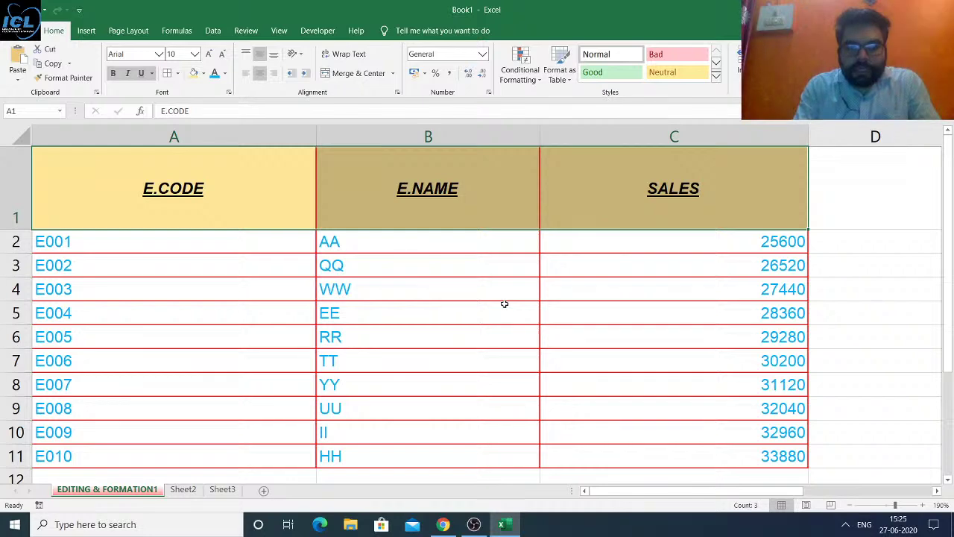
On a zoomed-in Sheet2, type 'Students data' into A1 and select A1:J1.
click(183, 489)
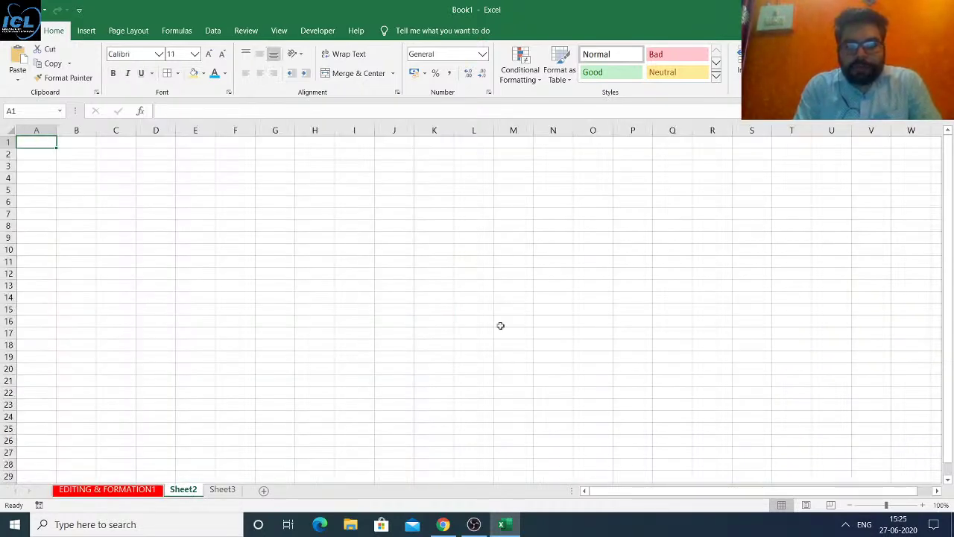
click(921, 504)
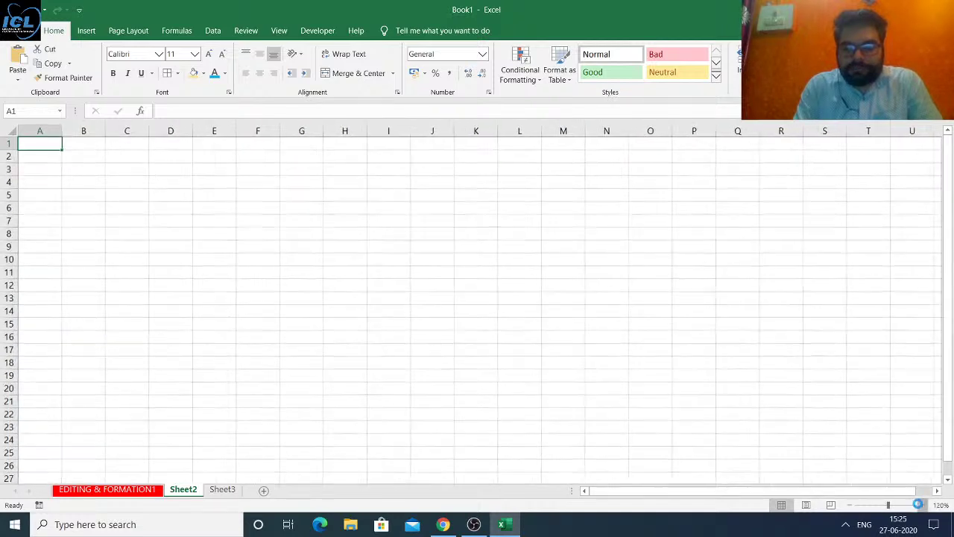
click(921, 505)
click(917, 505)
click(917, 505)
click(917, 505)
click(917, 505)
click(917, 505)
click(918, 504)
click(918, 505)
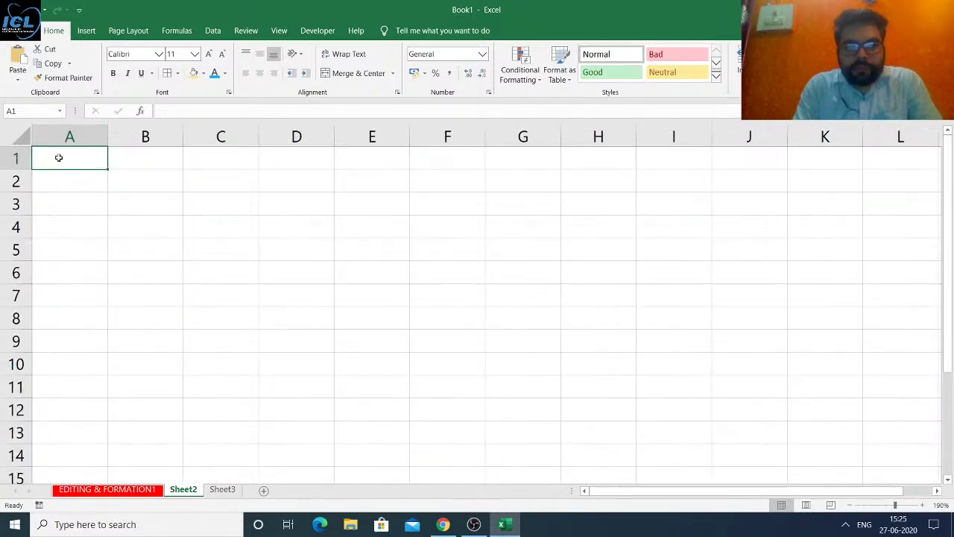
mouse_move(98, 160)
mouse_down()
mouse_move(302, 156)
mouse_move(724, 173)
mouse_move(730, 163)
mouse_up()
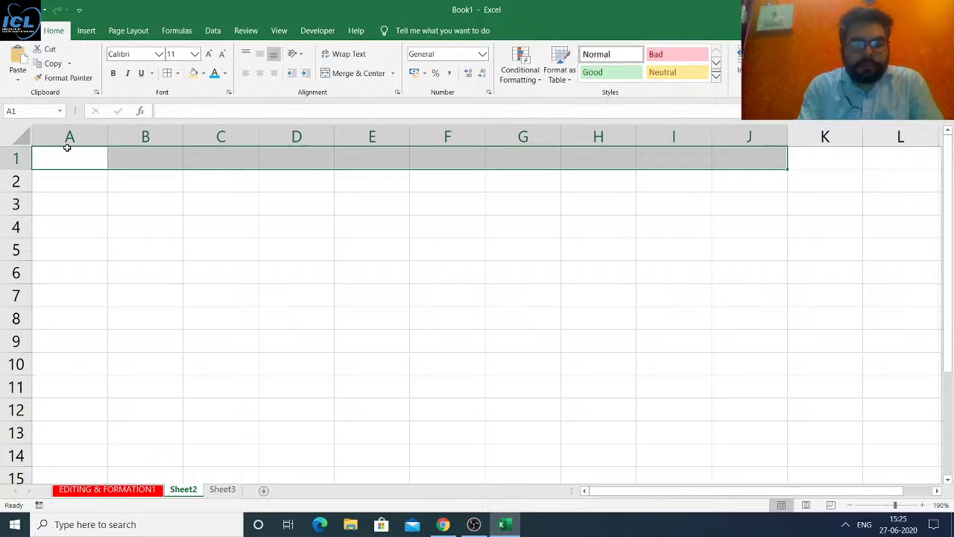
text(S)
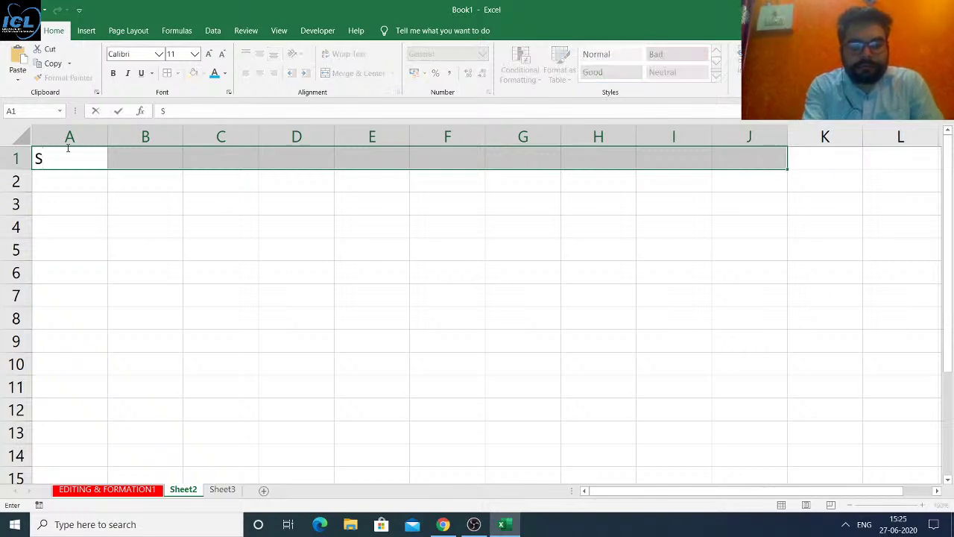
text(tudents d)
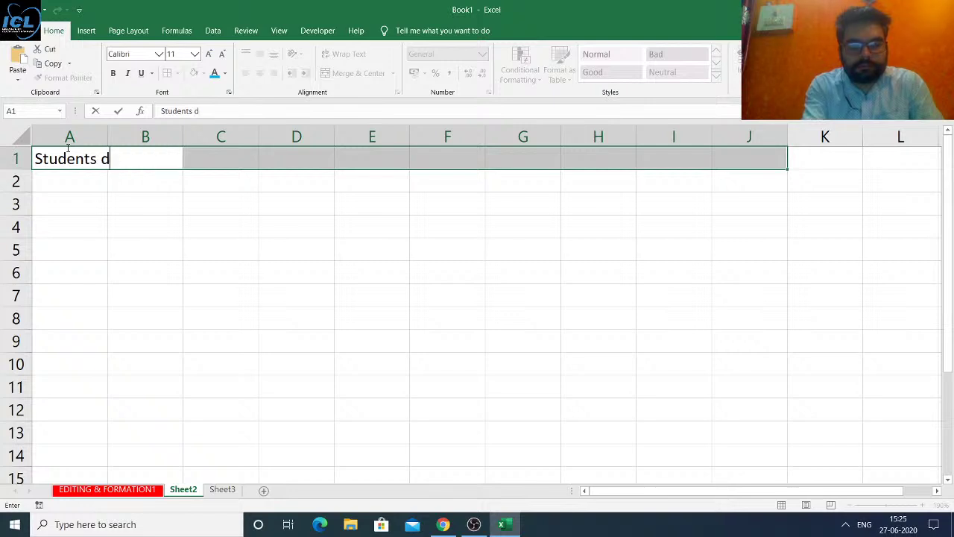
text(ata)
key(Return)
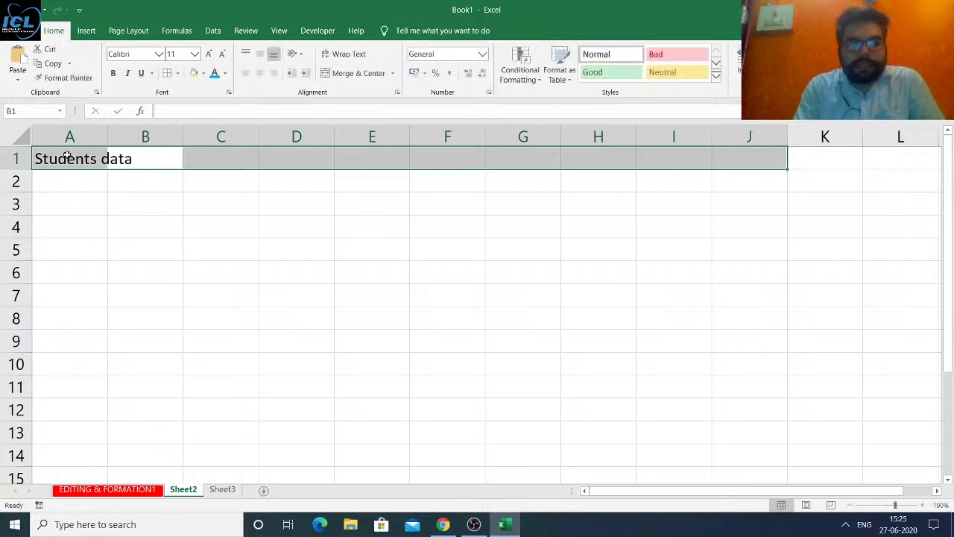
mouse_move(66, 155)
mouse_down()
mouse_move(412, 165)
mouse_move(716, 158)
mouse_up()
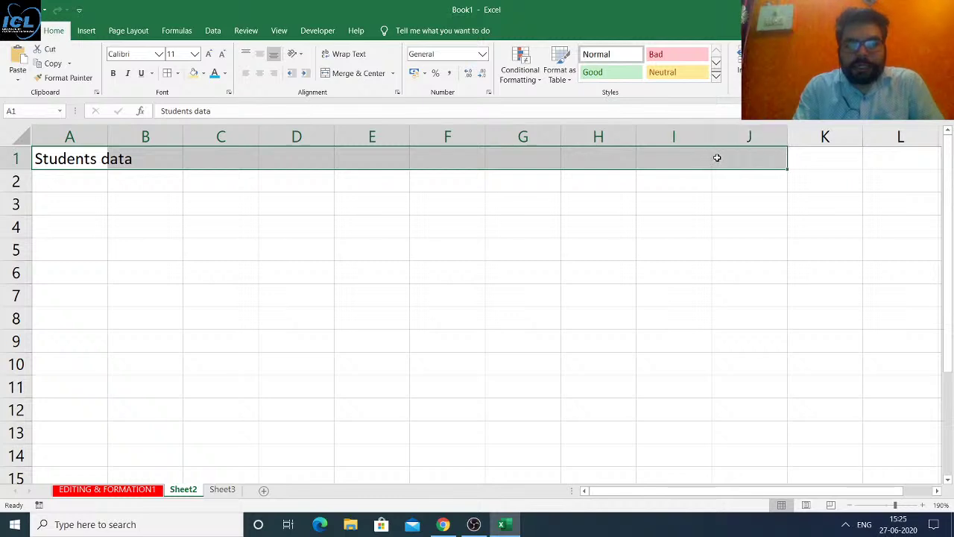
Merge A1:J1 and make the title bold italic, size 20, with a light orange fill.
click(361, 77)
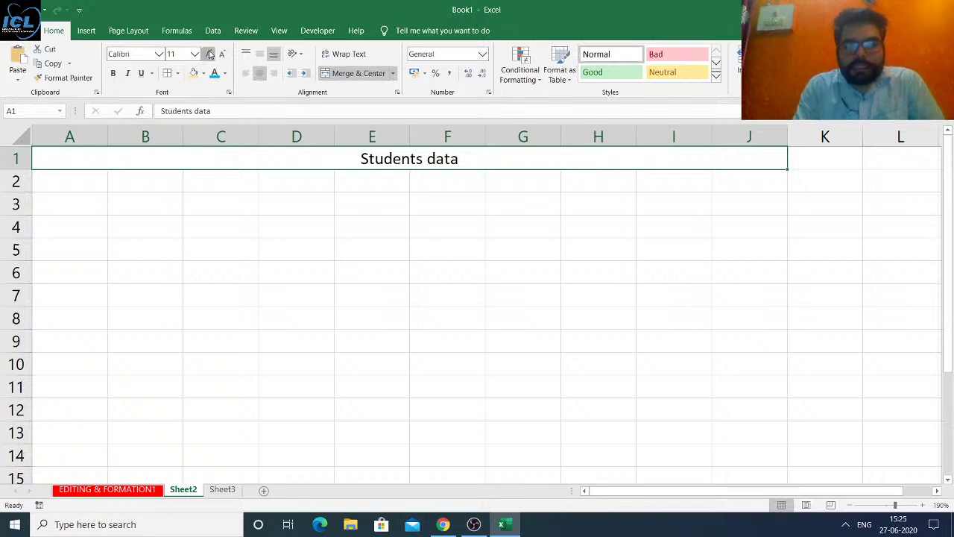
click(210, 54)
click(209, 53)
click(209, 54)
click(209, 54)
click(209, 54)
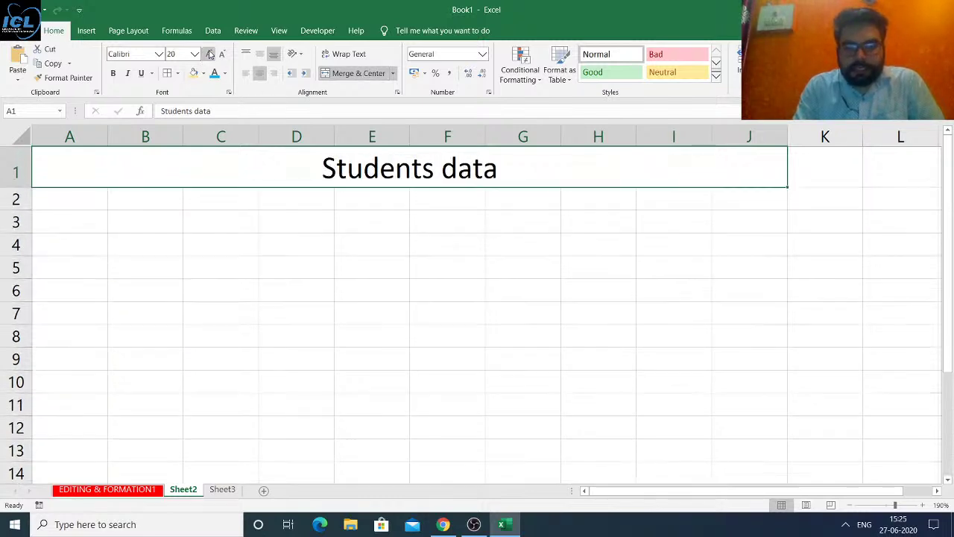
click(113, 72)
click(127, 73)
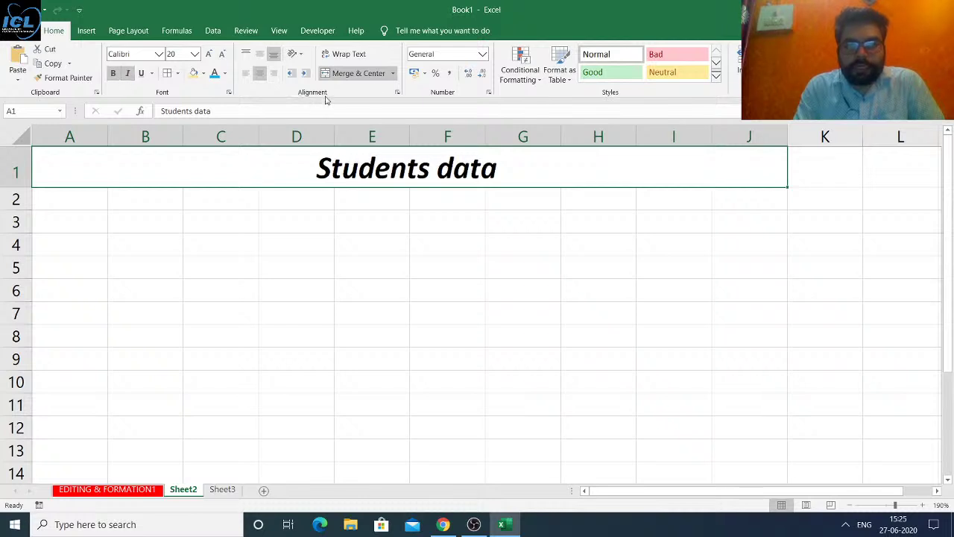
click(203, 72)
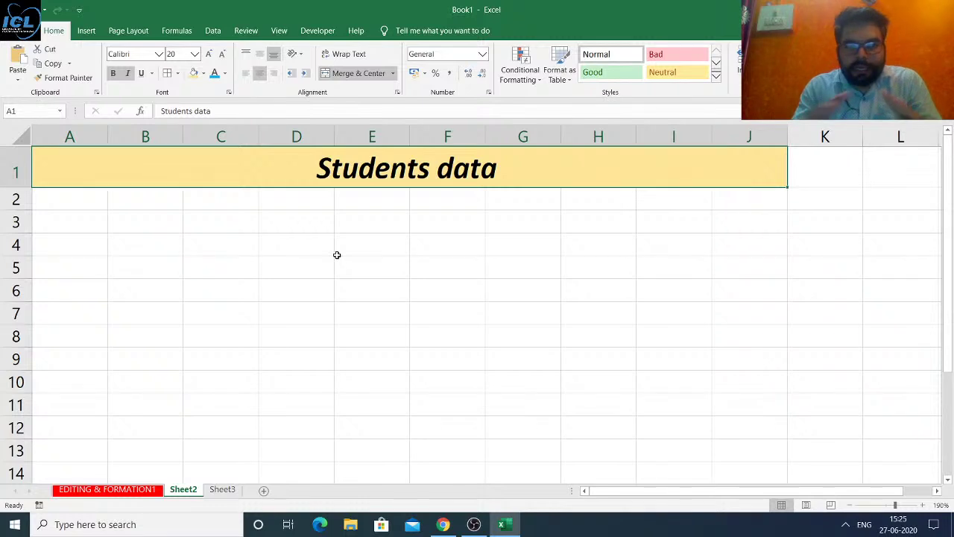
Unmerge the title cells so 'Students data' stays left-aligned, then deselect the range.
click(356, 74)
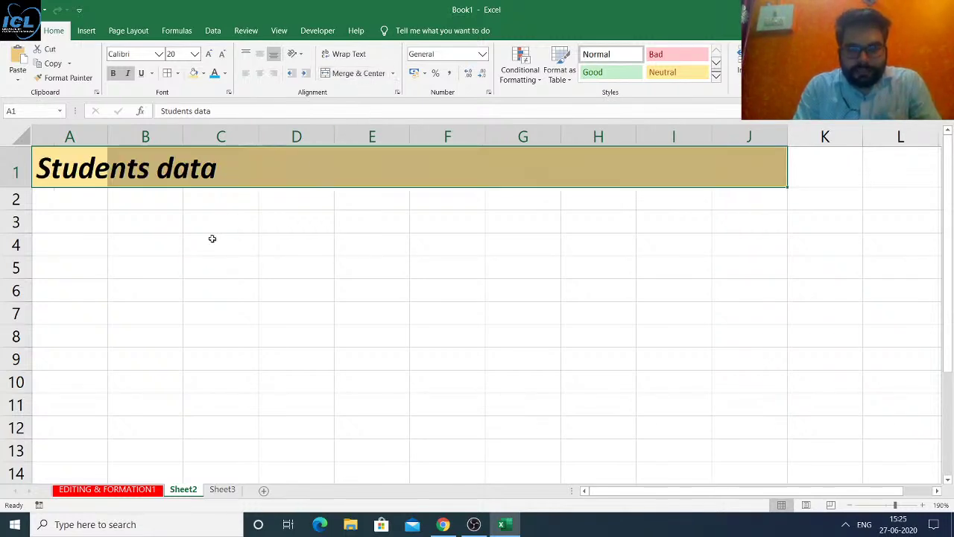
key(ctrl+z)
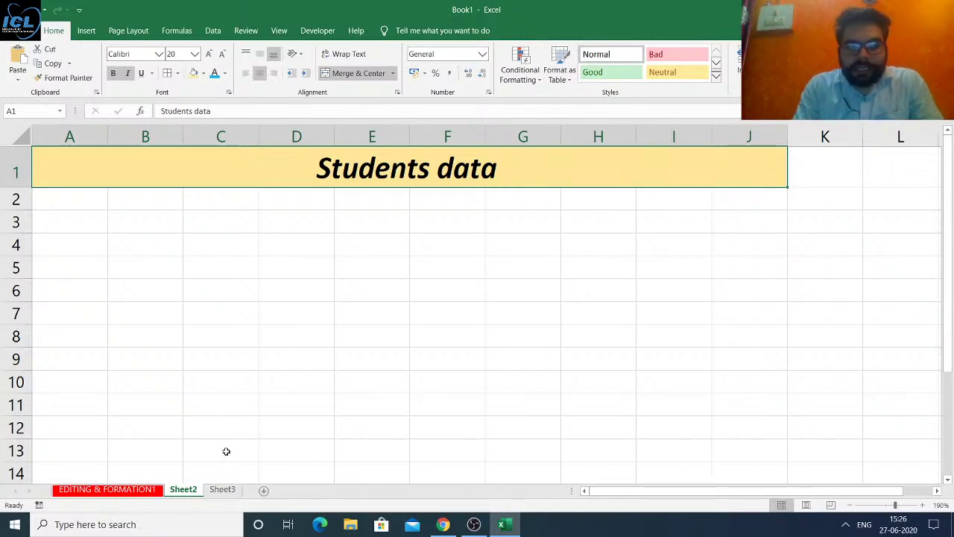
key(ctrl+z)
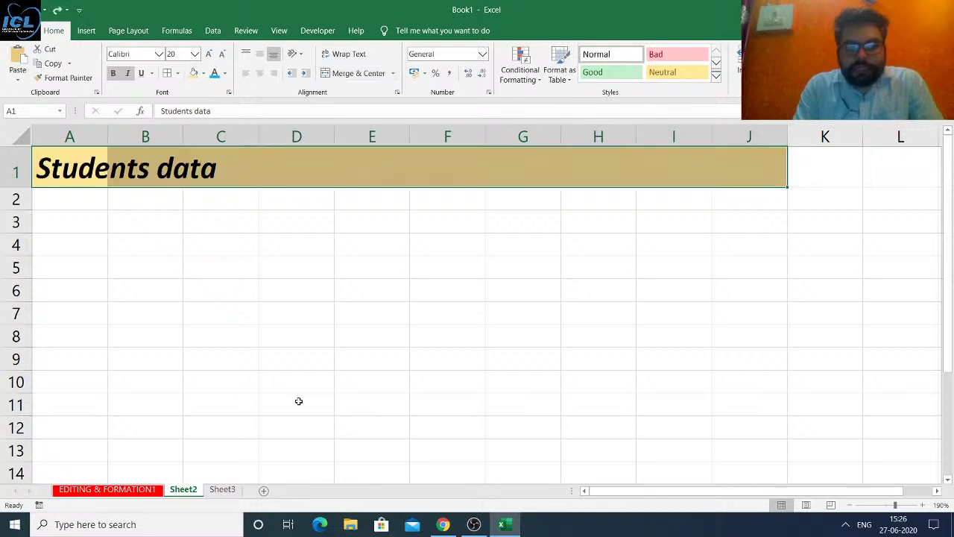
click(342, 274)
Enter a student's full name in D5 and widen column D slightly.
click(293, 264)
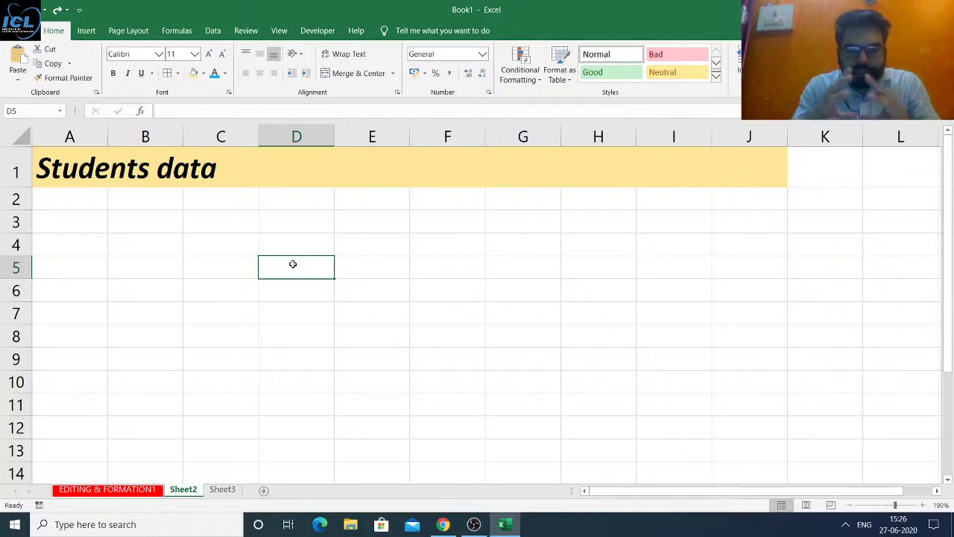
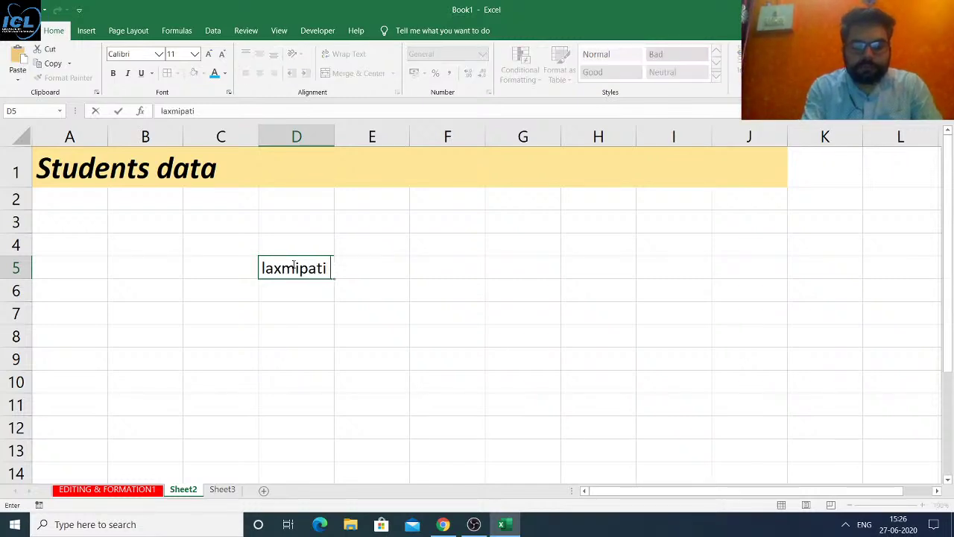
key(Return)
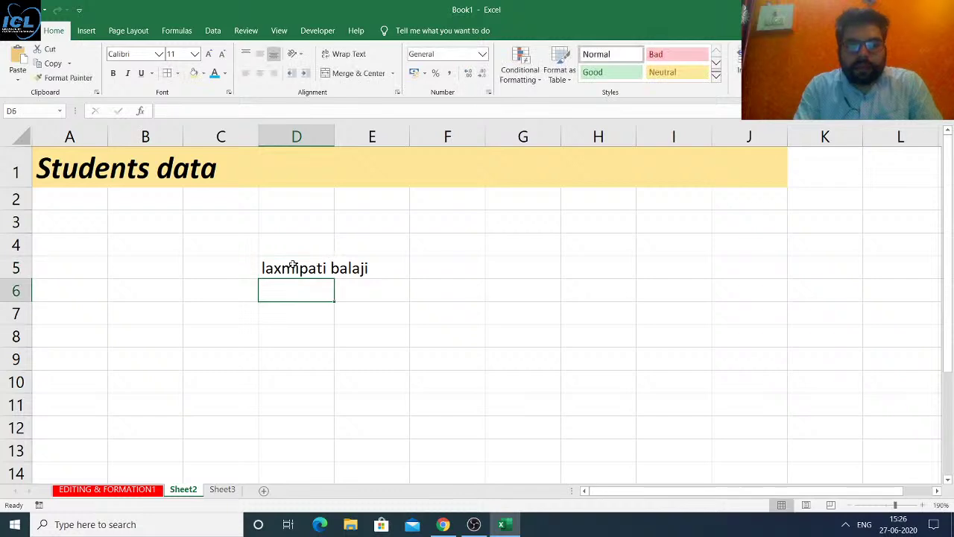
click(309, 264)
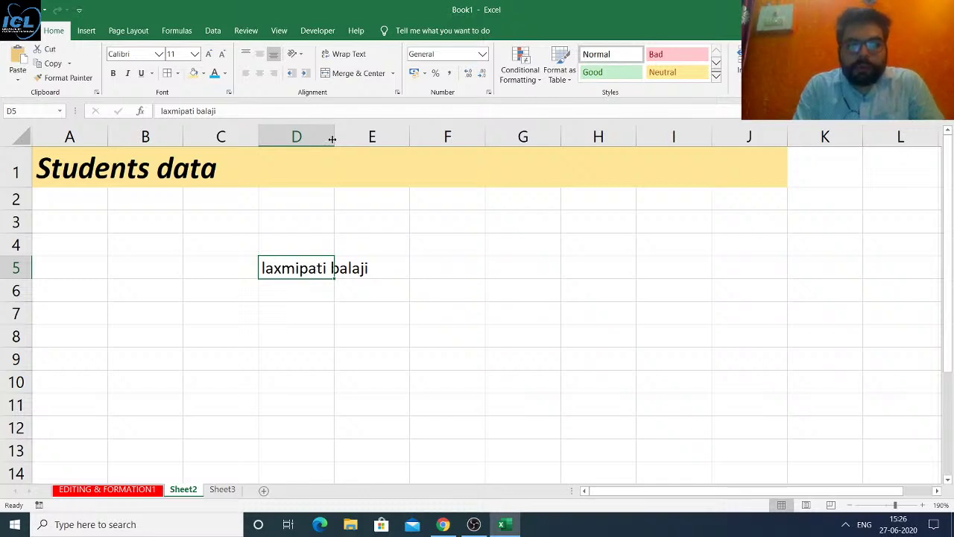
mouse_move(335, 138)
mouse_down()
mouse_move(374, 142)
mouse_move(337, 136)
mouse_up()
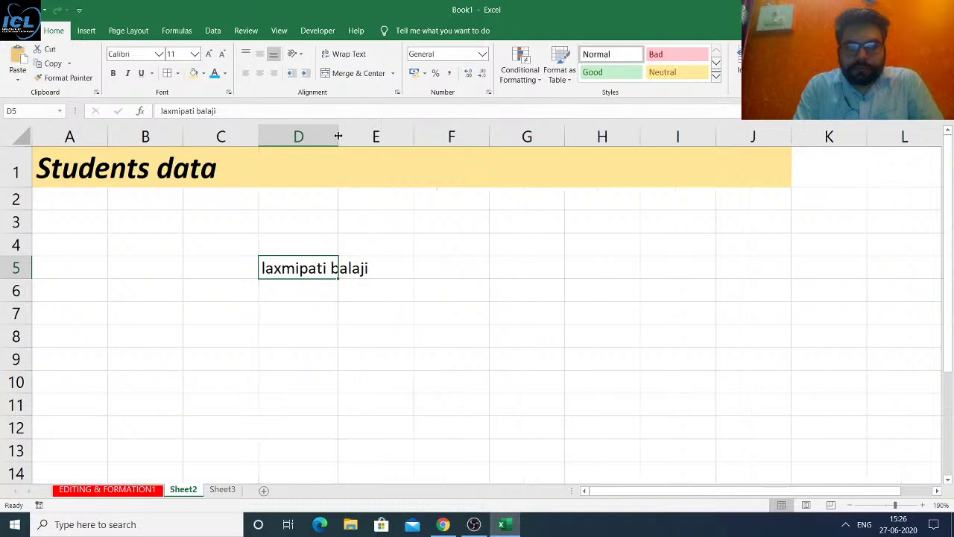
Wrap the name in D5 onto two lines and adjust column D's width.
click(345, 54)
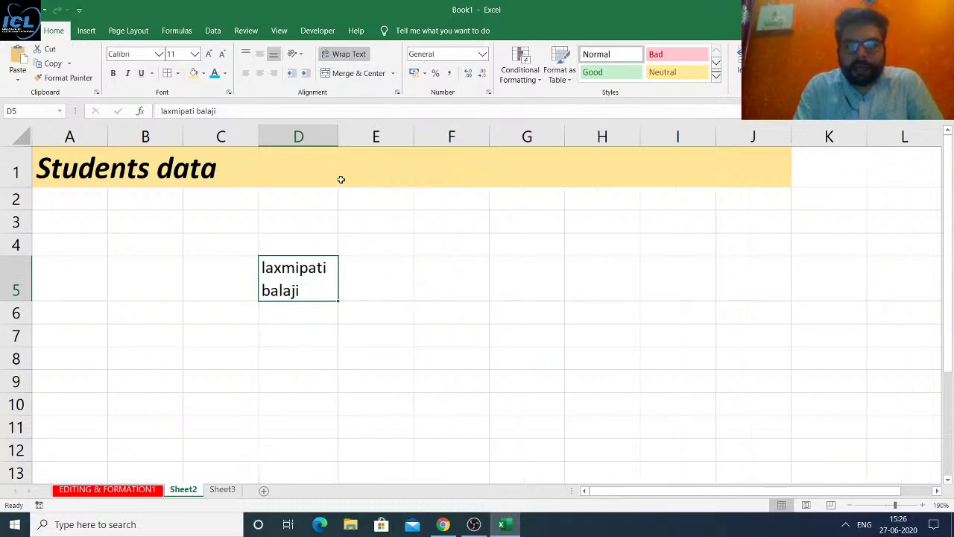
mouse_move(338, 137)
mouse_down()
mouse_move(357, 137)
mouse_move(329, 140)
mouse_up()
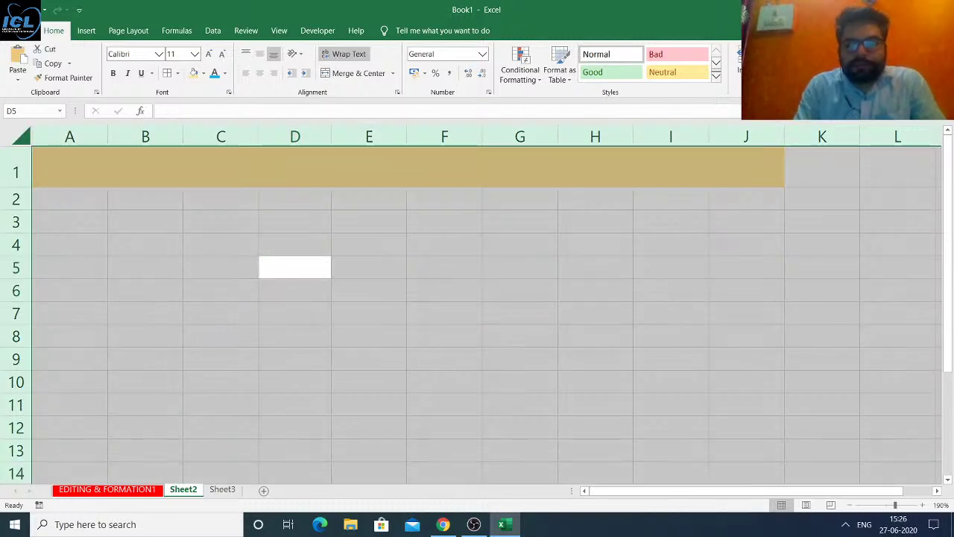
Clear all leftover formatting from Sheet2 and select cell A1.
click(920, 79)
click(857, 109)
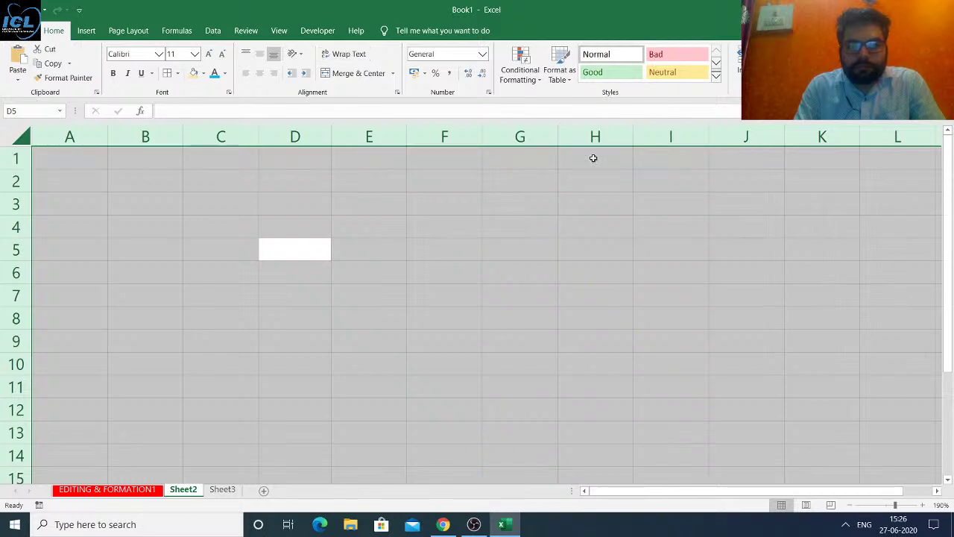
click(108, 160)
click(87, 163)
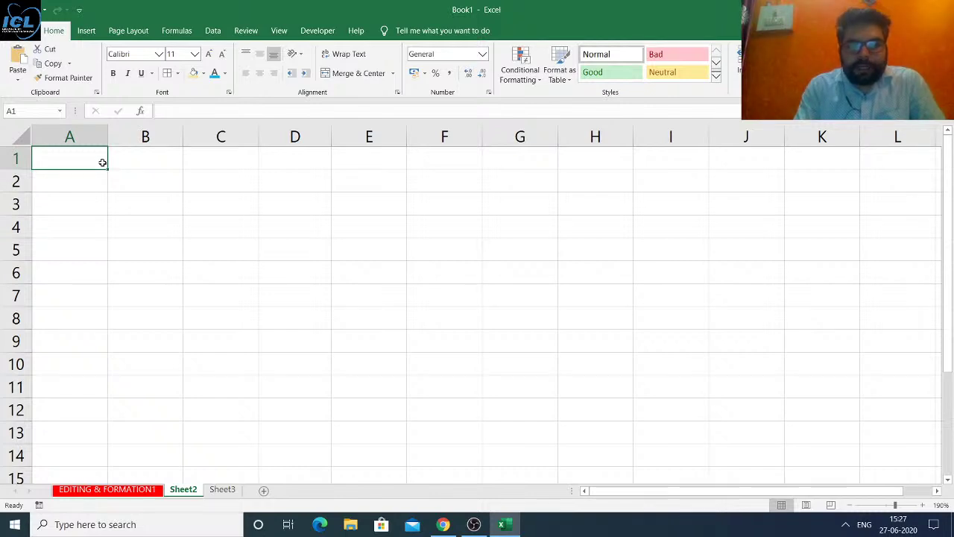
Enter the heading 'general' in A1 with 1, 5, 6, 10, 20, 4, 5, 66, 80 below it.
text(gene)
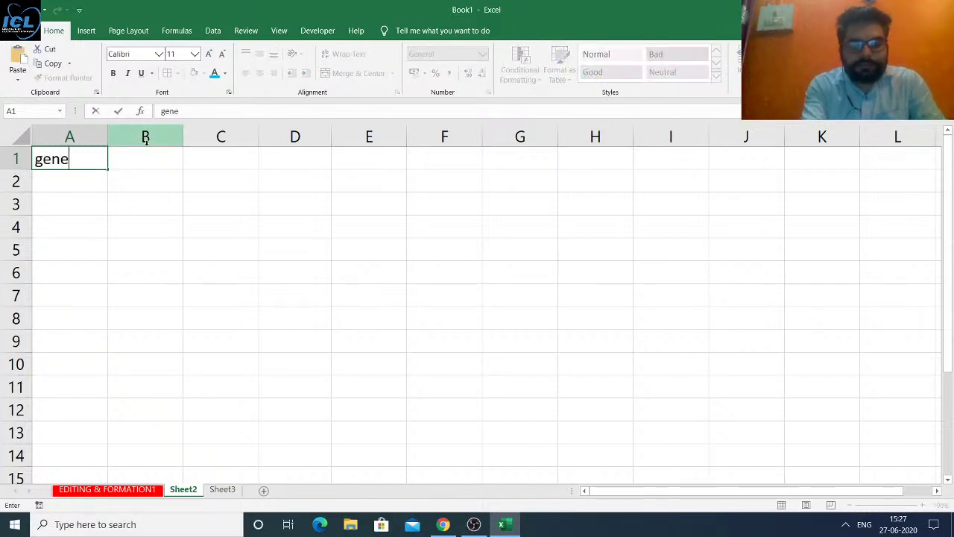
text(ral)
key(Return)
text(1)
key(Return)
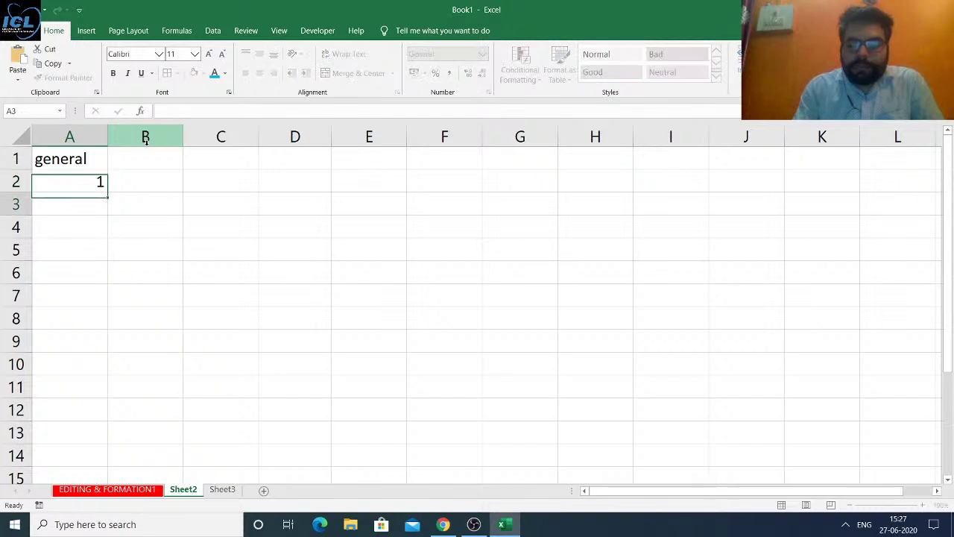
text(5)
key(Return)
text(6)
key(Return)
text(10)
key(Return)
text(20)
key(Return)
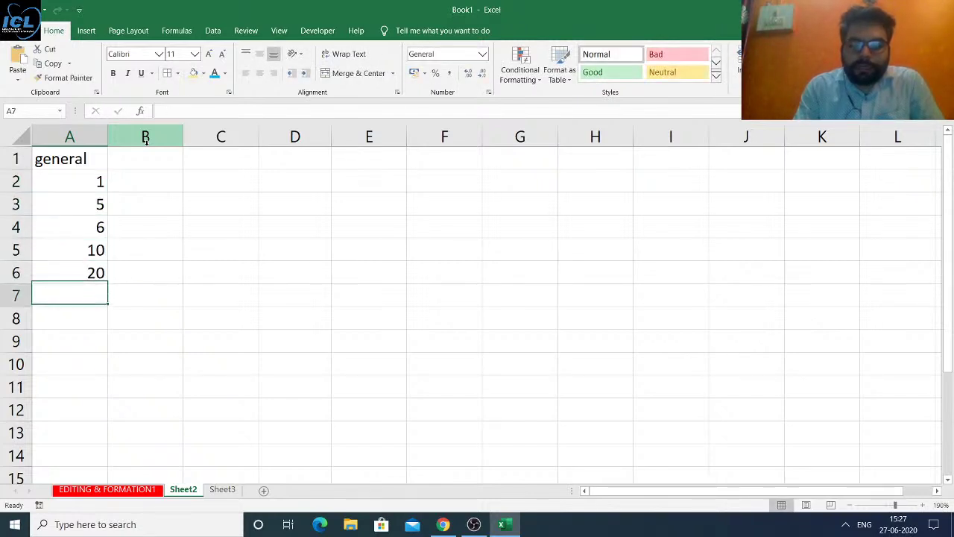
text(4)
key(Return)
text(56680)
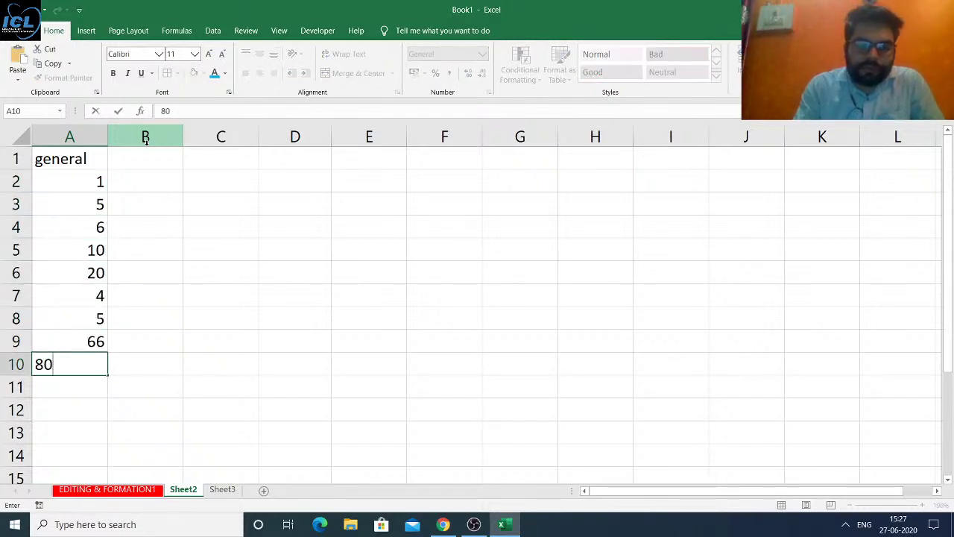
key(Return)
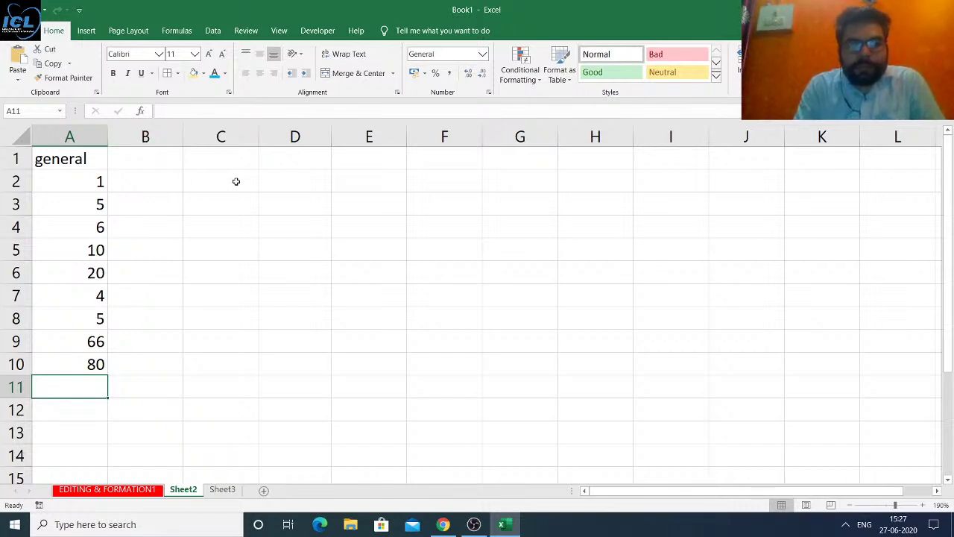
drag(235, 181, 240, 380)
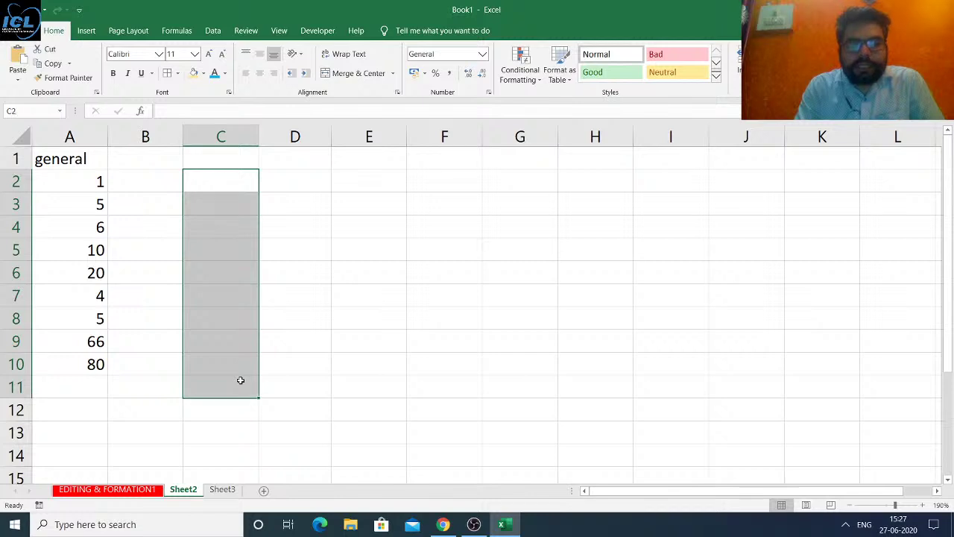
Apply the Number format to C2:C11 and enter 12, 35 and 62.
click(482, 55)
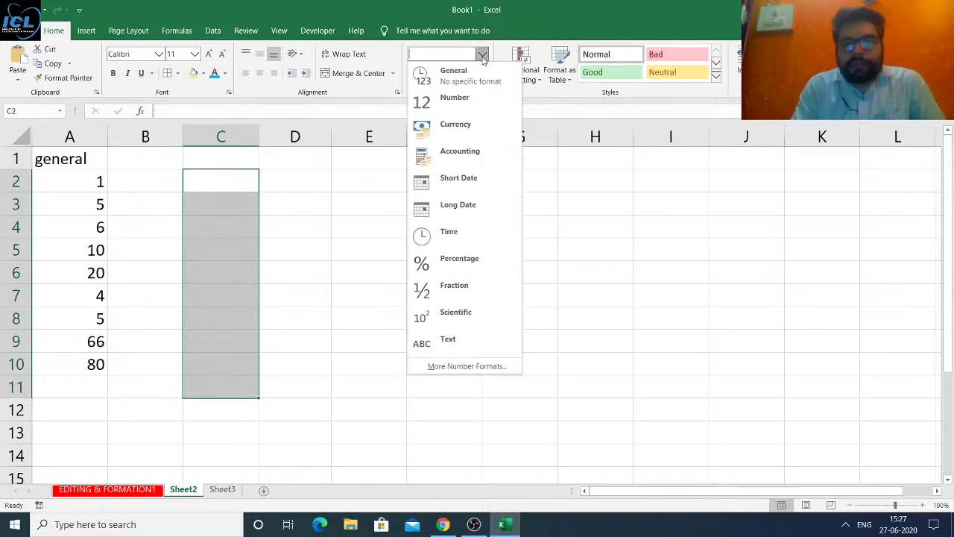
click(478, 105)
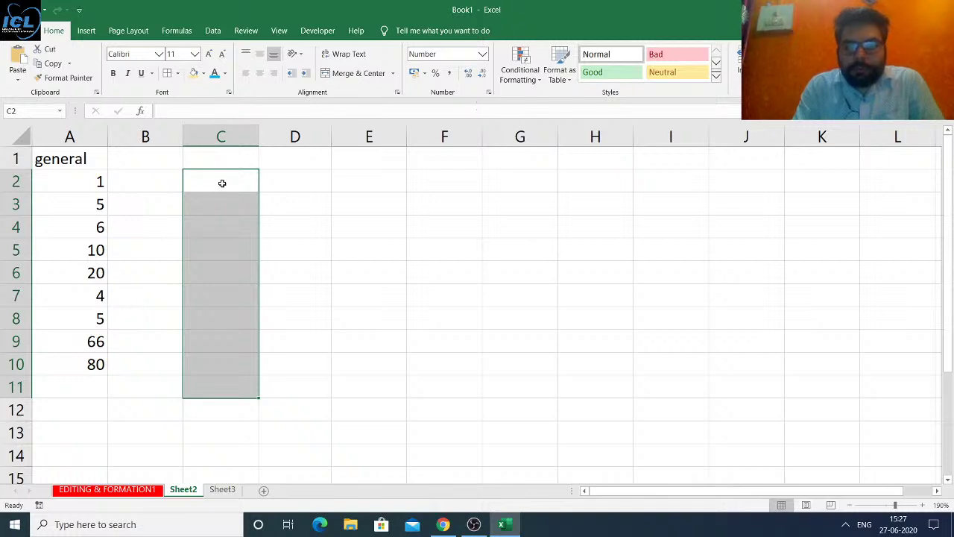
text(12)
key(Return)
text(35)
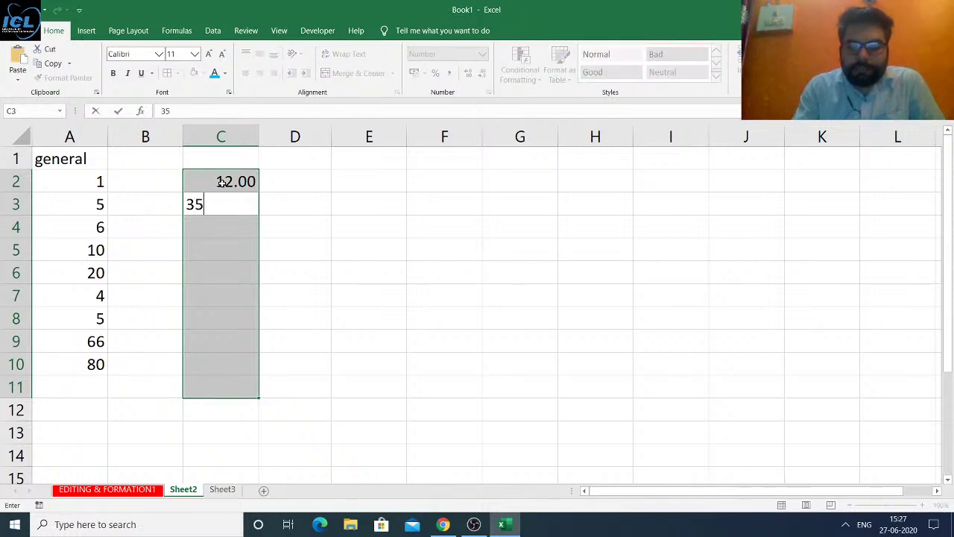
key(Return)
text(62)
key(Return)
Continue column C with 425, 514, 58, 24, 21 and 25.
text(425 514)
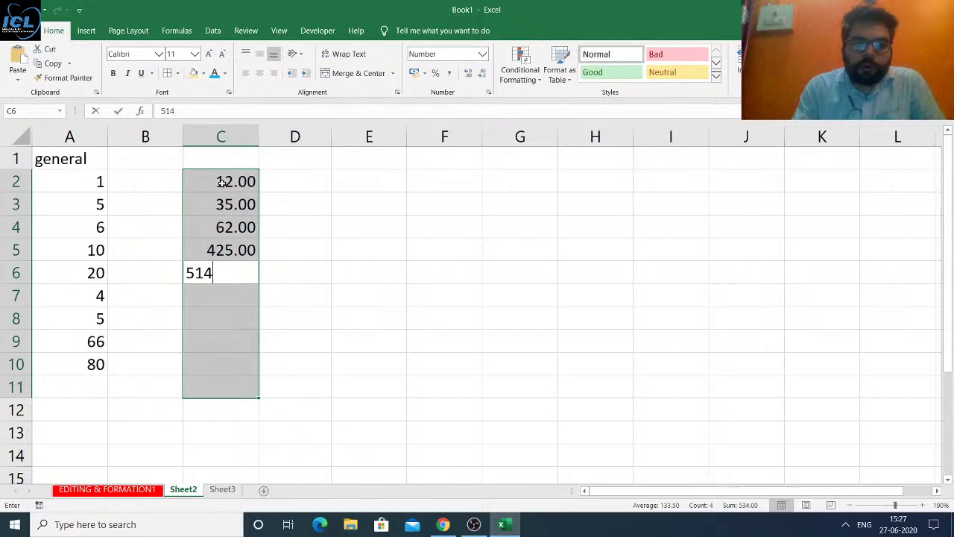
key(Return)
text(58)
key(Return)
text(24)
key(Return)
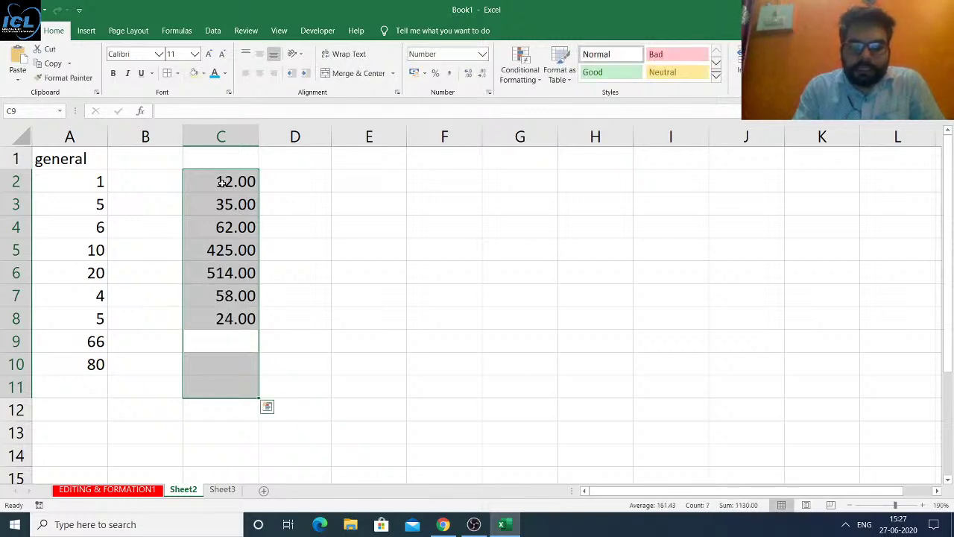
text(21)
key(Return)
text(25)
key(Return)
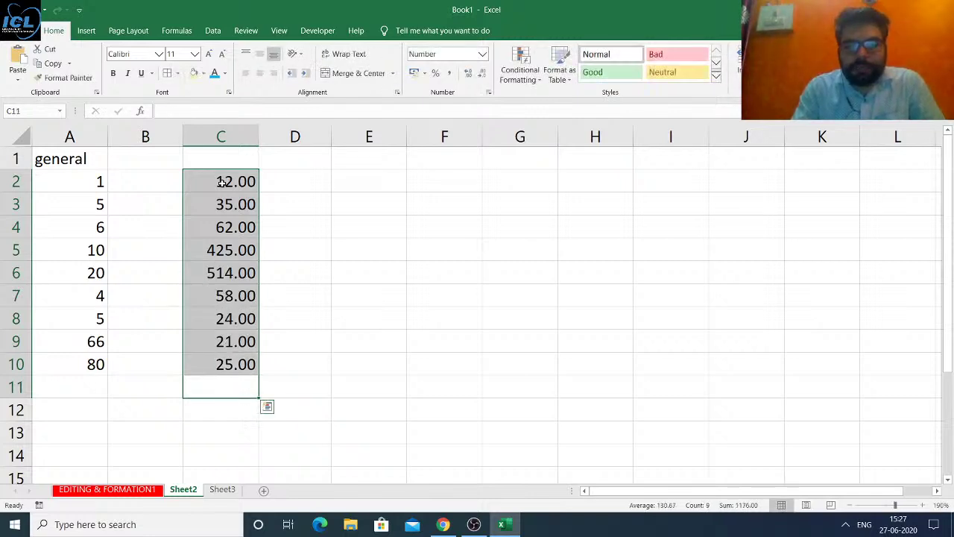
Type the headings number, date and long date in C1, E1 and G1.
click(221, 154)
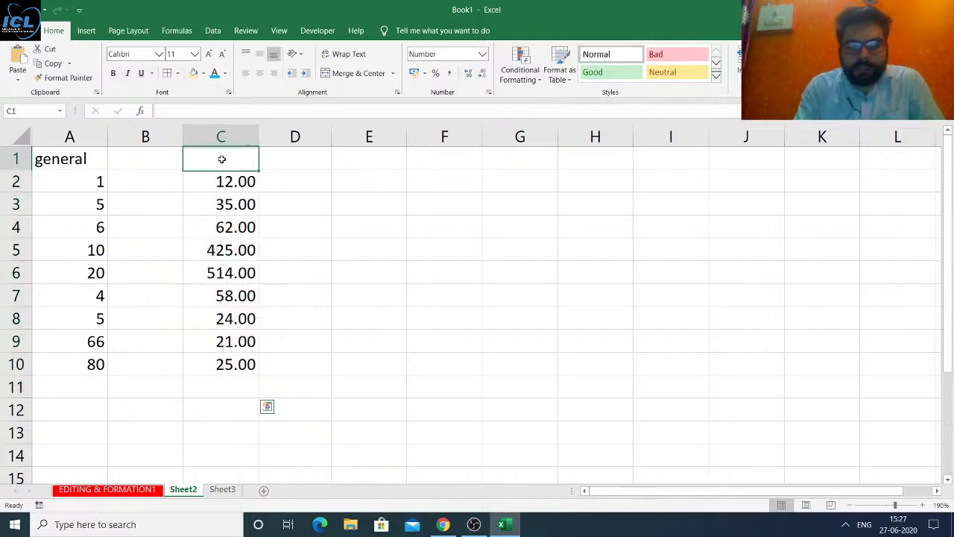
text(number)
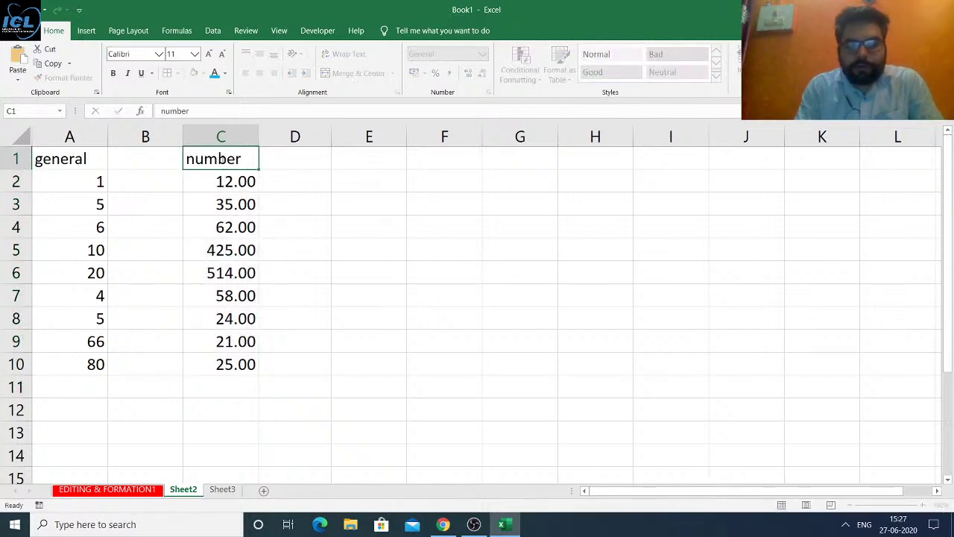
key(Right)
key(Right)
text(d)
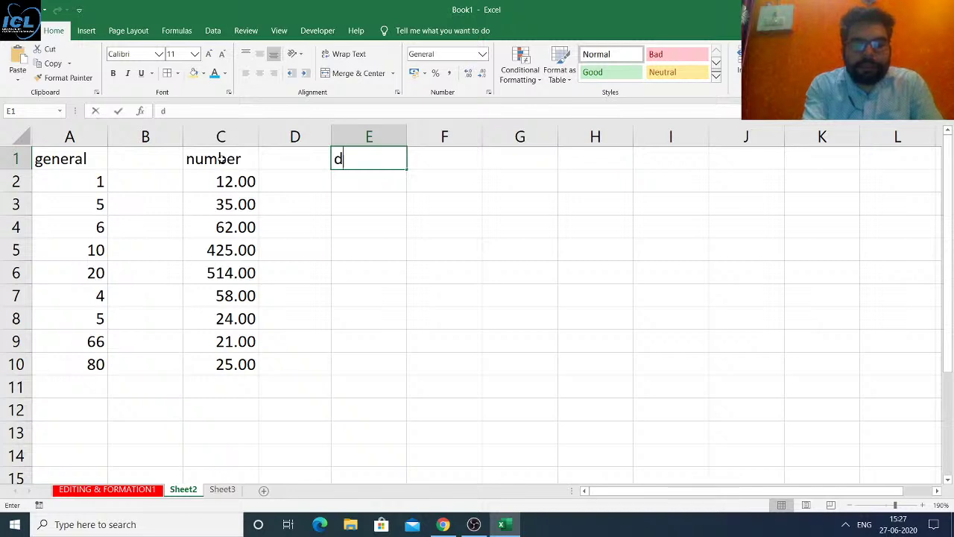
text(ate)
key(Return)
key(Right)
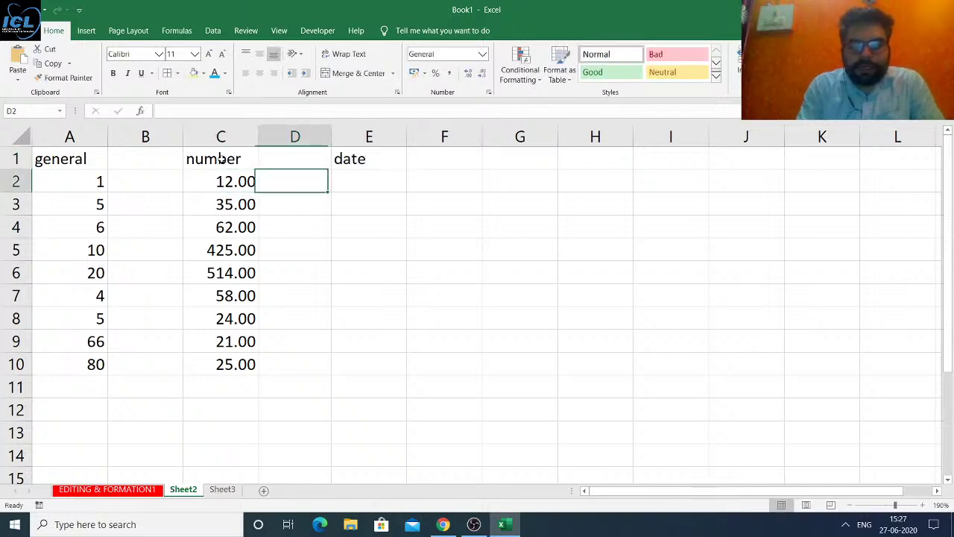
key(Right)
key(Right)
key(Up)
key(Right)
text(l)
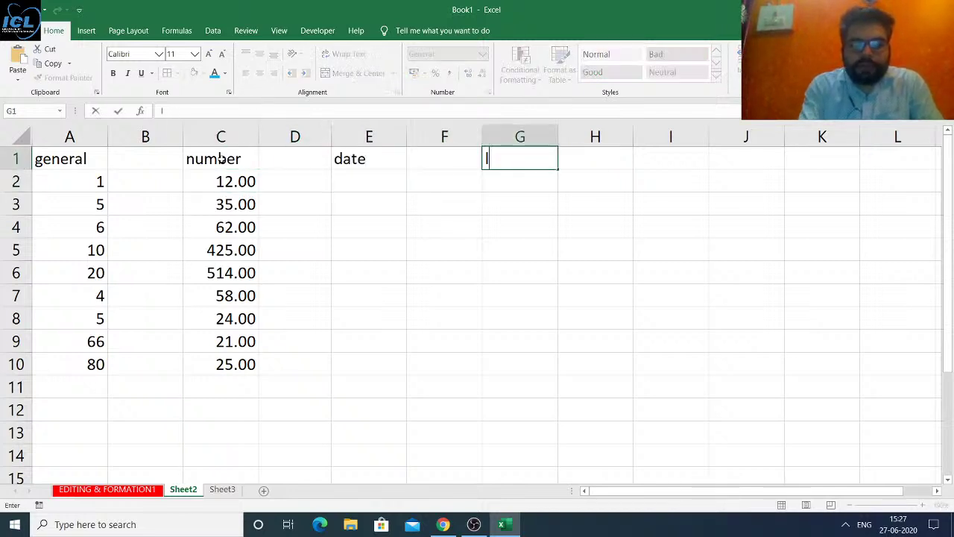
text(ong )
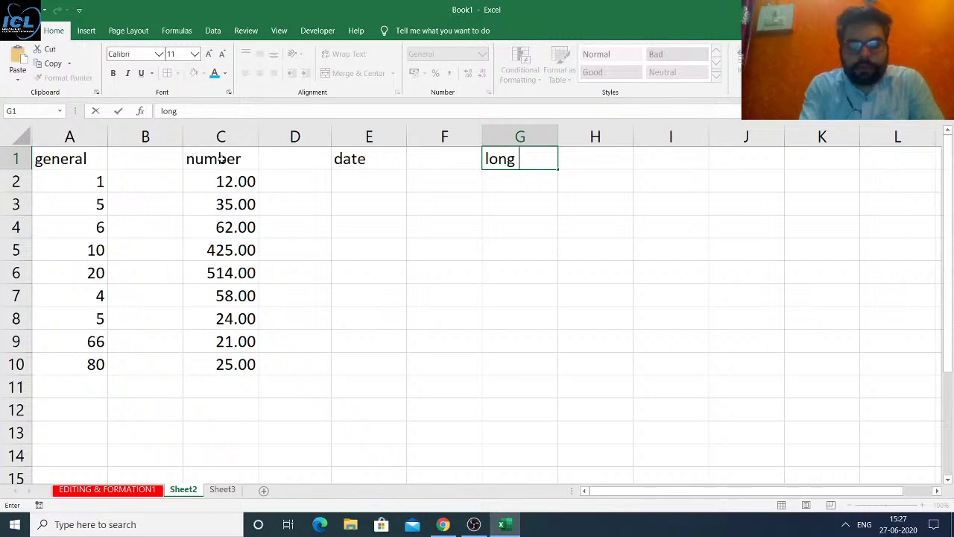
text(date)
key(Return)
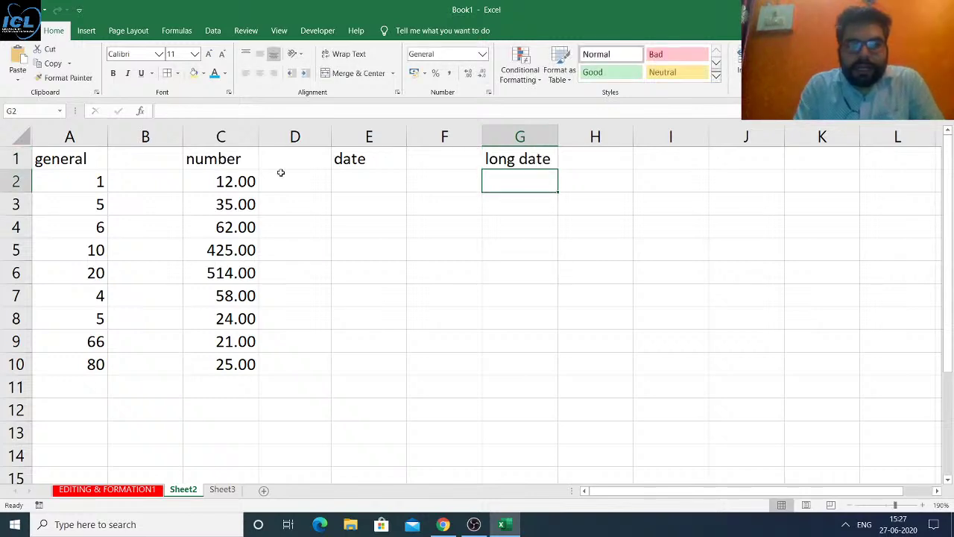
Enter 27-06-2020 in E2 and fill daily dates down to E12, ending 07-07-2020.
click(370, 175)
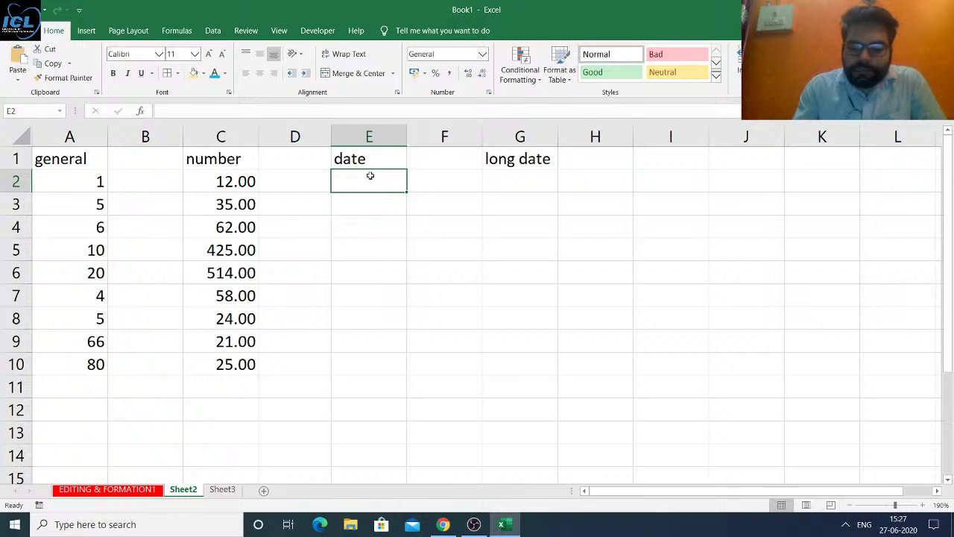
text(2)
text(7-)
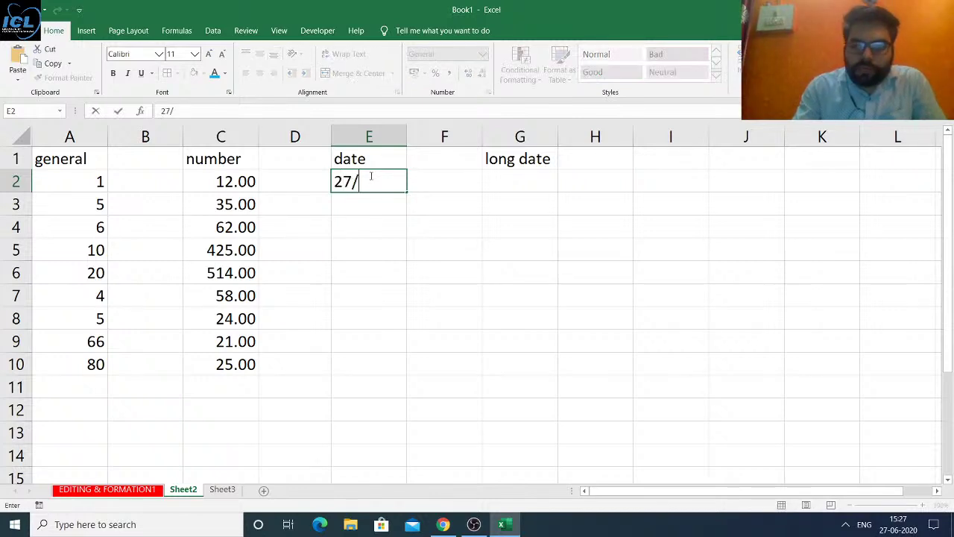
text(06-2020)
key(Return)
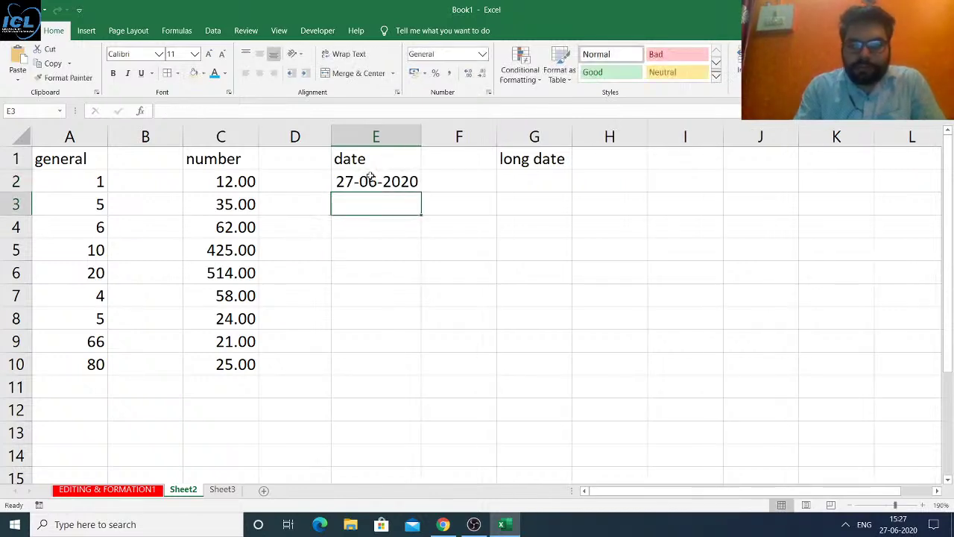
click(378, 183)
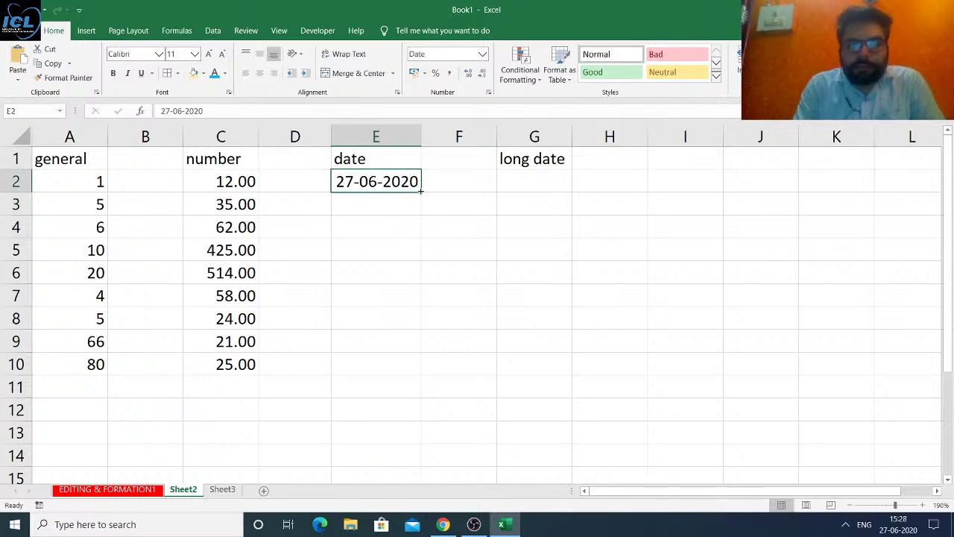
drag(422, 193, 420, 419)
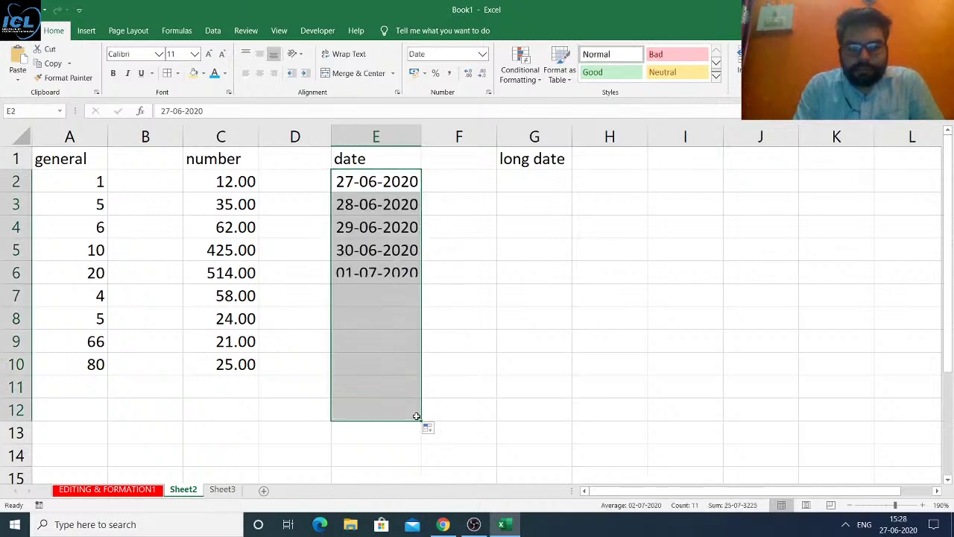
click(482, 55)
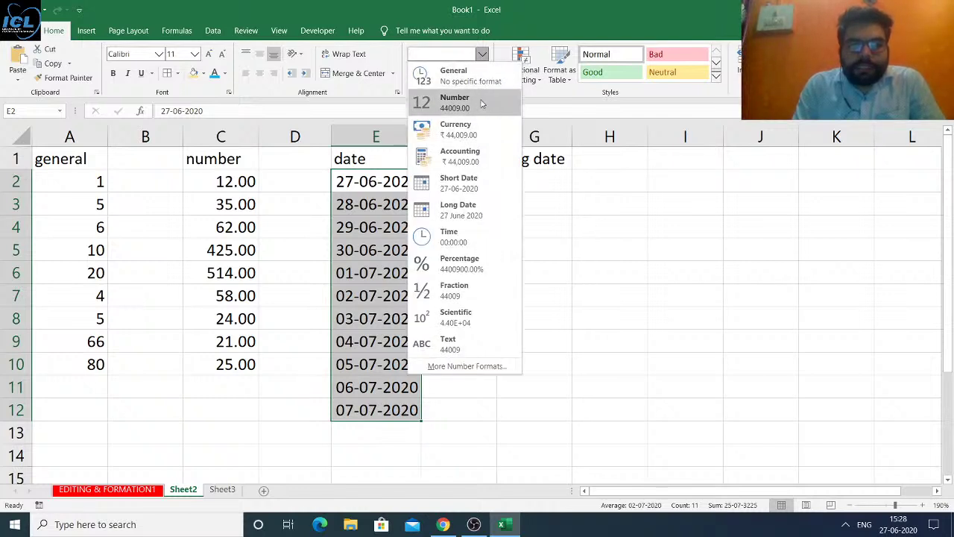
click(481, 186)
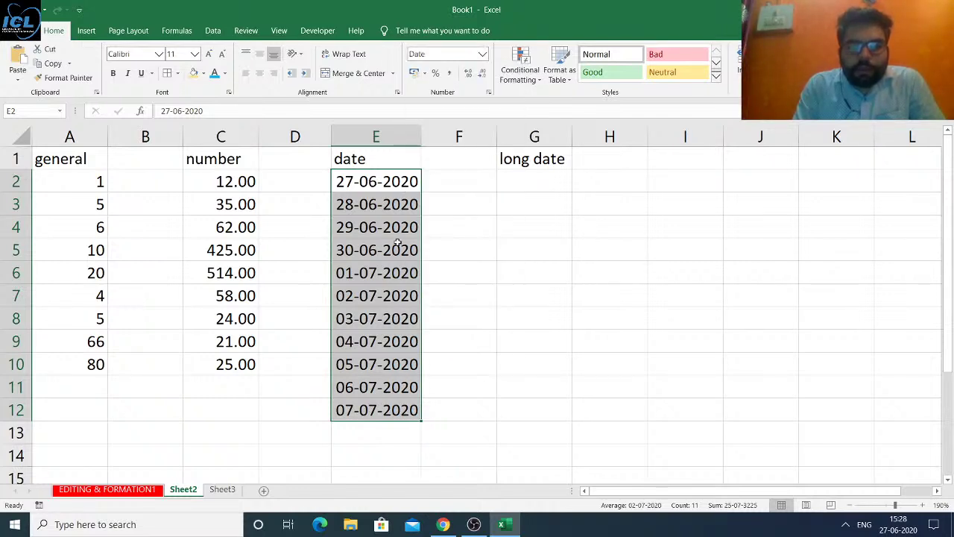
Copy the dates from E2:E12 into G2 and autofit column G.
key(ctrl+c)
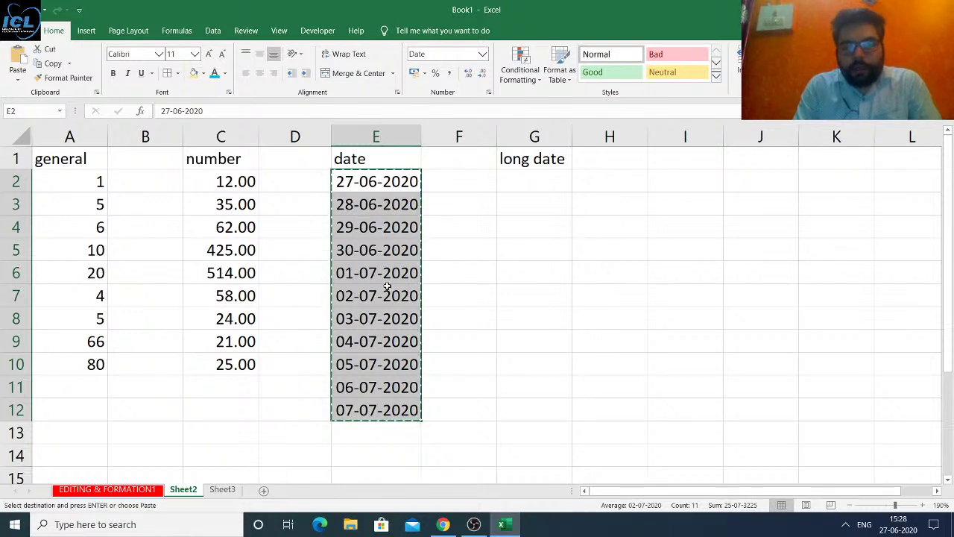
click(531, 179)
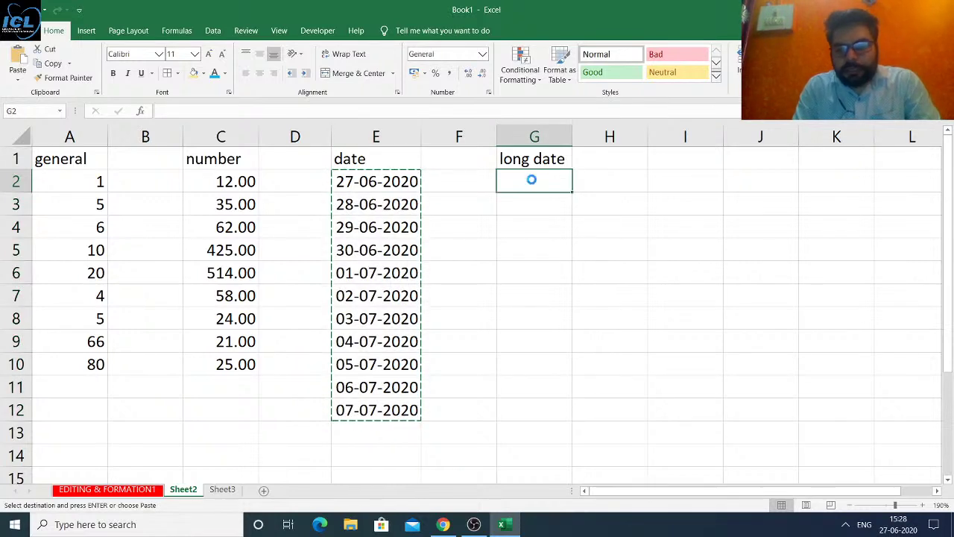
key(ctrl+v)
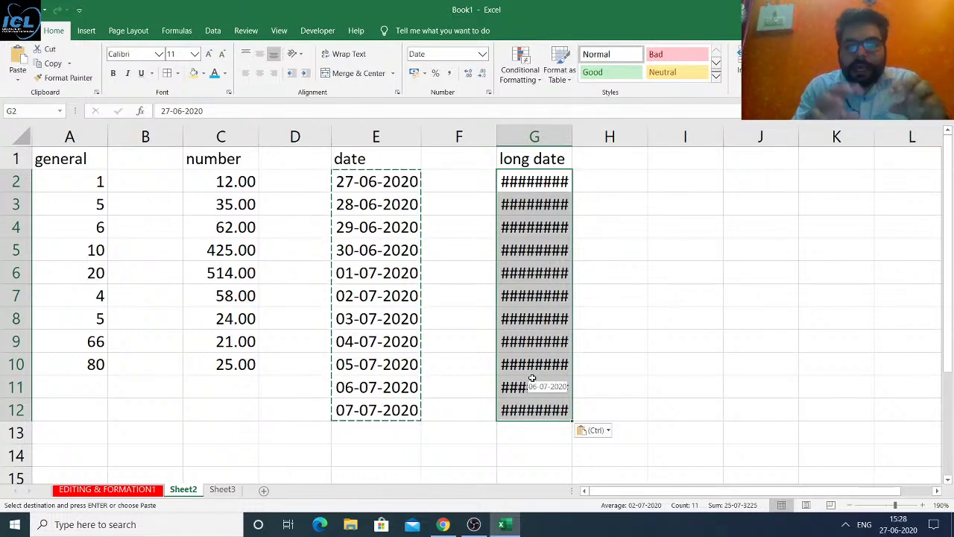
double_click(571, 130)
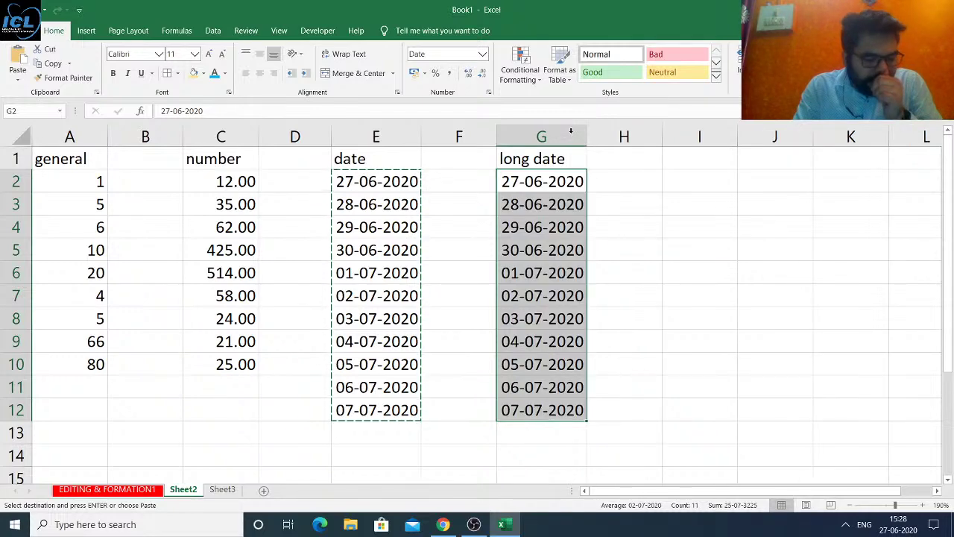
Format G2:G12 as Long Date so they read like 27 June 2020.
click(483, 55)
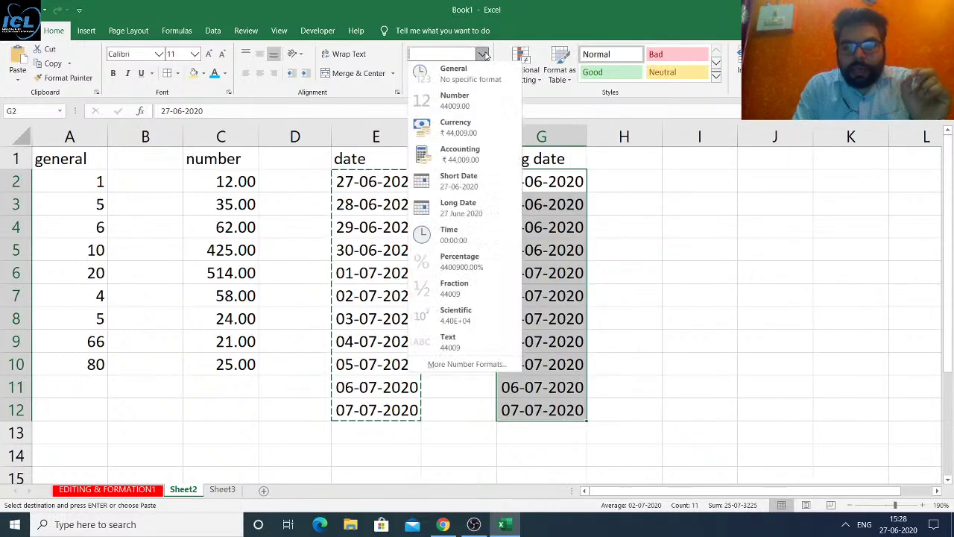
click(480, 214)
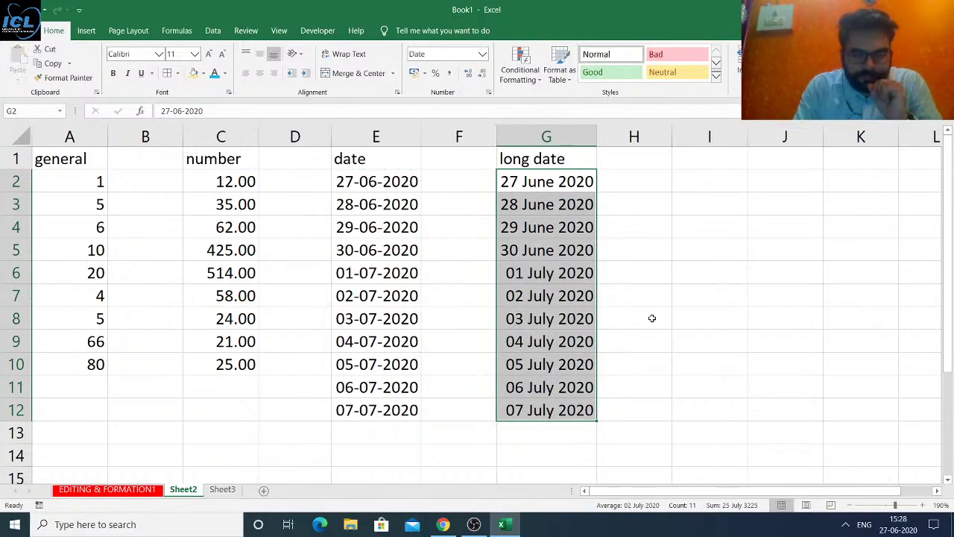
click(482, 55)
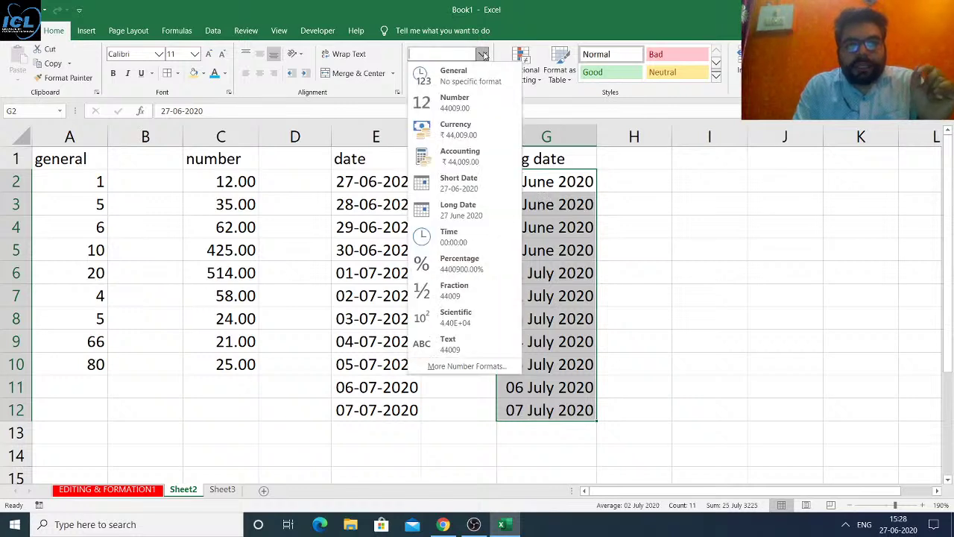
click(663, 160)
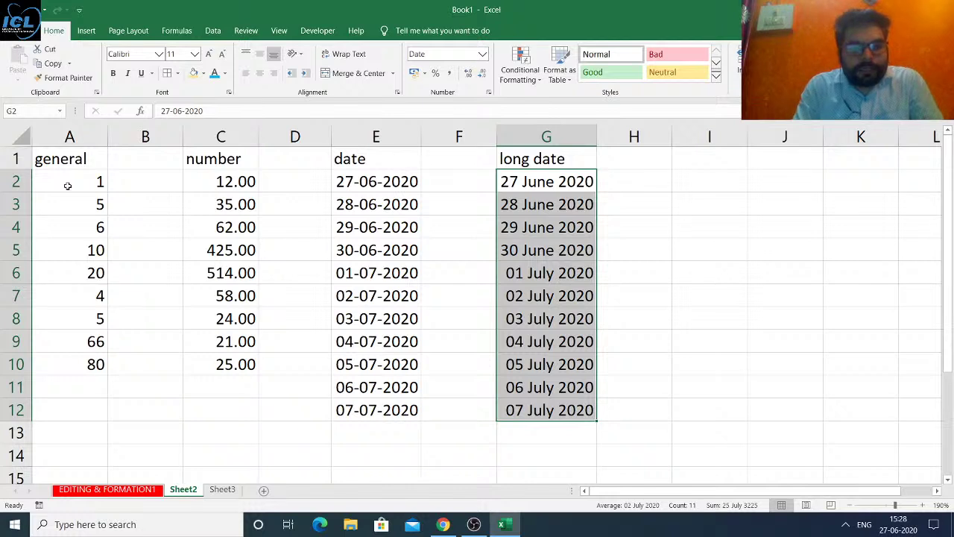
Format I2:I12 as Currency and J2:J12 as Accounting.
drag(697, 169, 713, 403)
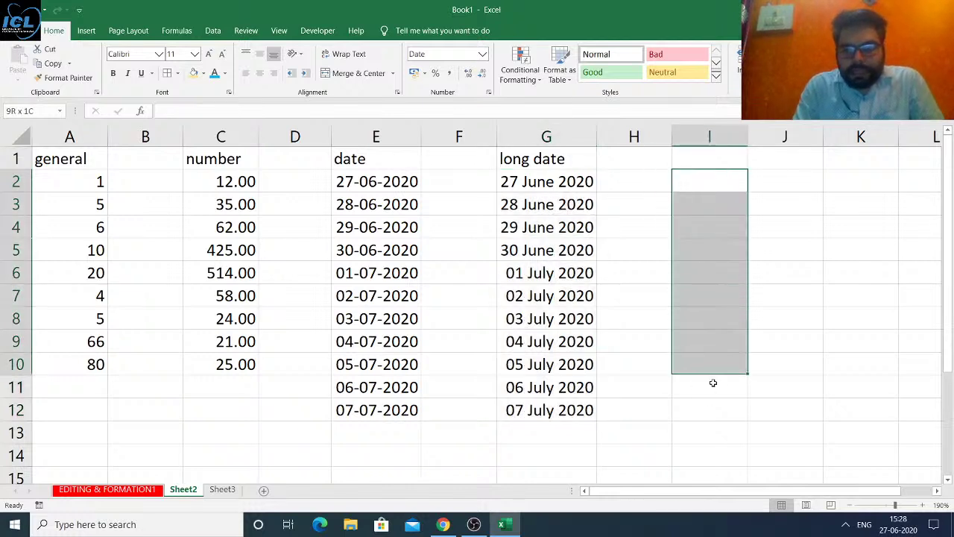
click(482, 55)
click(462, 127)
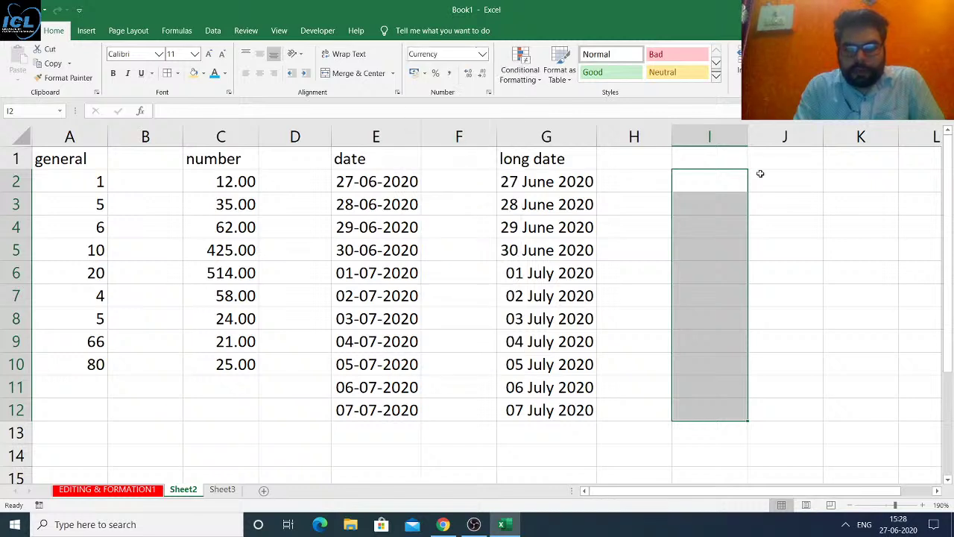
drag(777, 174, 790, 402)
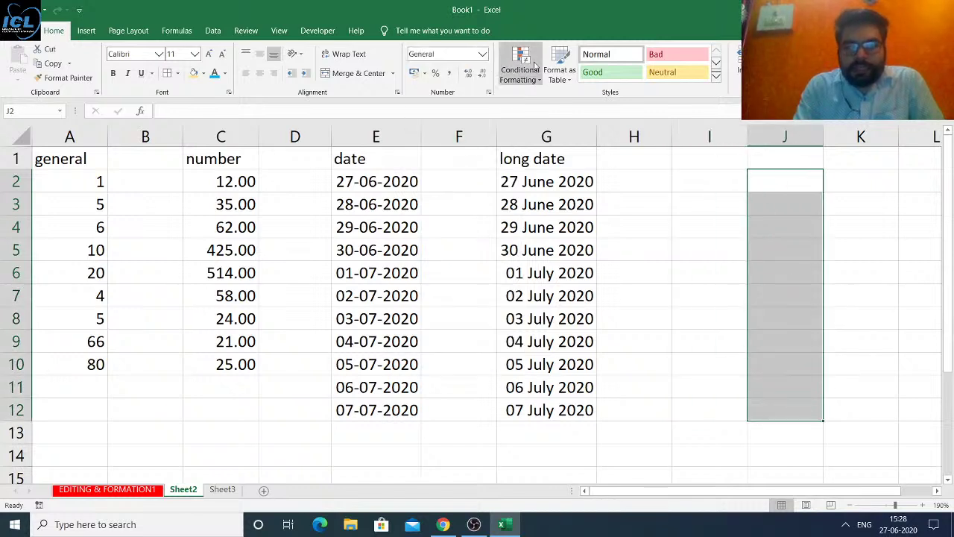
click(483, 55)
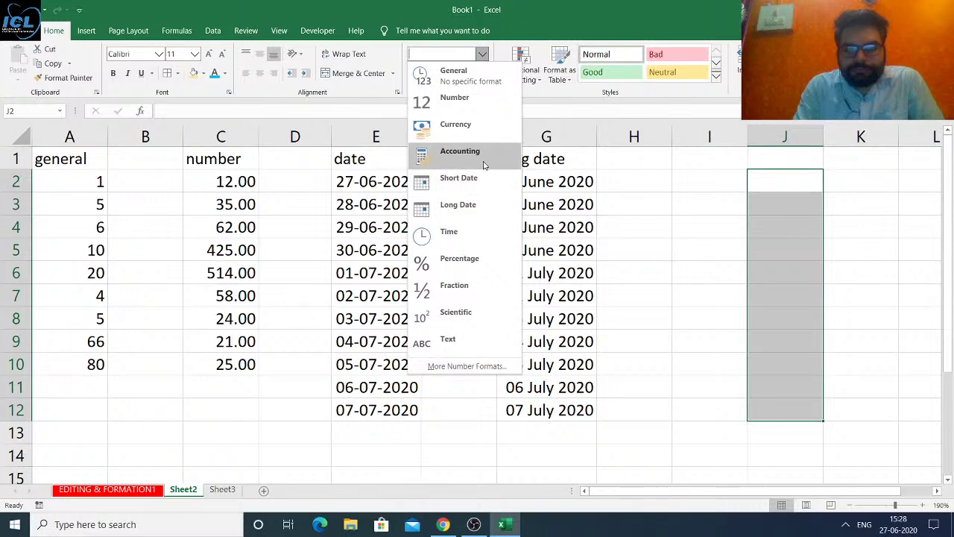
click(484, 157)
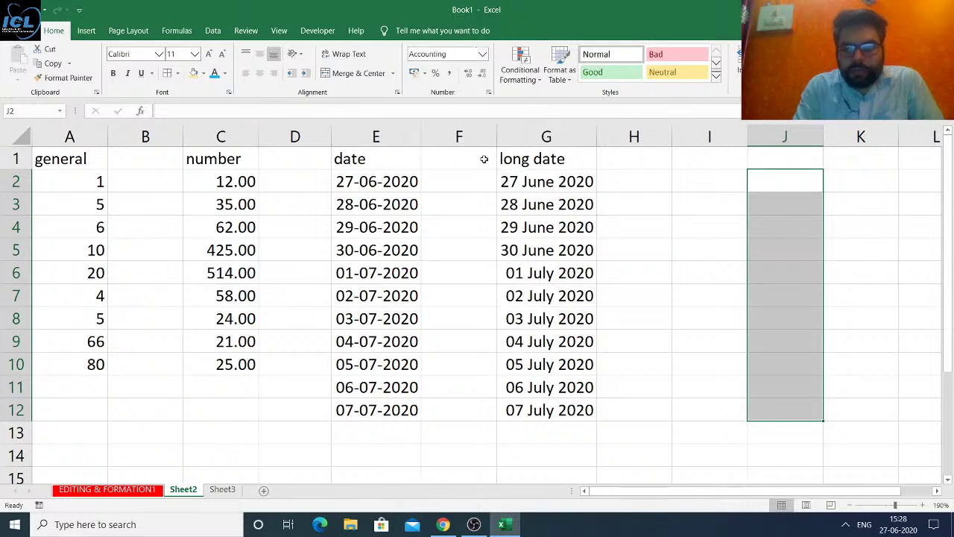
Type the heading c in I1 and start the acct heading in J1.
drag(728, 173, 724, 196)
click(724, 179)
click(712, 158)
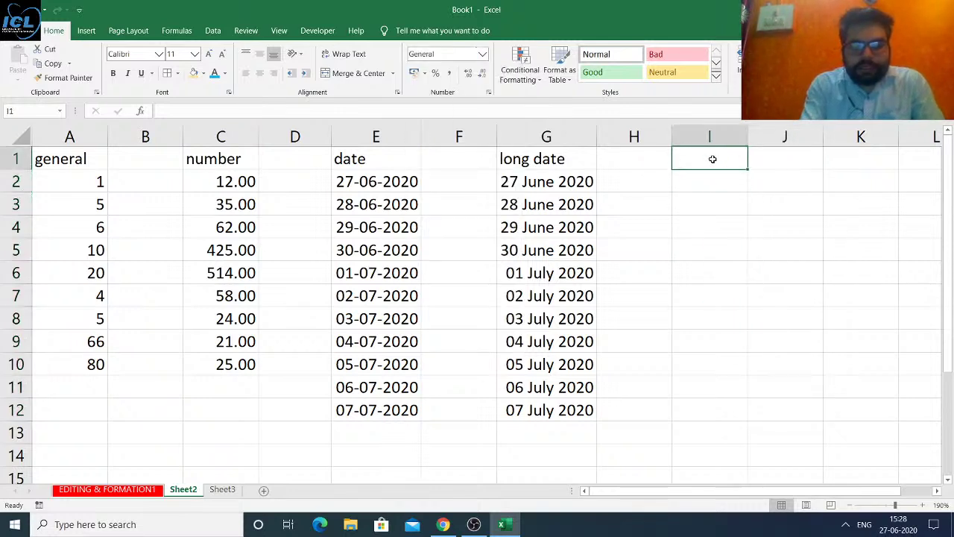
text(c)
key(Tab)
text(aa)
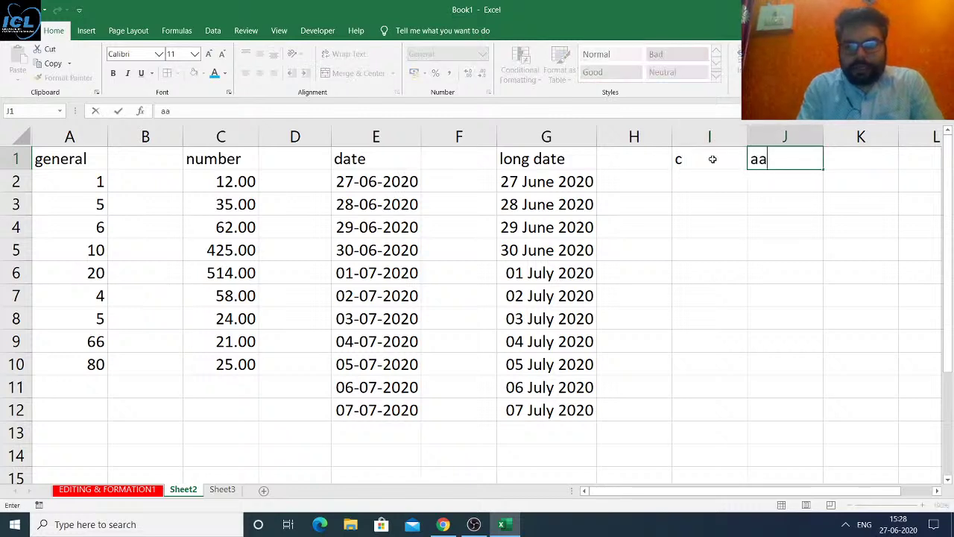
text(ct)
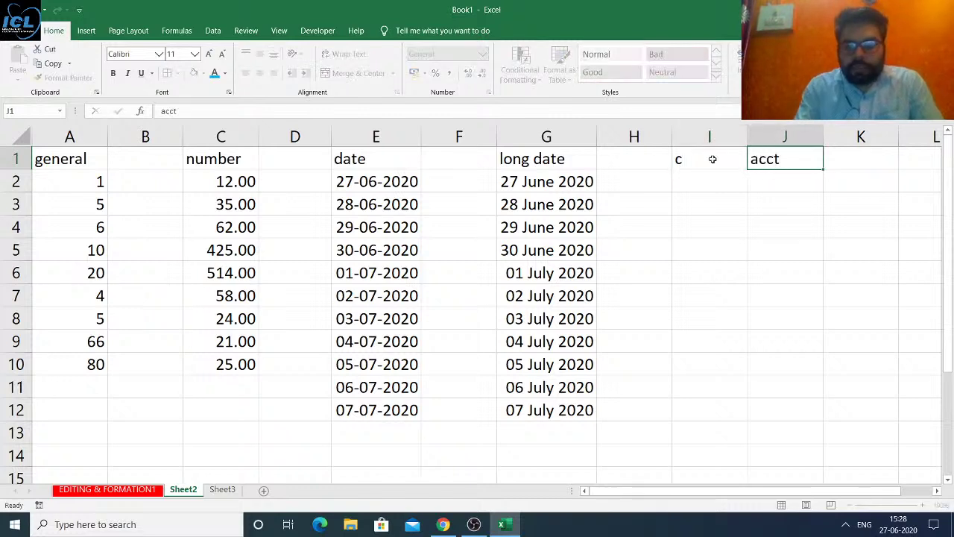
Enter the currency amounts 20, 20, 50, 60, 1 and 10 down I2:I7.
key(Return)
key(Right)
text(20)
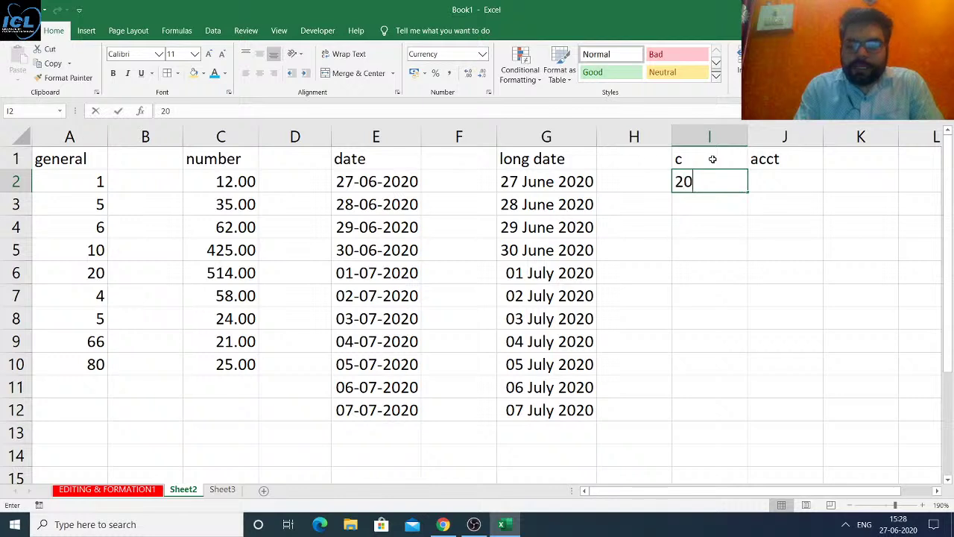
key(Return)
text(0)
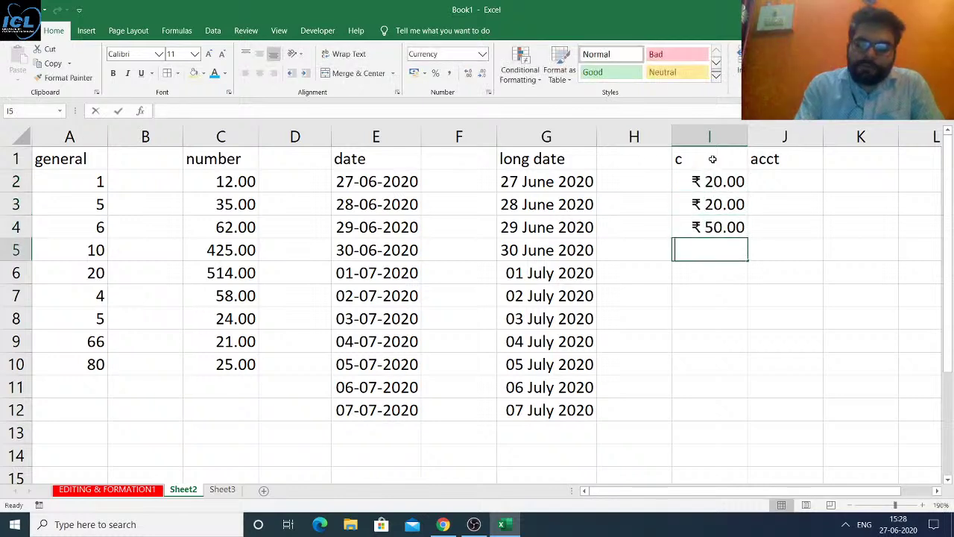
text( 50 60 1 0)
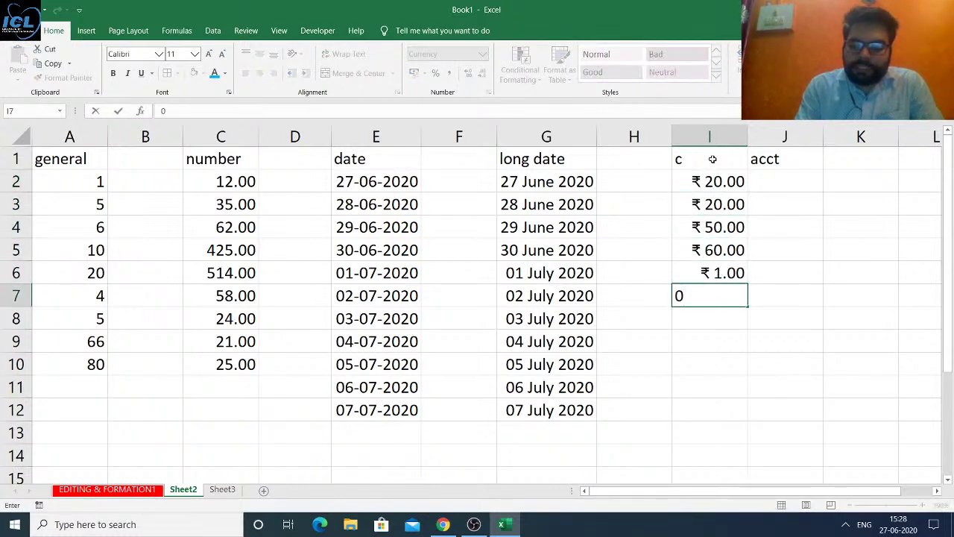
key(Return)
Enter 20, 302, 12, 154 and 25 down J2:J6 and dismiss the notification.
key(Right)
key(Up)
key(Up)
key(Up)
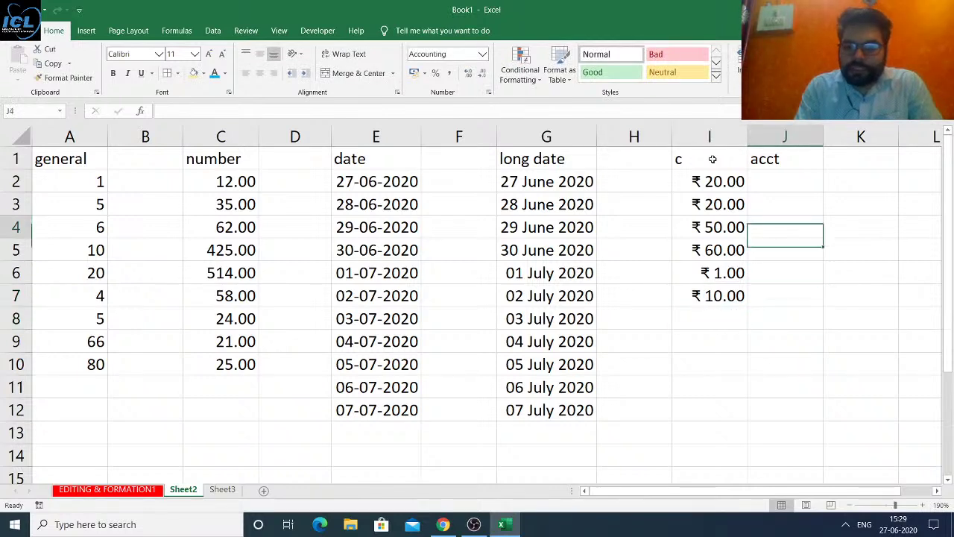
key(Up)
key(Up)
key(Up)
text(0)
key(Return)
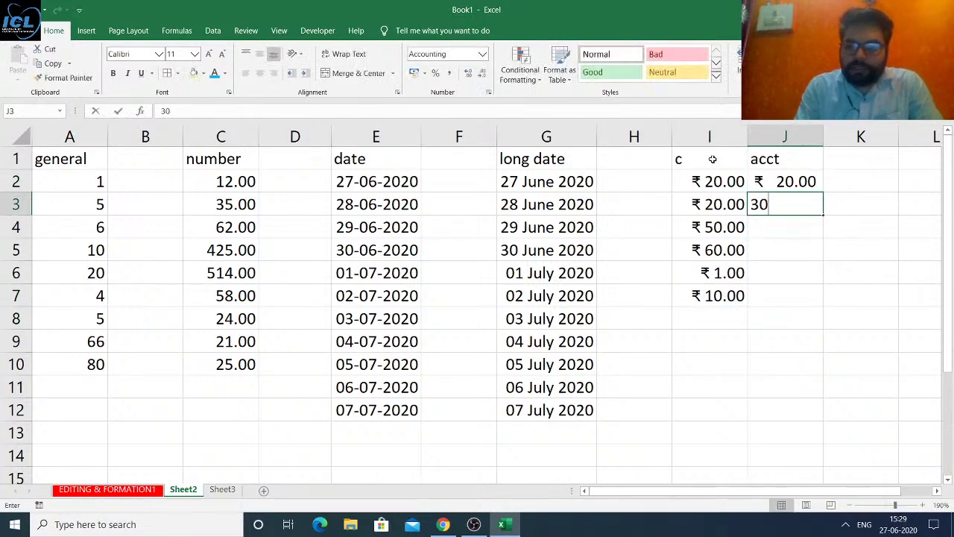
text(2)
key(Return)
text(12)
key(Return)
text(154)
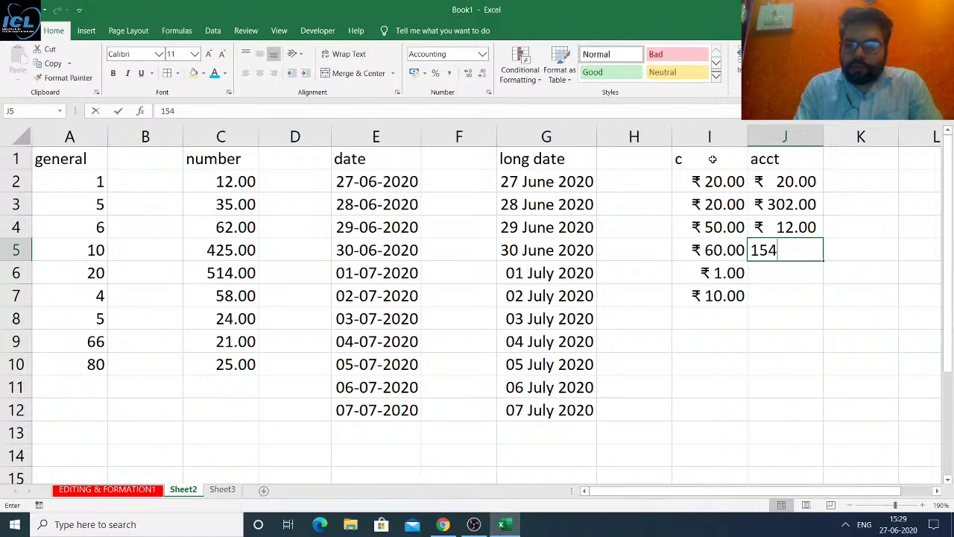
key(Return)
text(25)
key(Return)
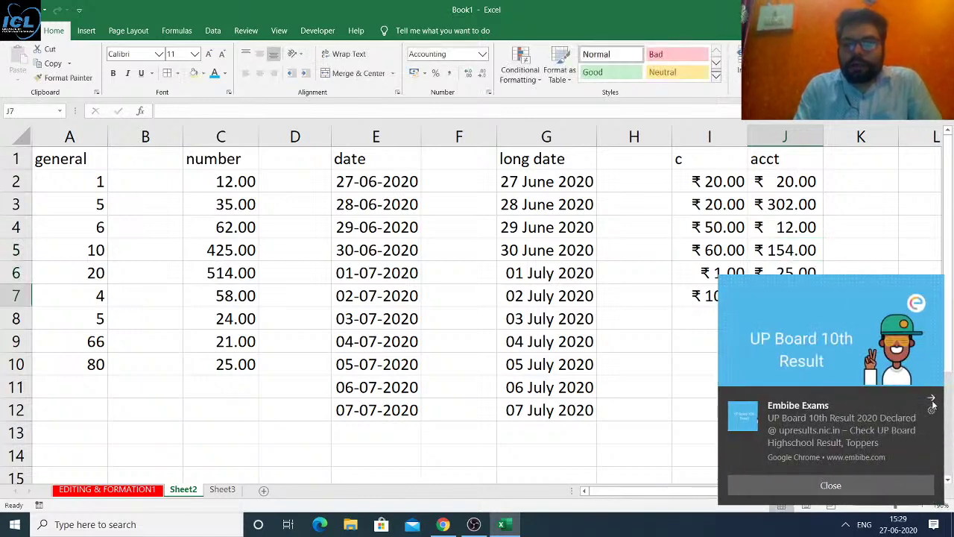
click(931, 400)
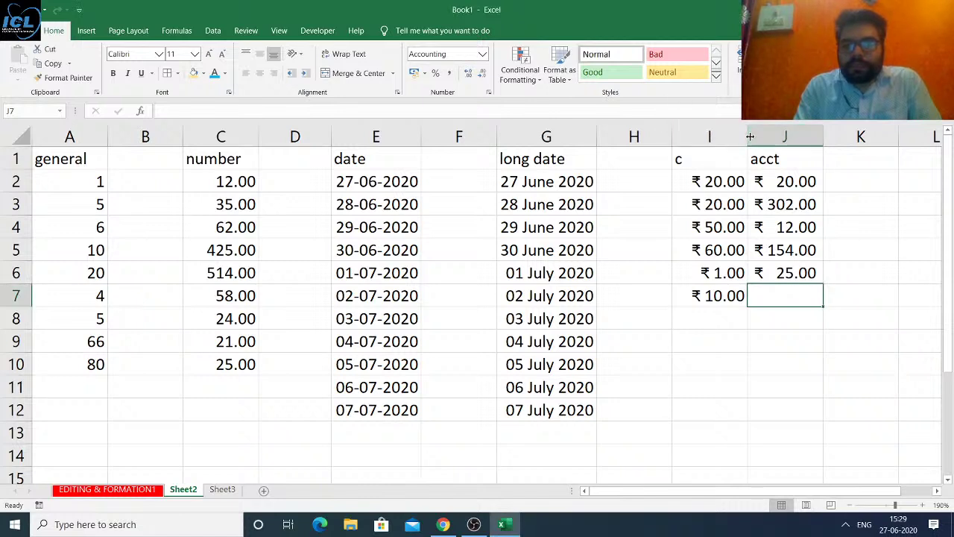
Widen columns I and J to compare currency and accounting symbol alignment.
drag(750, 137, 822, 136)
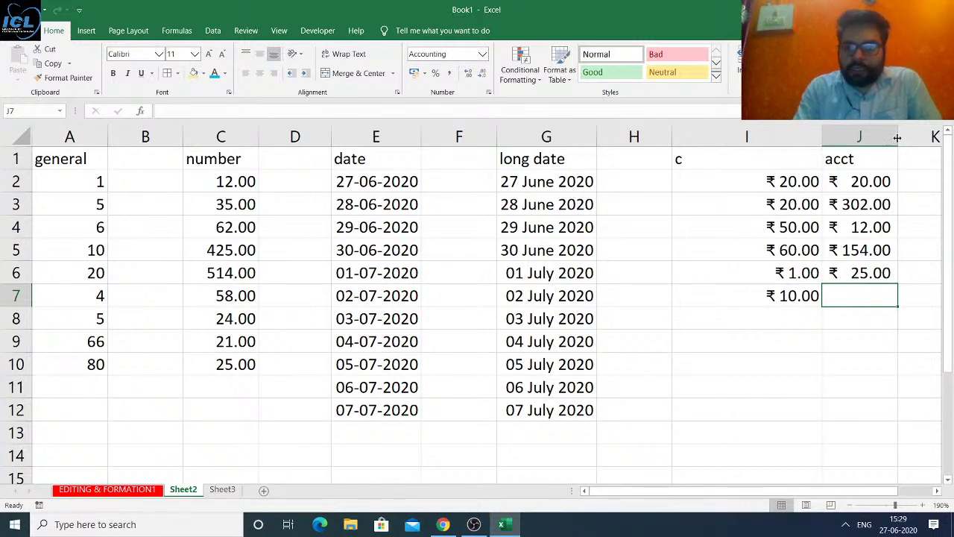
drag(897, 137, 939, 136)
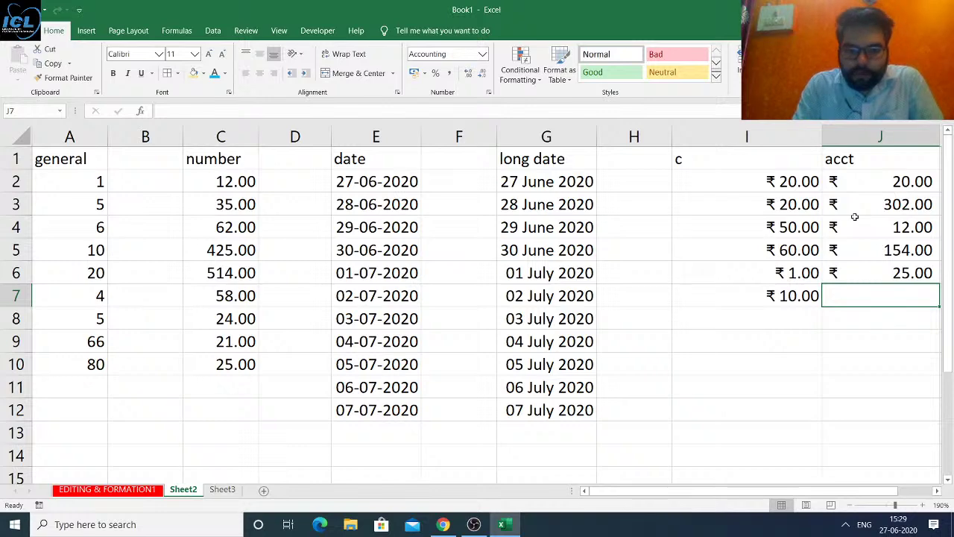
click(489, 93)
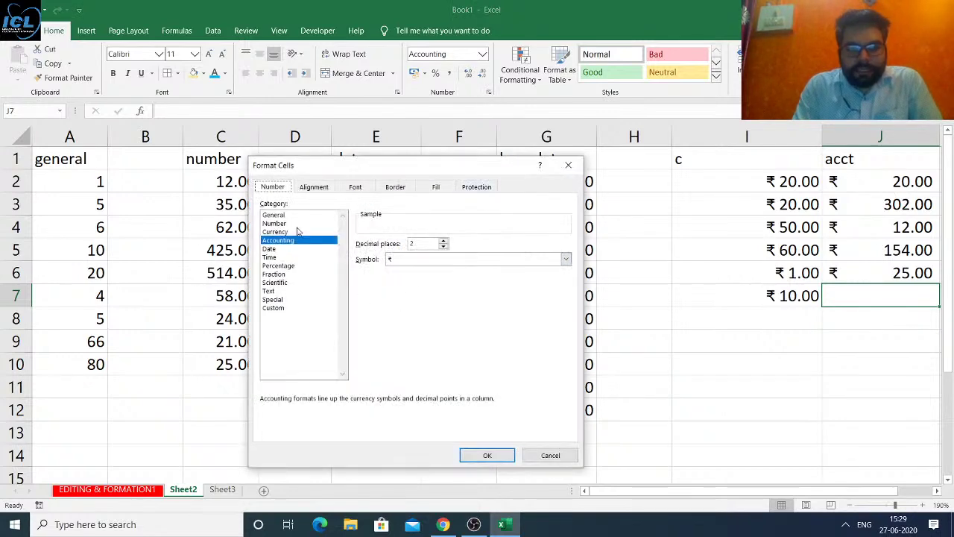
click(551, 455)
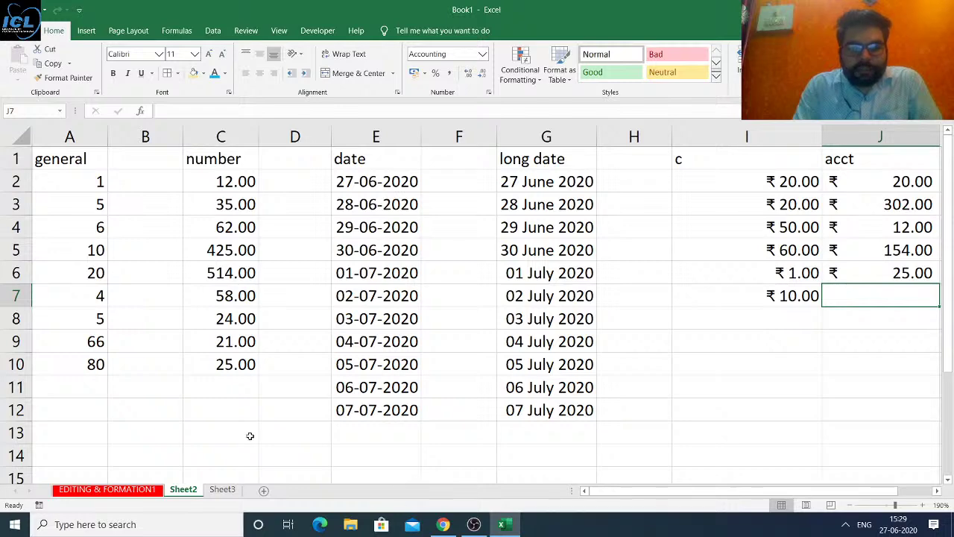
click(937, 490)
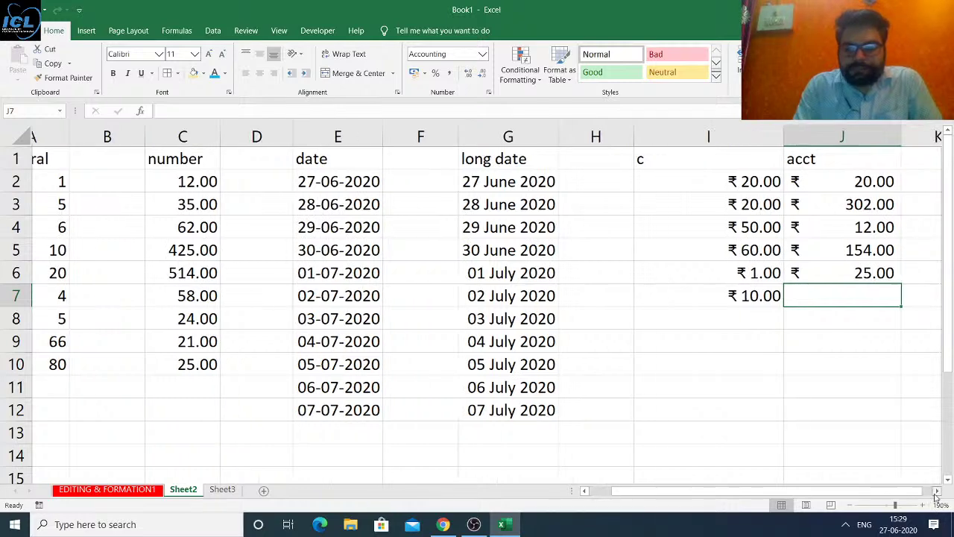
Enter 121212121, 254545 and 56565 in L2:L4.
click(579, 182)
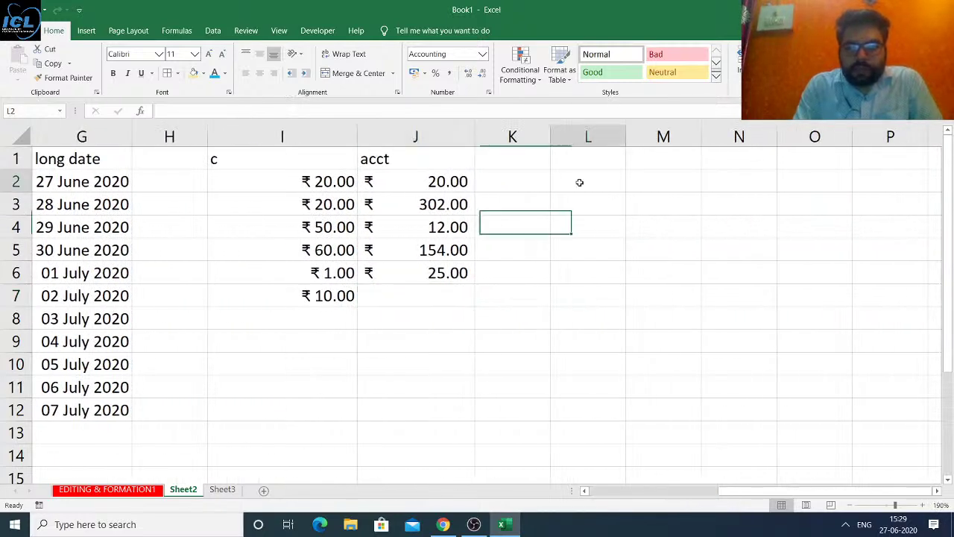
text(12121212)
key(Return)
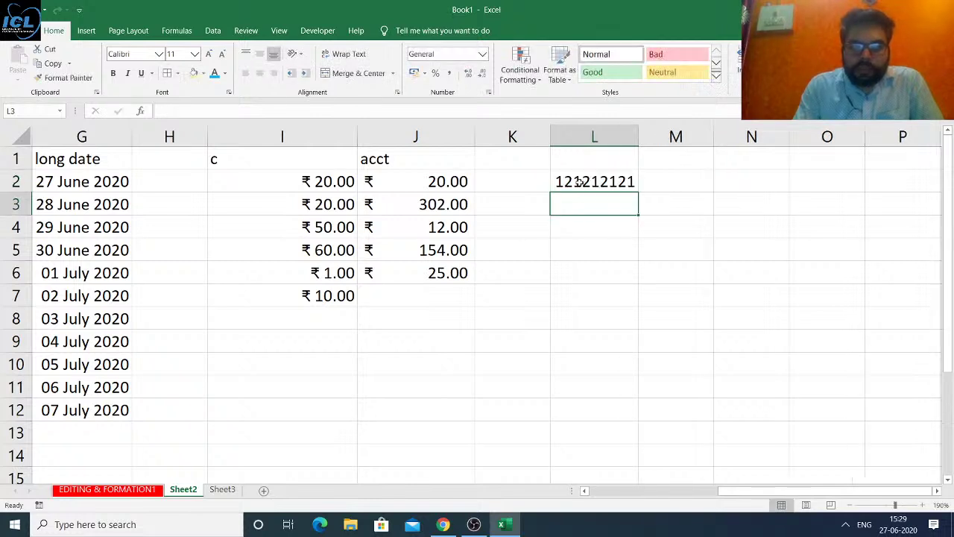
text(254545)
key(Return)
text(5656)
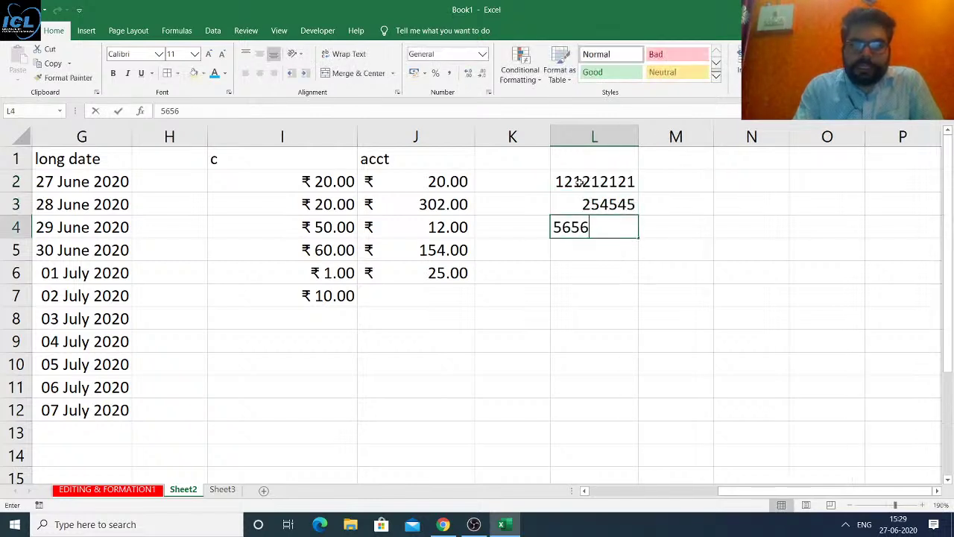
text(5)
key(Return)
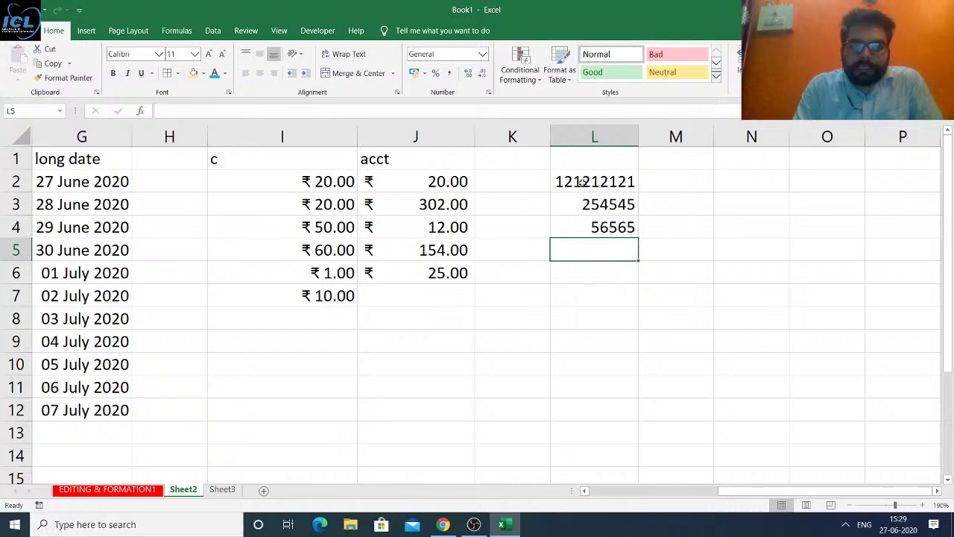
Apply Comma Style to L2:L6 with five decimal places, then switch to YouTube Studio.
drag(581, 182, 594, 274)
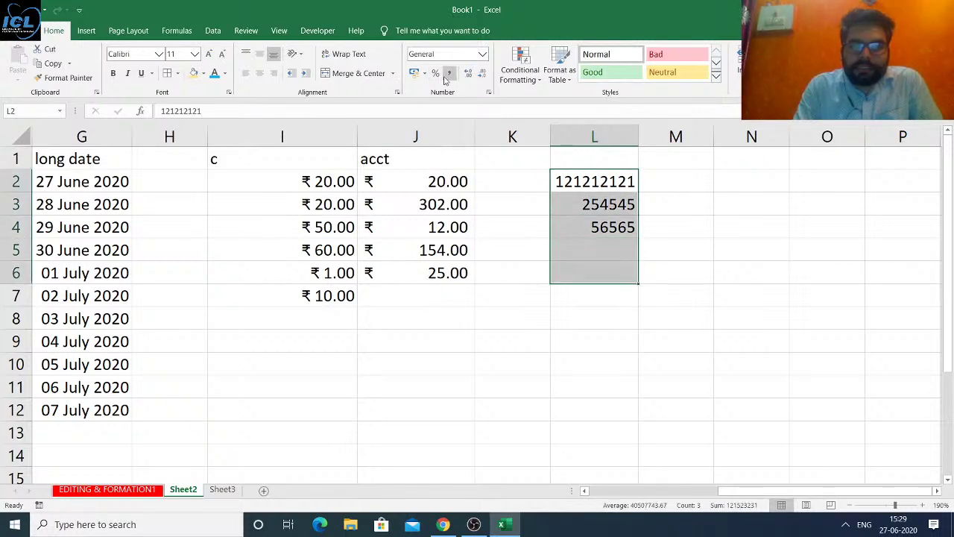
click(449, 79)
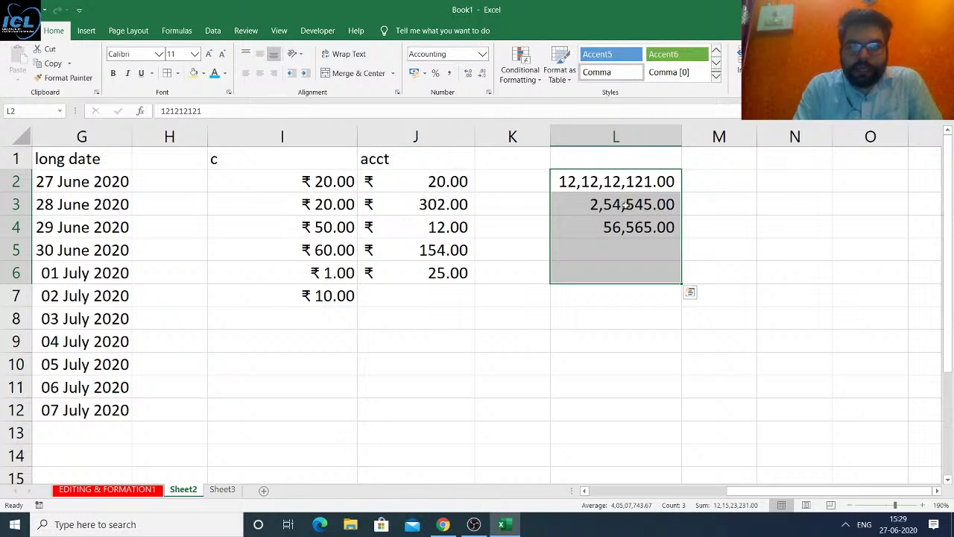
click(482, 79)
click(482, 79)
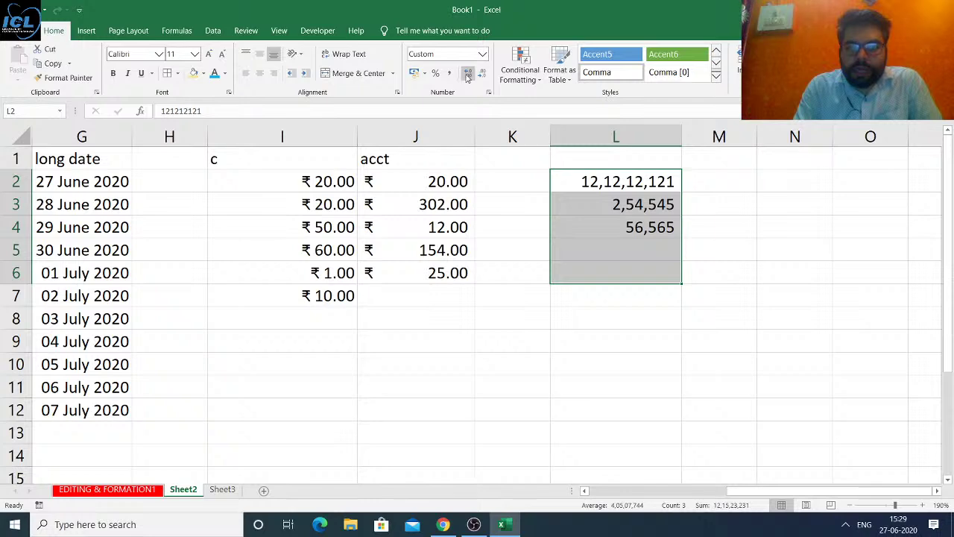
click(468, 77)
click(468, 77)
click(468, 77)
click(468, 77)
click(468, 77)
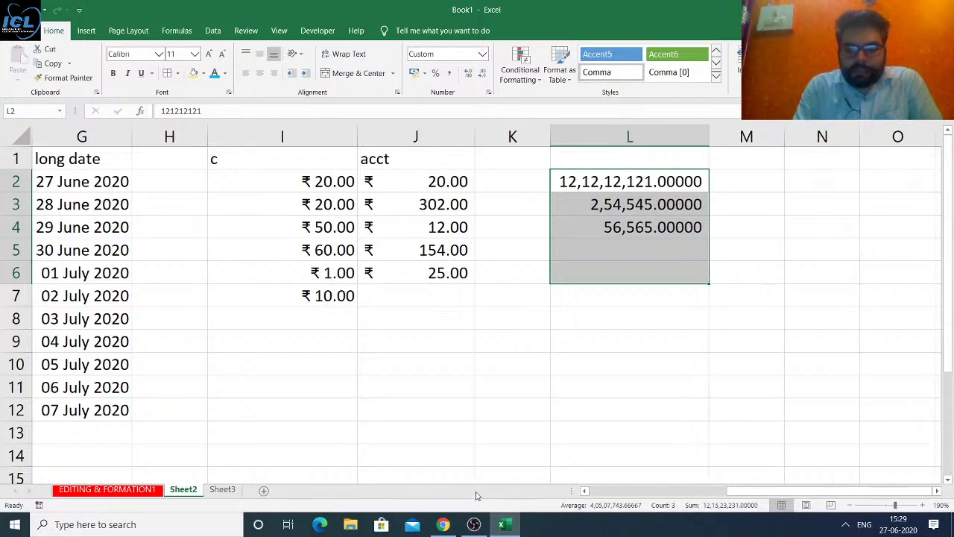
click(451, 527)
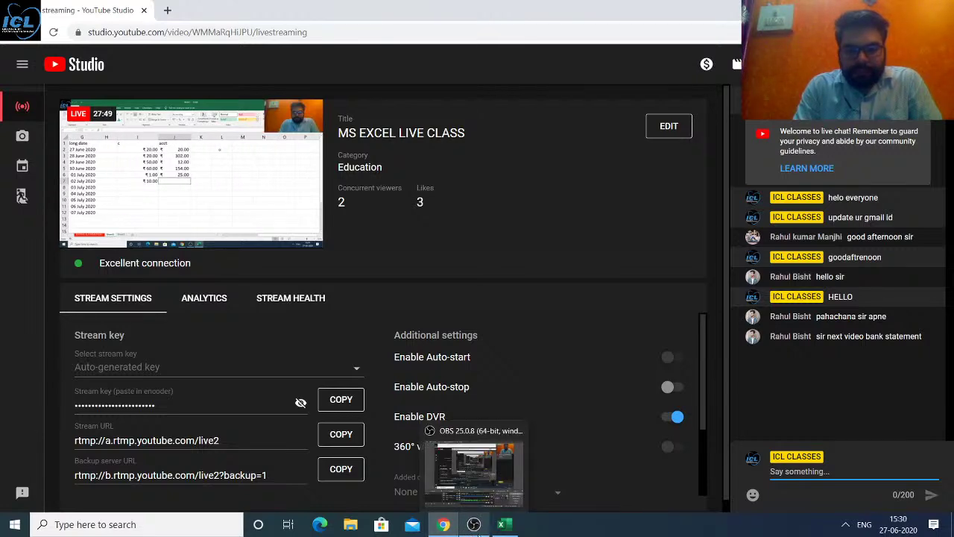
Glance at the OBS window, then return to the Excel workbook.
click(474, 526)
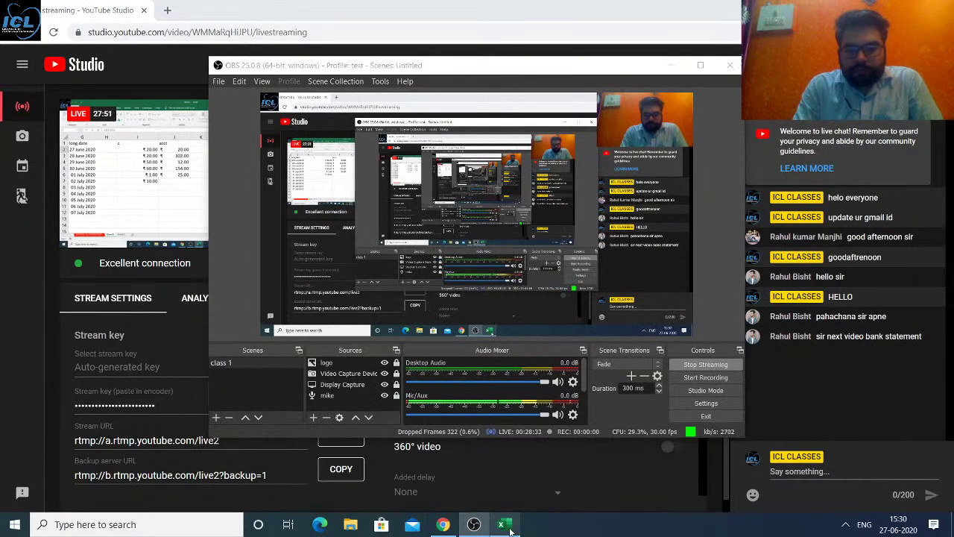
click(505, 525)
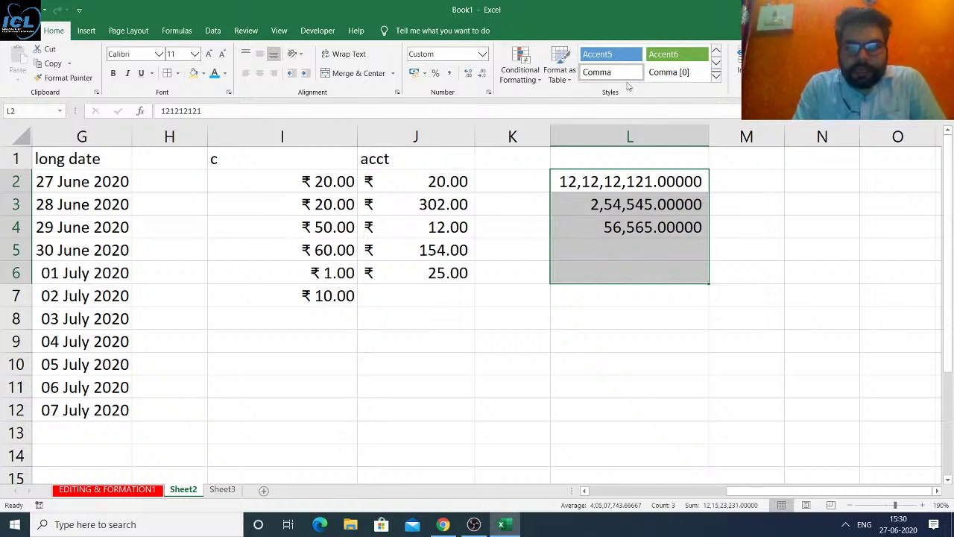
On the EDITING & FORMATION1 sheet, select everything and clear all formats.
click(506, 343)
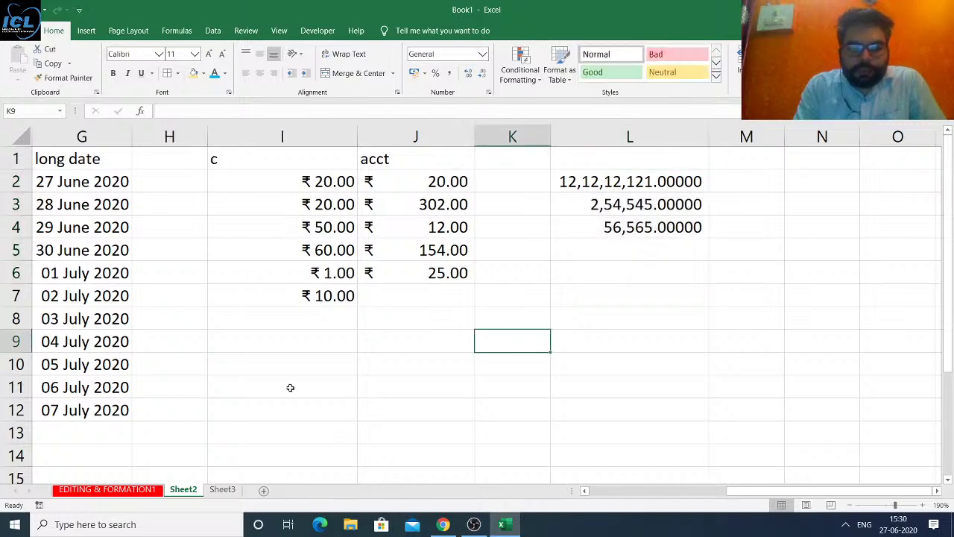
click(107, 489)
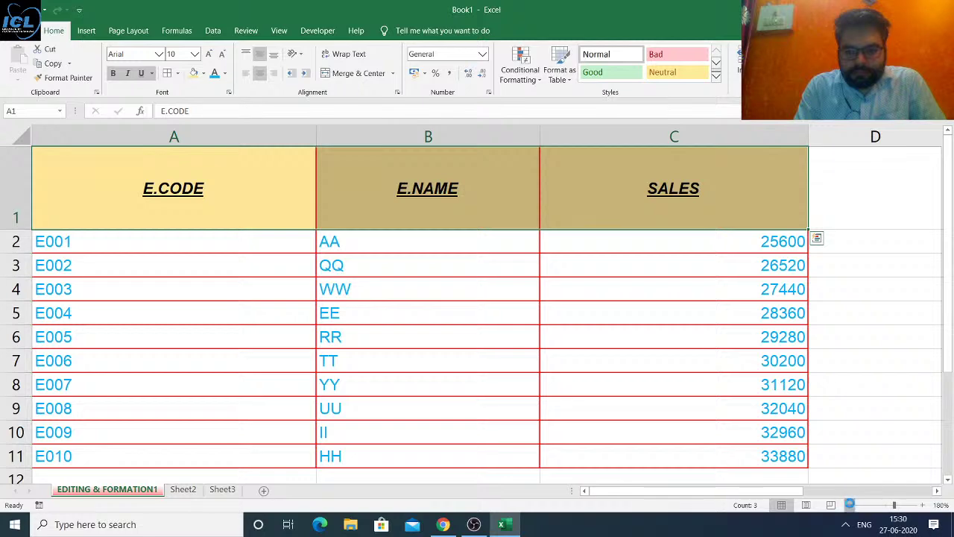
ctrl+scroll(731, 221, down, 3)
ctrl+scroll(603, 208, down, 3)
ctrl+scroll(518, 198, down, 2)
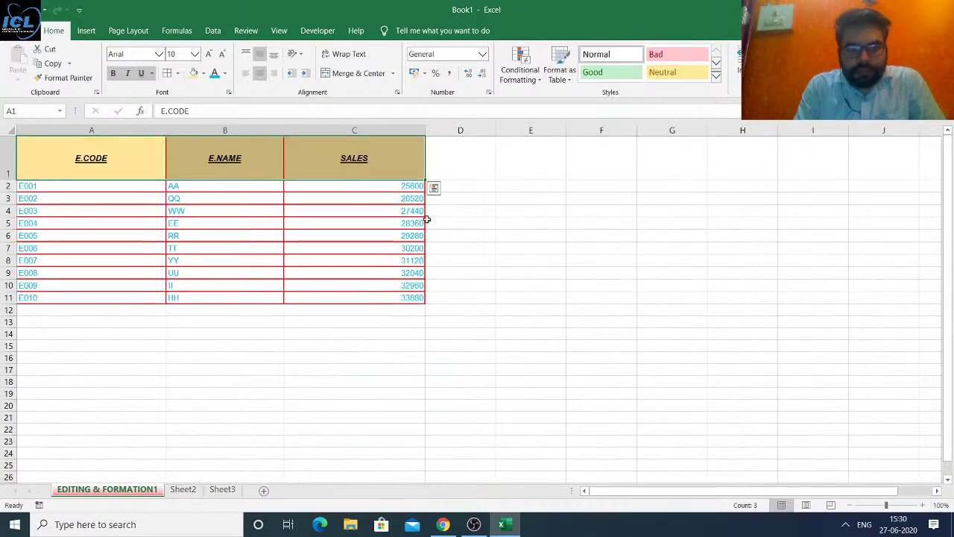
key(ctrl+shift+Down)
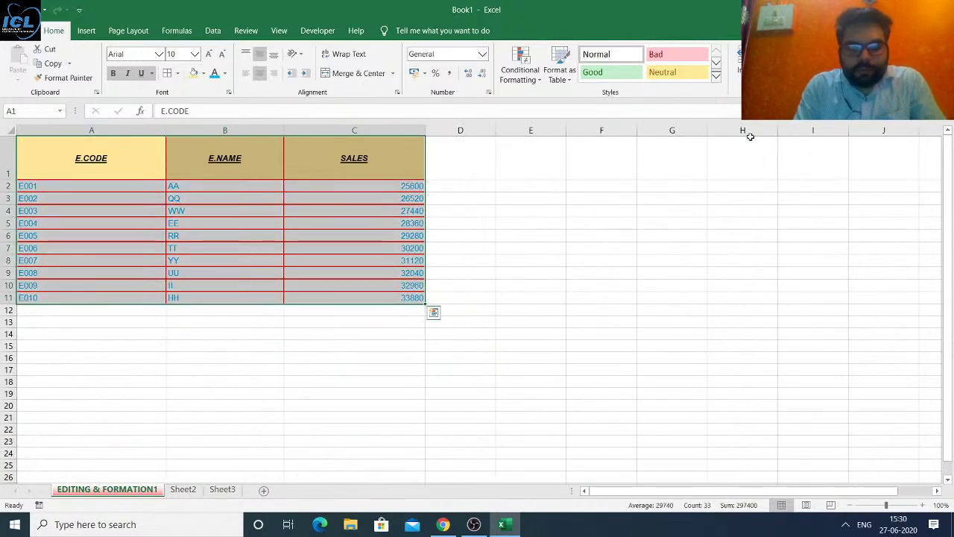
click(750, 139)
key(ctrl+a)
click(839, 80)
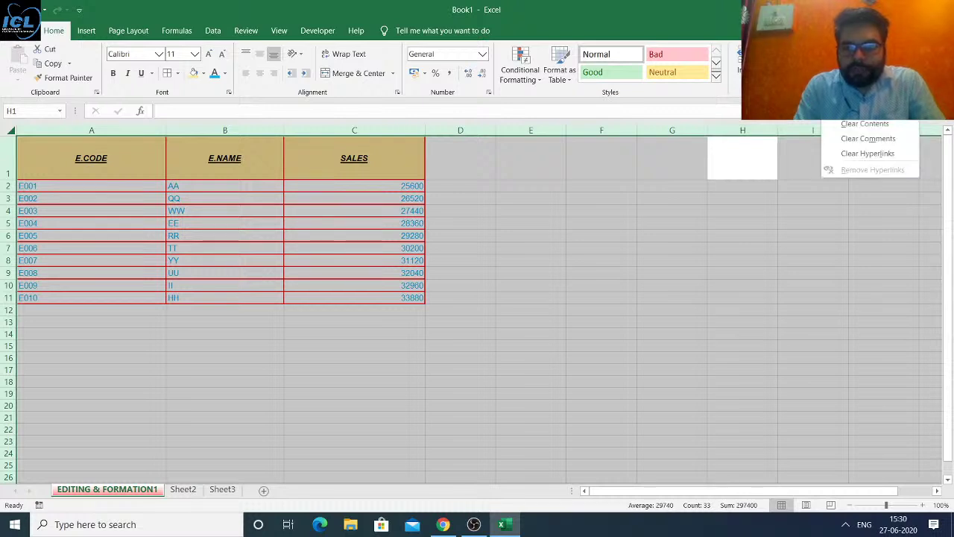
click(865, 108)
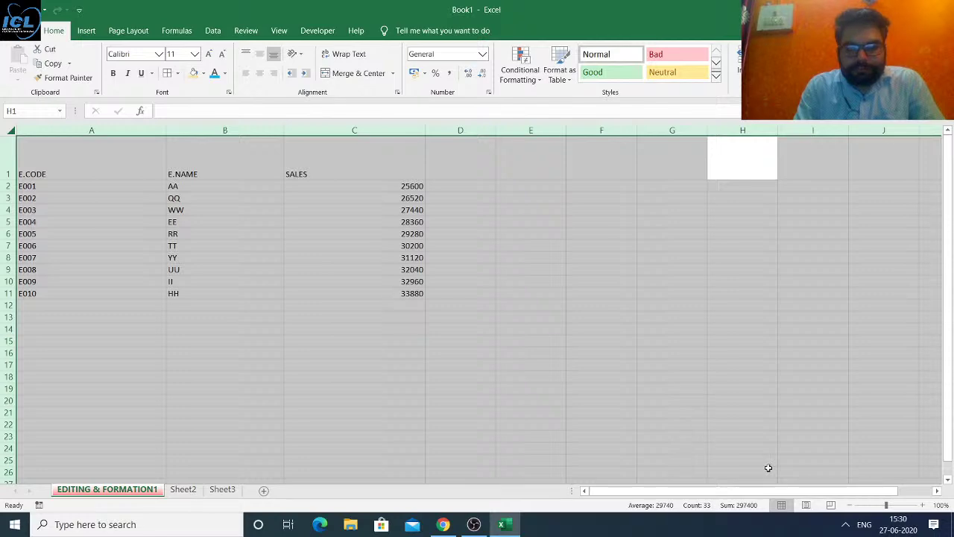
Zoom to 140% and AutoFit the row height and column width.
click(922, 505)
click(922, 505)
click(921, 506)
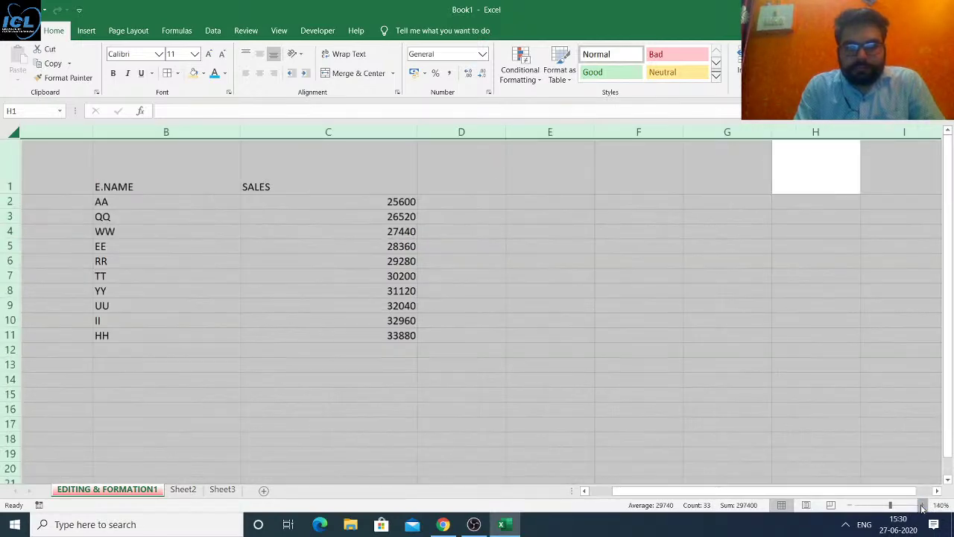
click(922, 505)
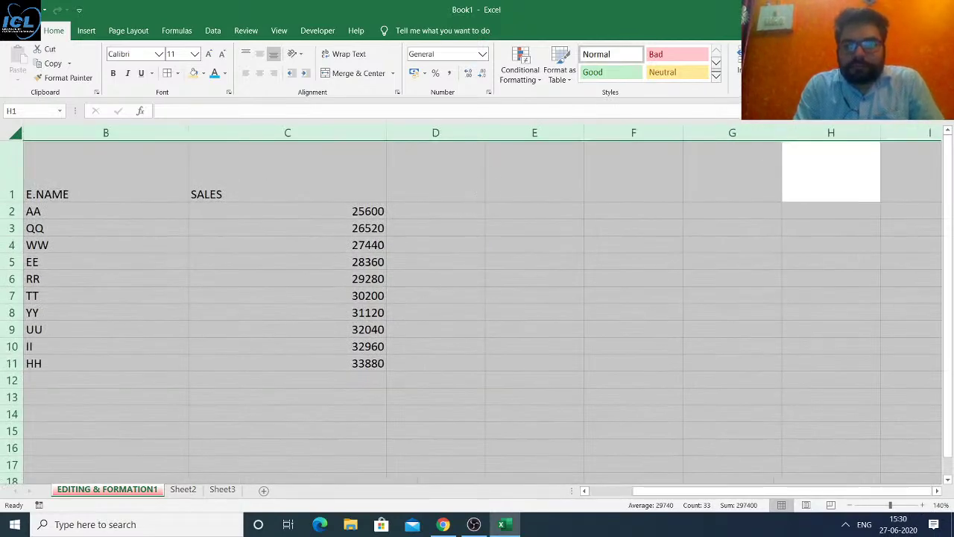
click(805, 74)
key(Escape)
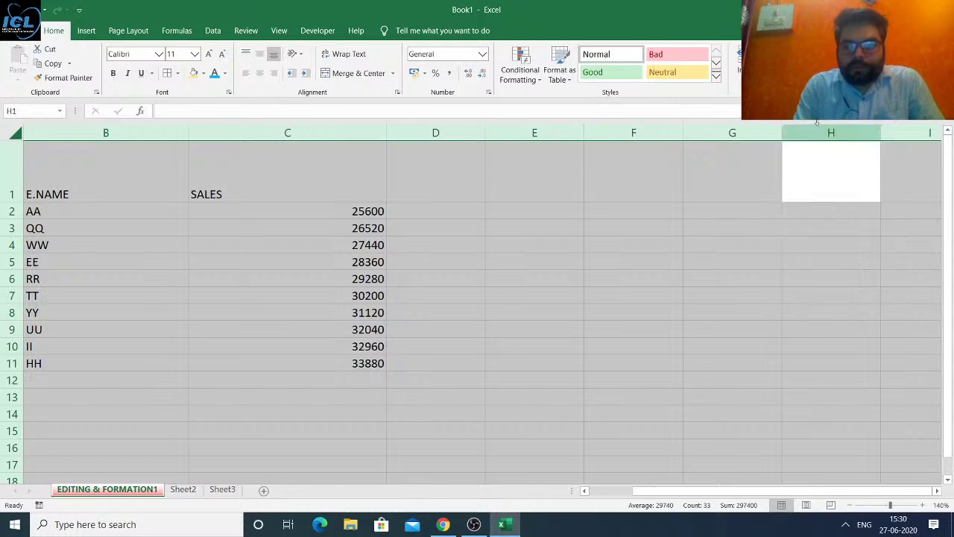
click(808, 74)
click(820, 155)
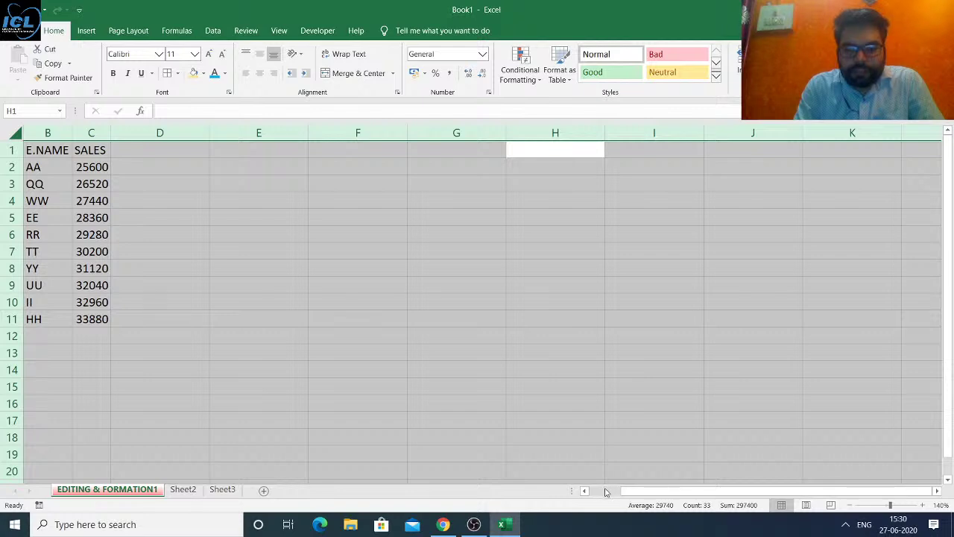
drag(666, 489, 603, 490)
click(346, 227)
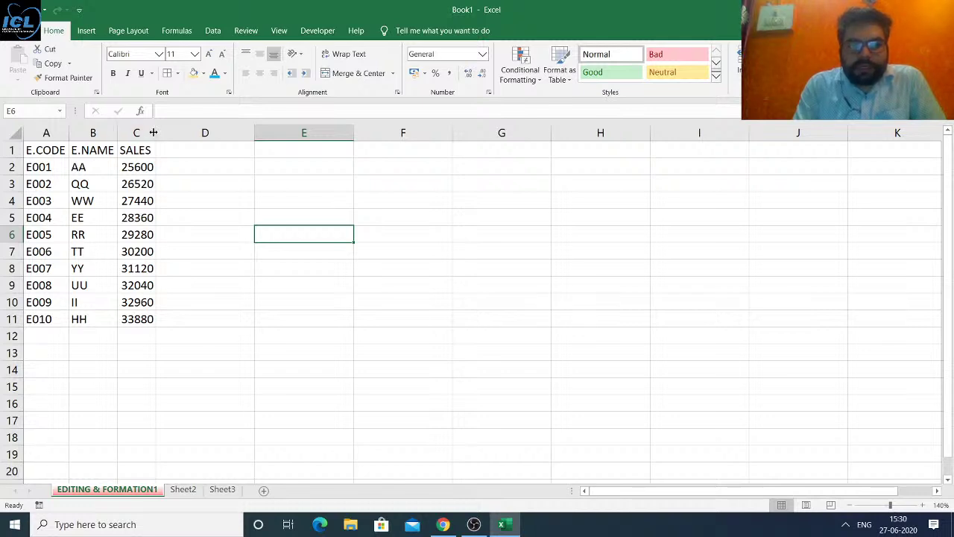
Paste copies of the SALES column into E1, G1 and I1.
mouse_move(152, 136)
mouse_down()
mouse_move(168, 139)
mouse_move(146, 320)
mouse_up()
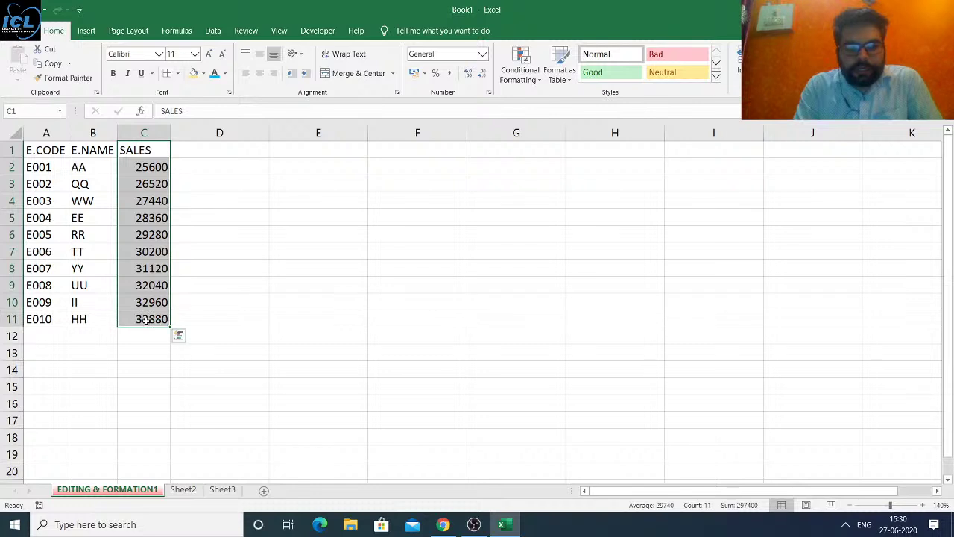
key(ctrl+c)
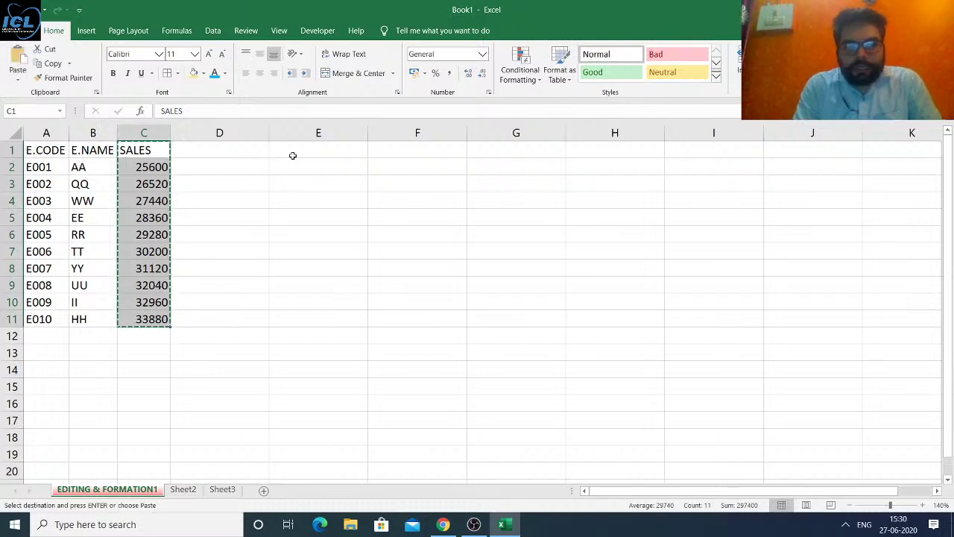
click(292, 155)
key(ctrl+v)
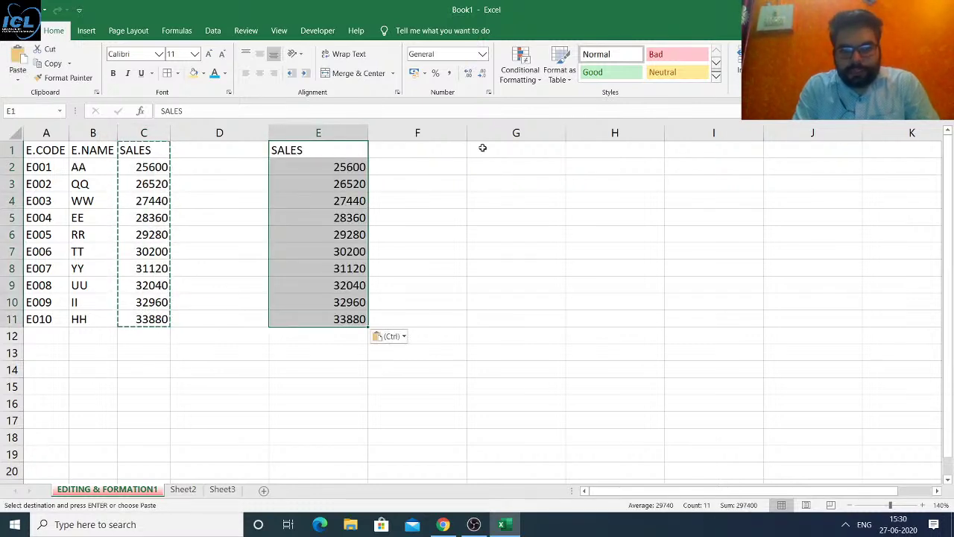
click(483, 147)
key(ctrl+v)
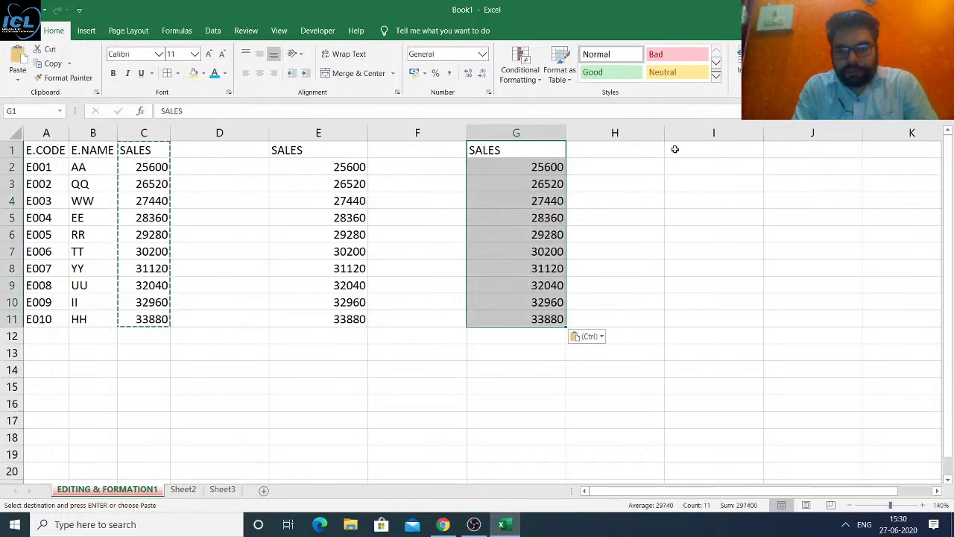
click(675, 149)
key(ctrl+v)
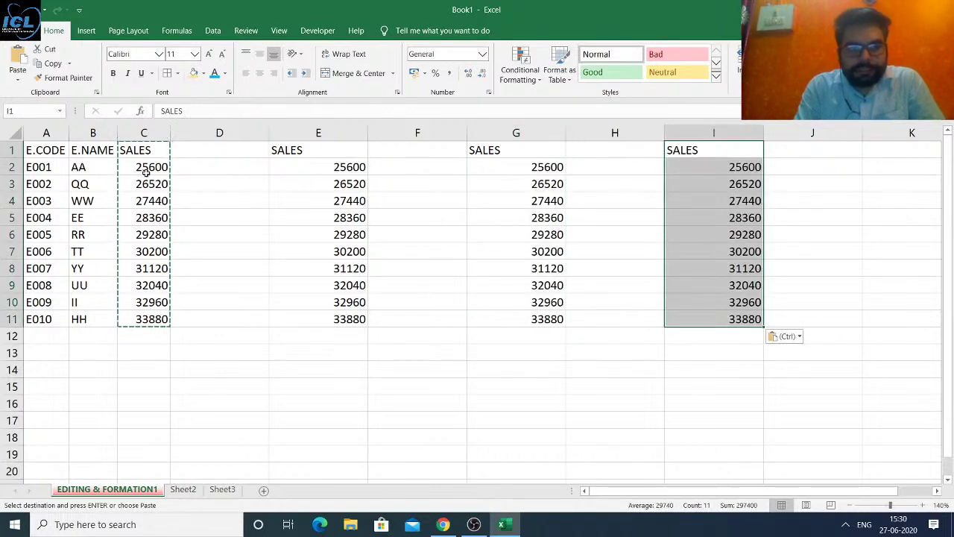
Widen column C and select the sales figures in C2:C11.
drag(170, 134, 226, 134)
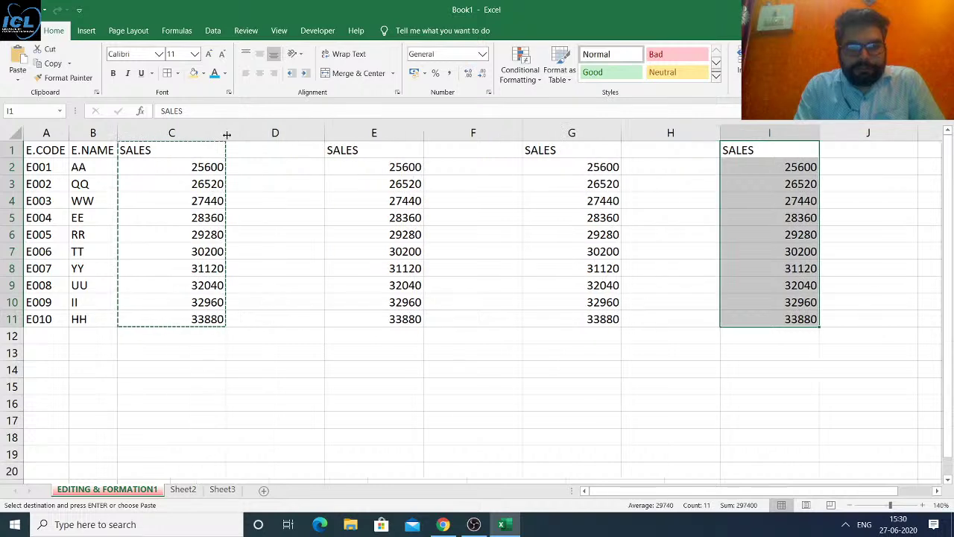
click(254, 149)
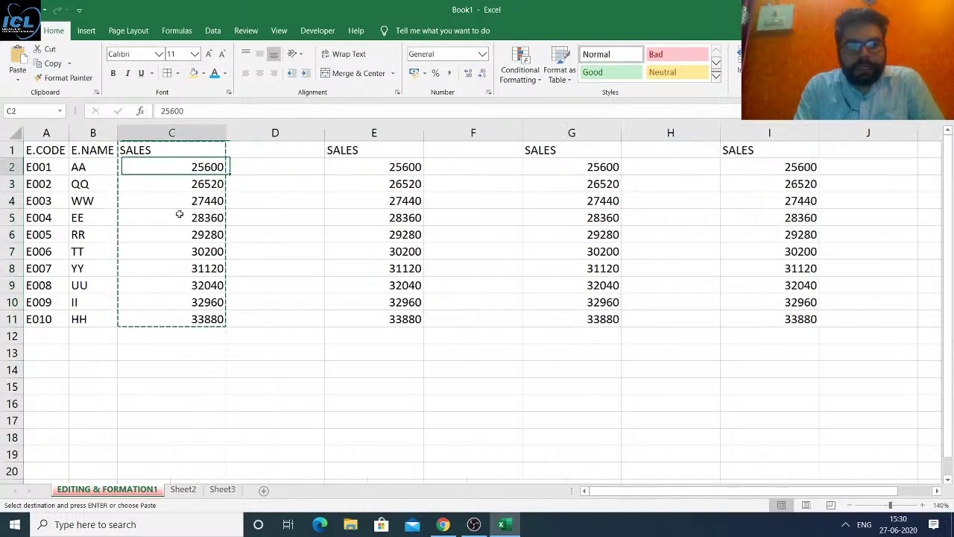
drag(183, 167, 177, 319)
double_click(282, 269)
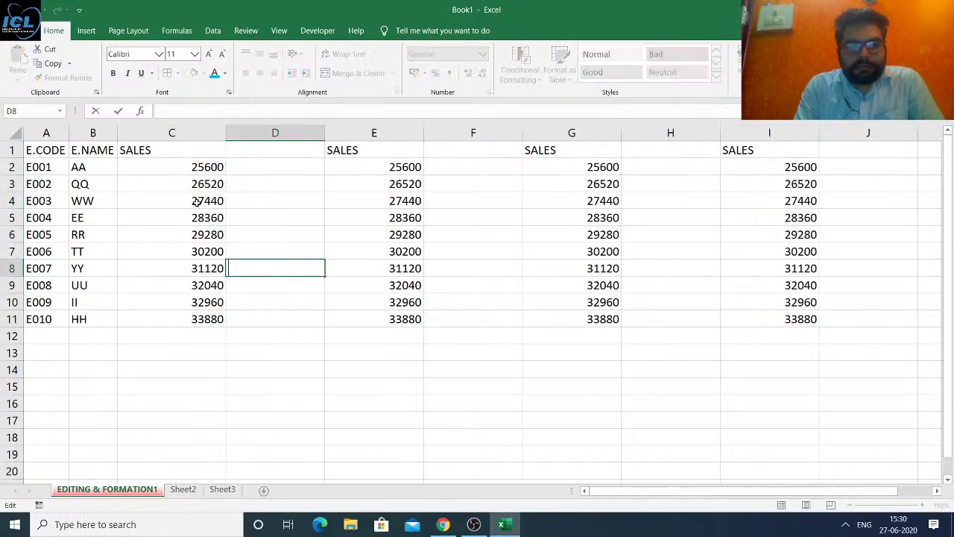
drag(174, 164, 176, 318)
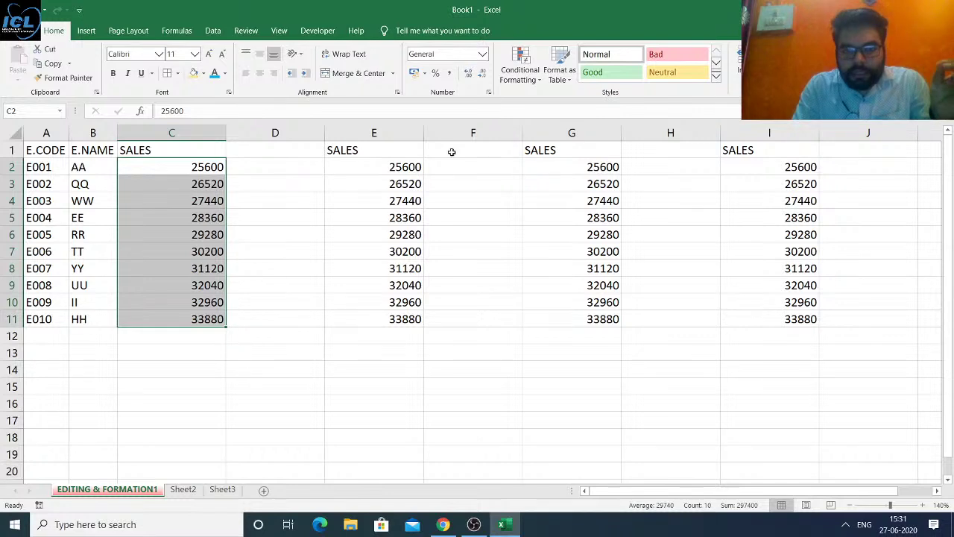
Highlight sales greater than 32000 with yellow fill and dark yellow text.
click(538, 85)
mouse_move(561, 101)
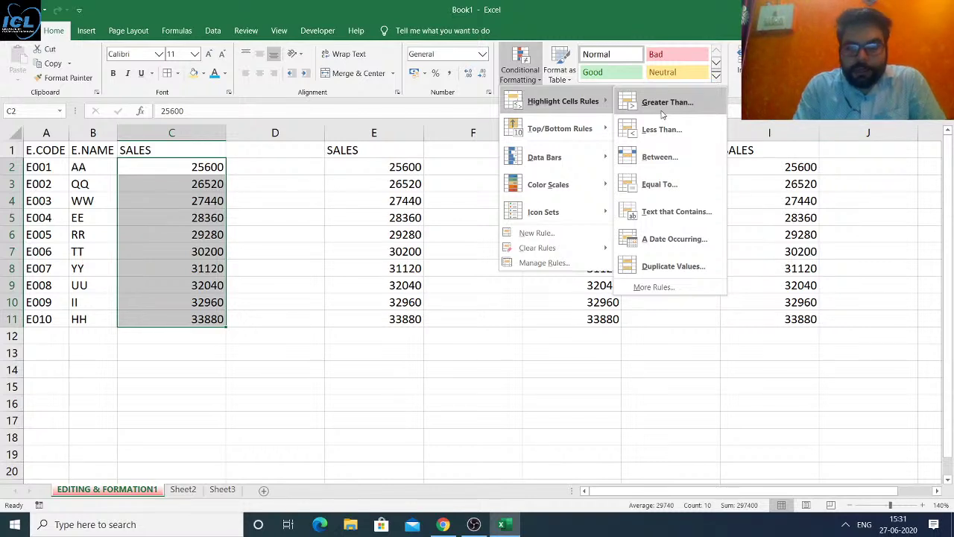
click(662, 104)
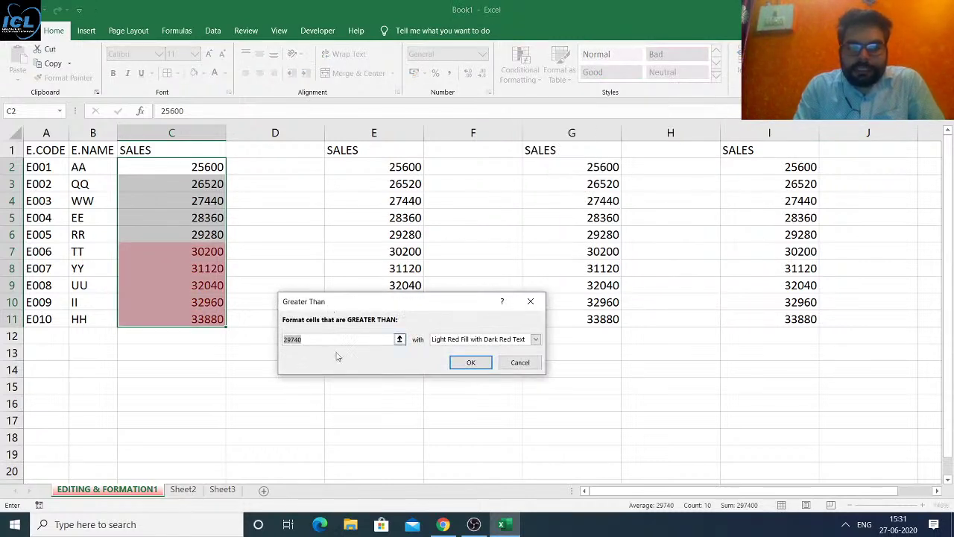
key(BackSpace)
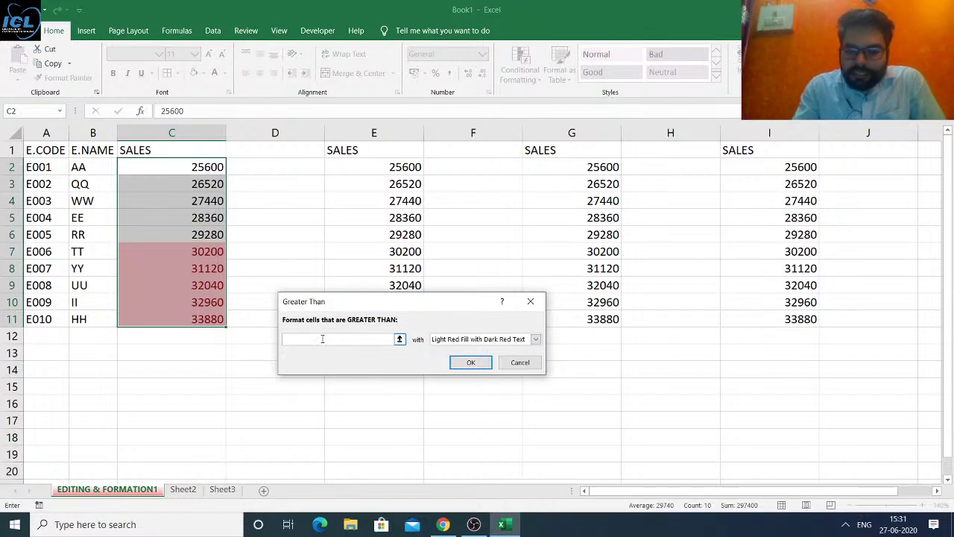
text(32000)
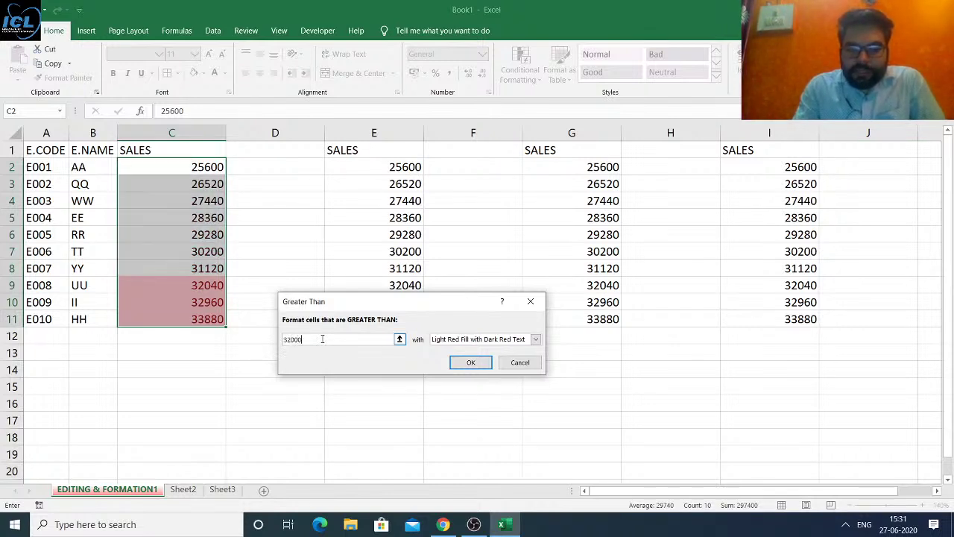
click(536, 340)
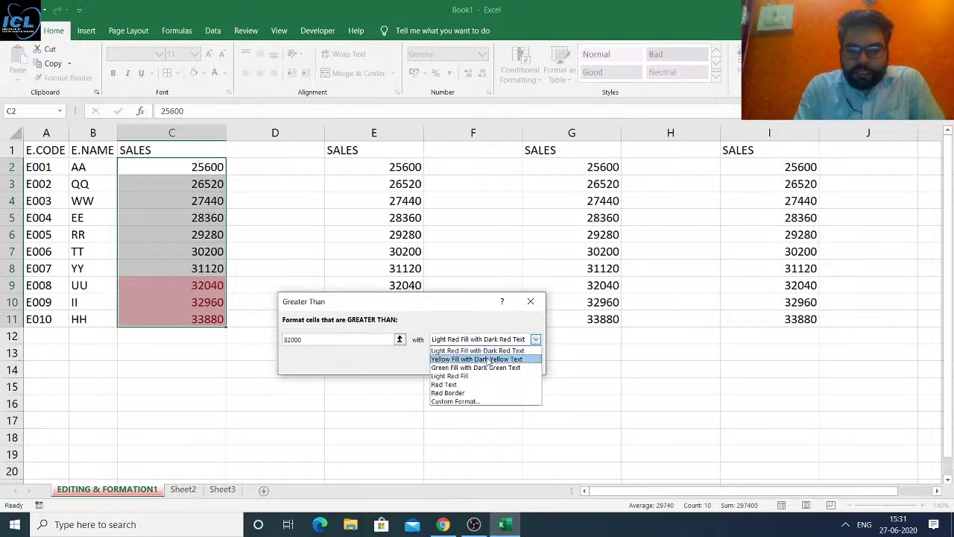
click(468, 361)
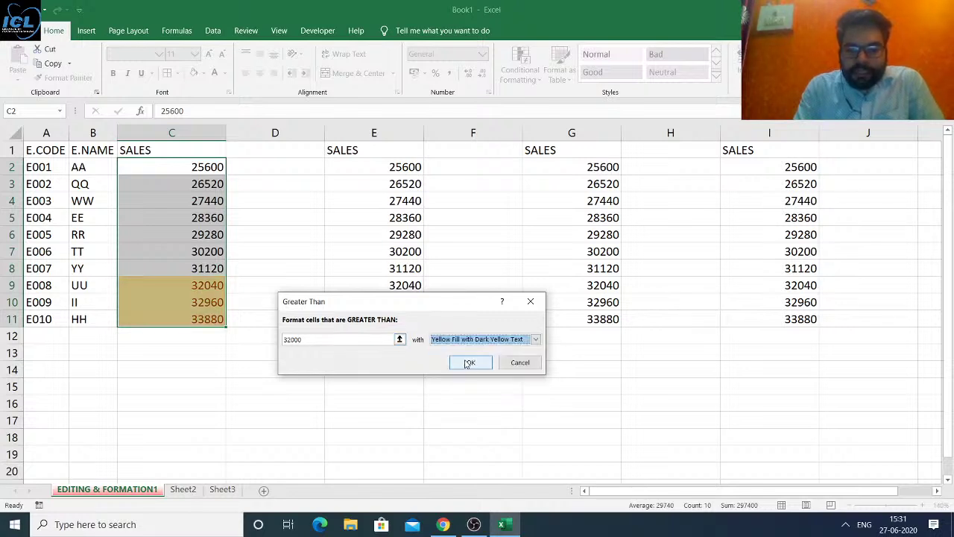
click(468, 363)
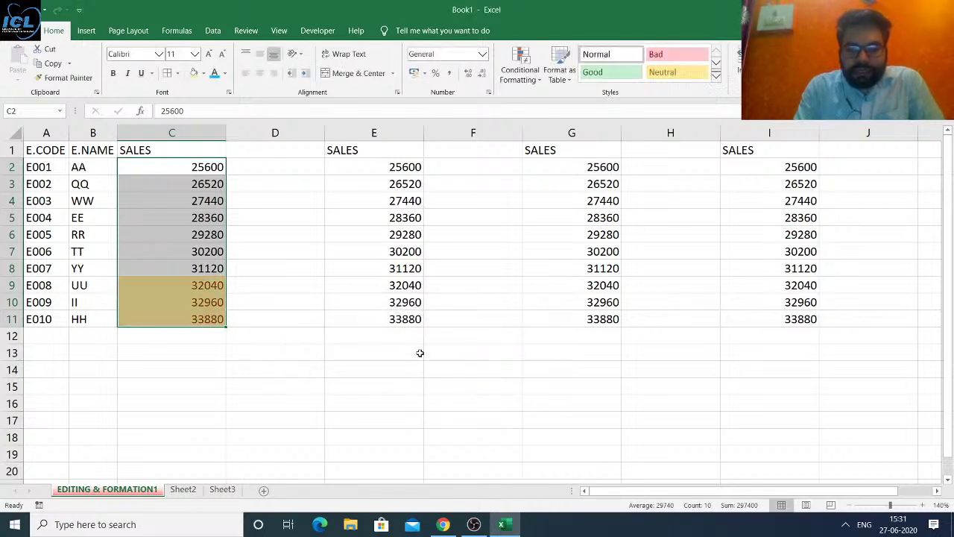
Change C3 to 35625 and C5 to 45211.
click(176, 182)
text(35625)
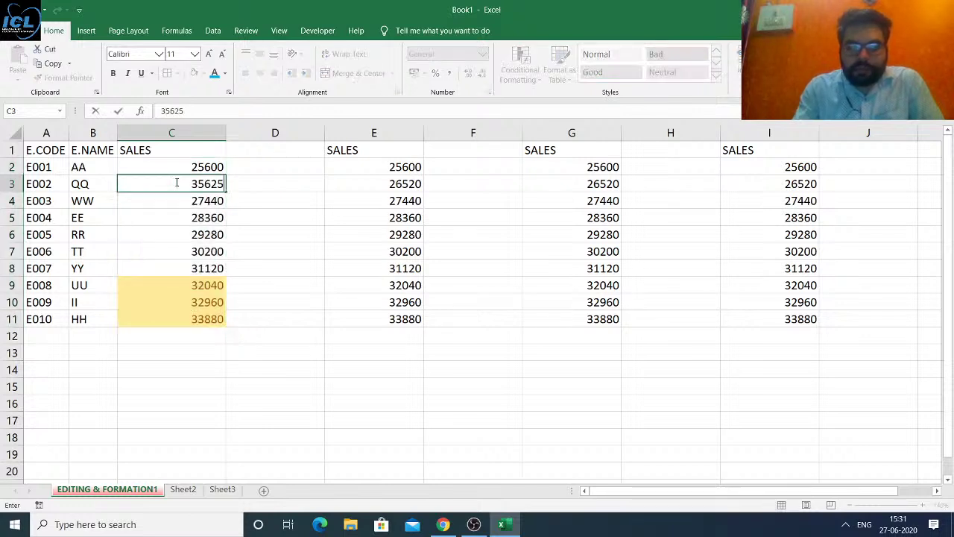
key(Return)
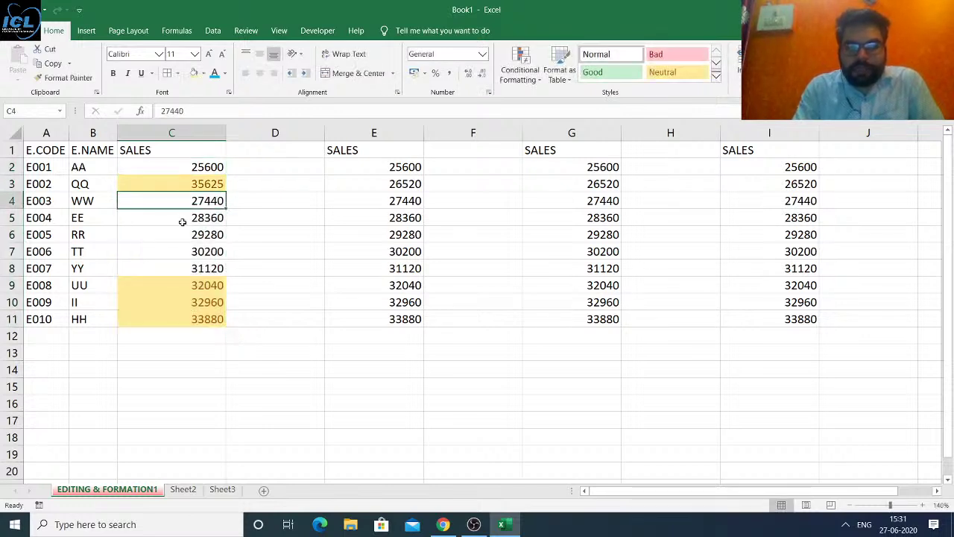
click(182, 222)
text(4521)
key(Return)
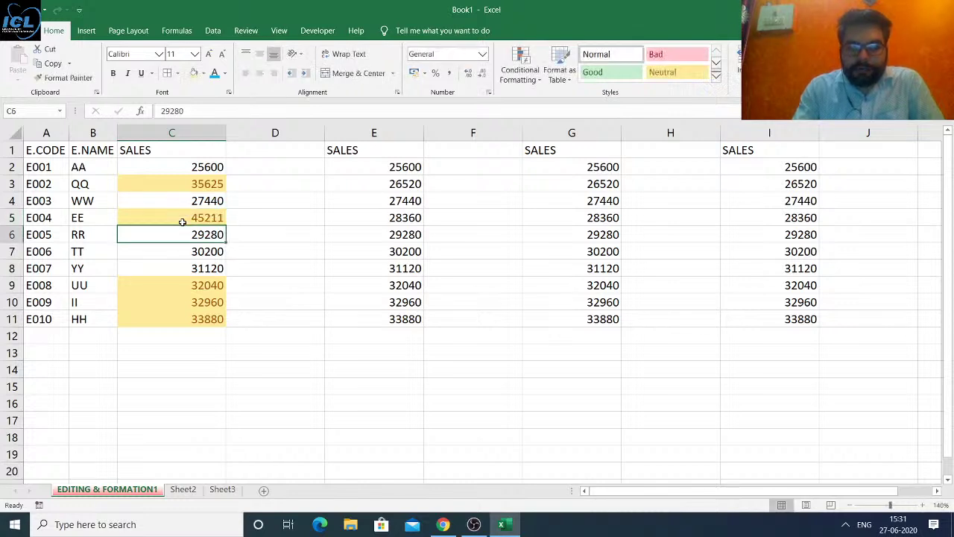
Highlight E2:E11 values between 25000 and 31000 with green fill and dark green text.
drag(368, 167, 372, 319)
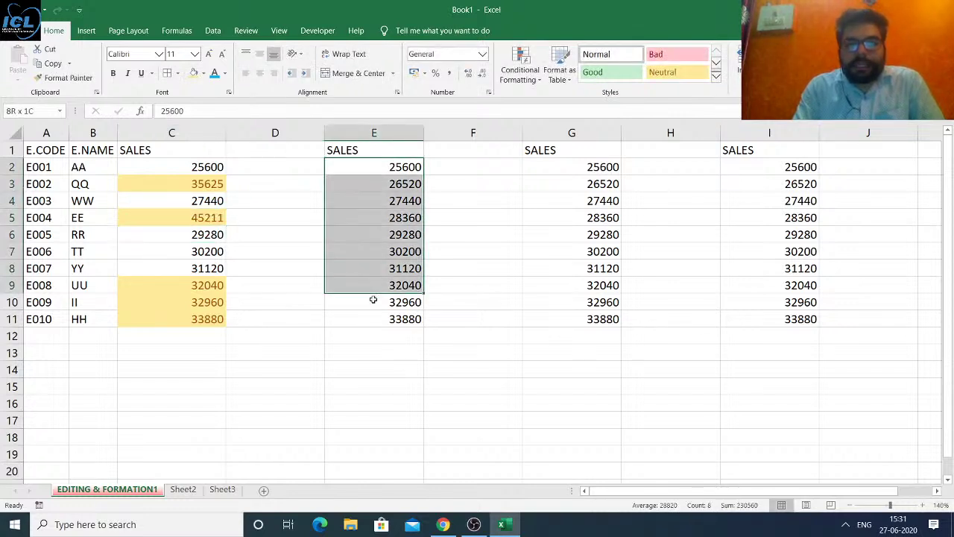
click(520, 66)
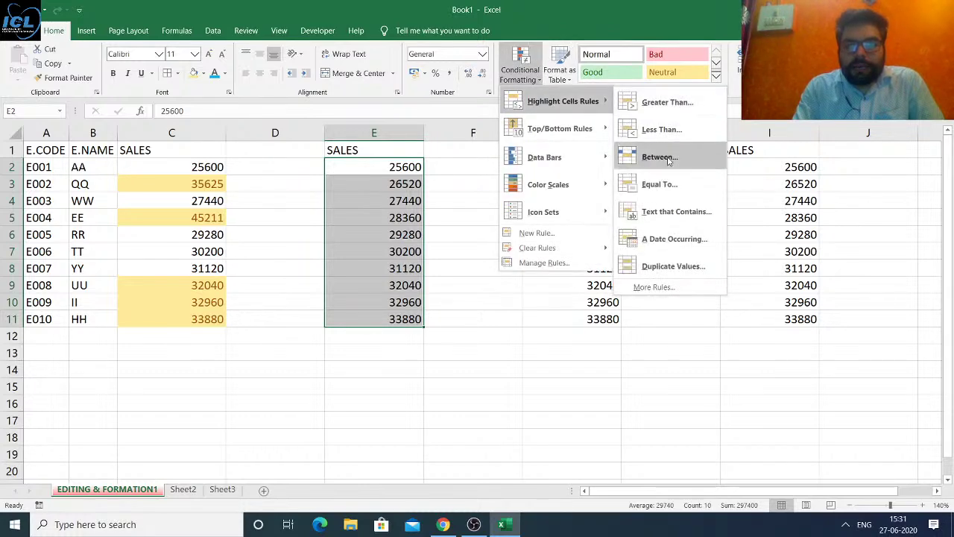
click(659, 157)
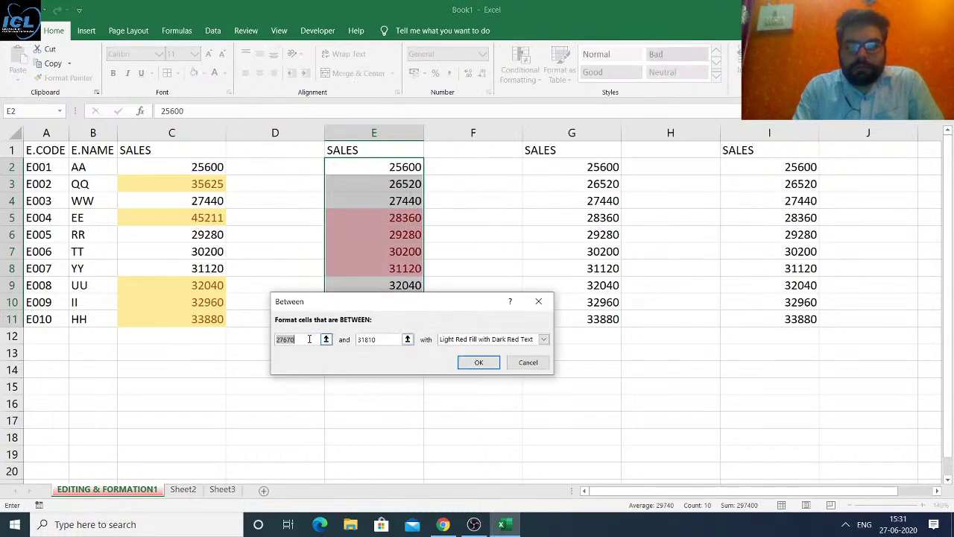
text(25000)
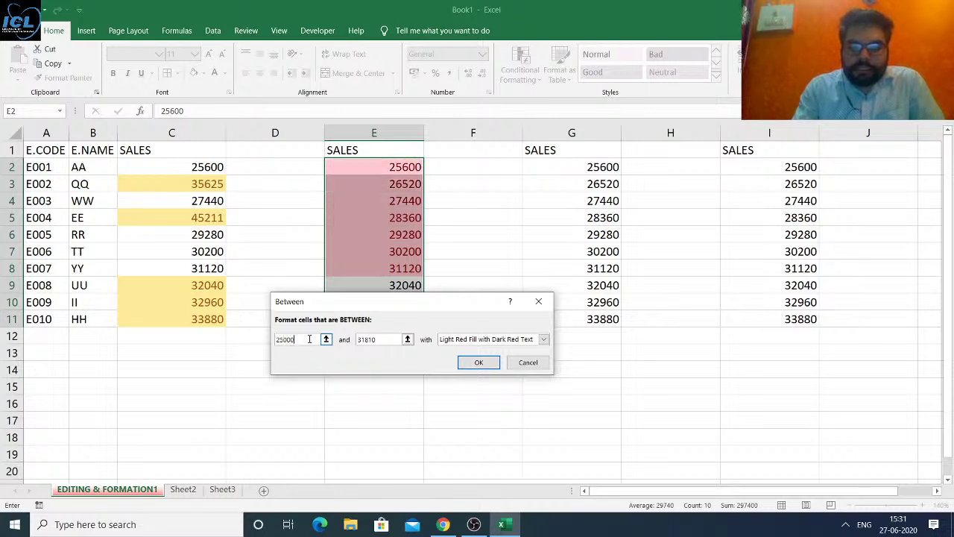
click(389, 338)
key(BackSpace)
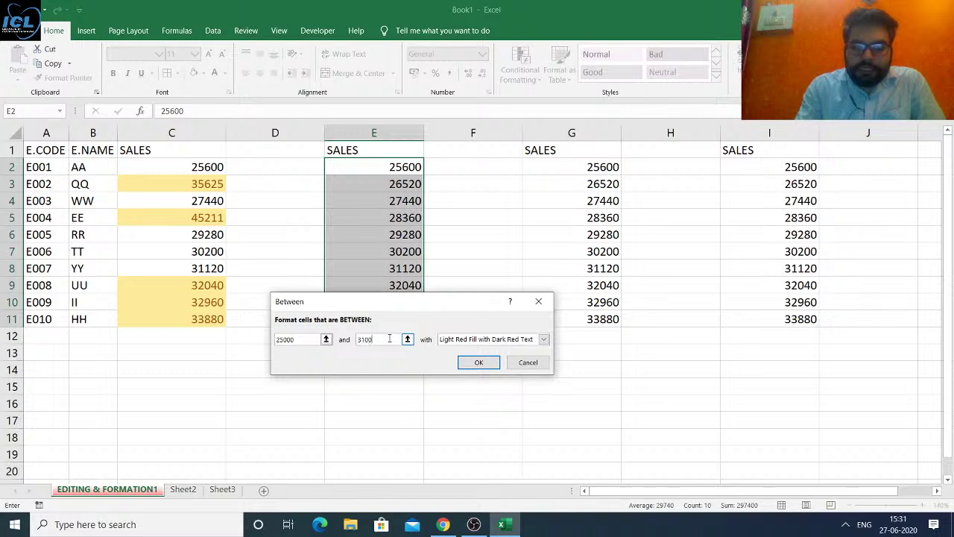
text(0)
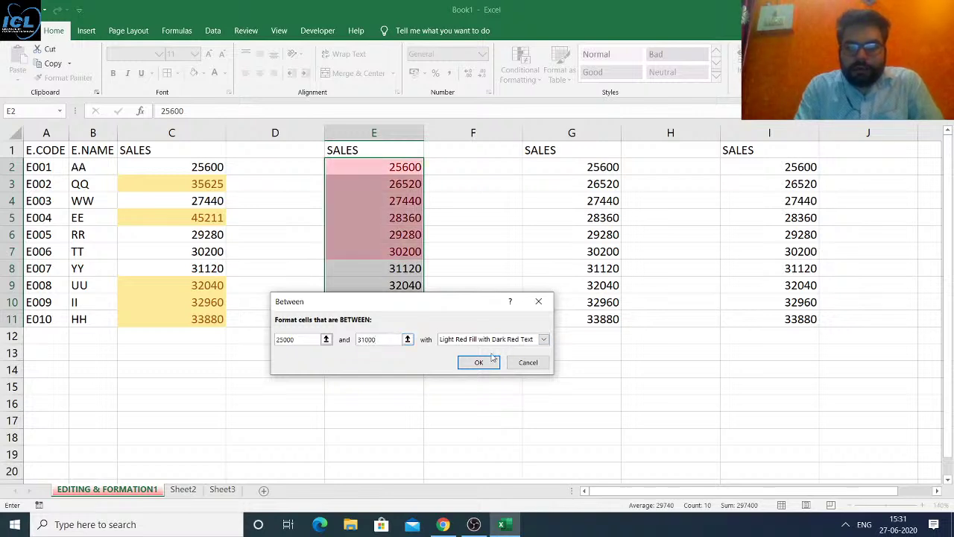
click(497, 342)
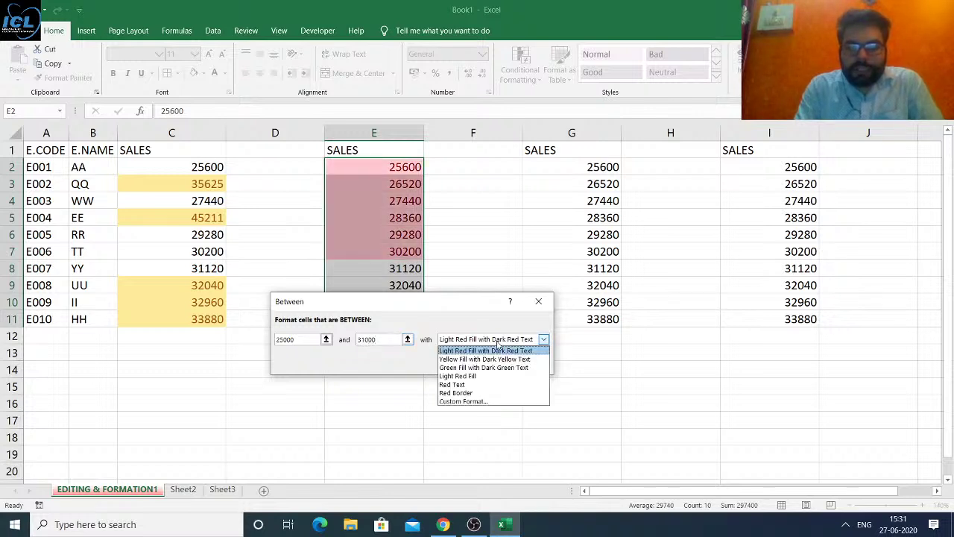
click(463, 368)
click(479, 363)
Change E10 to 25000 so it falls within the green range.
drag(395, 201, 469, 259)
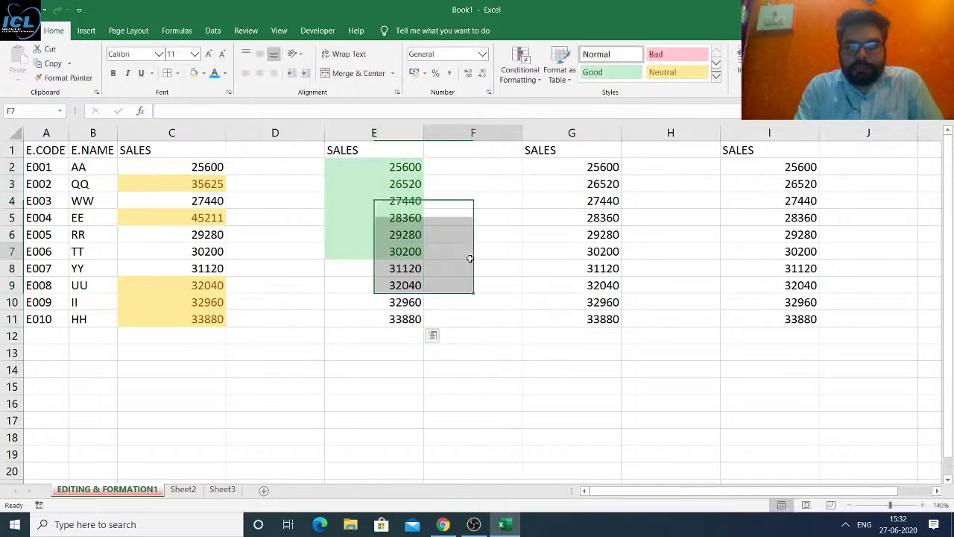
click(470, 259)
click(401, 299)
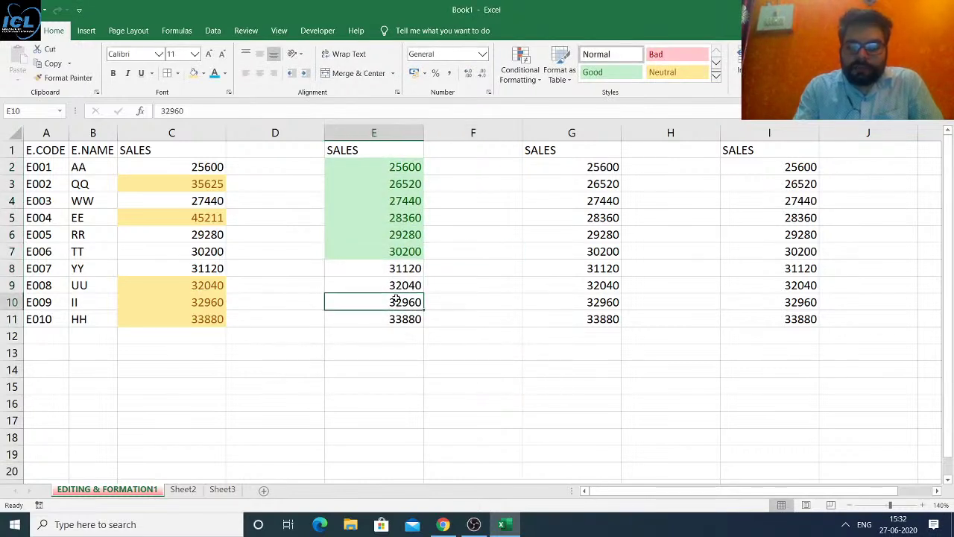
text(25000)
key(Return)
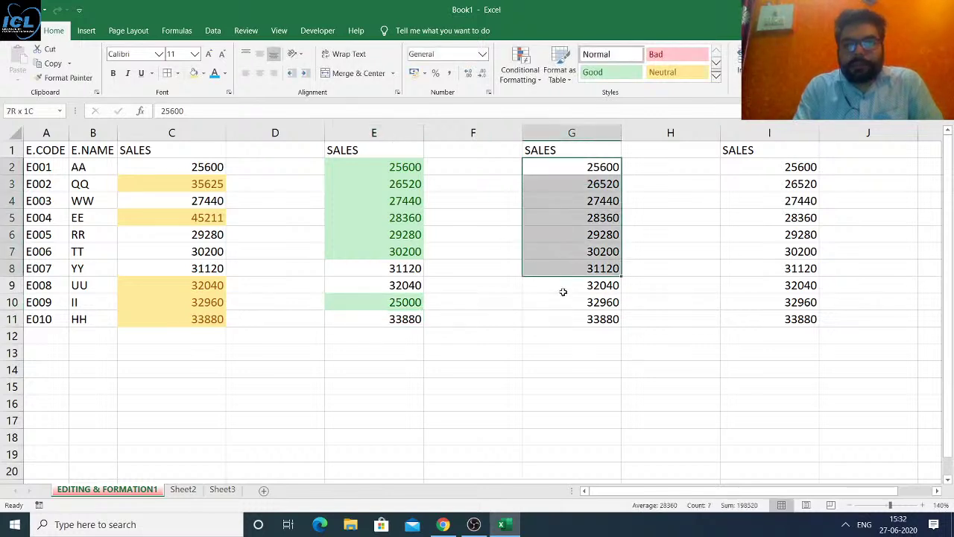
Flag duplicate values in G2:G11 with the light red duplicate-values rule.
drag(576, 167, 562, 320)
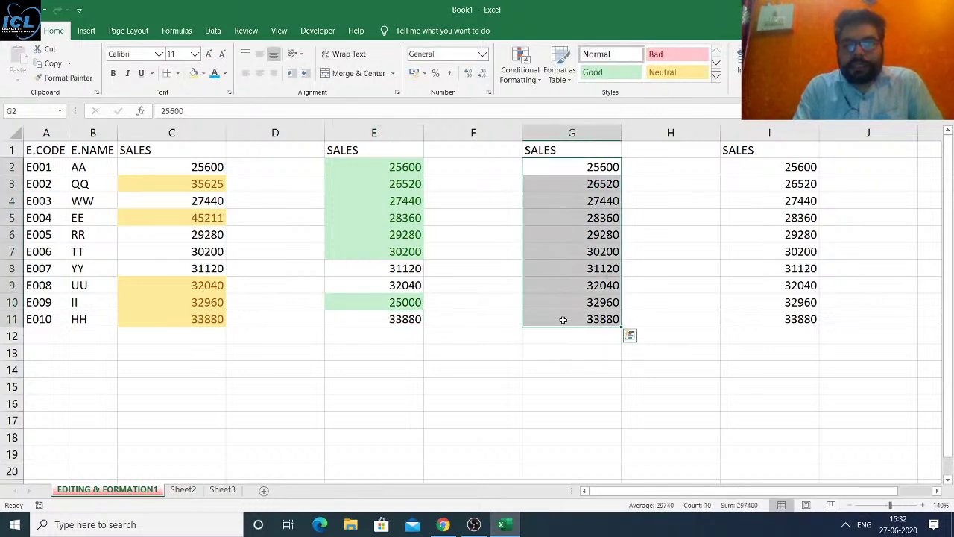
click(529, 73)
mouse_move(562, 101)
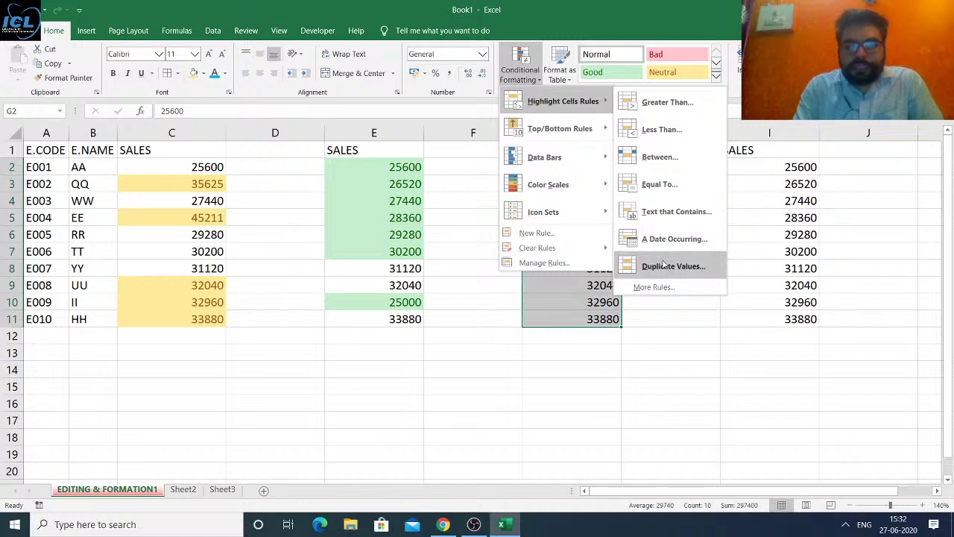
click(663, 264)
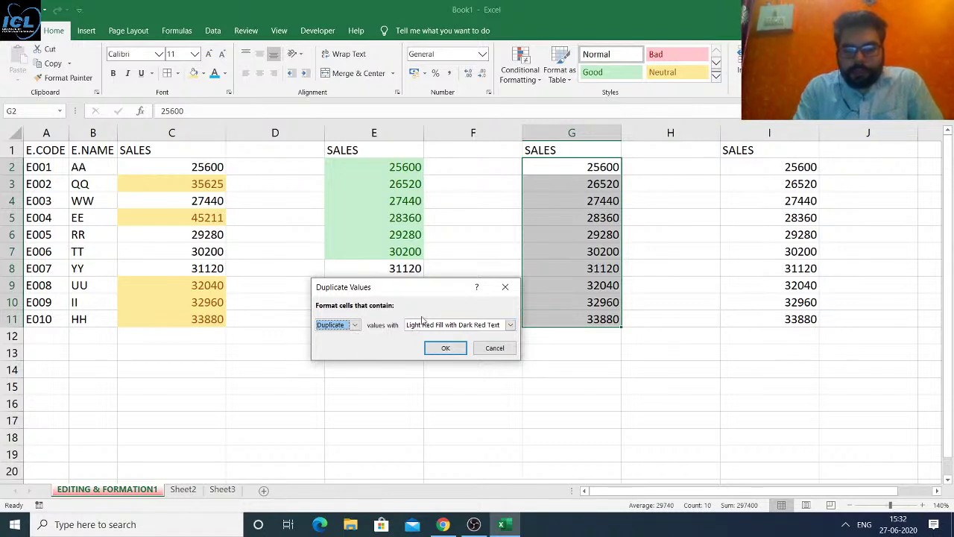
click(445, 349)
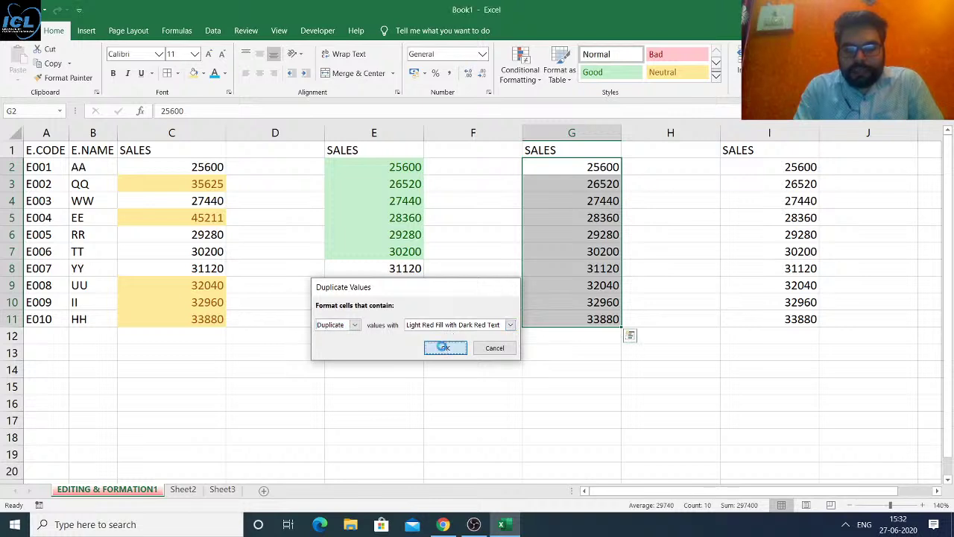
Enter 25600 in G8 and the same name in G4 and G6 to create duplicates.
click(578, 264)
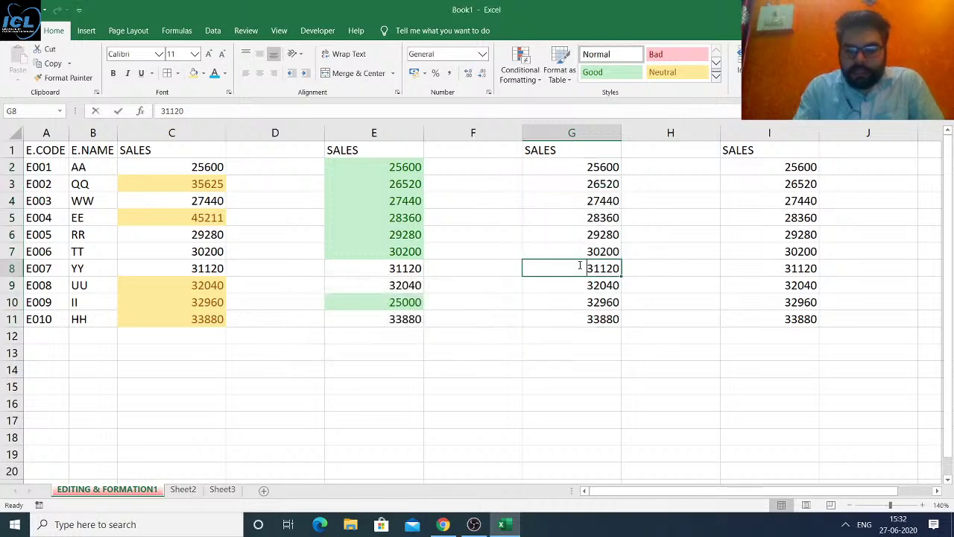
text(25600)
key(Return)
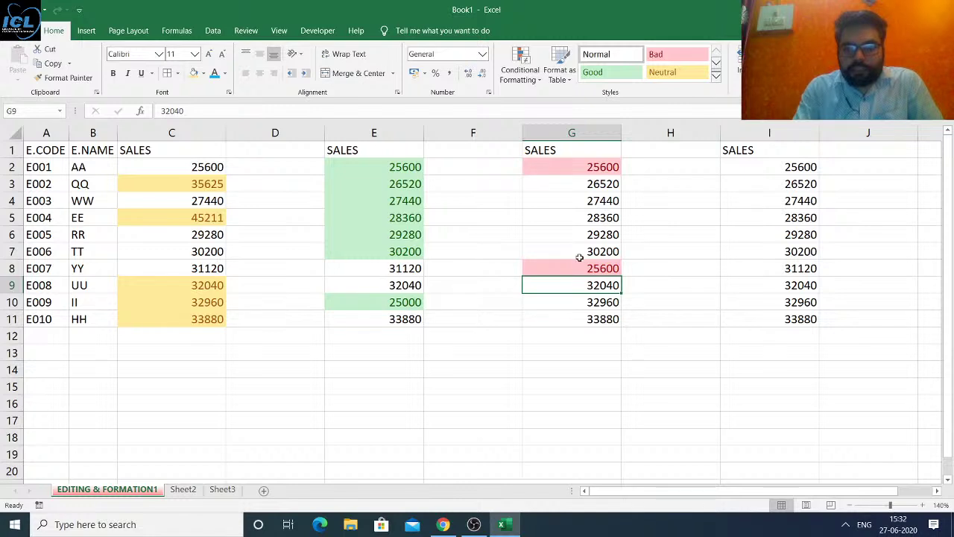
click(568, 200)
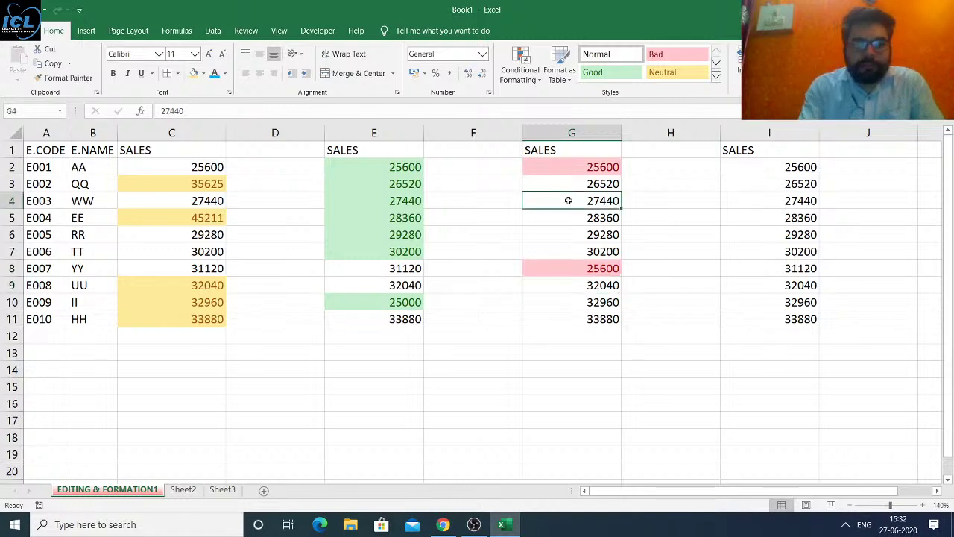
text(rahul)
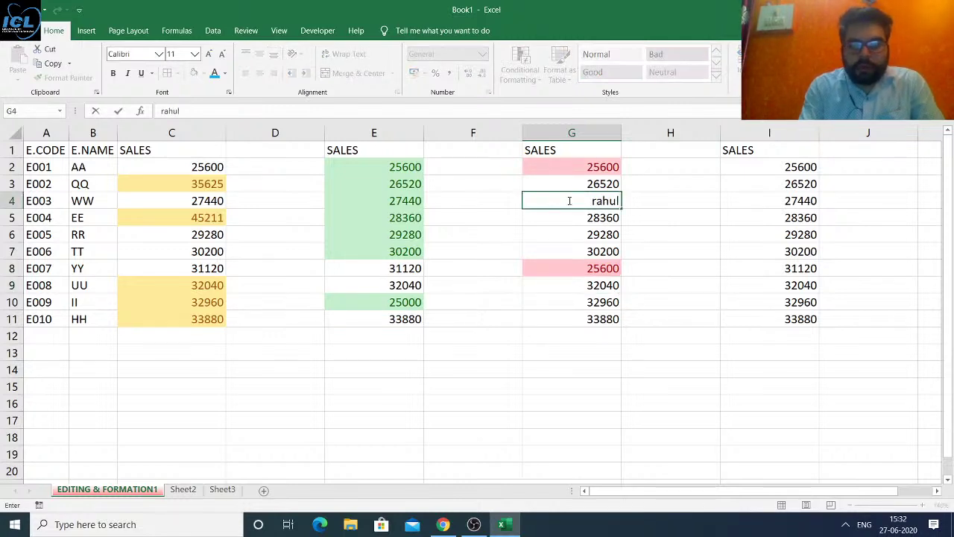
key(Return)
key(Return)
text(rahul)
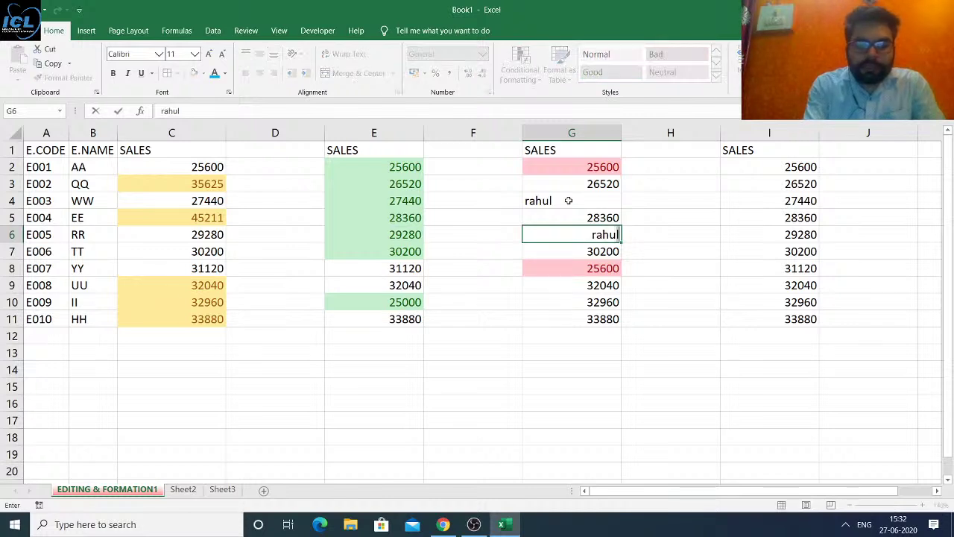
key(Return)
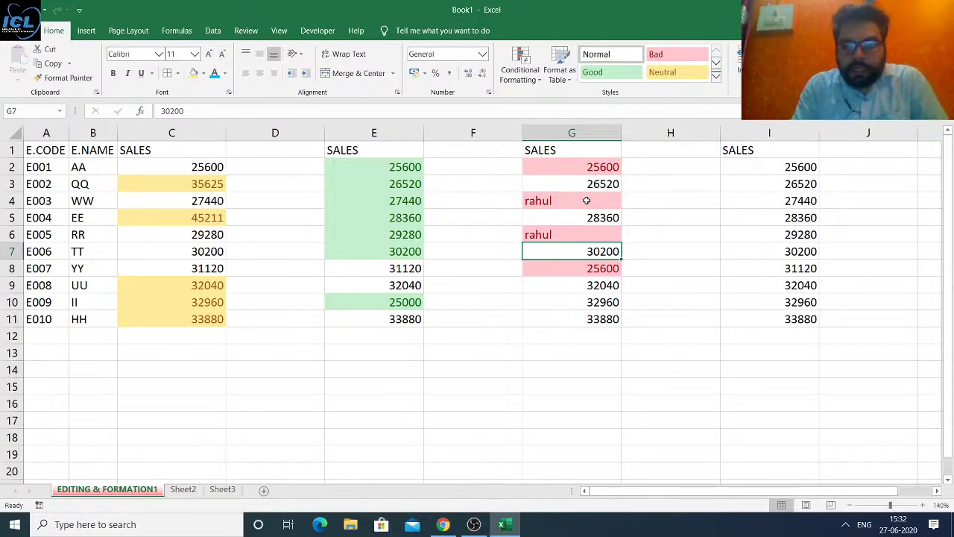
Highlight the top 3 values in I2:I11 with green fill and dark green text.
drag(763, 167, 763, 317)
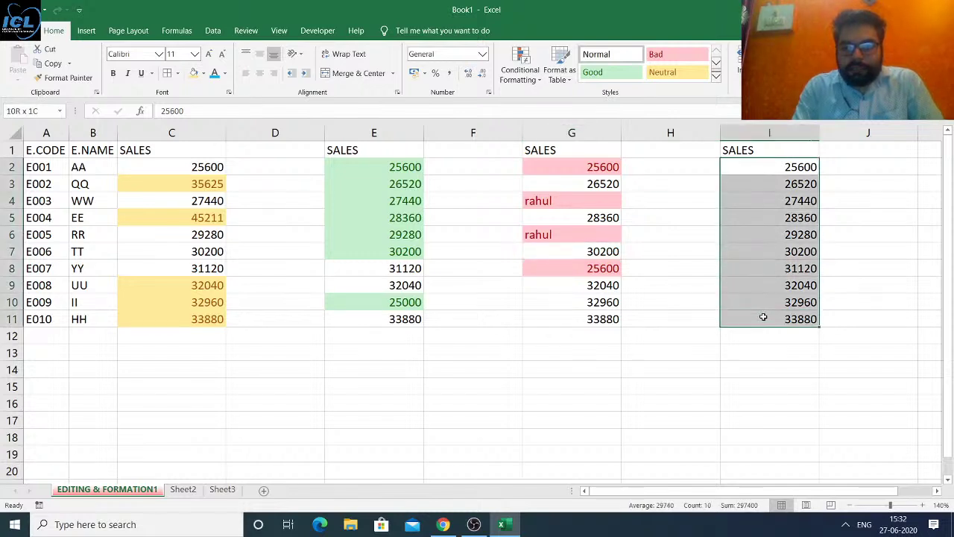
click(520, 71)
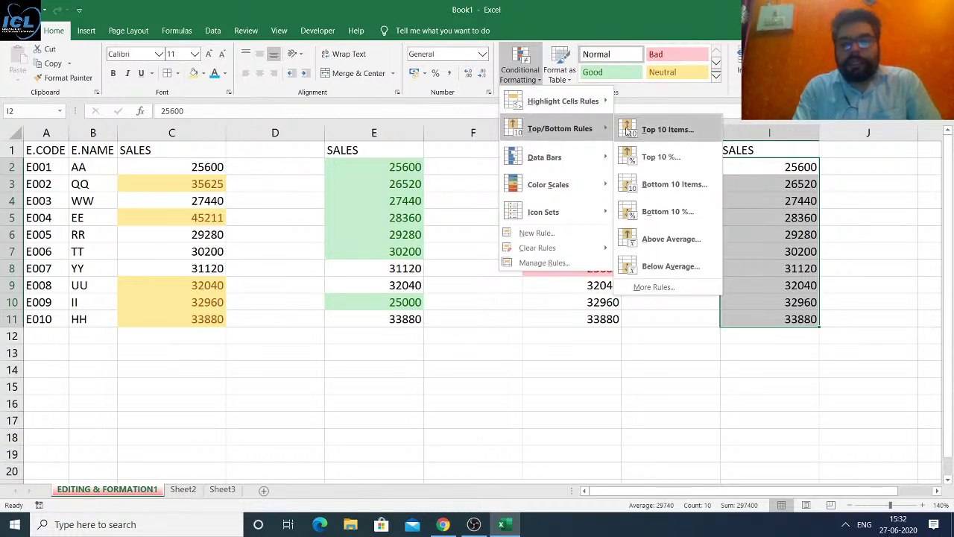
mouse_move(559, 128)
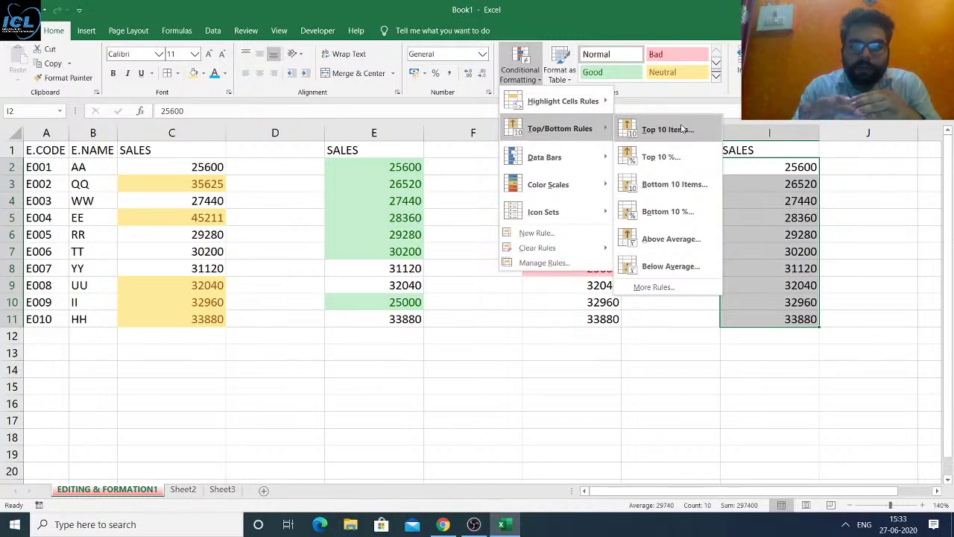
click(682, 129)
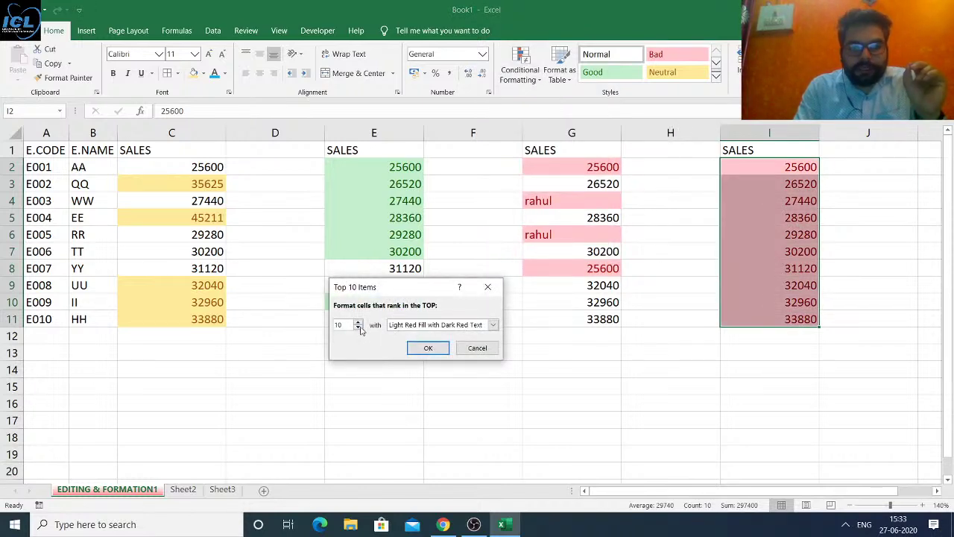
click(358, 328)
click(357, 328)
click(358, 328)
click(358, 328)
click(358, 328)
click(358, 328)
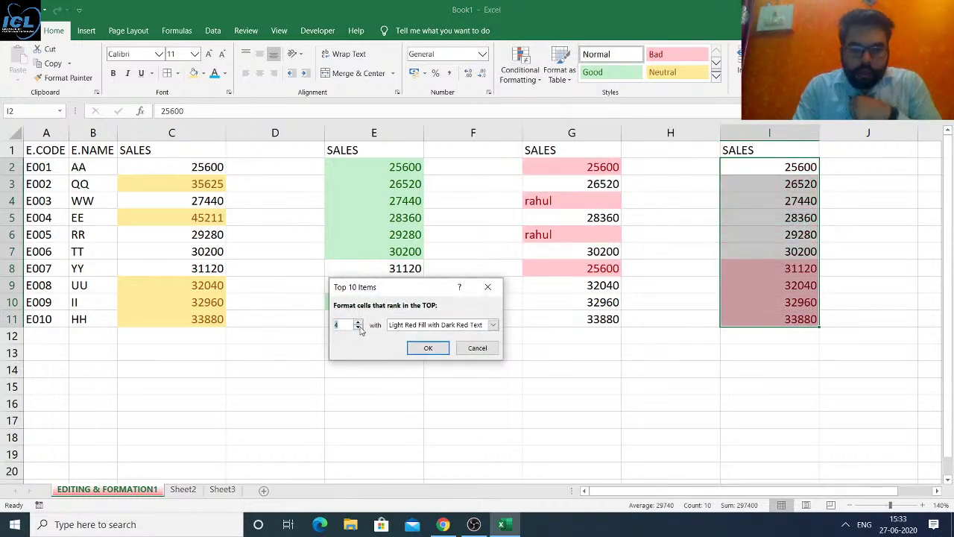
click(358, 328)
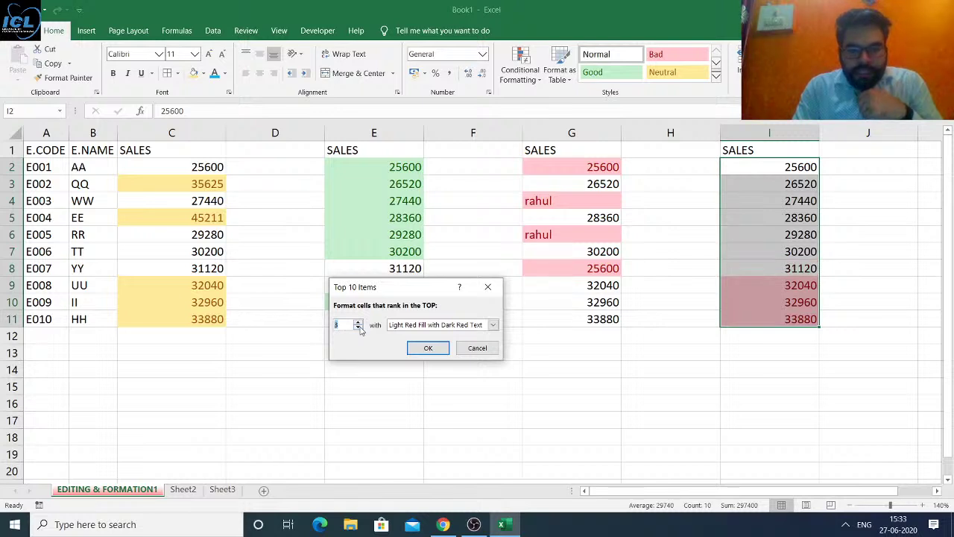
click(462, 328)
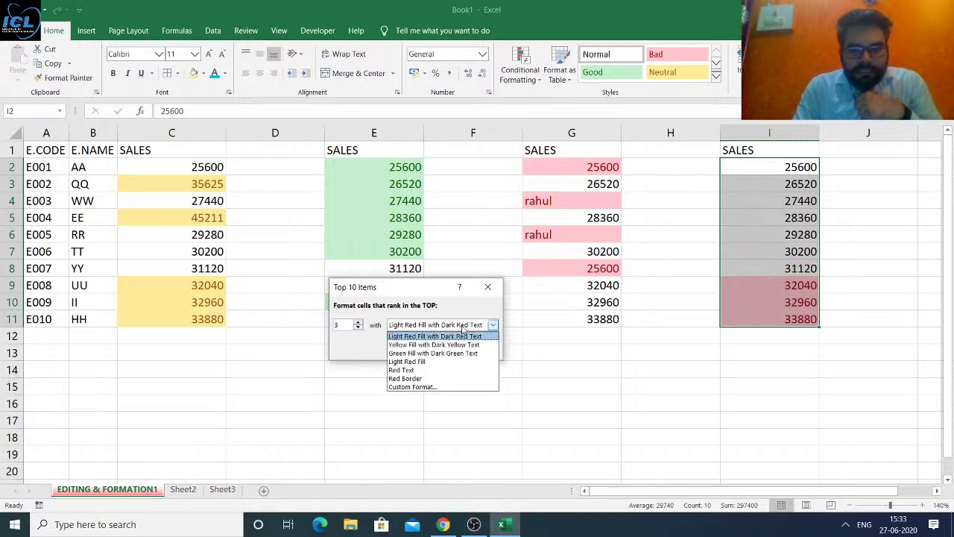
click(417, 353)
click(429, 347)
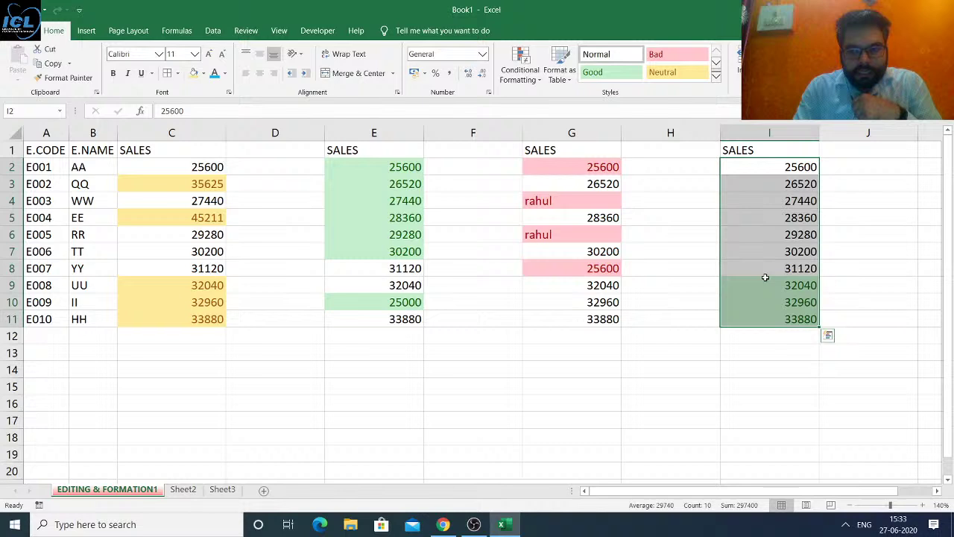
Change I3 to 100000 and I4 to 250000.
click(764, 191)
text(100)
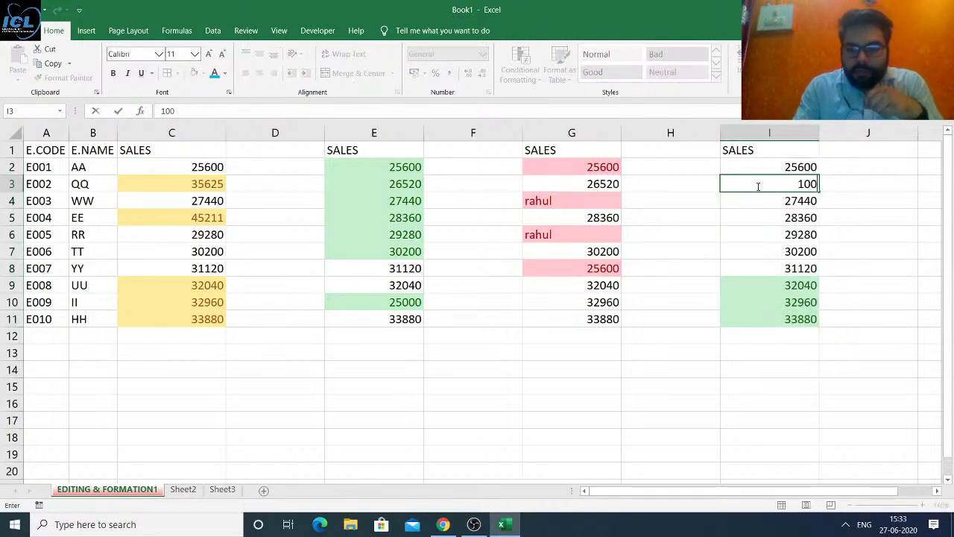
text(00)
key(Return)
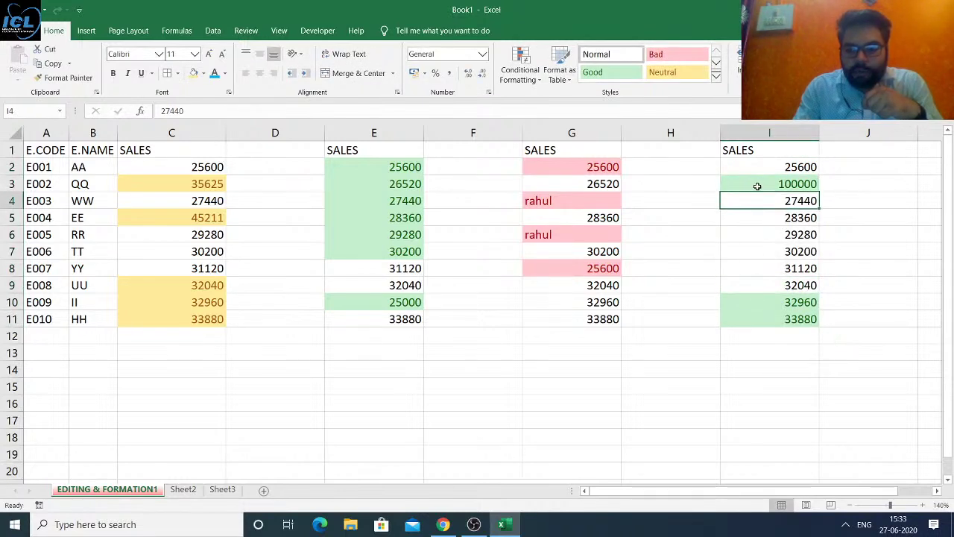
text(250000)
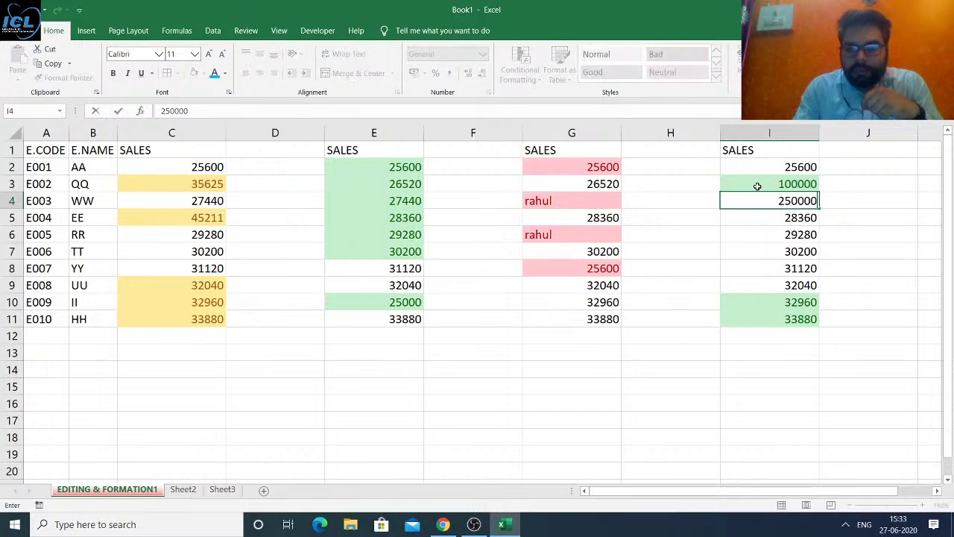
key(Return)
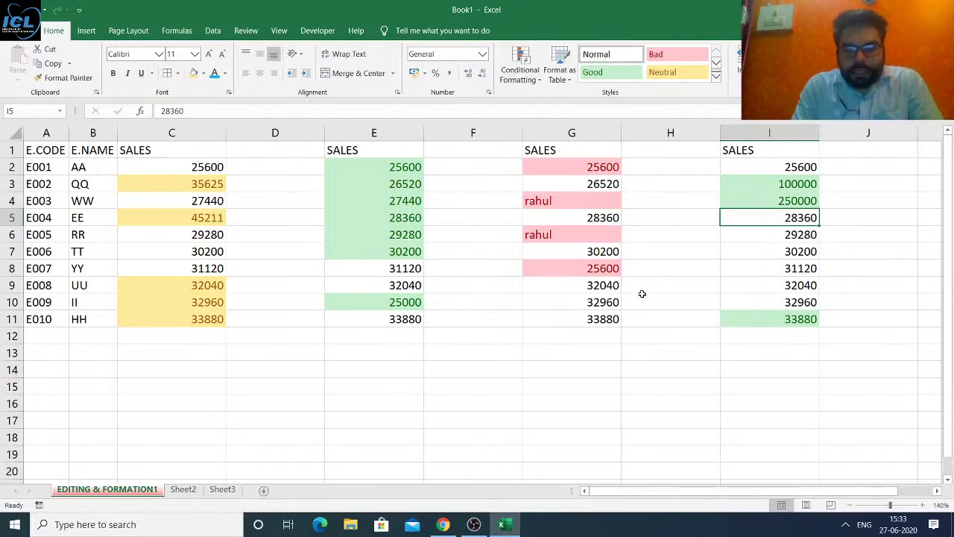
Clear the conditional formatting rules from the selected range E2:I11.
mouse_move(373, 164)
mouse_down()
mouse_move(774, 233)
mouse_move(779, 329)
mouse_up()
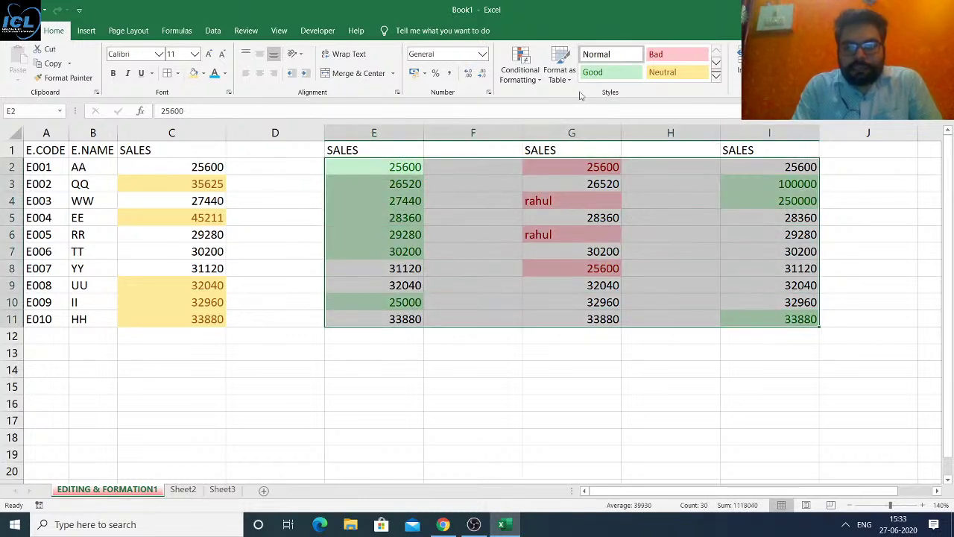
click(540, 80)
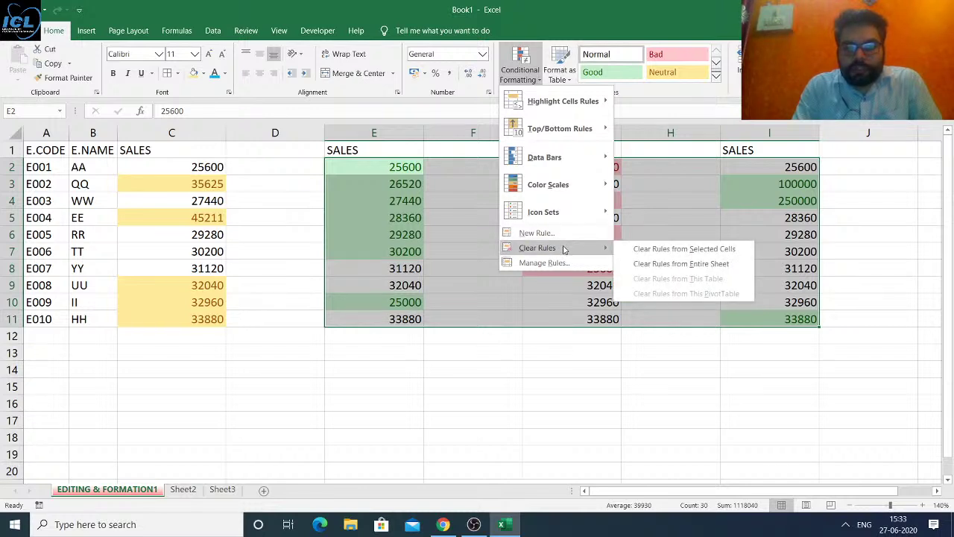
mouse_move(538, 248)
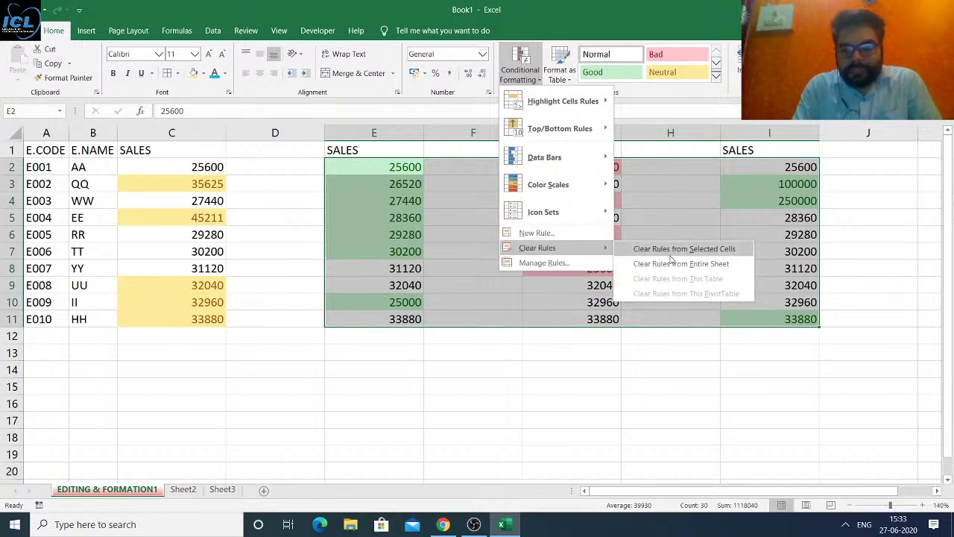
click(670, 253)
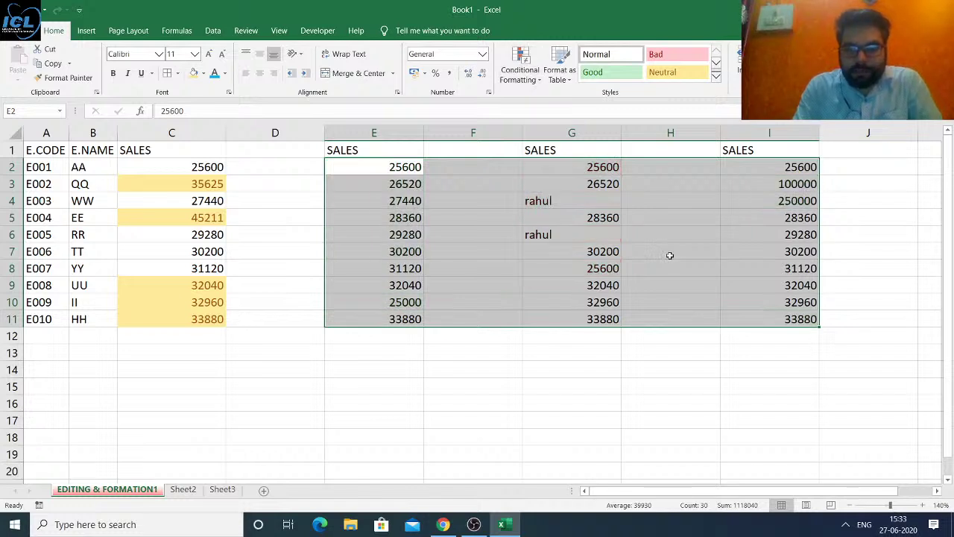
click(500, 335)
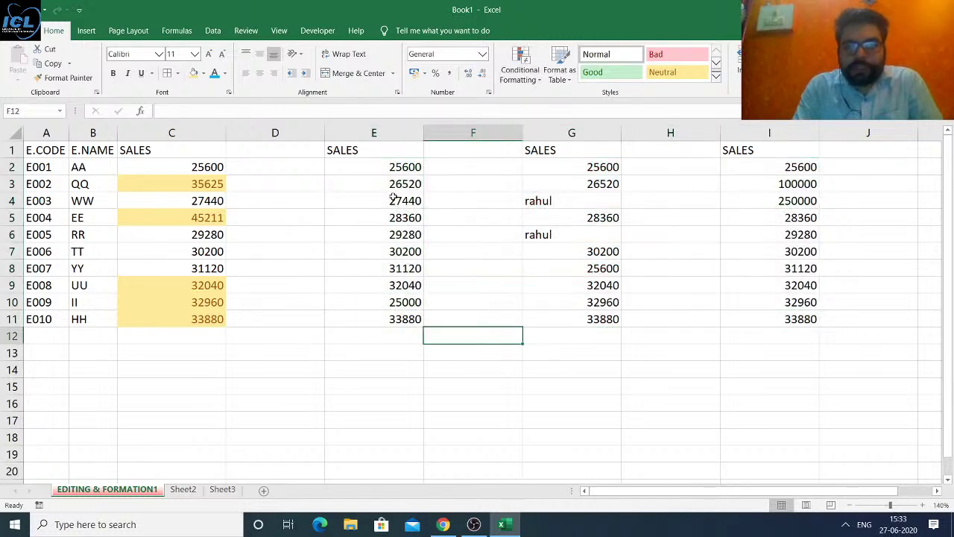
Add purple solid-fill data bars to E2:E11 and widen column E to display them.
drag(366, 170, 366, 320)
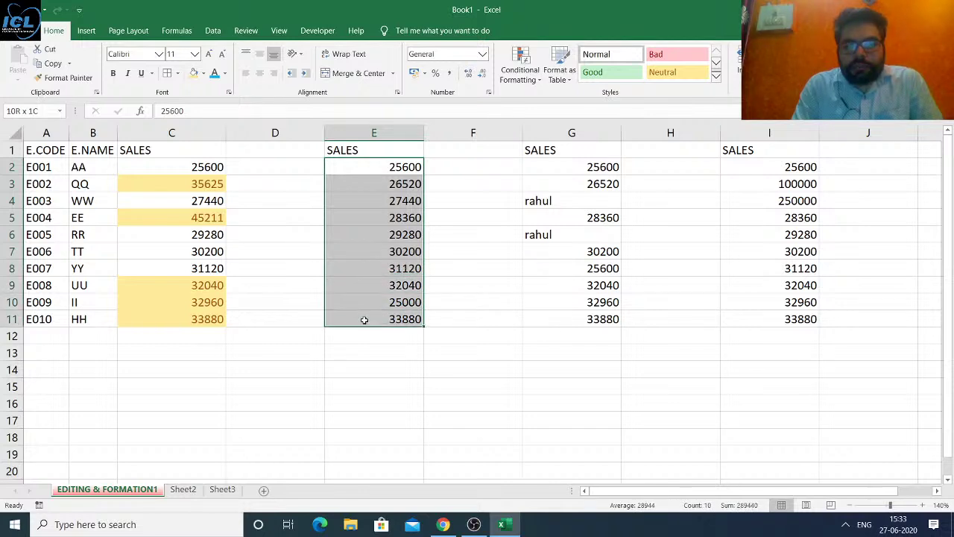
click(525, 74)
mouse_move(544, 158)
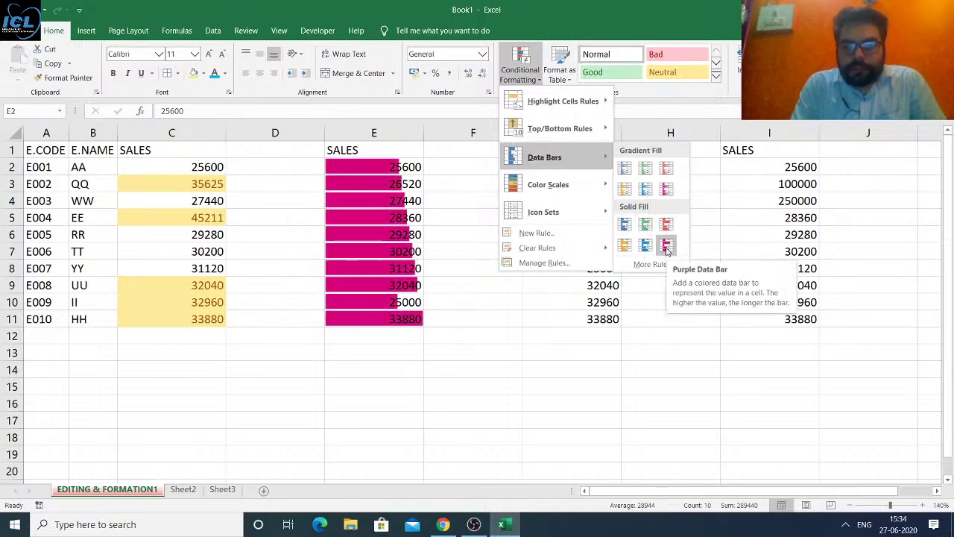
click(666, 249)
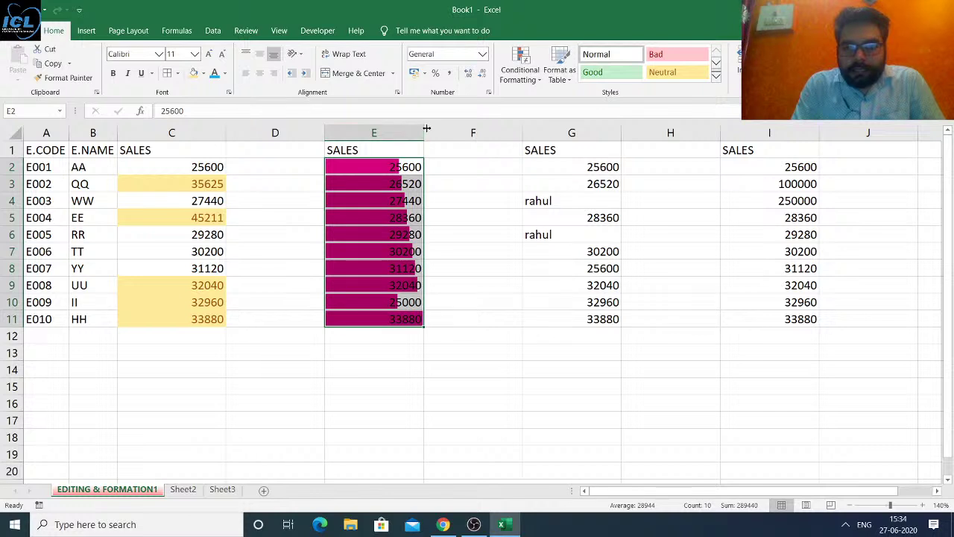
drag(425, 131, 595, 135)
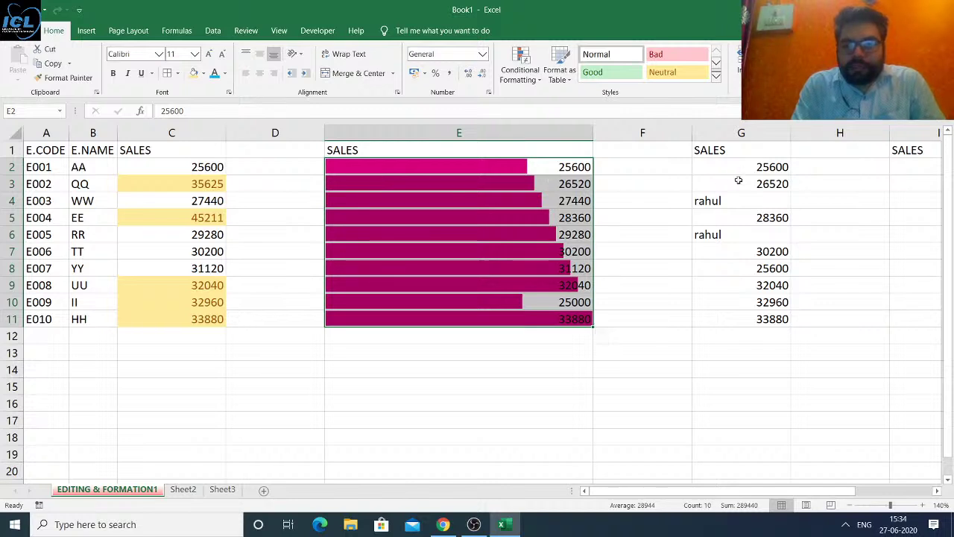
drag(738, 169, 738, 318)
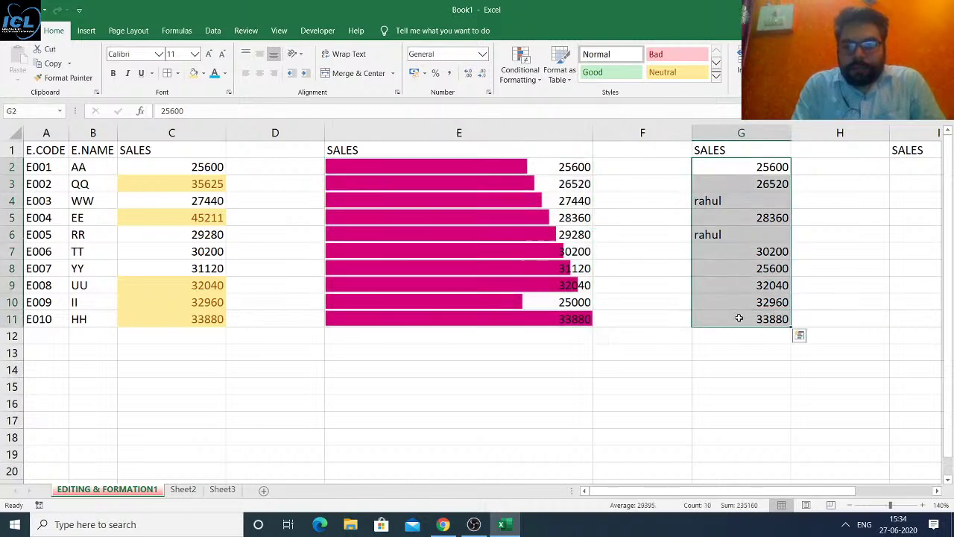
Apply a Green-Yellow-Red colour scale to G2:G11, then enter 256000, 254125 and 521554 in G4:G6.
click(522, 71)
mouse_move(548, 184)
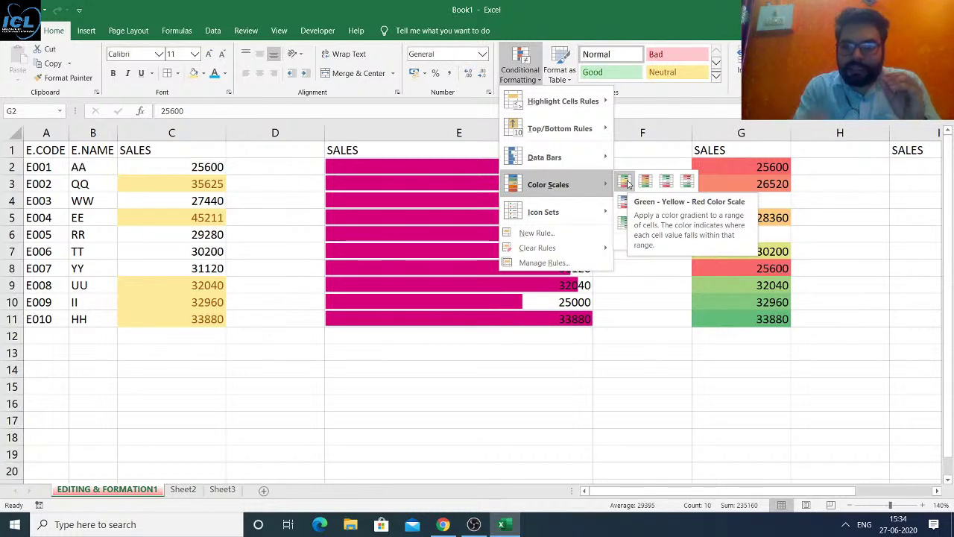
click(625, 182)
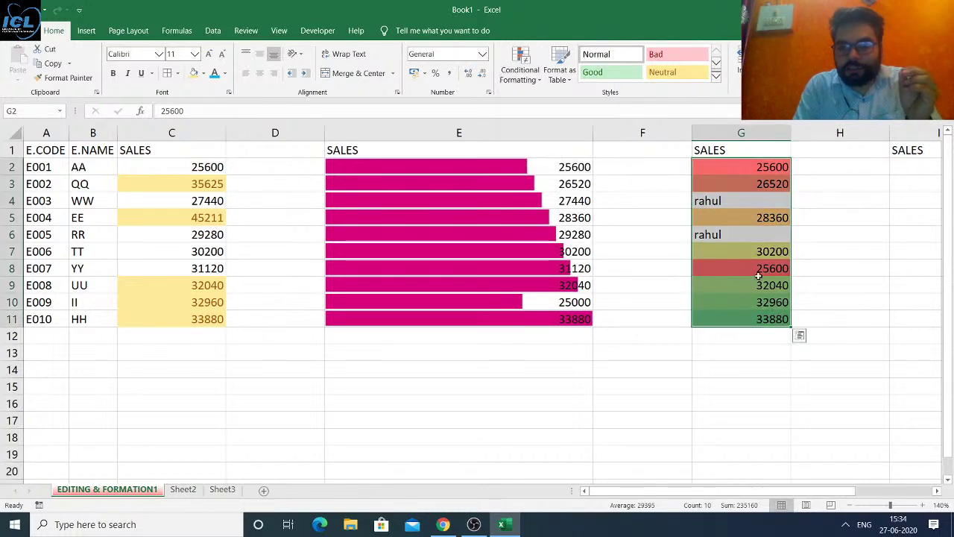
click(732, 200)
text(25)
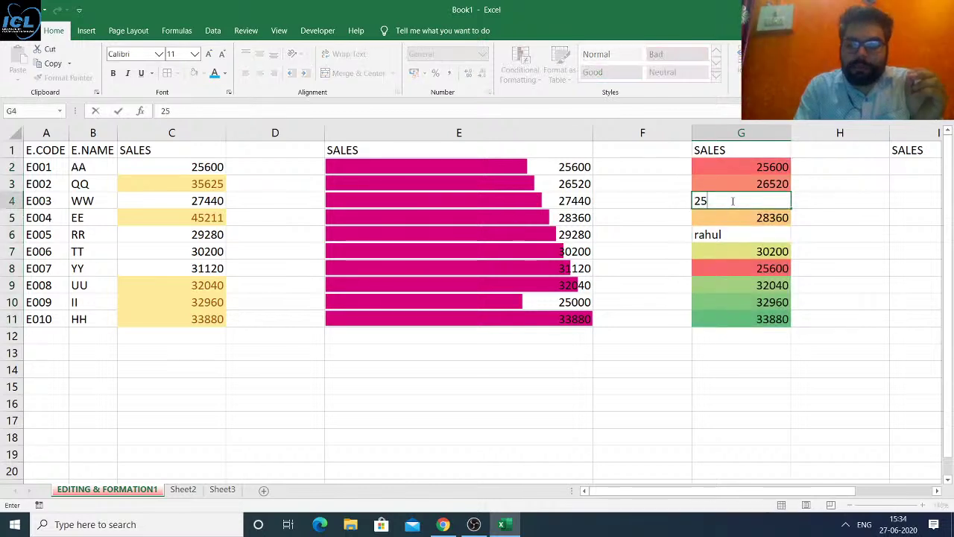
text(600)
key(Return)
text(254125)
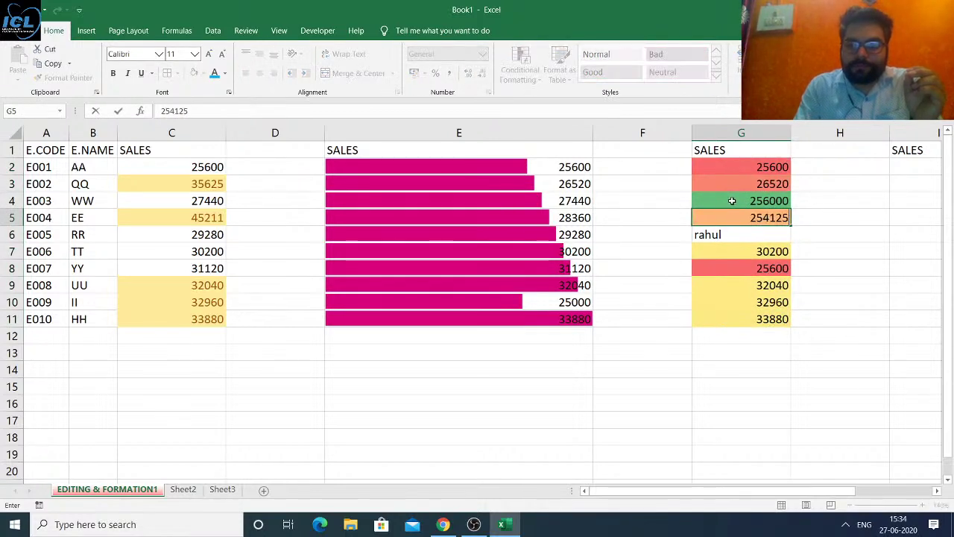
key(Return)
text(521554)
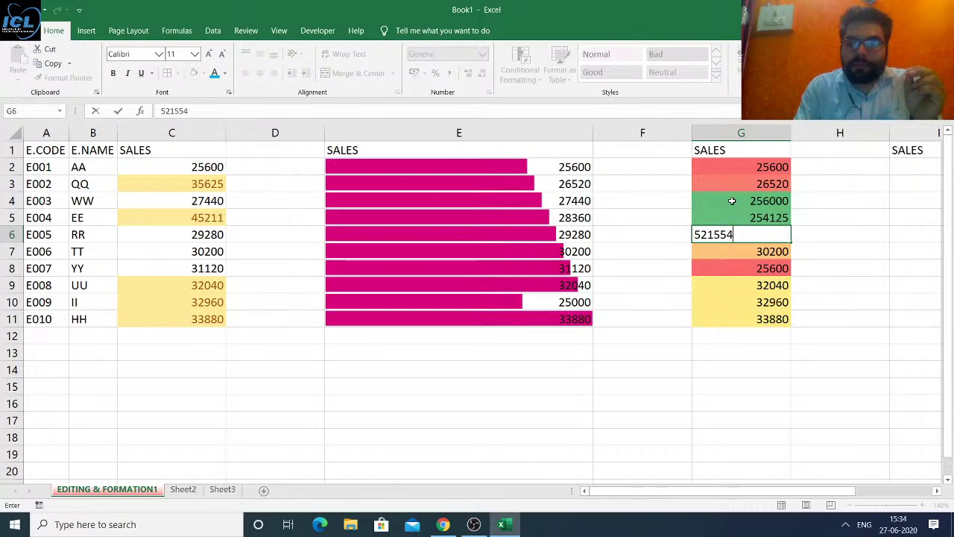
key(Return)
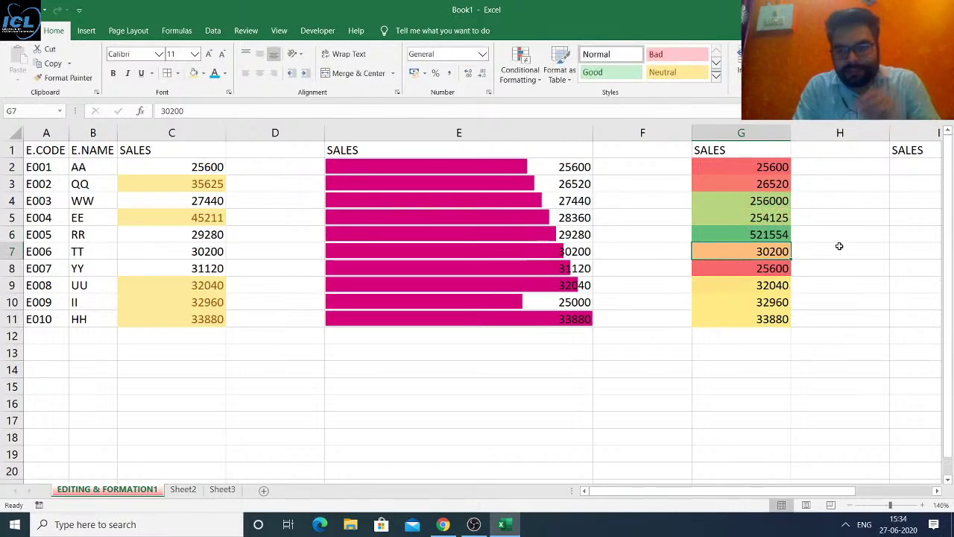
Apply the 3 Traffic Lights icon set to the sales values in C2:C11.
click(530, 58)
mouse_move(543, 212)
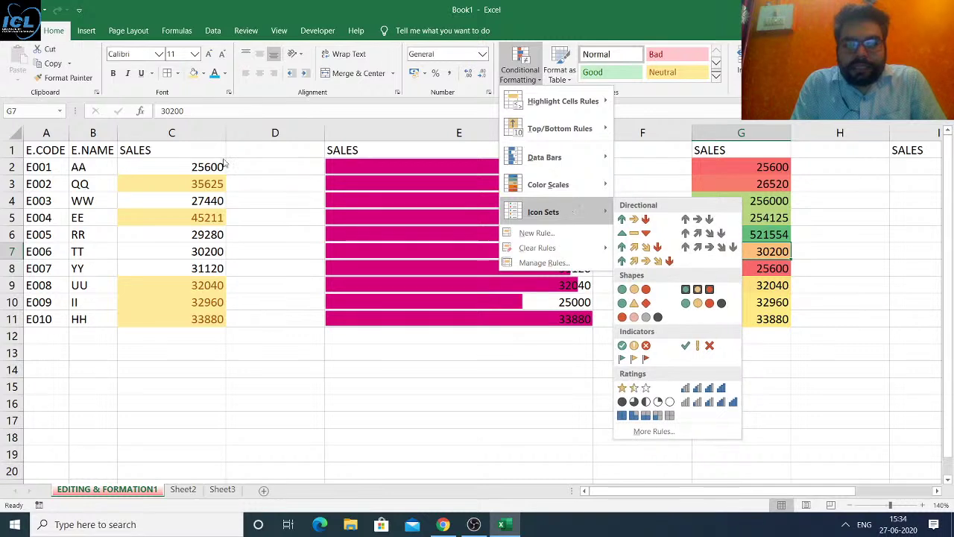
click(172, 172)
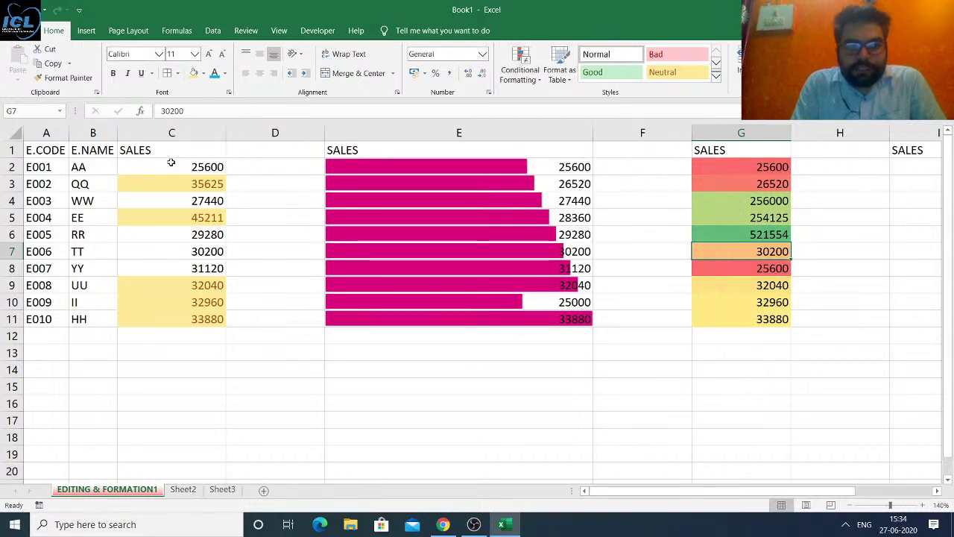
drag(171, 166, 177, 319)
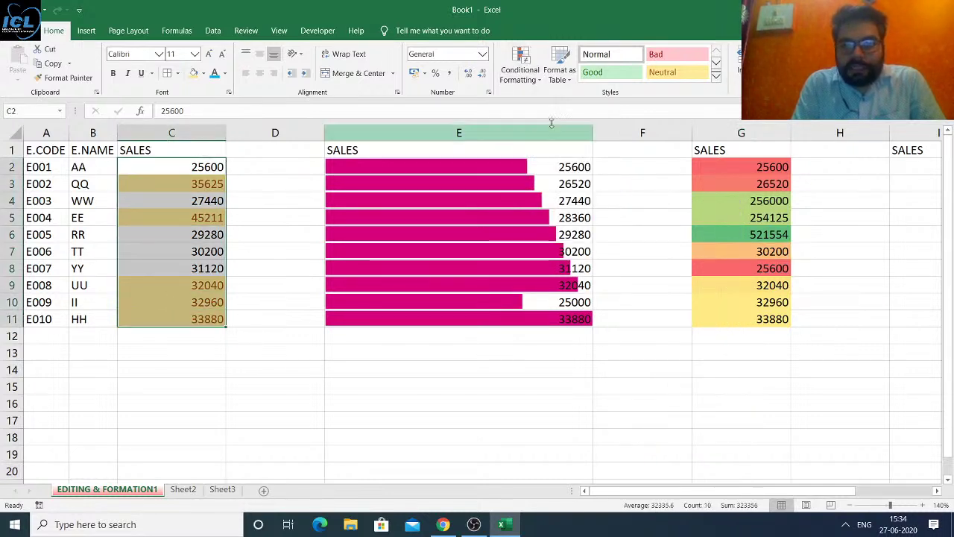
click(529, 77)
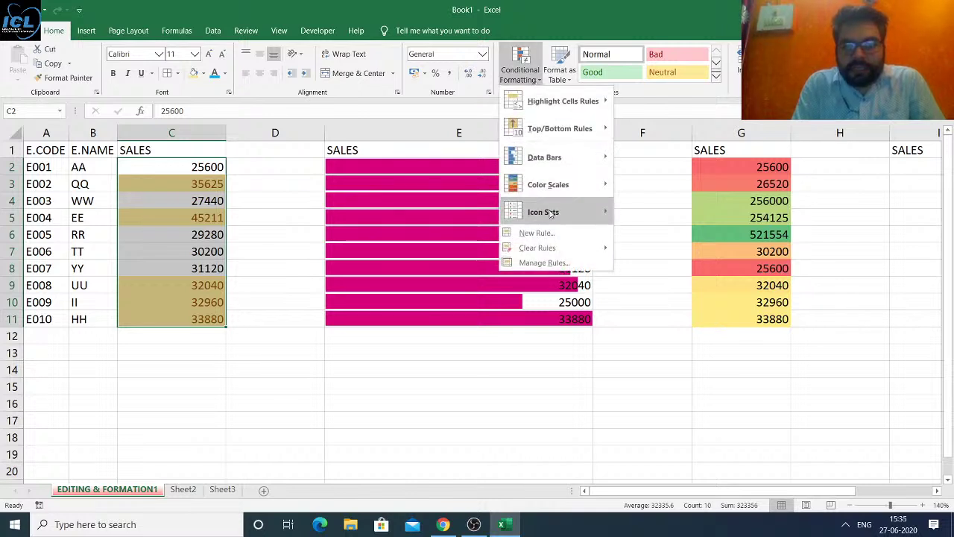
mouse_move(543, 212)
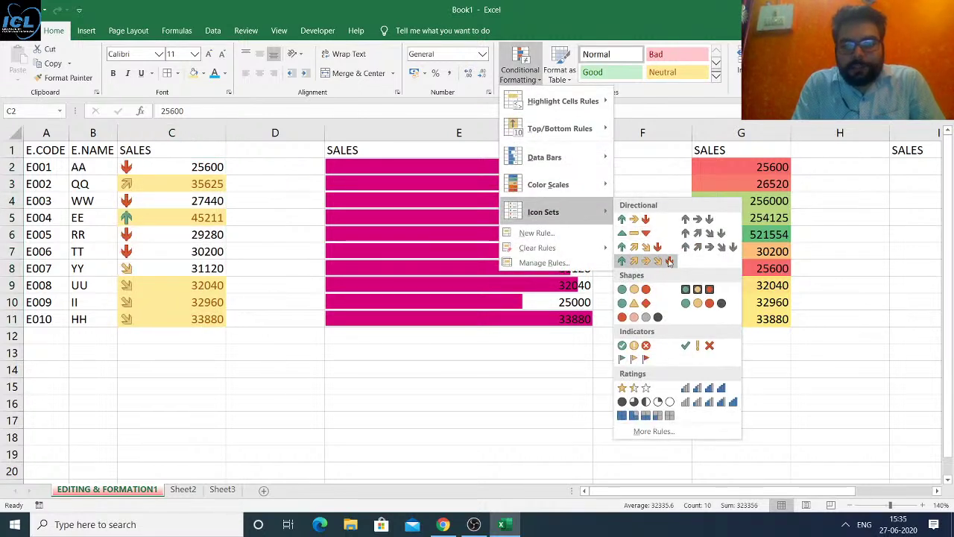
click(633, 290)
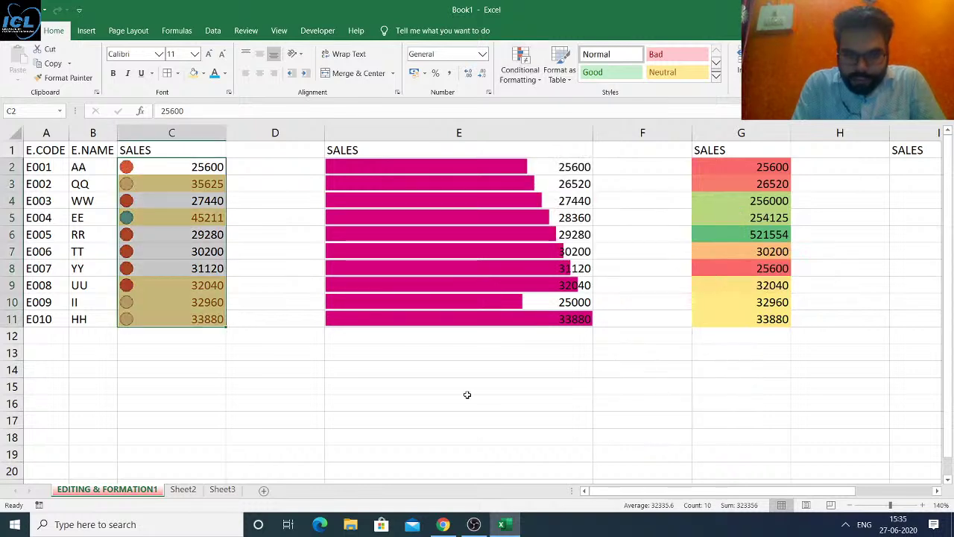
Select the entire sheet to clear its conditional formatting rules.
key(ctrl+a)
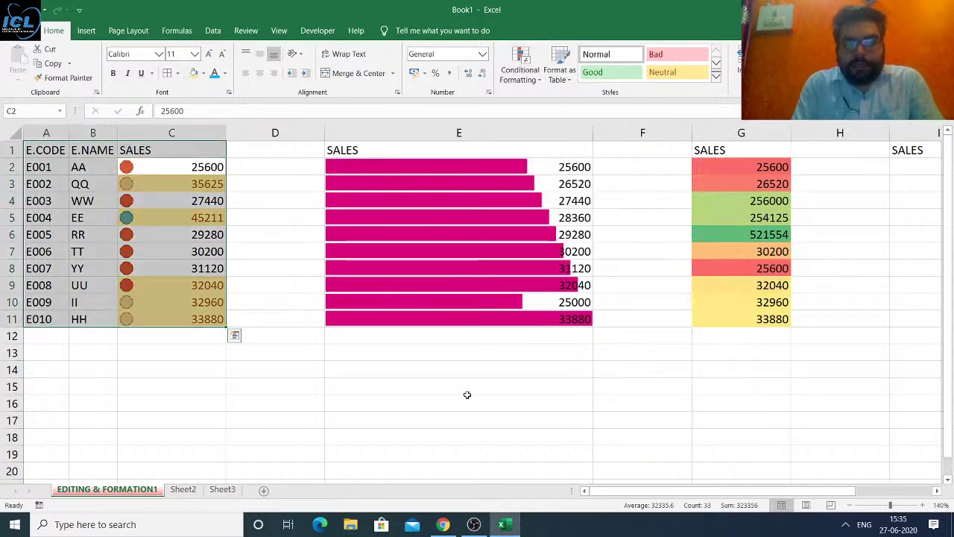
key(ctrl+a)
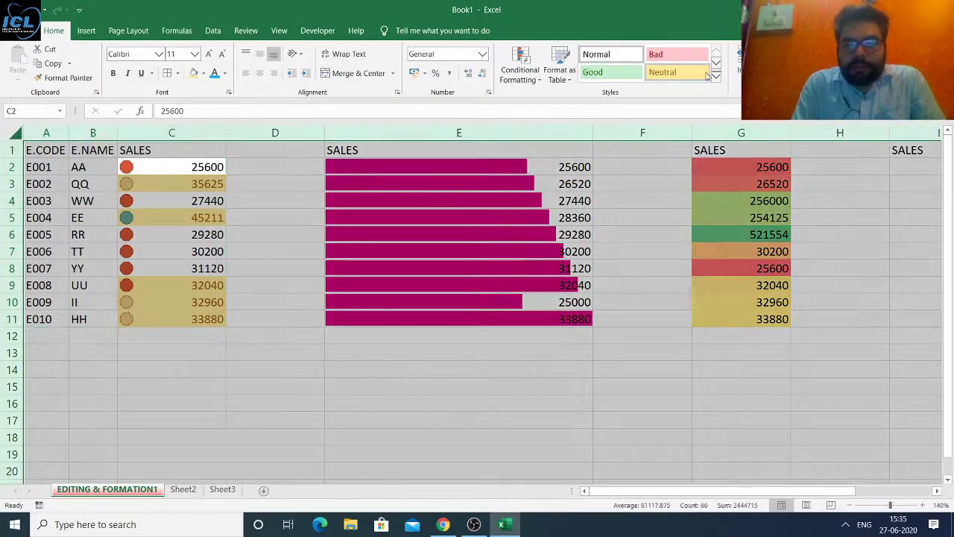
click(536, 79)
mouse_move(537, 247)
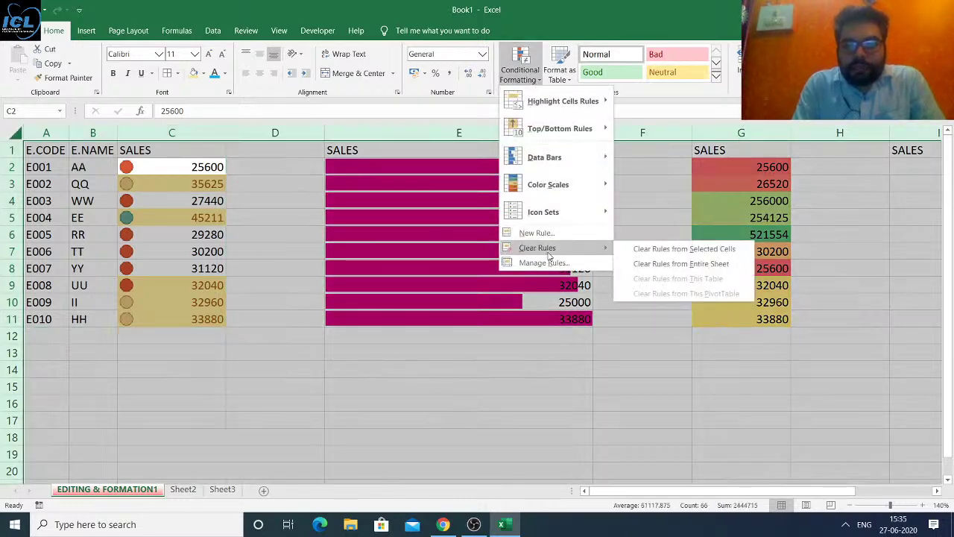
click(660, 263)
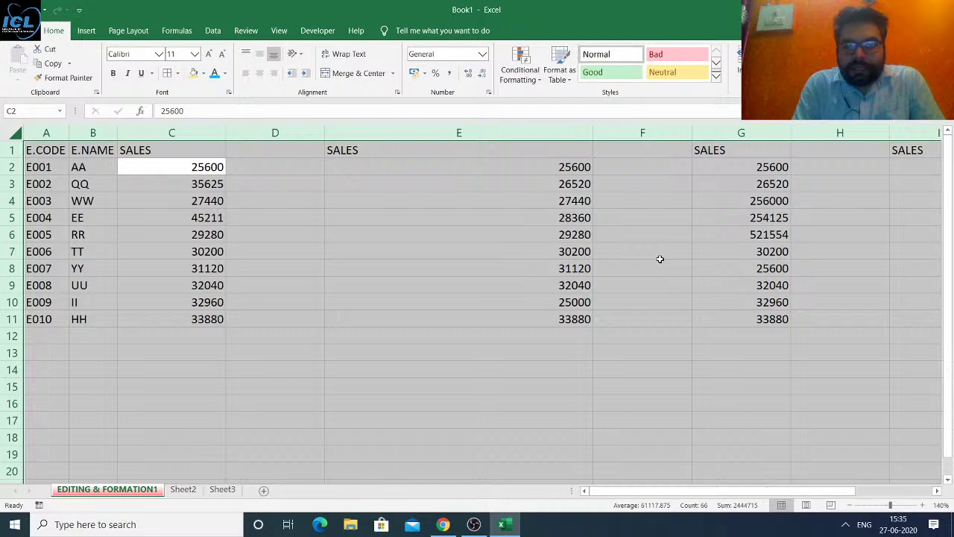
click(417, 228)
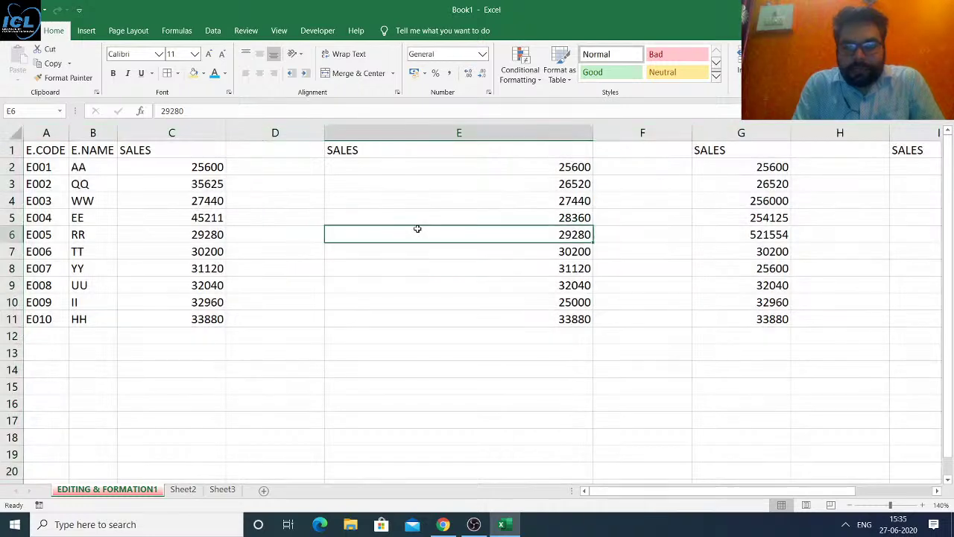
click(536, 78)
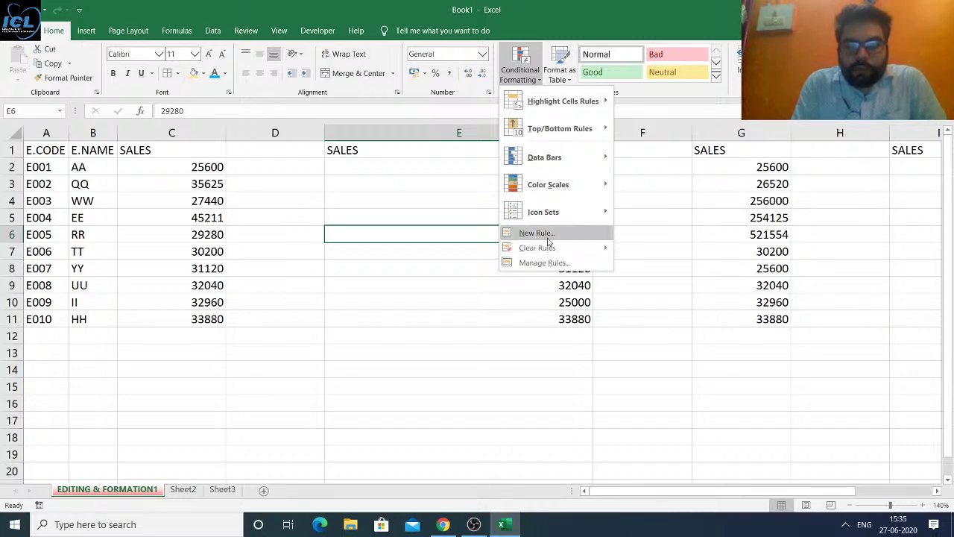
click(547, 238)
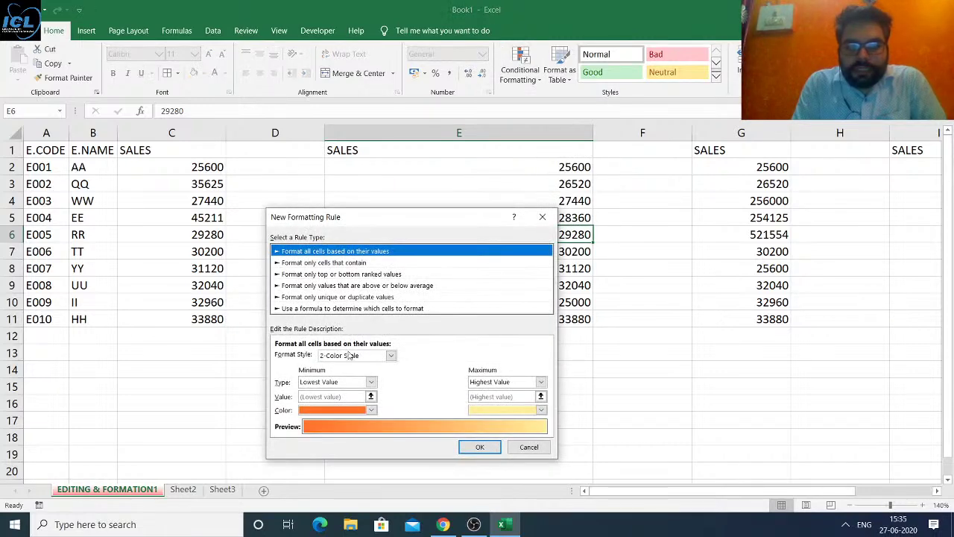
click(529, 447)
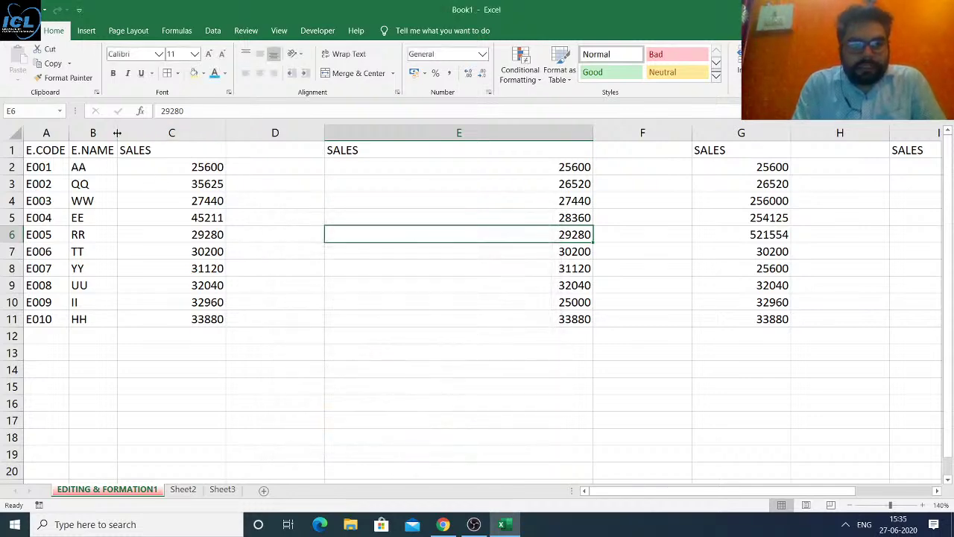
Widen columns A and B, then pick a Format as Table style for A1:C11.
drag(117, 132, 187, 133)
drag(66, 135, 122, 135)
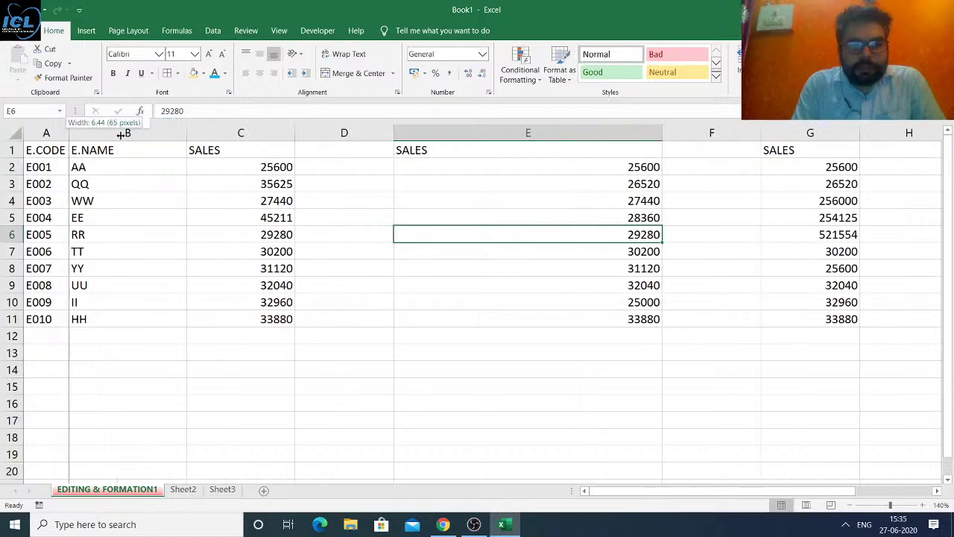
drag(46, 156, 313, 315)
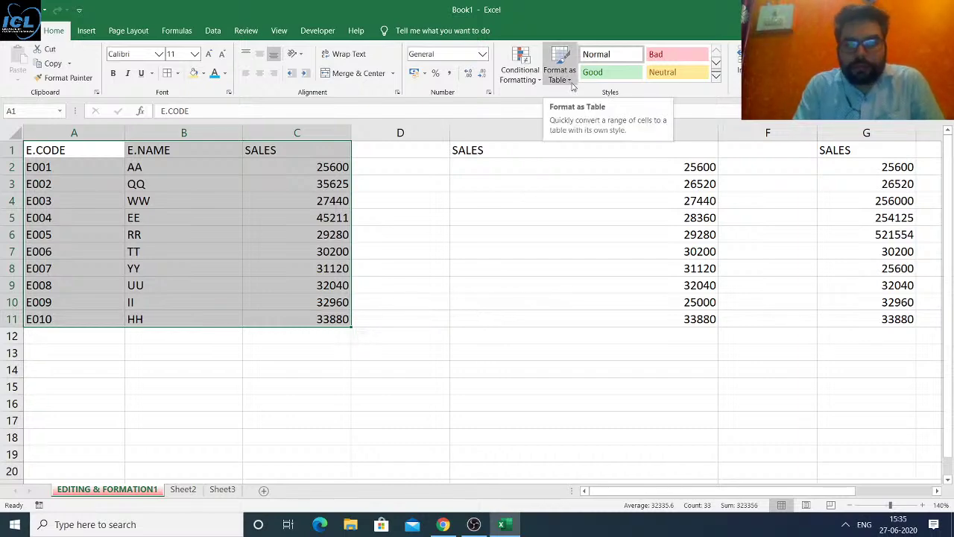
click(570, 80)
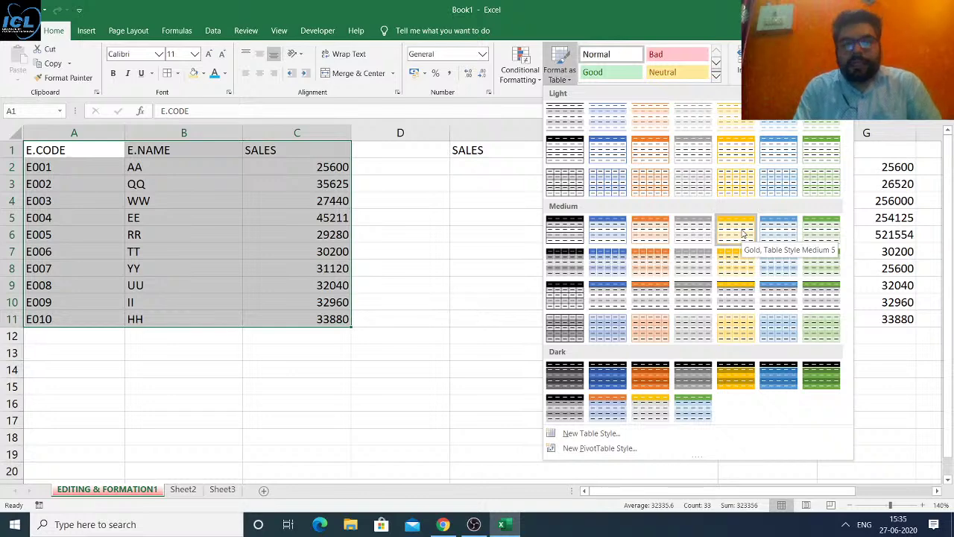
click(742, 234)
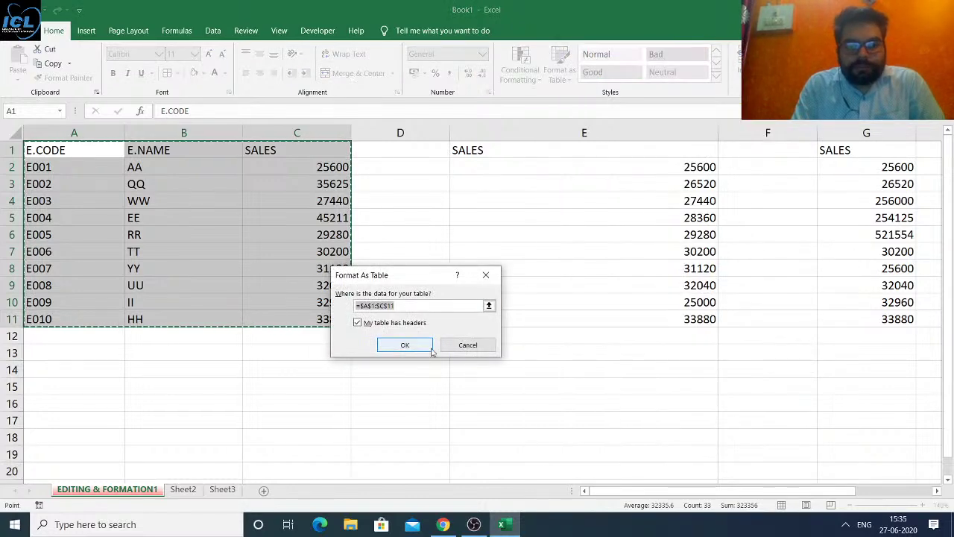
Create the table with a blue style and a Total row summing SALES to 323356.
click(406, 346)
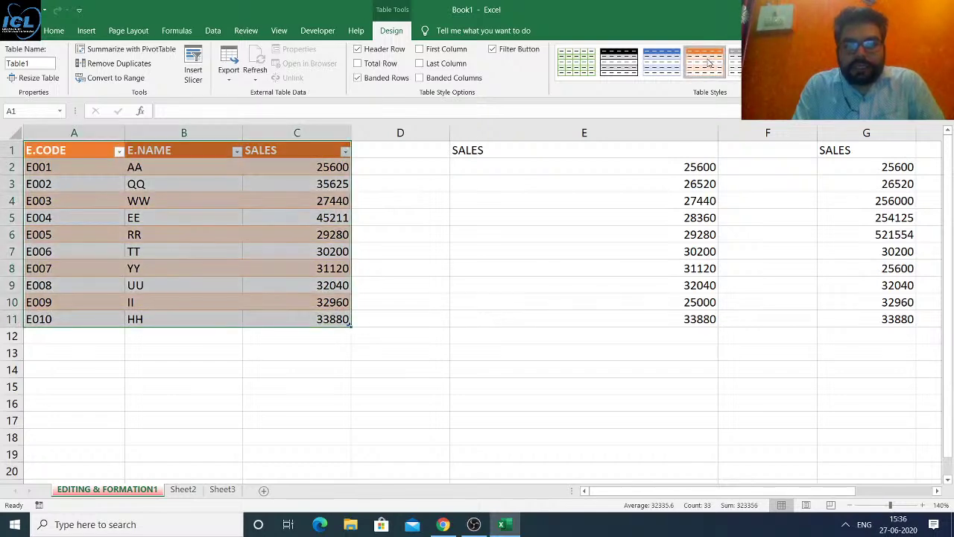
click(671, 66)
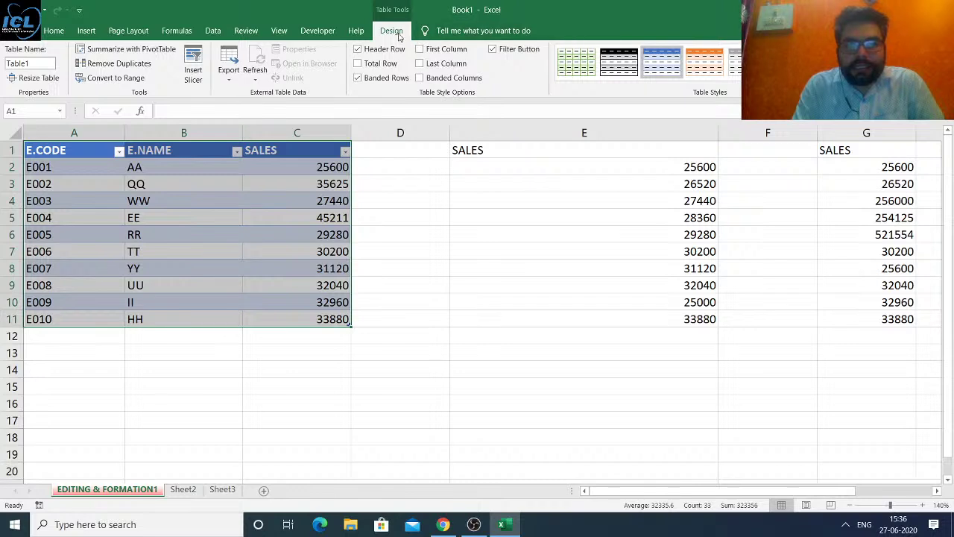
click(358, 66)
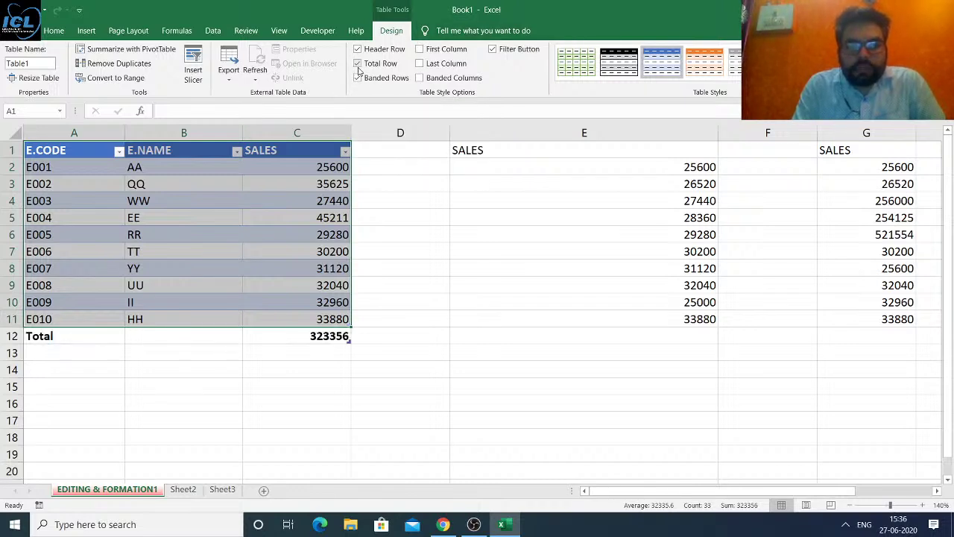
Try First Column, Last Column and Banded Columns options, then revert to row banding.
click(419, 49)
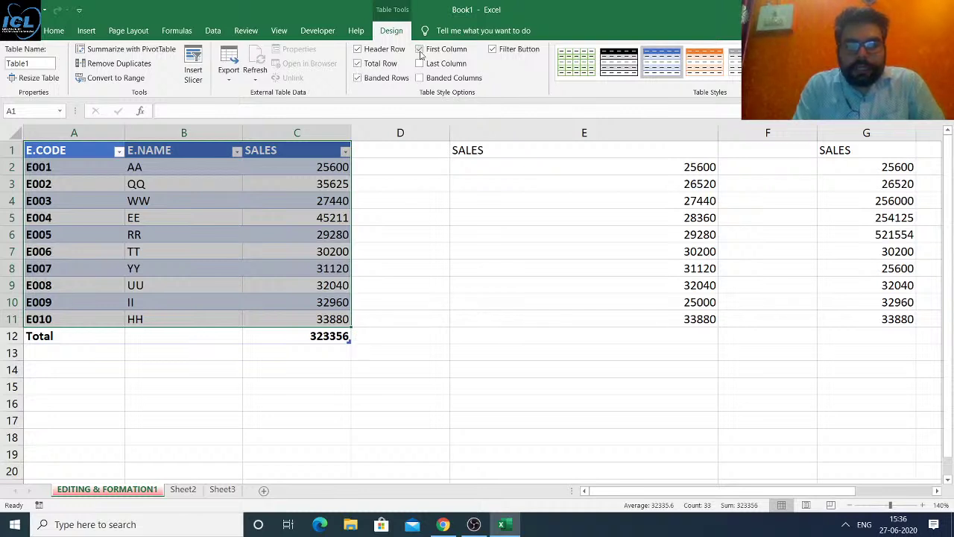
click(420, 50)
click(419, 64)
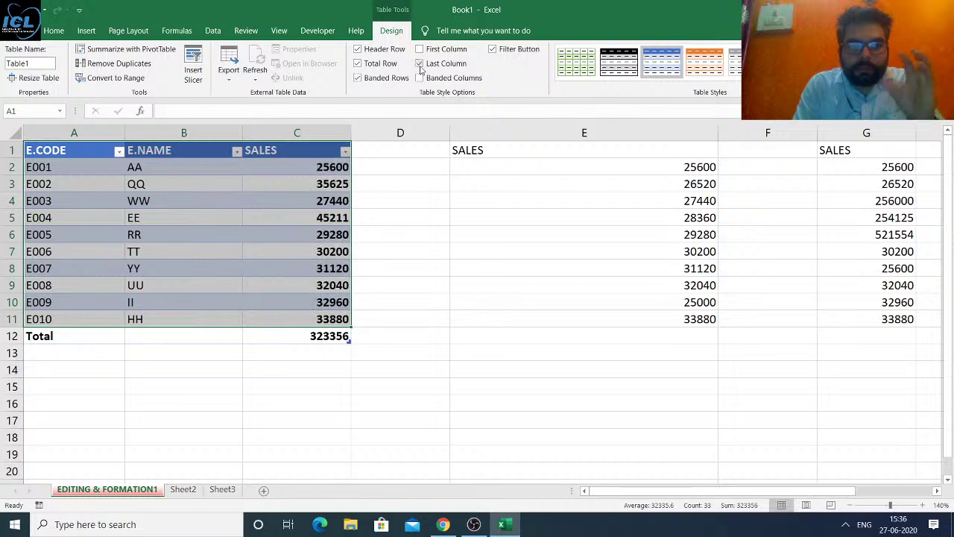
click(420, 64)
click(419, 79)
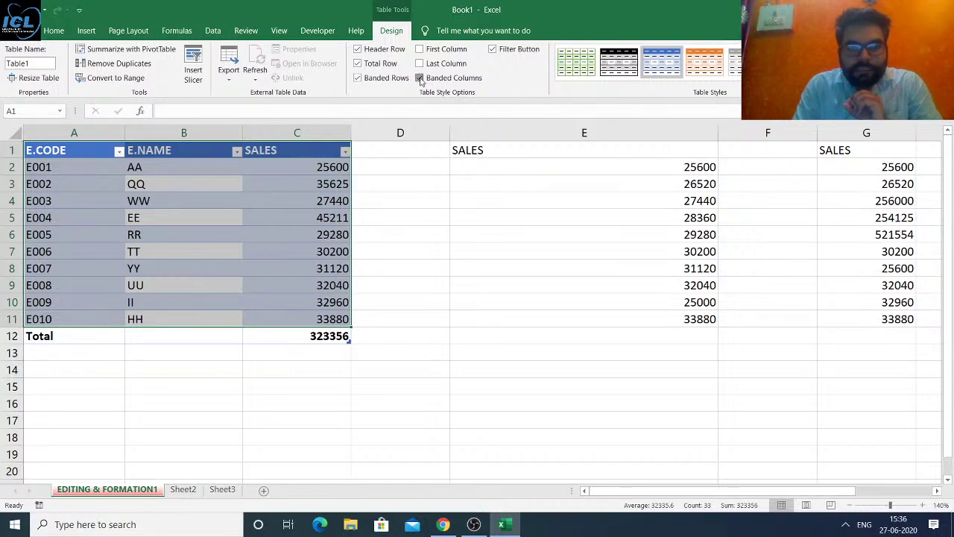
click(420, 78)
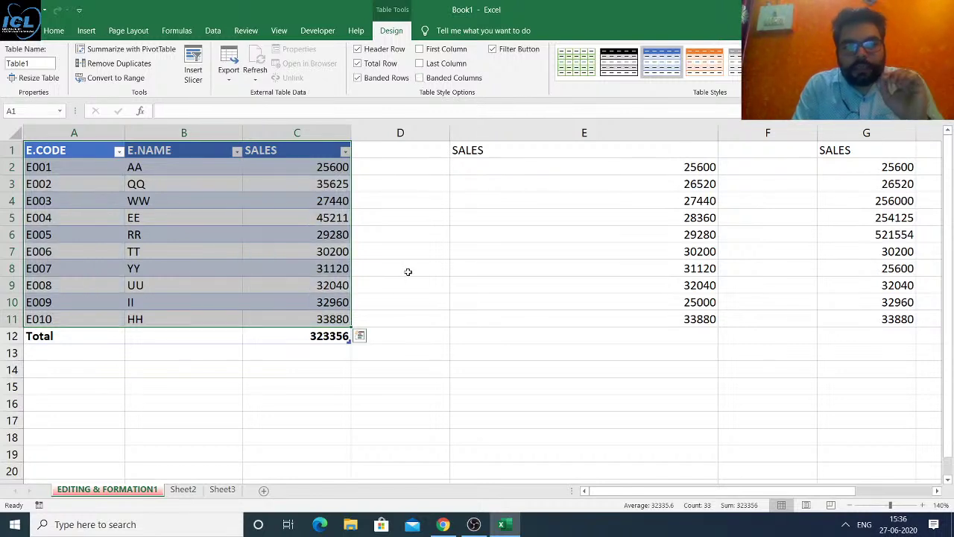
click(54, 31)
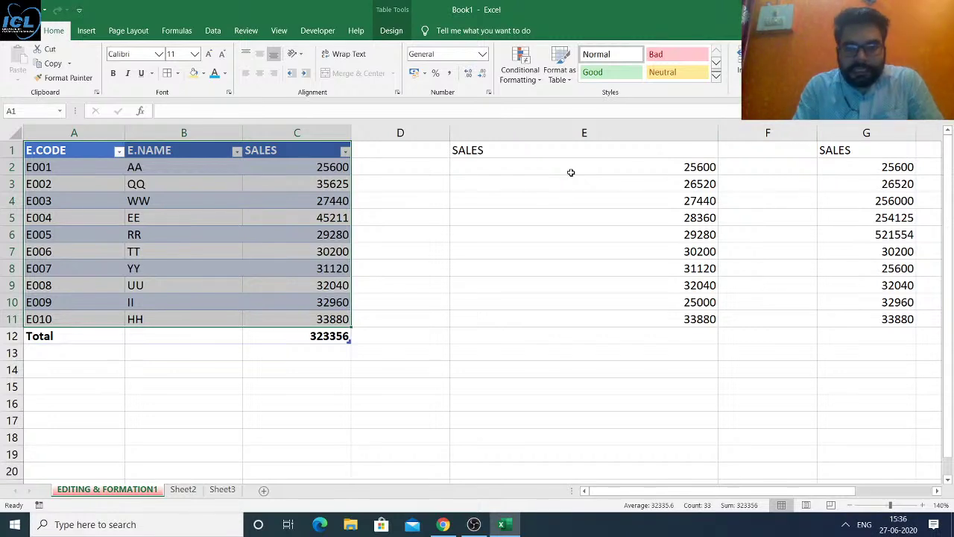
Apply the 20% - Accent4 light gold cell style to E1:E11.
drag(552, 149, 561, 318)
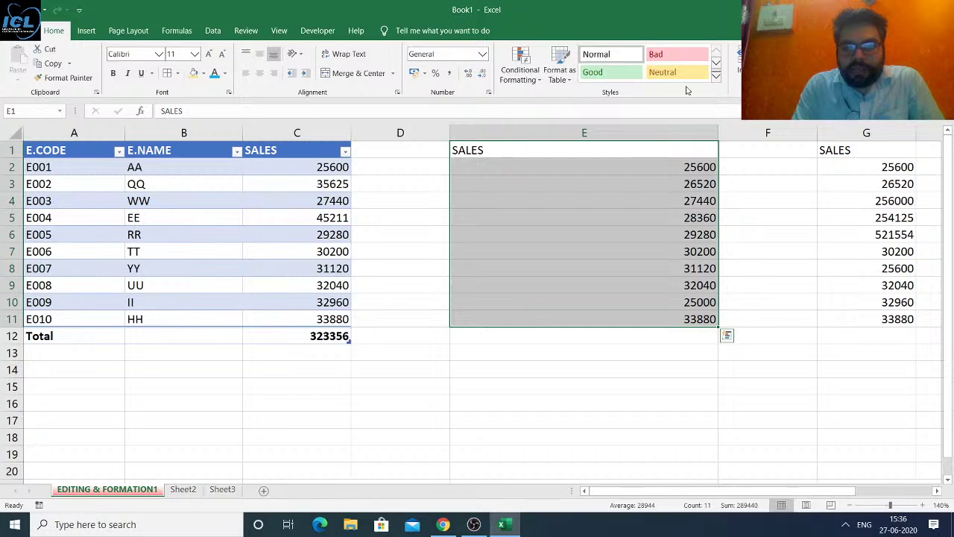
click(715, 76)
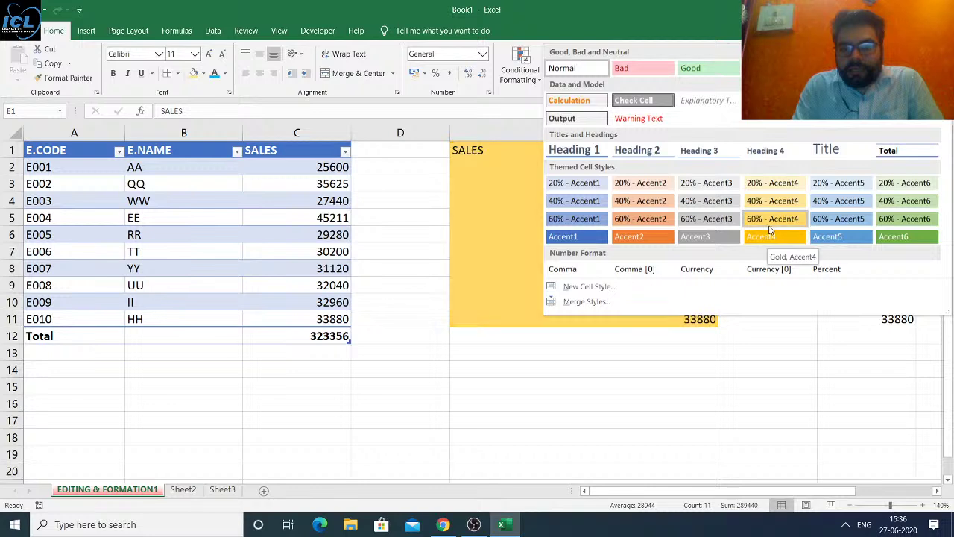
click(772, 190)
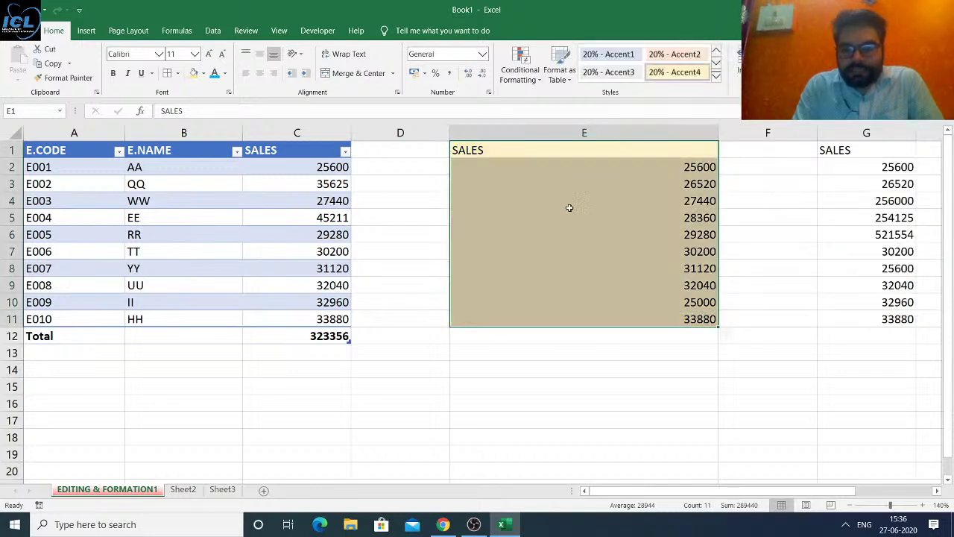
Give the SALES header cell E1 the Heading 2 style.
click(562, 147)
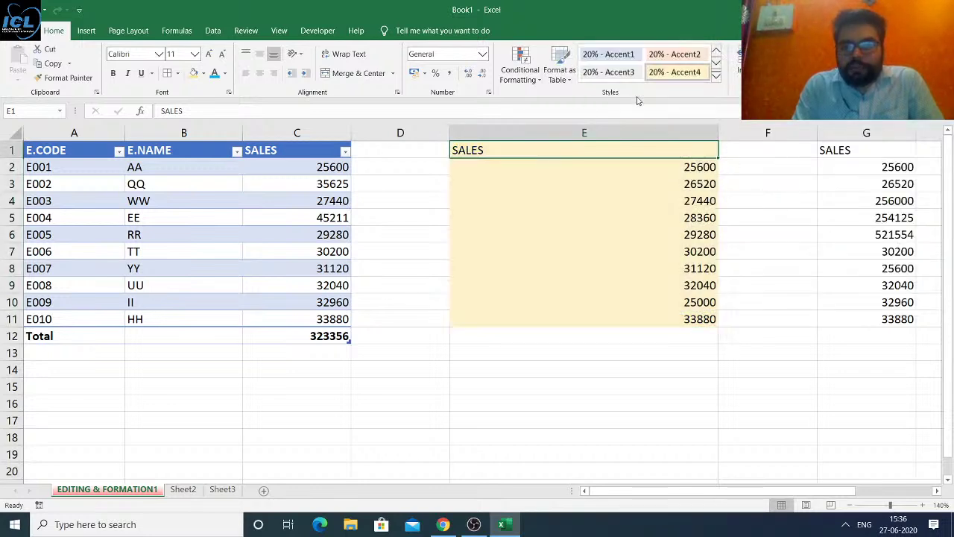
click(715, 75)
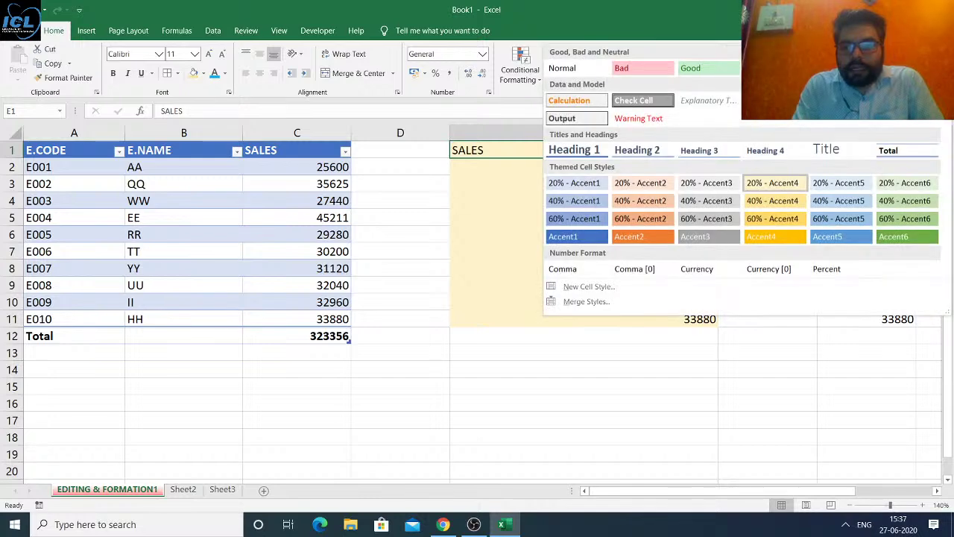
click(647, 149)
Apply the Linked Cell style to E2:E11 for orange text and borders.
drag(571, 171, 590, 320)
click(715, 63)
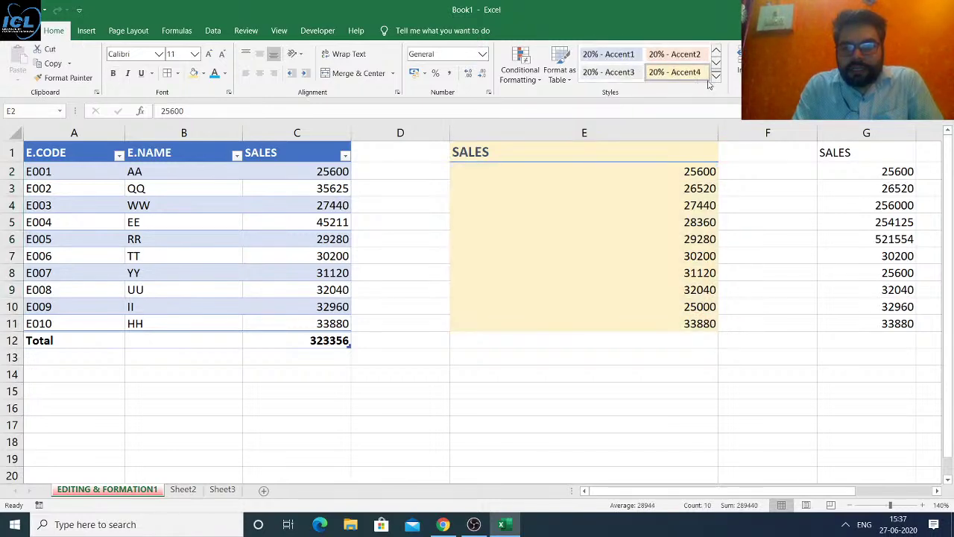
click(715, 78)
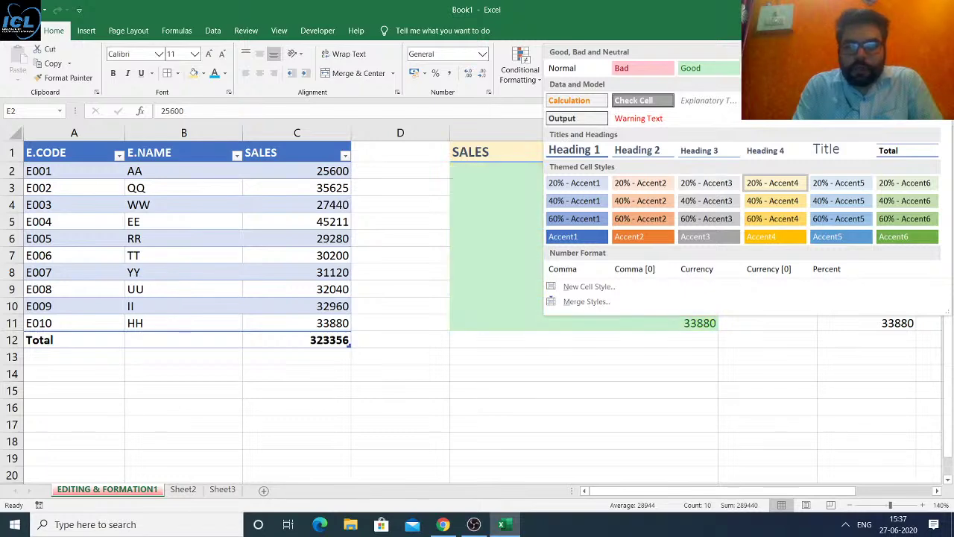
click(839, 100)
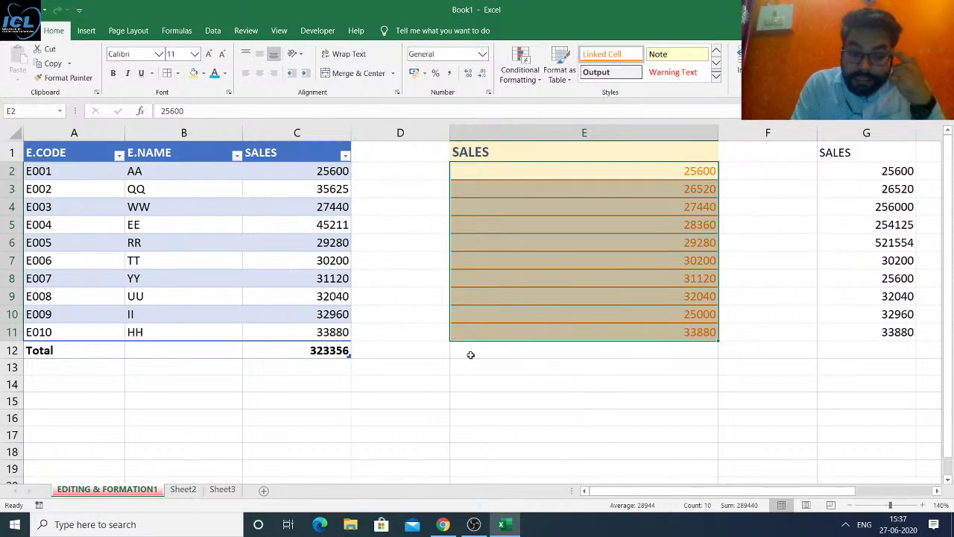
Switch to the empty Sheet3, zoom in four steps, and show the Insert ribbon options.
click(225, 490)
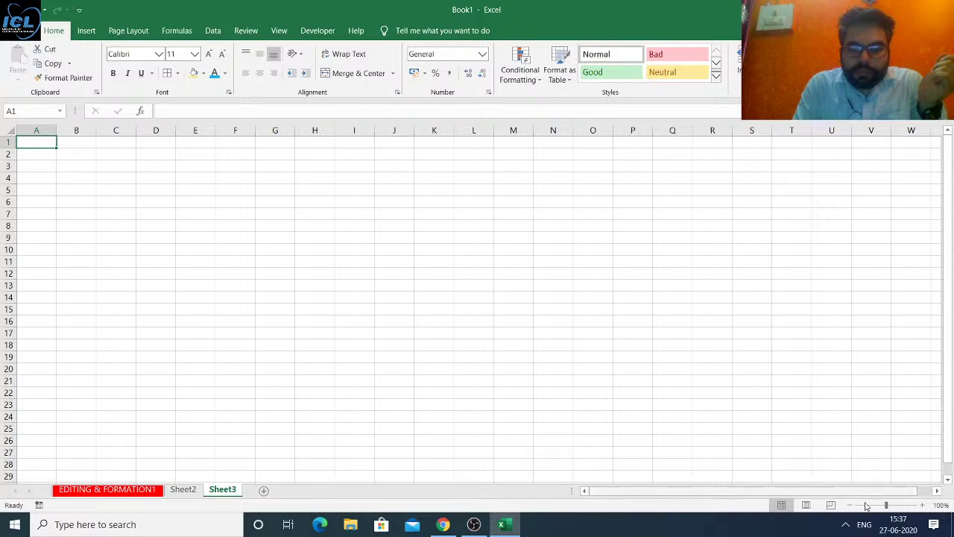
click(922, 506)
click(922, 505)
click(922, 505)
click(921, 505)
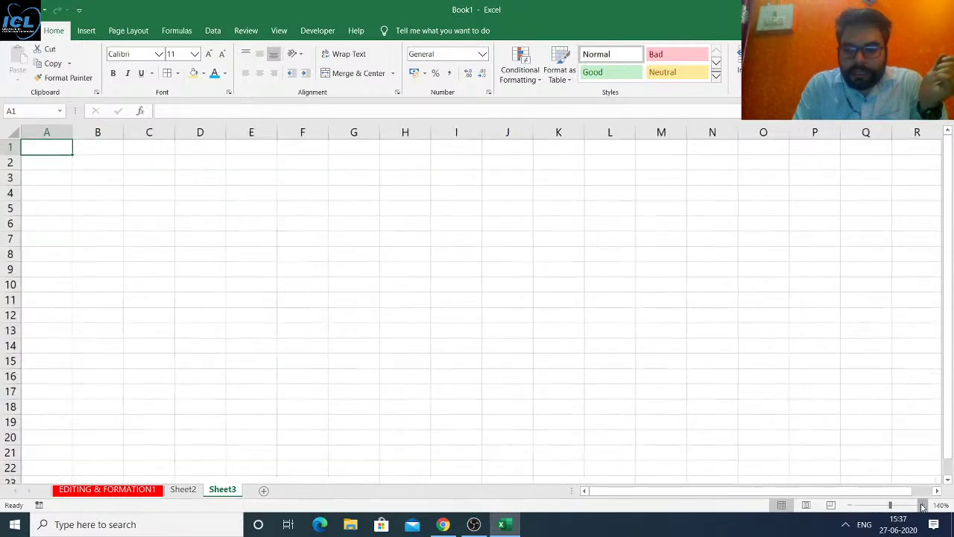
click(922, 506)
click(921, 506)
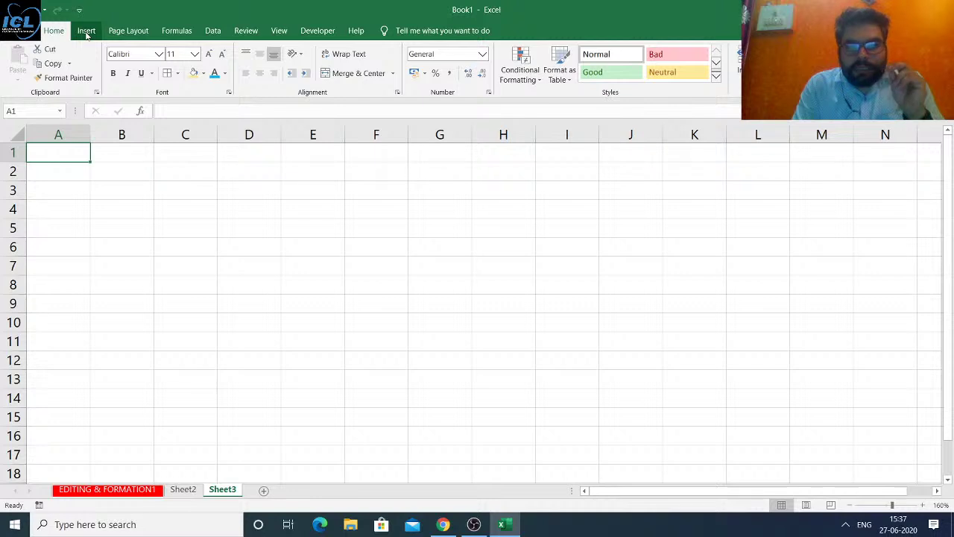
click(86, 32)
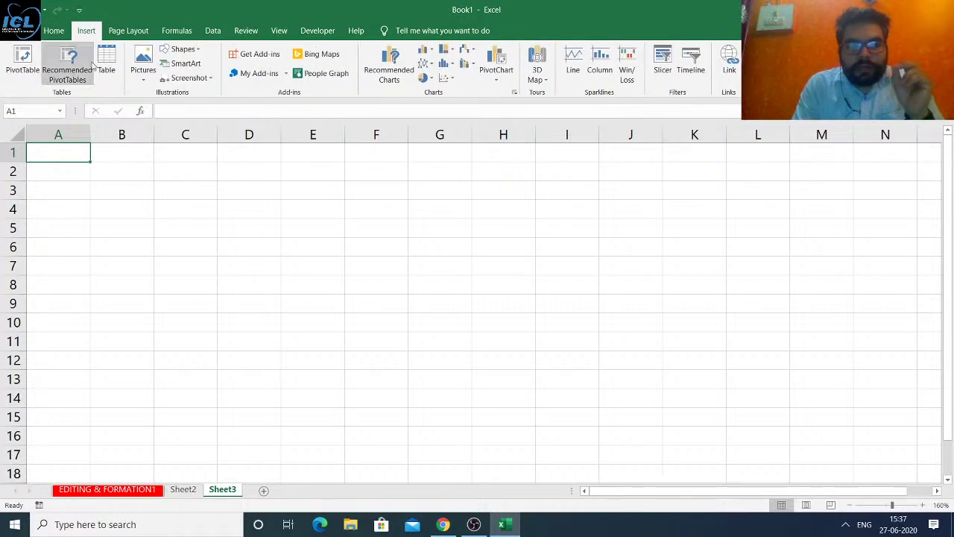
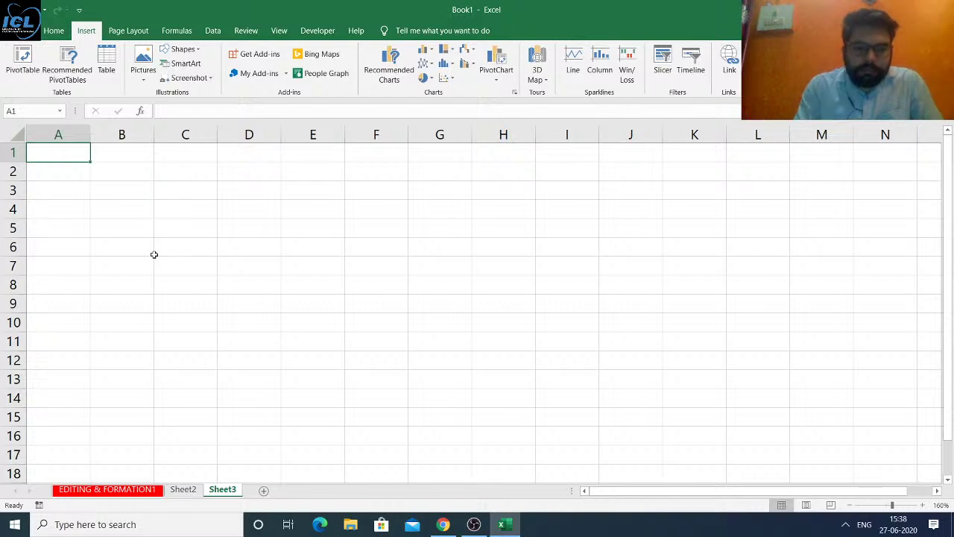
Copy the headers and rows E001–E004 (A1:C5) from EDITING & FORMATION1 into Sheet3 A1.
click(106, 489)
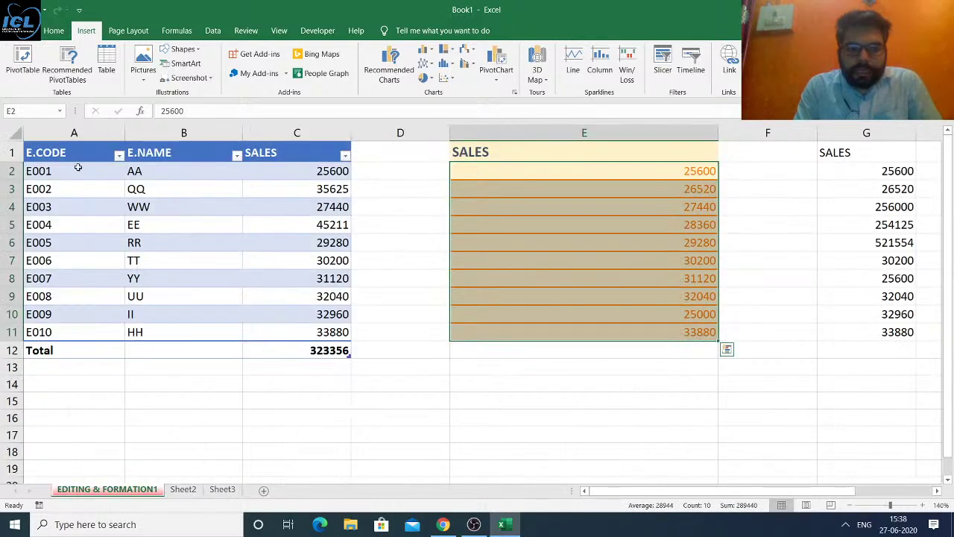
drag(91, 159, 293, 221)
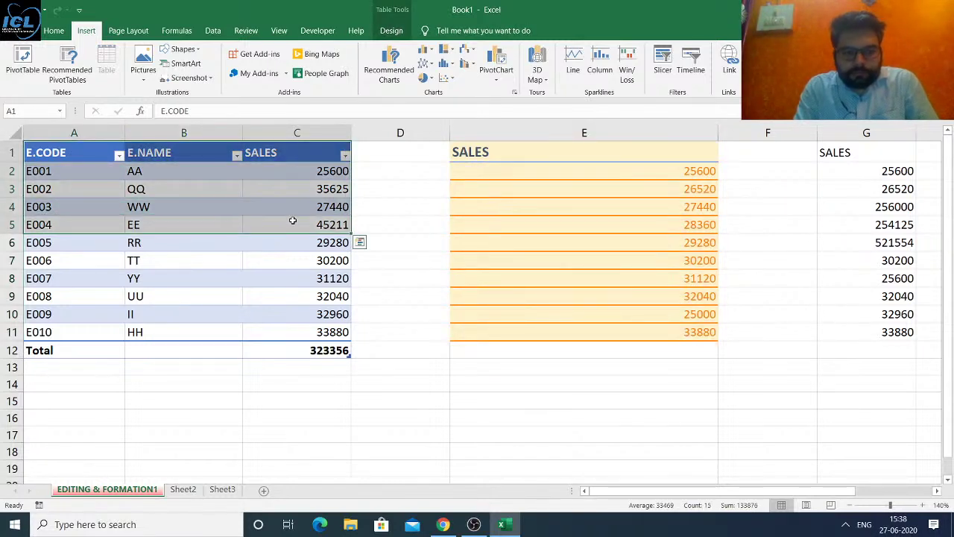
key(ctrl+c)
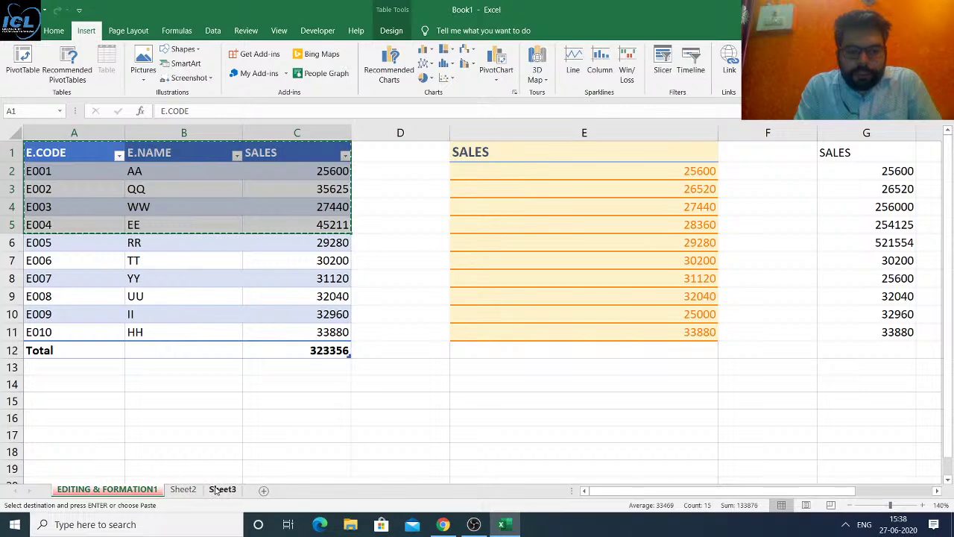
click(221, 489)
key(ctrl+v)
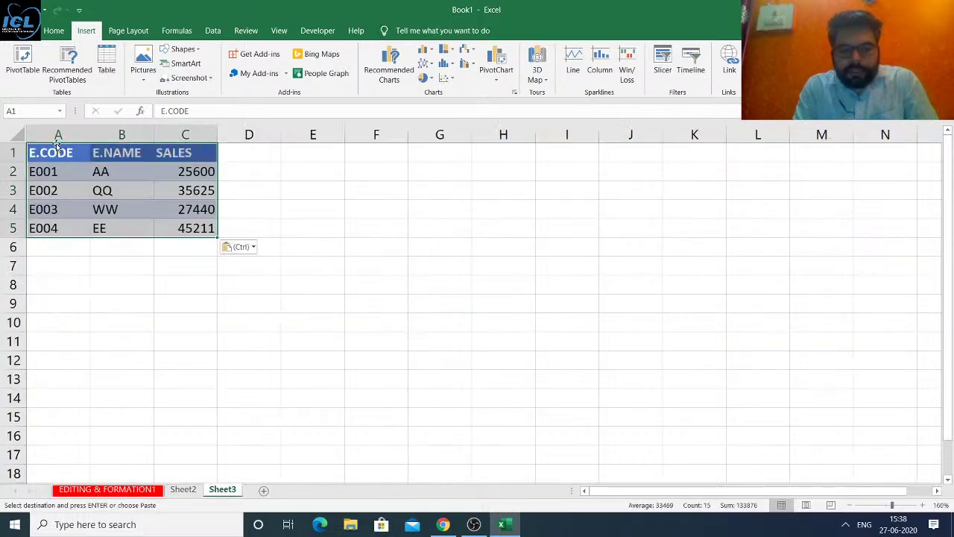
click(54, 31)
key(alt+h)
Clear the formatting from the pasted employee rows on Sheet3.
key(e)
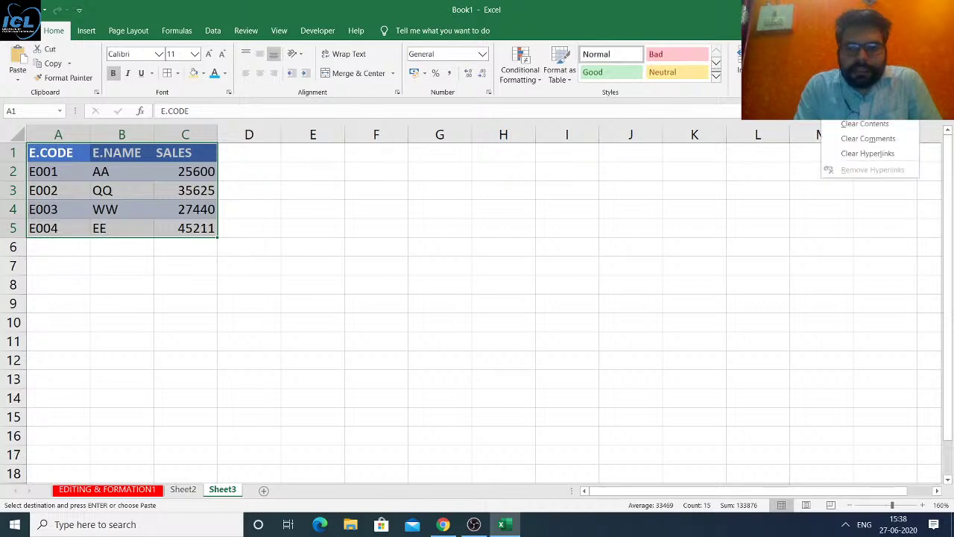
key(f)
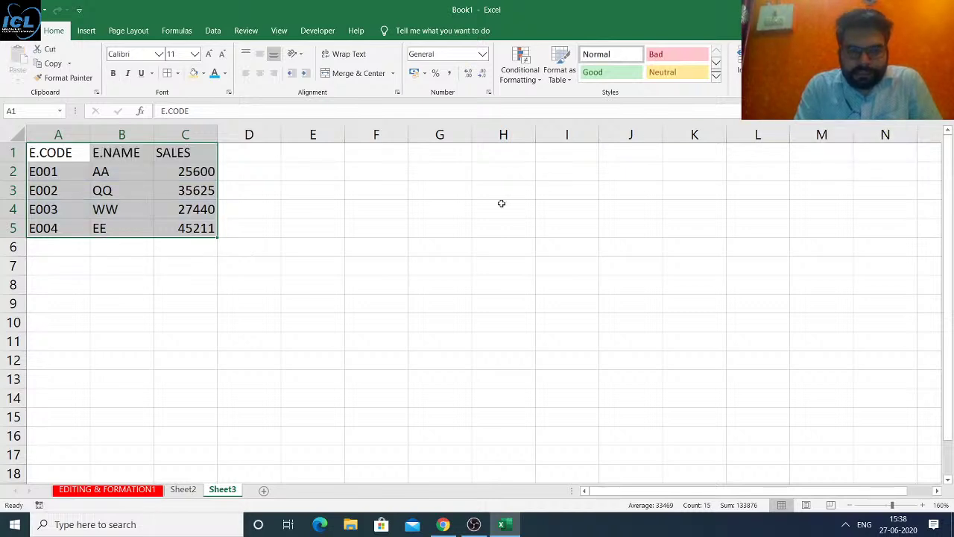
click(273, 235)
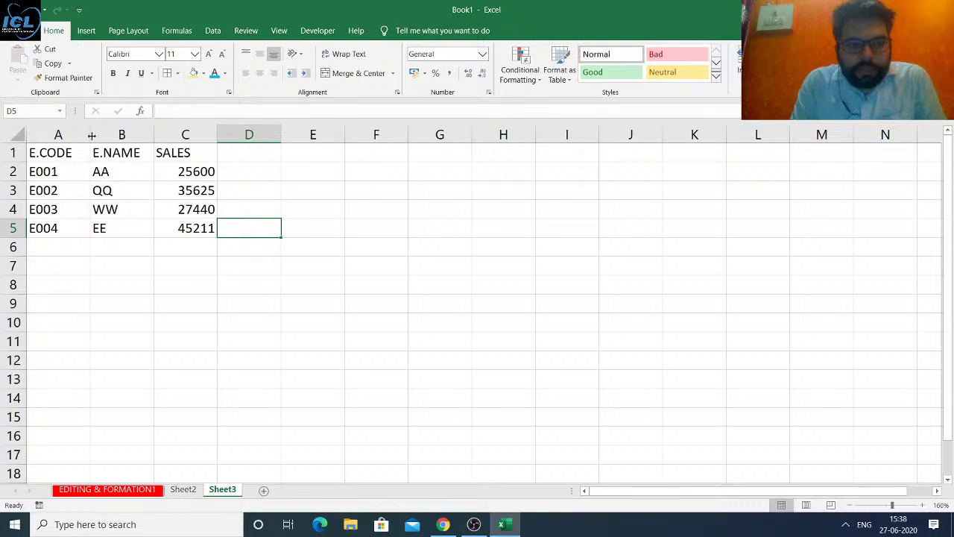
Insert a clustered column chart of SALES for E001–E004 from A1:A5 and C1:C5.
drag(75, 153, 68, 222)
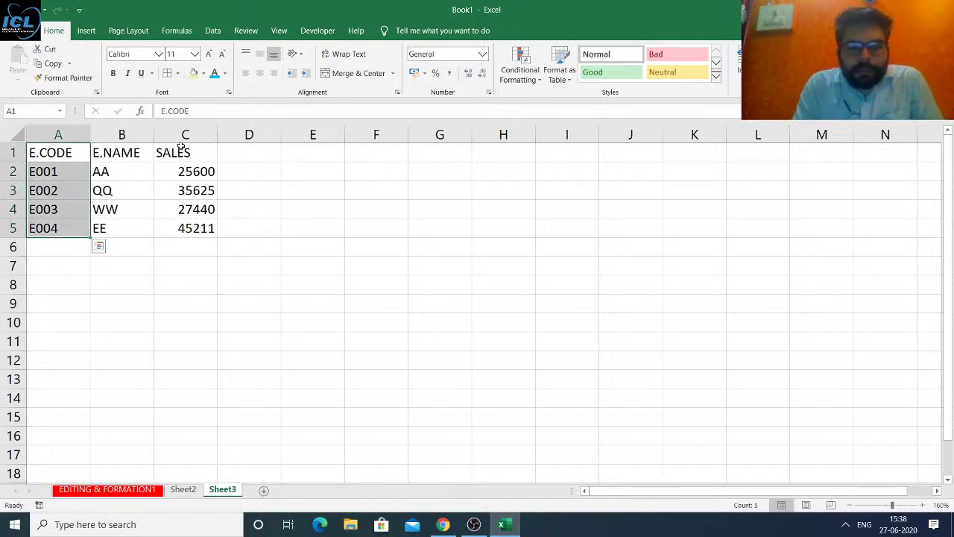
ctrl+drag(181, 149, 187, 228)
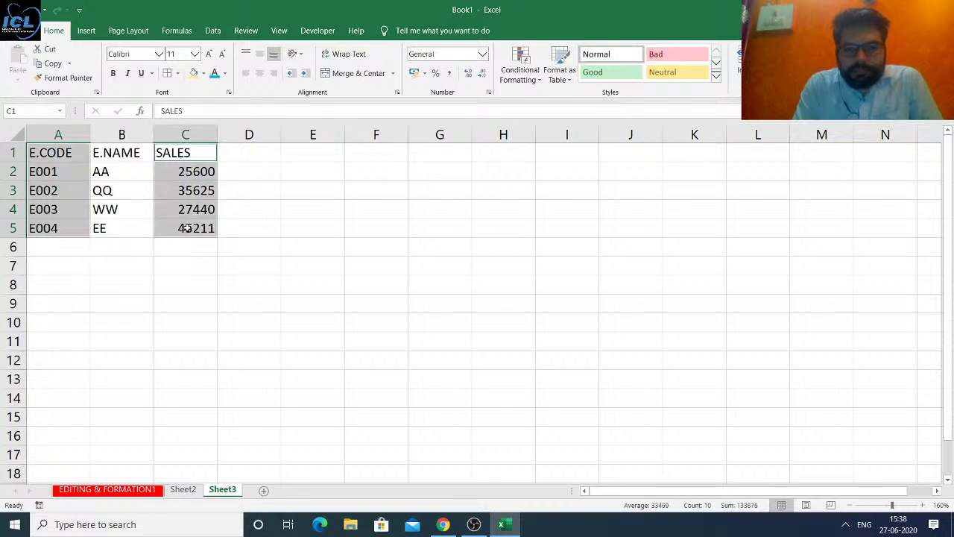
click(86, 31)
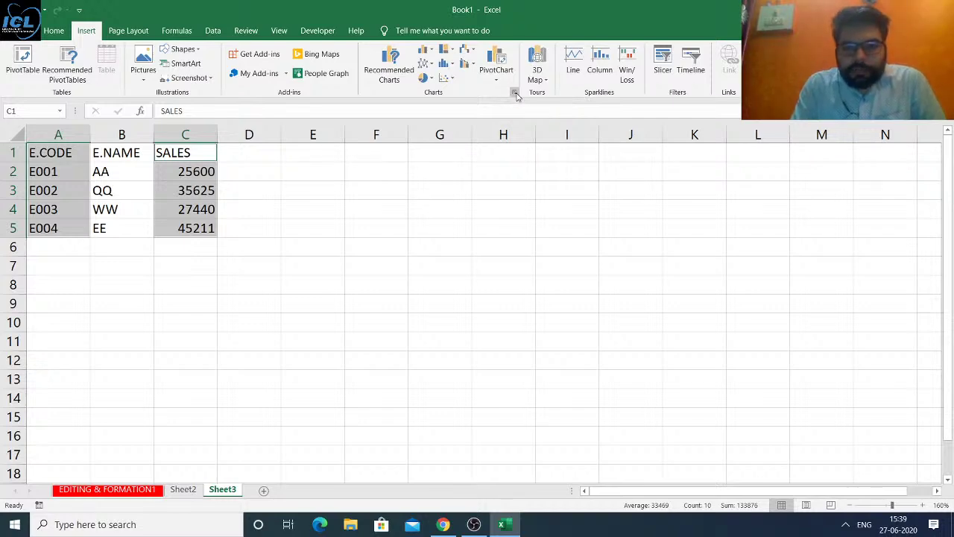
click(515, 93)
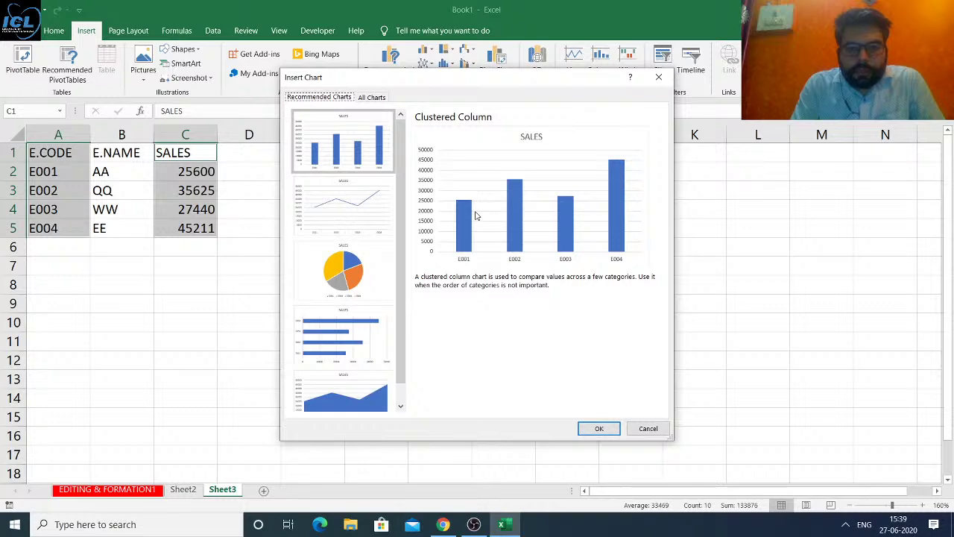
click(376, 98)
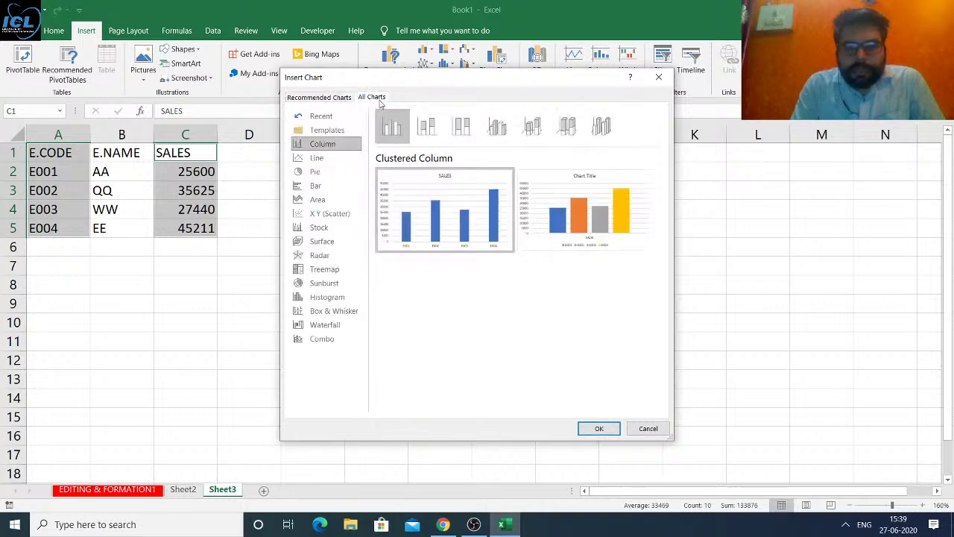
click(342, 100)
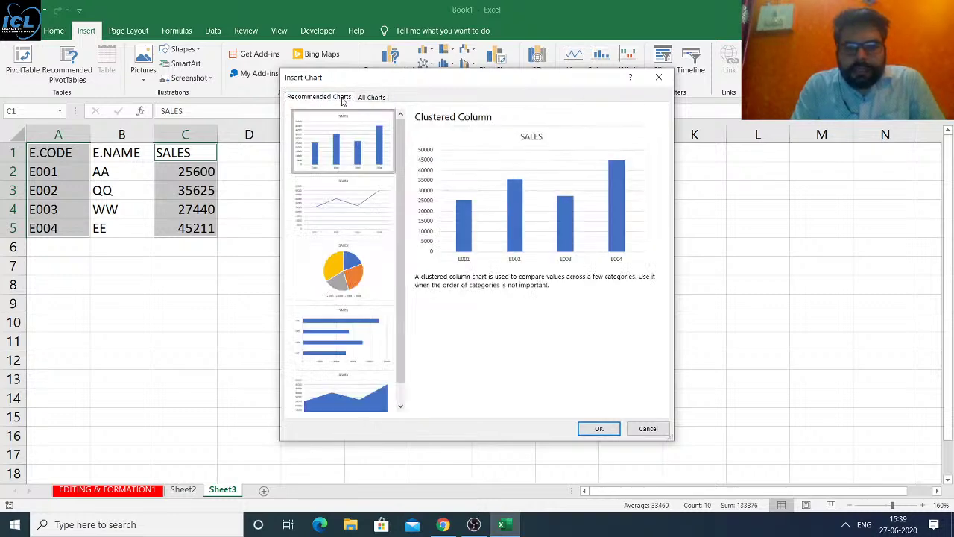
click(380, 100)
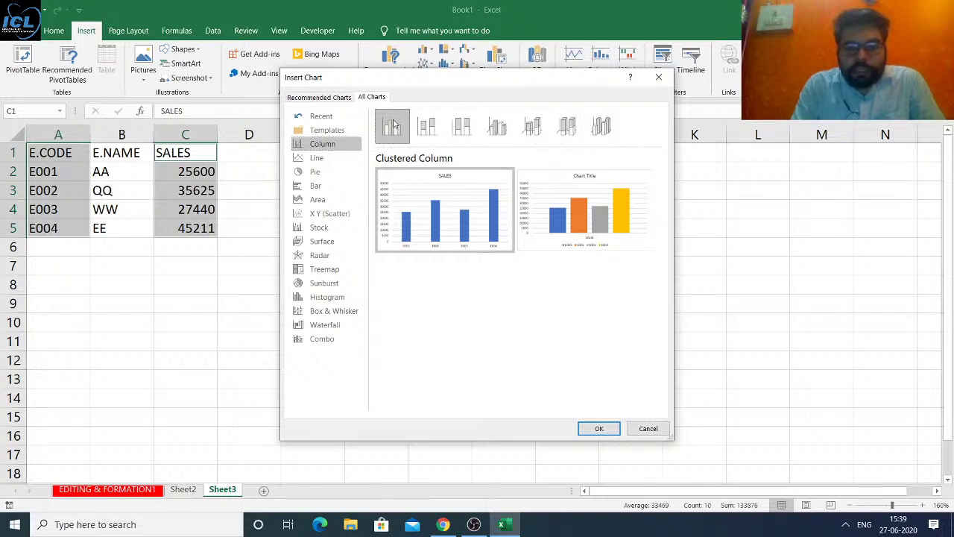
click(600, 428)
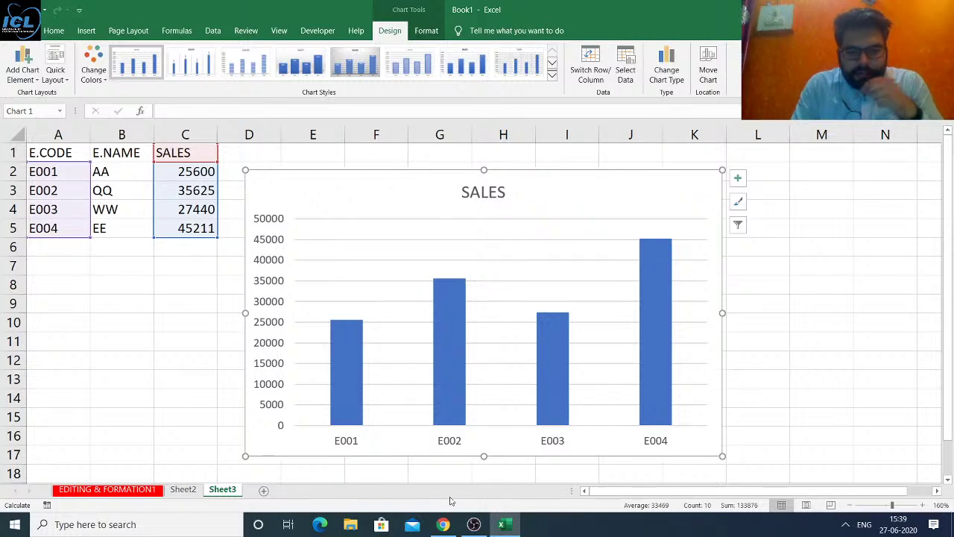
click(451, 524)
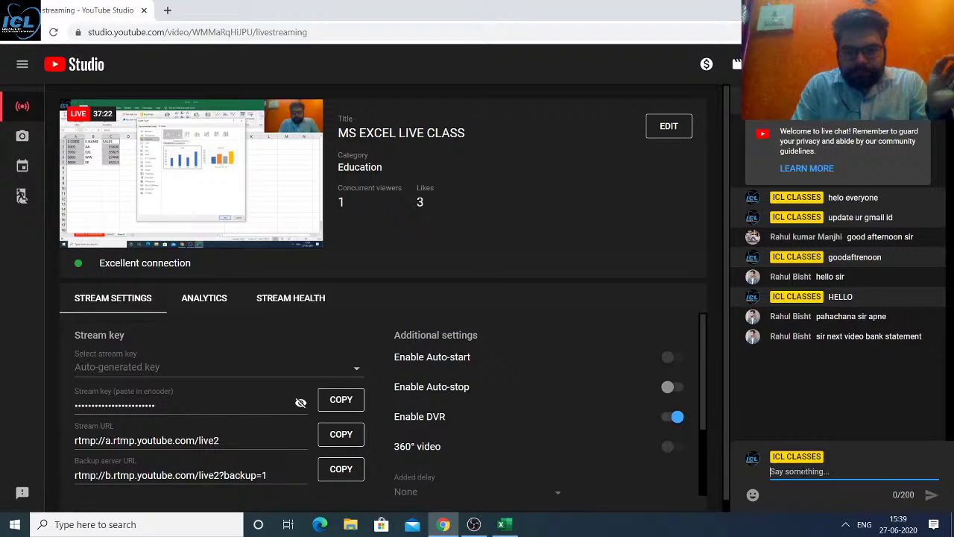
Bring the Excel workbook back in front of YouTube Studio from the taskbar.
click(505, 524)
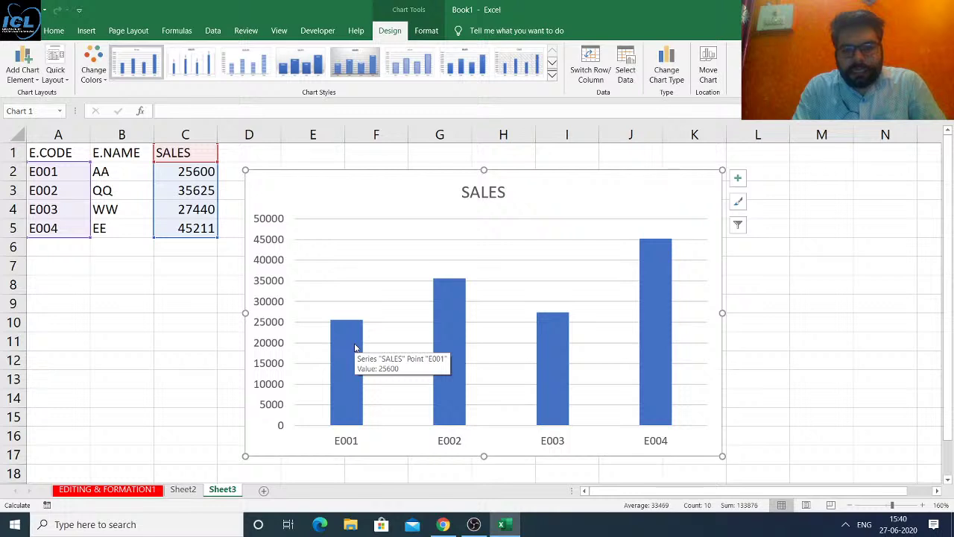
Apply Quick Layout 5 with data table and axis title, plus a dark chart style.
click(60, 81)
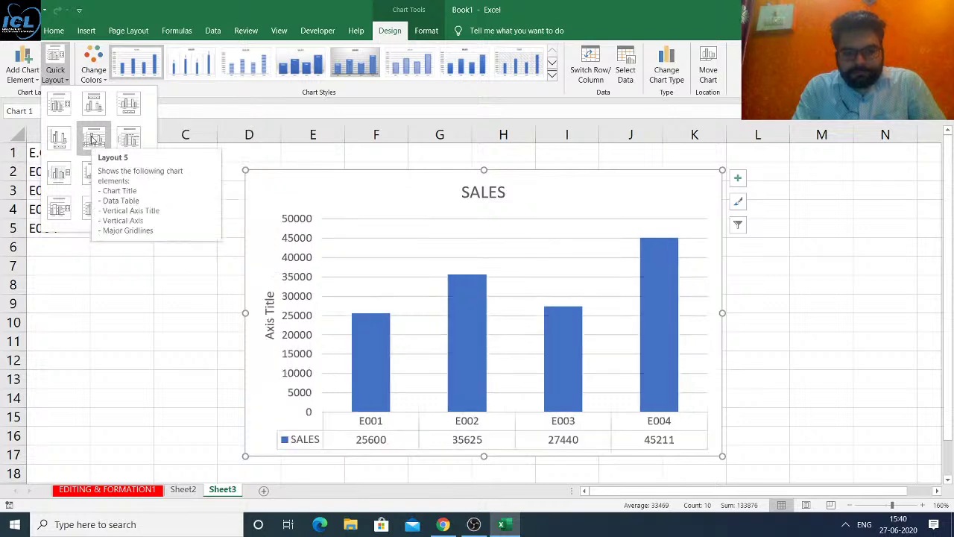
click(92, 137)
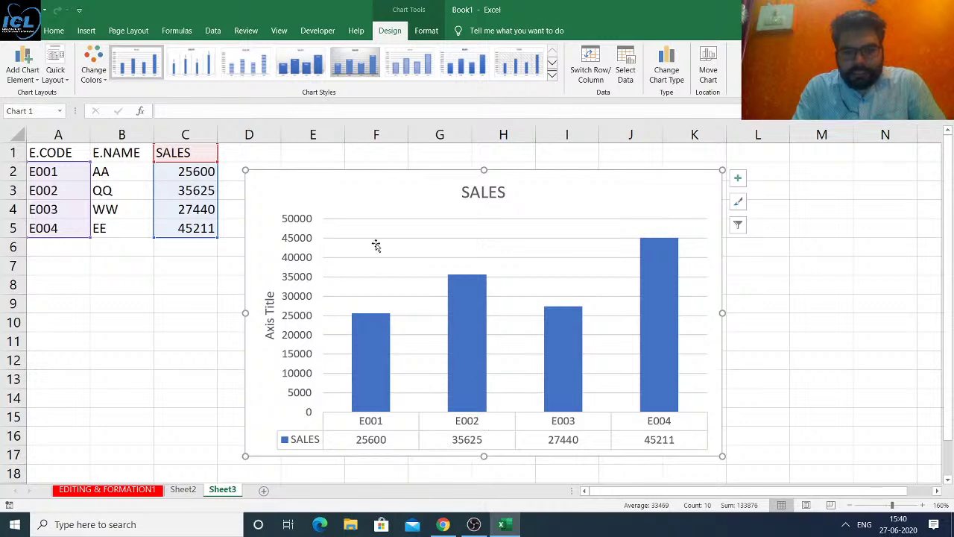
click(94, 66)
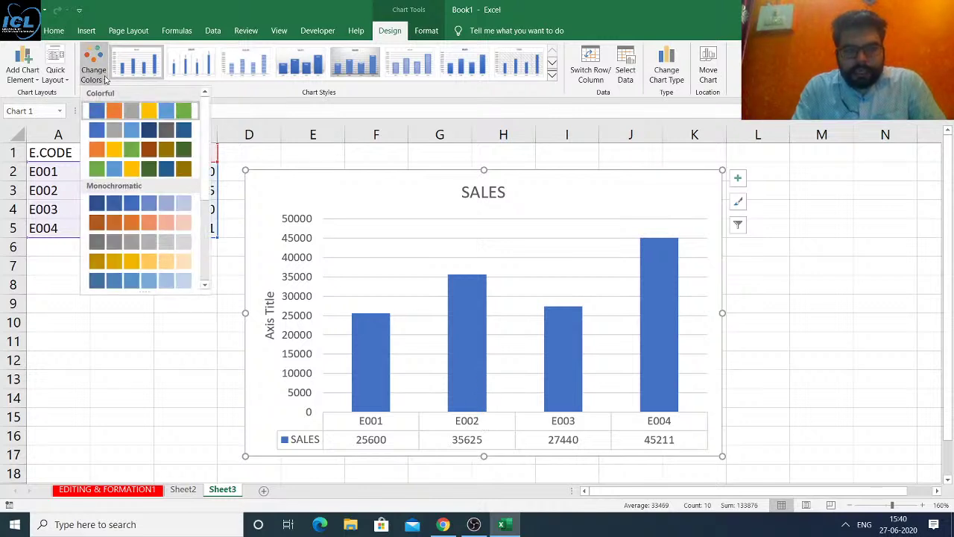
click(167, 112)
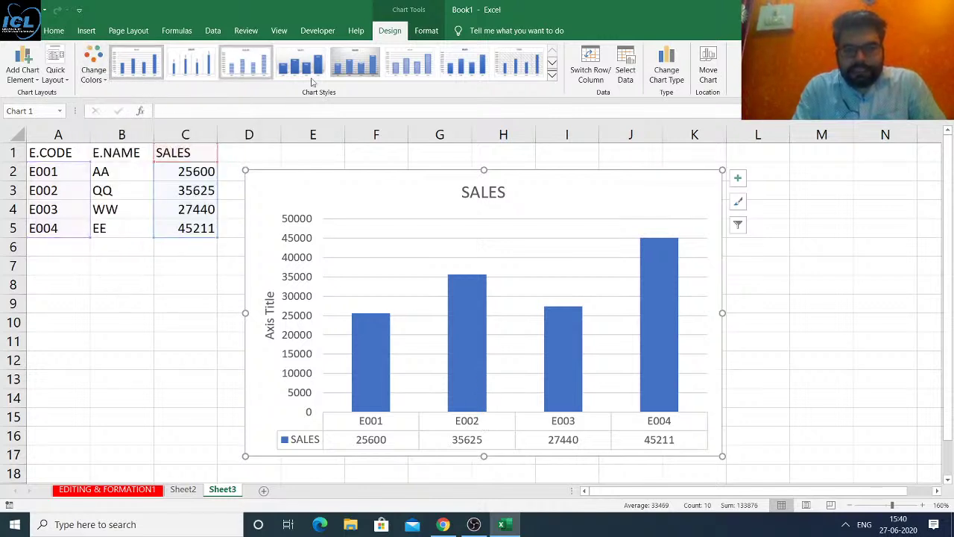
click(552, 75)
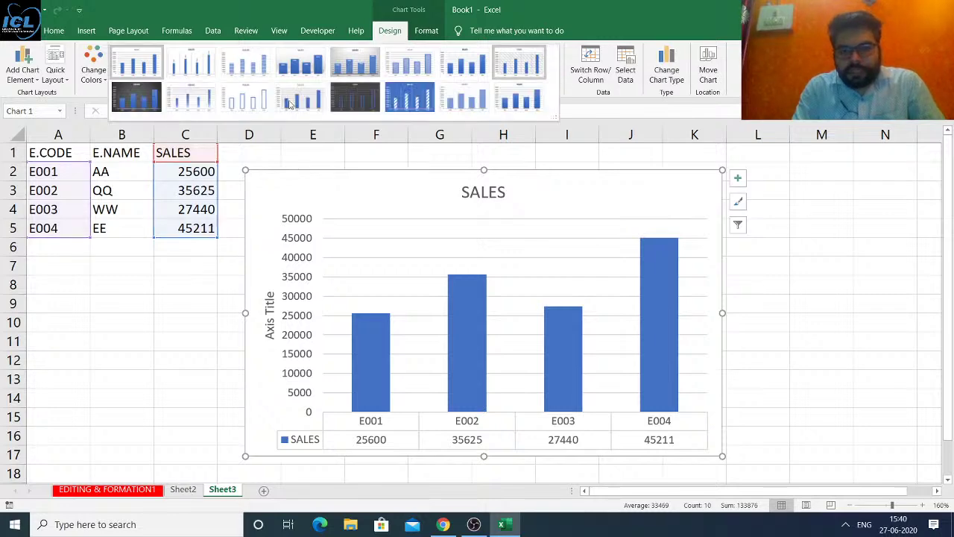
click(138, 95)
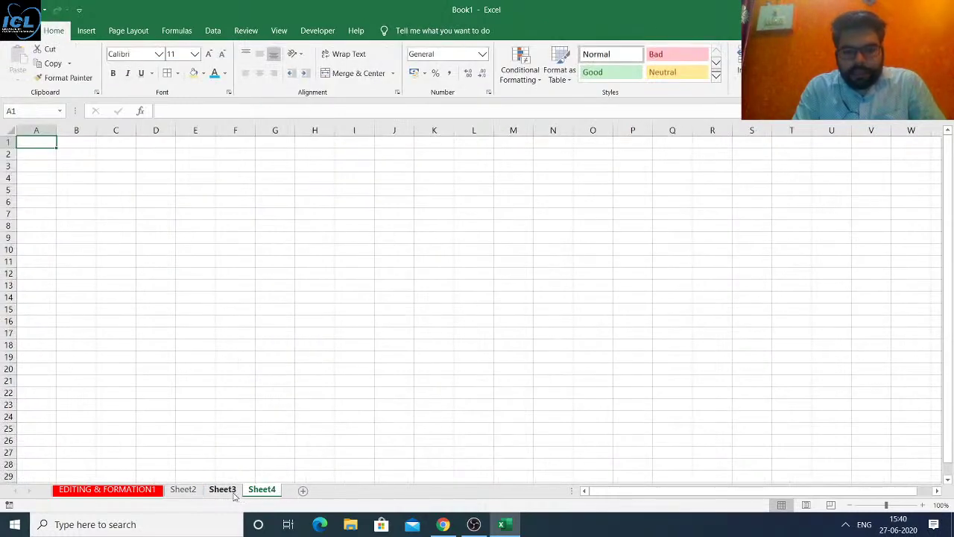
Add Sheet4, move the SALES column chart there at the top-left, then return to Sheet3.
click(221, 489)
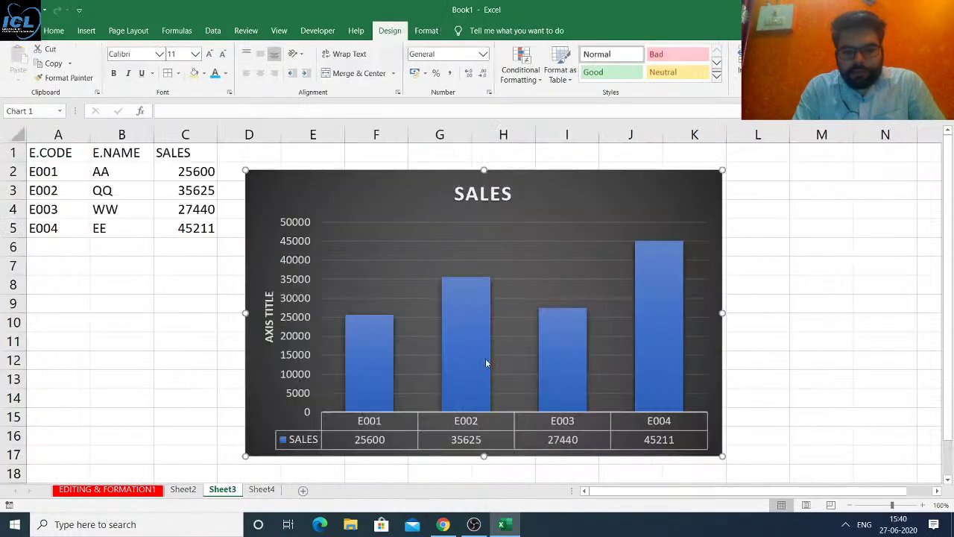
click(708, 70)
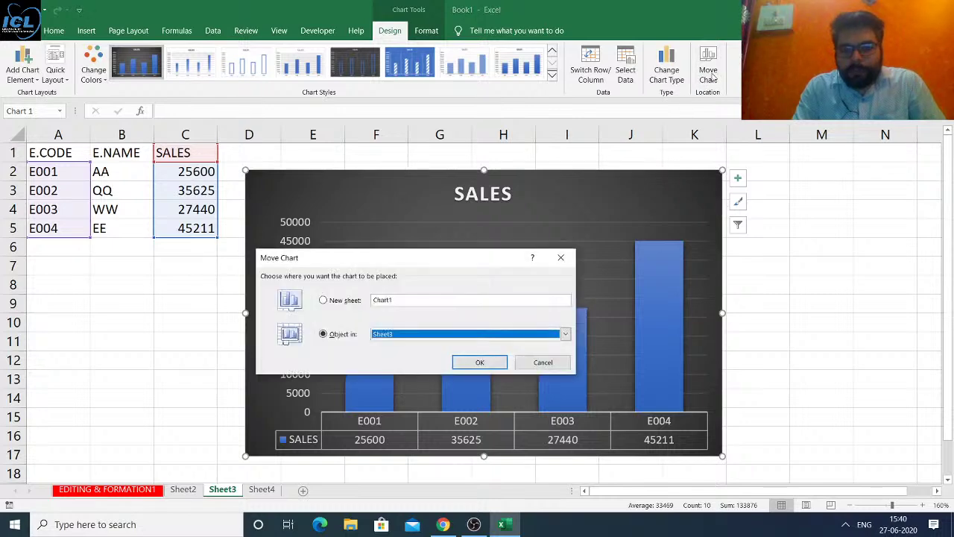
click(429, 336)
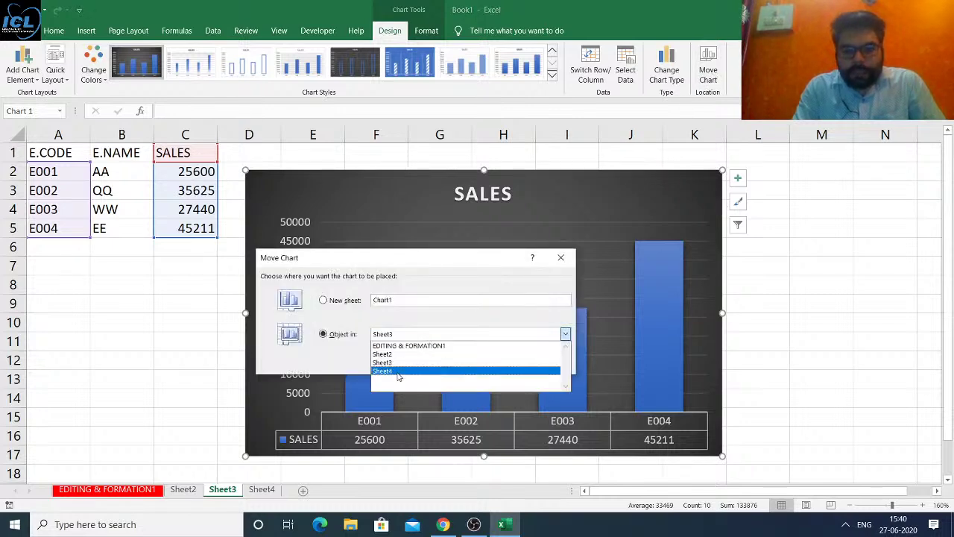
click(447, 369)
click(471, 365)
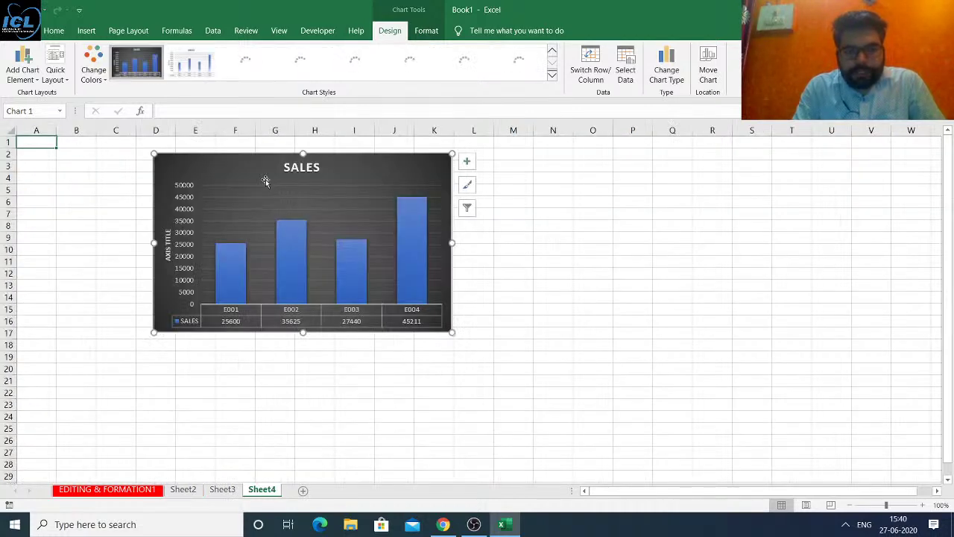
drag(265, 180, 131, 165)
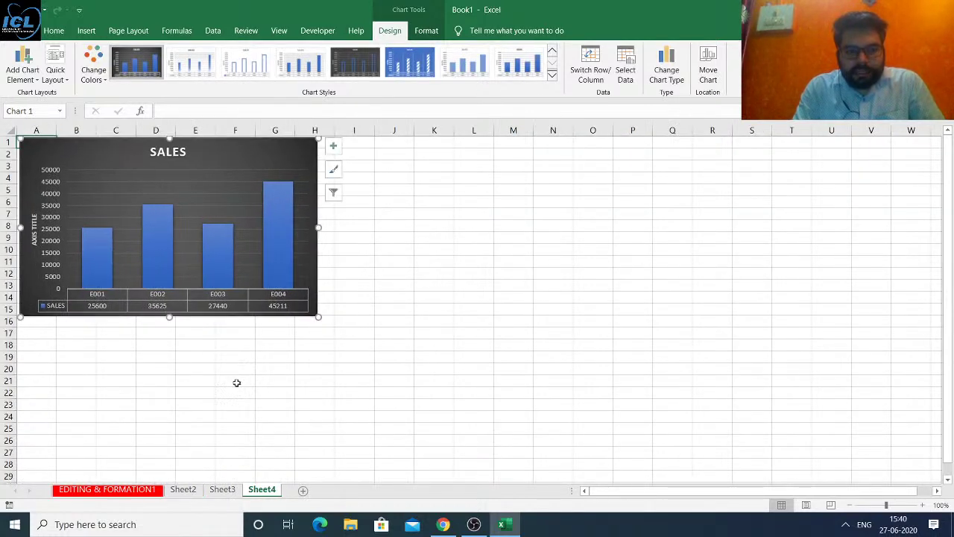
click(222, 489)
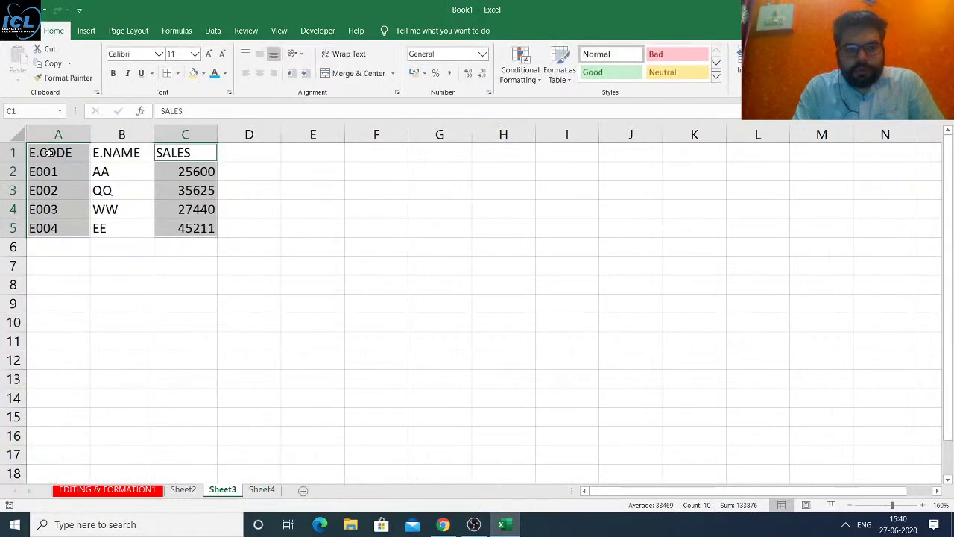
Chart B1:C5 as a 3-D pie with a percentage-label style and target Sheet4 for moving.
drag(120, 152, 120, 226)
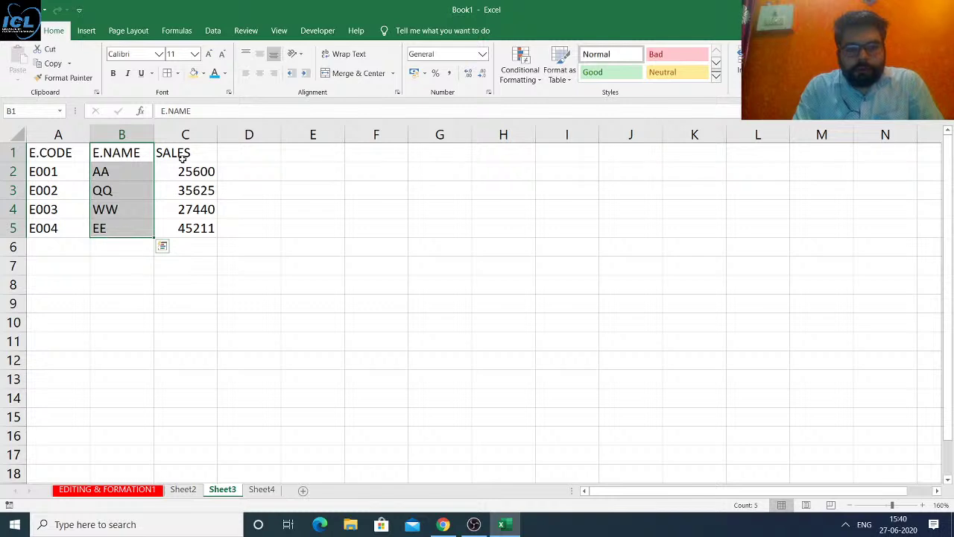
drag(182, 158, 191, 228)
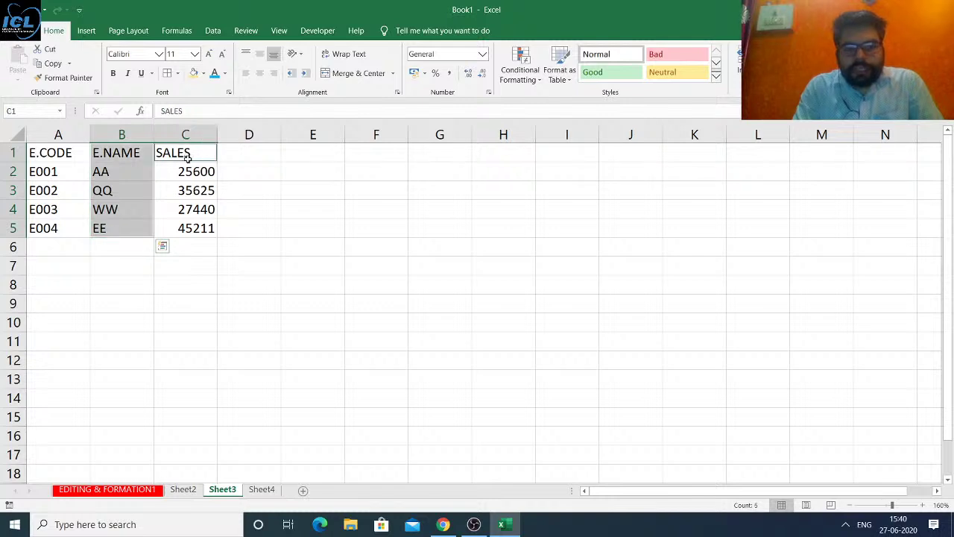
click(87, 31)
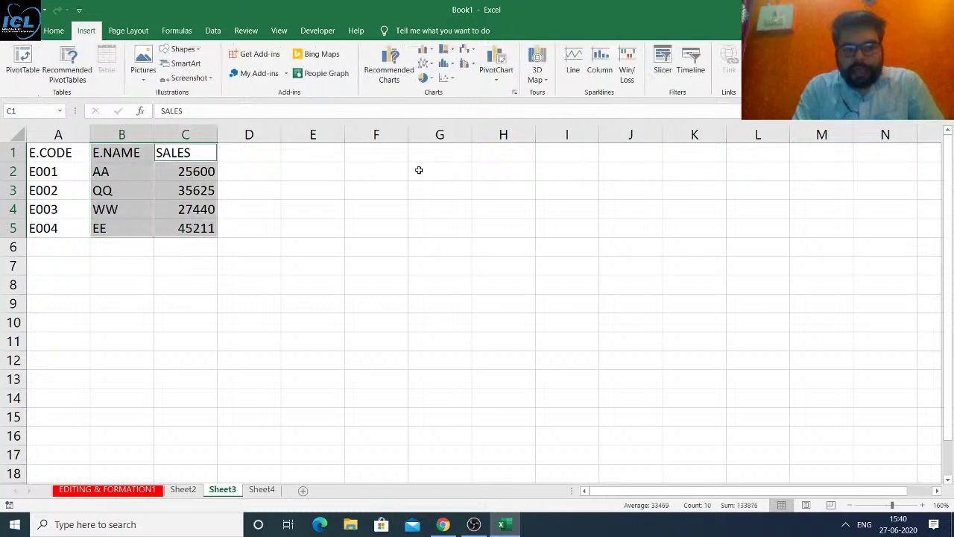
click(424, 77)
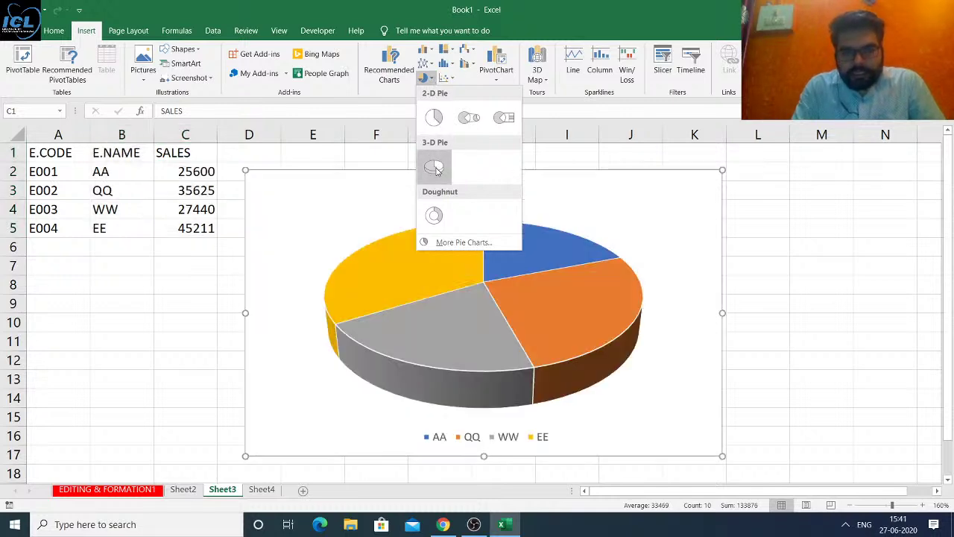
click(435, 167)
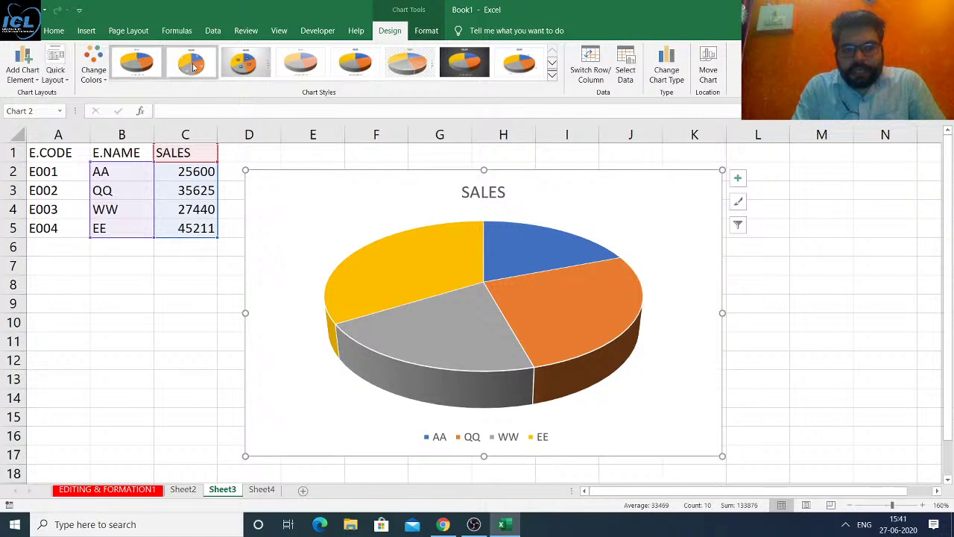
click(238, 65)
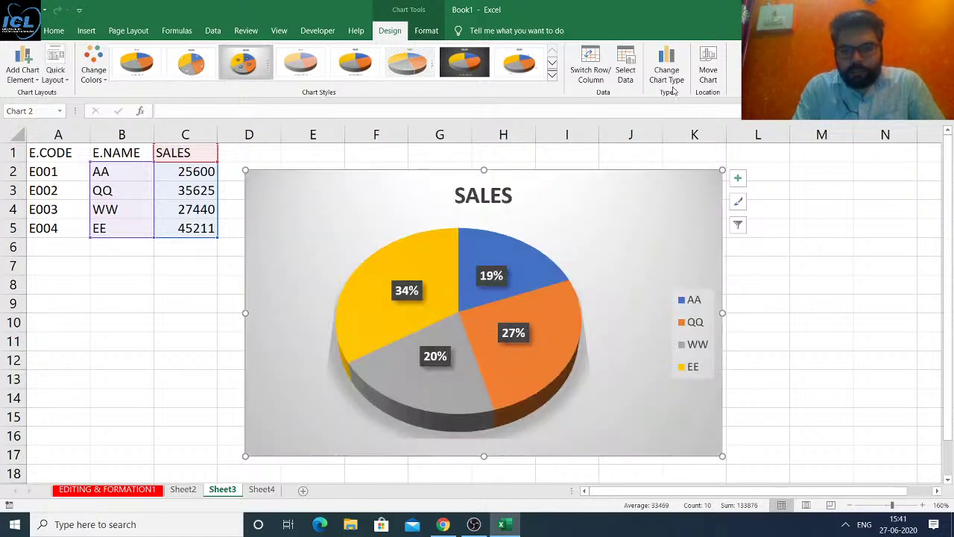
click(704, 79)
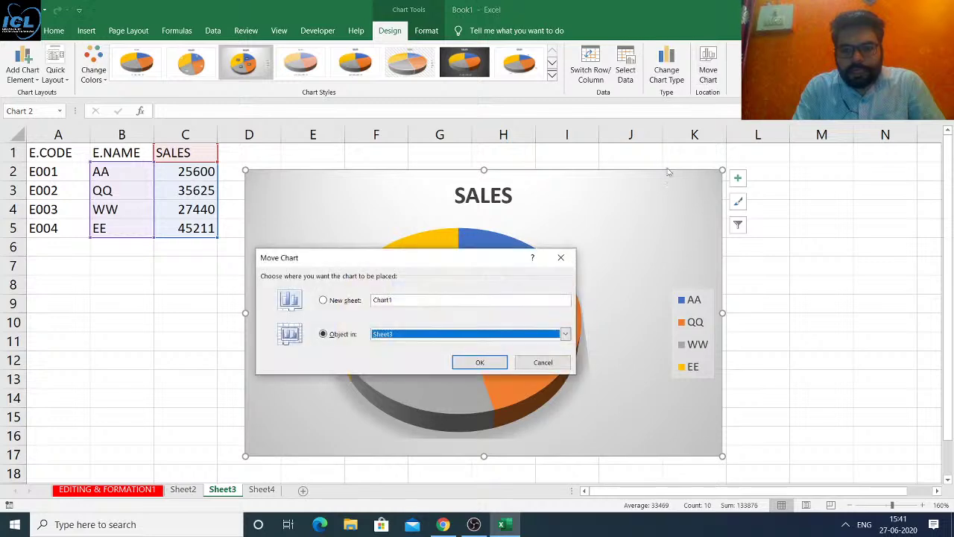
click(463, 336)
Move the 3-D pie chart to Sheet4 beside the column chart, then return to Sheet3.
click(436, 369)
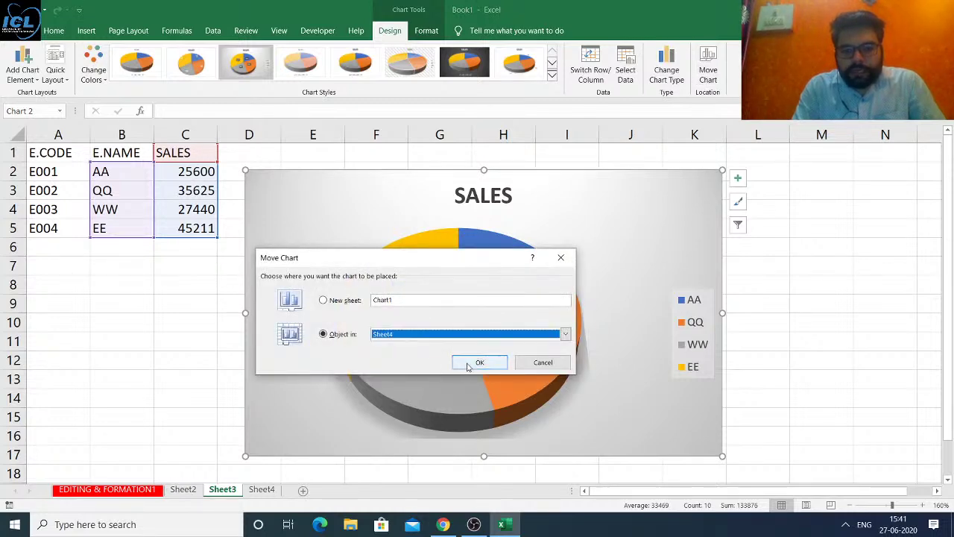
click(477, 362)
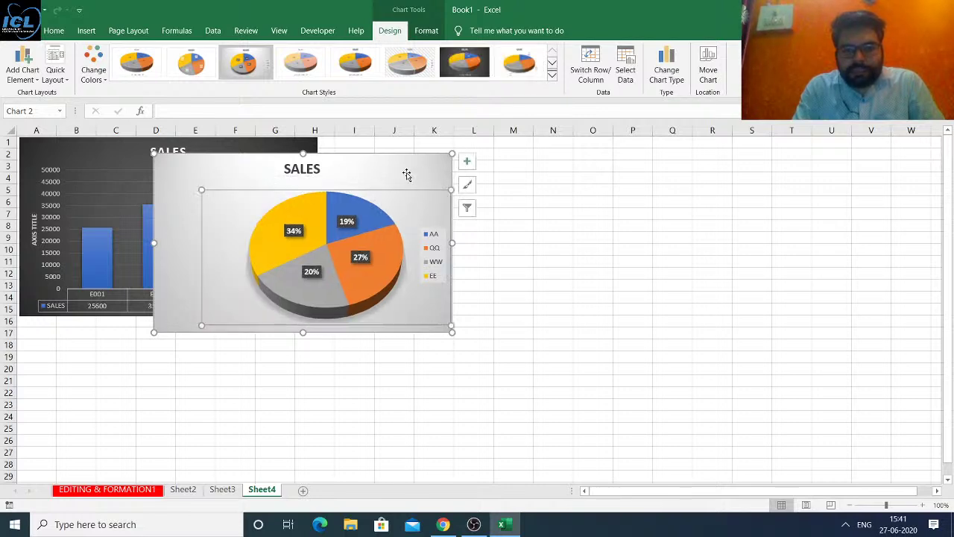
drag(404, 175, 590, 161)
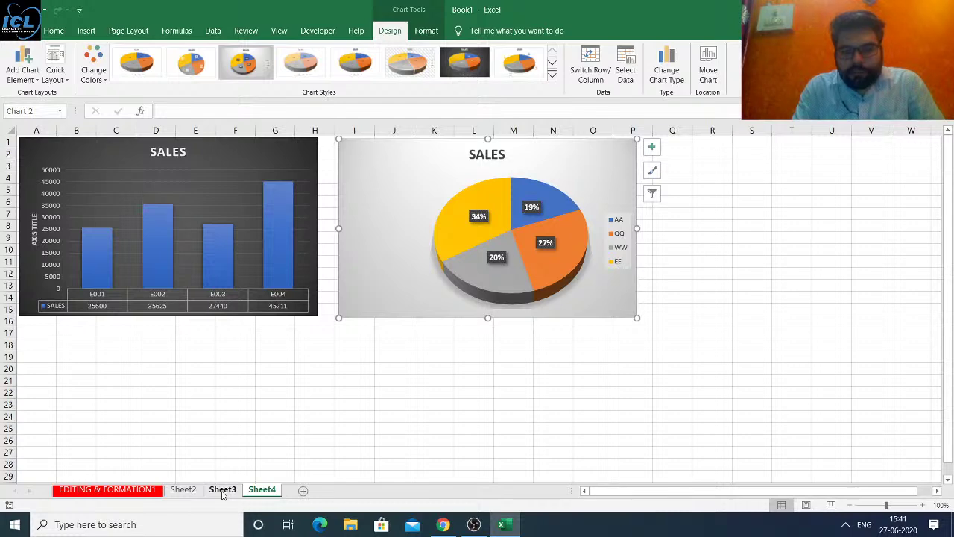
click(222, 490)
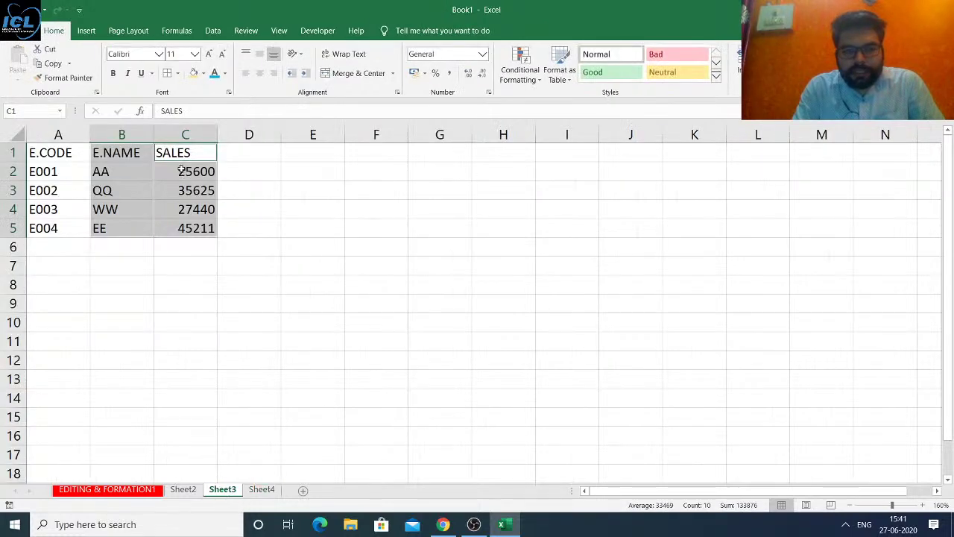
Enter sales values 1200, 3652, 45210 and 14522 in C2:C5.
click(181, 170)
text(1200)
key(Return)
text(3)
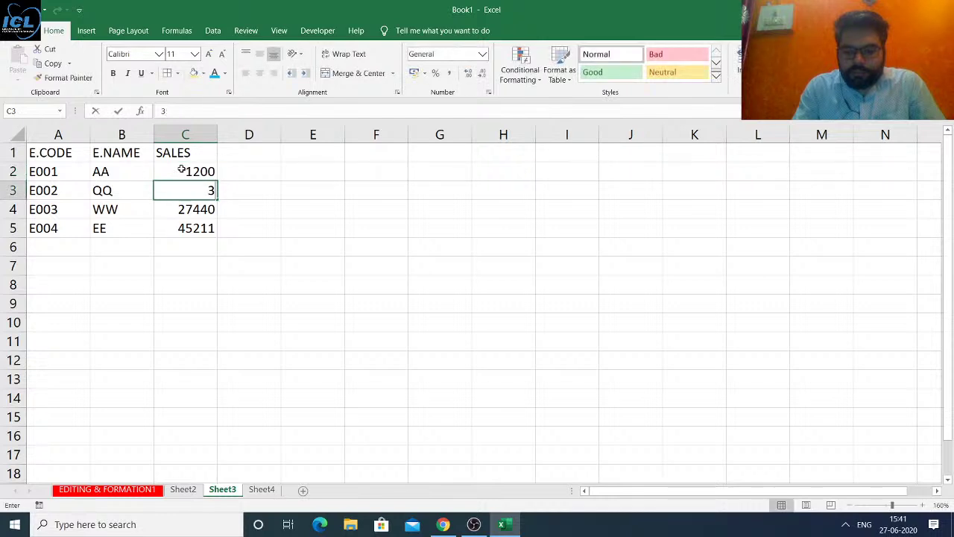
key(Return)
text(45210)
key(Return)
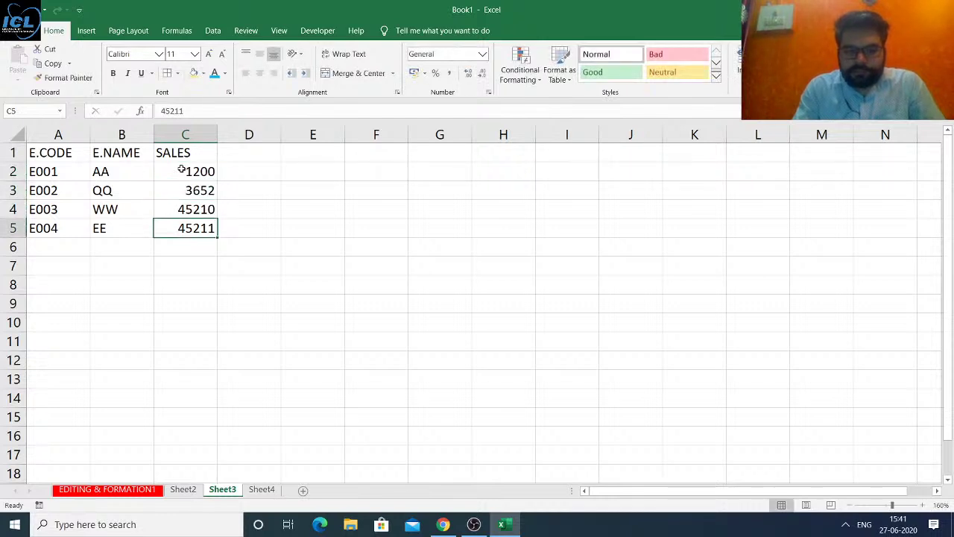
text(14522)
key(Return)
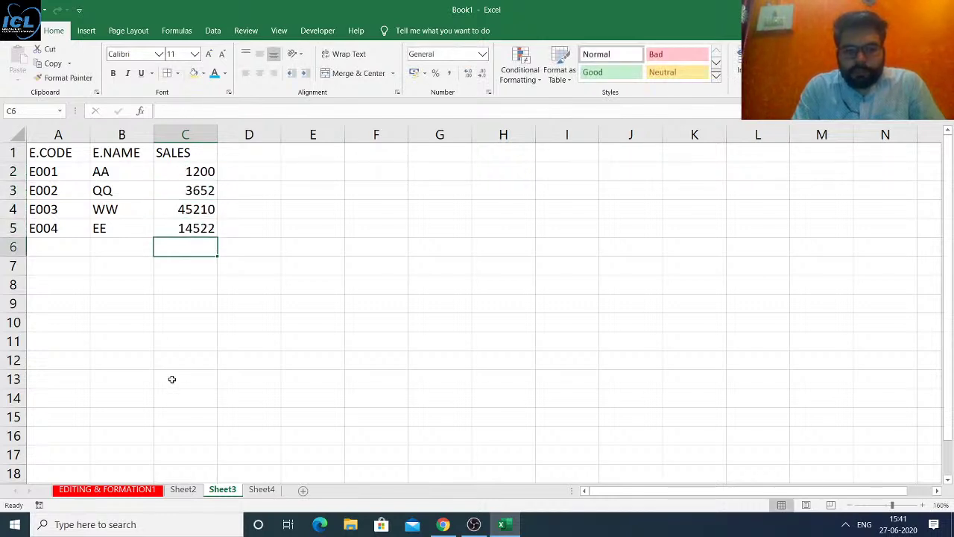
Check the updated charts on Sheet4, then go to the EDITING & FORMATION1 sheet.
click(260, 489)
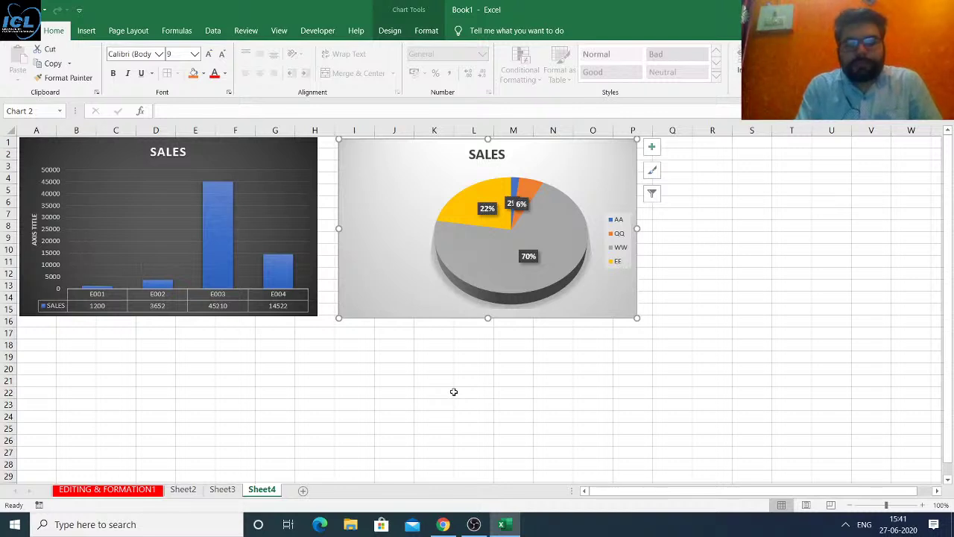
click(223, 490)
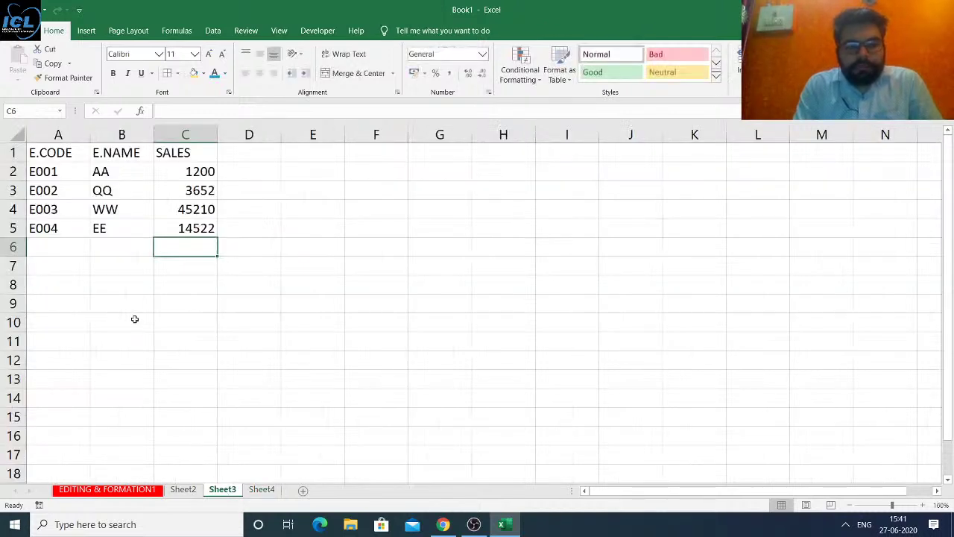
click(116, 492)
Copy the full employee table A1:C11 and paste it at Sheet3 cell A1.
drag(66, 159, 306, 326)
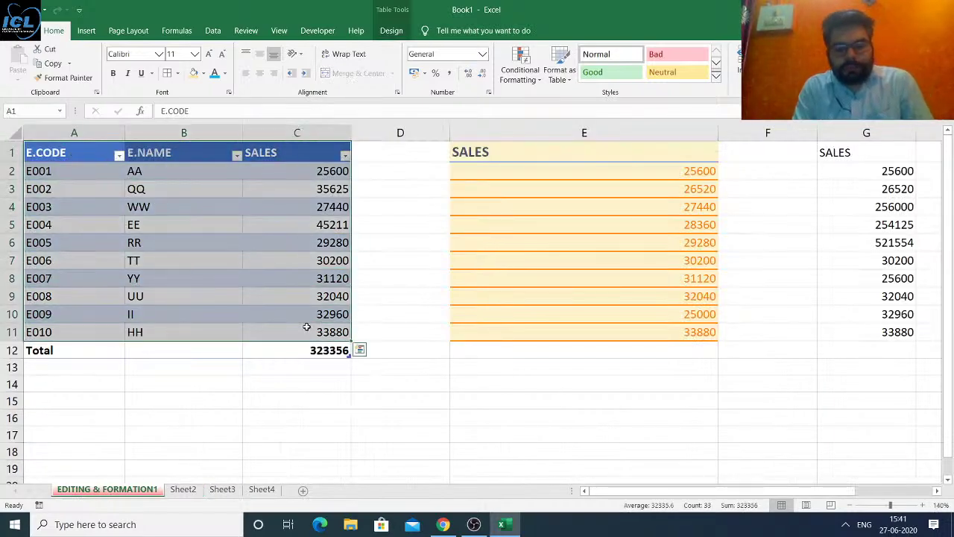
key(ctrl+c)
click(183, 489)
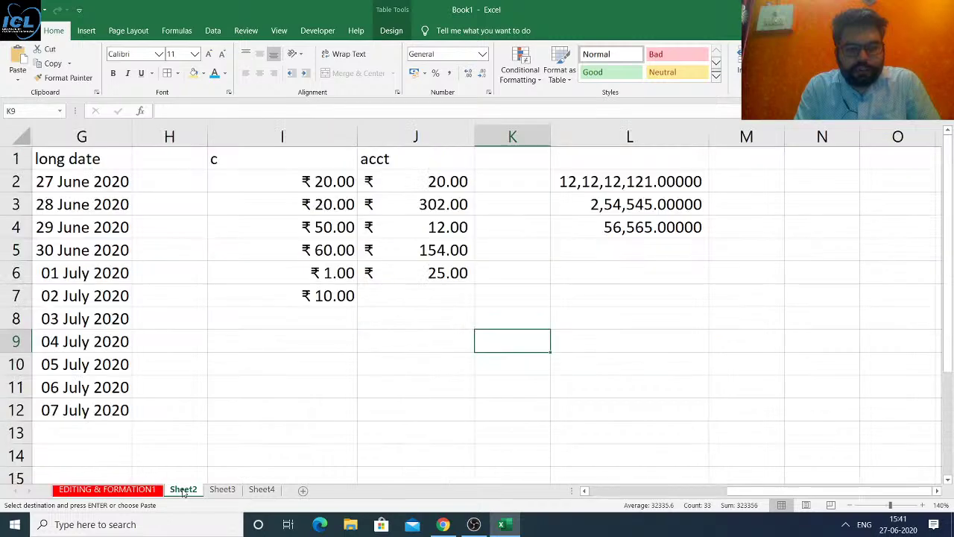
click(231, 489)
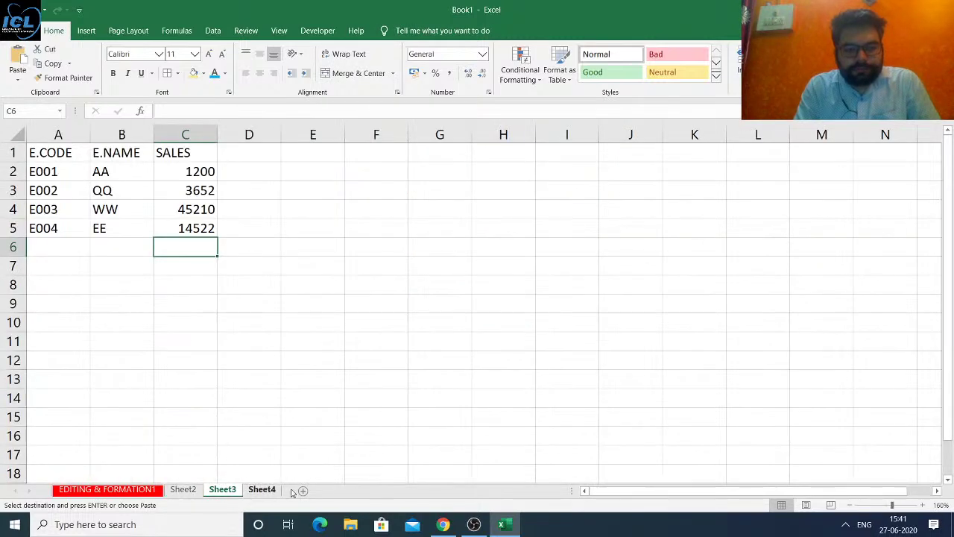
click(64, 154)
right_click(64, 154)
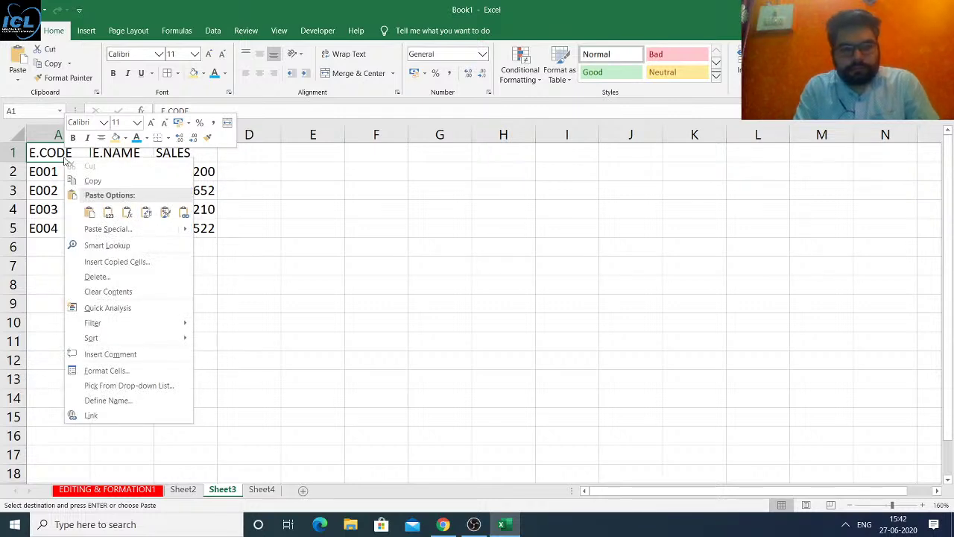
click(55, 152)
key(ctrl+v)
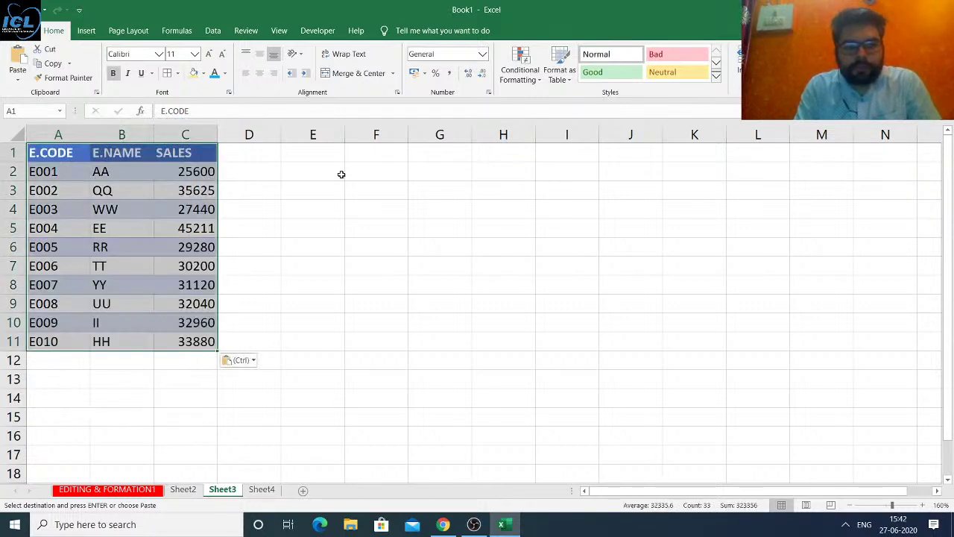
Clear the formatting from the pasted ten-employee table.
key(alt+h)
key(e)
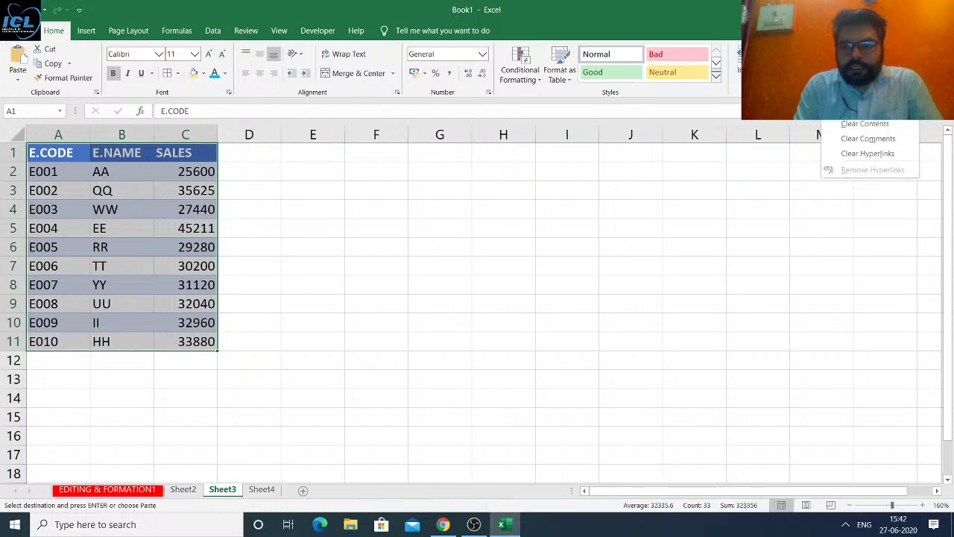
key(f)
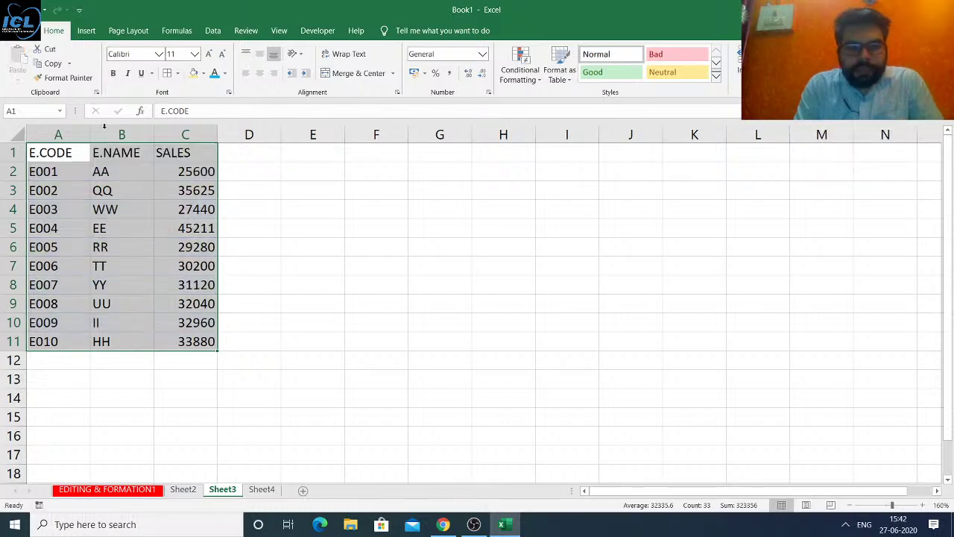
click(85, 31)
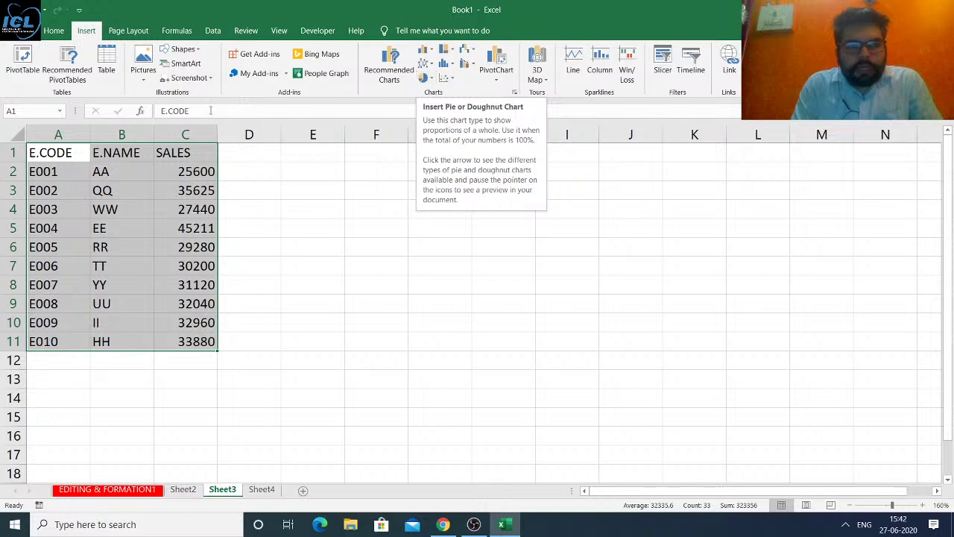
click(54, 30)
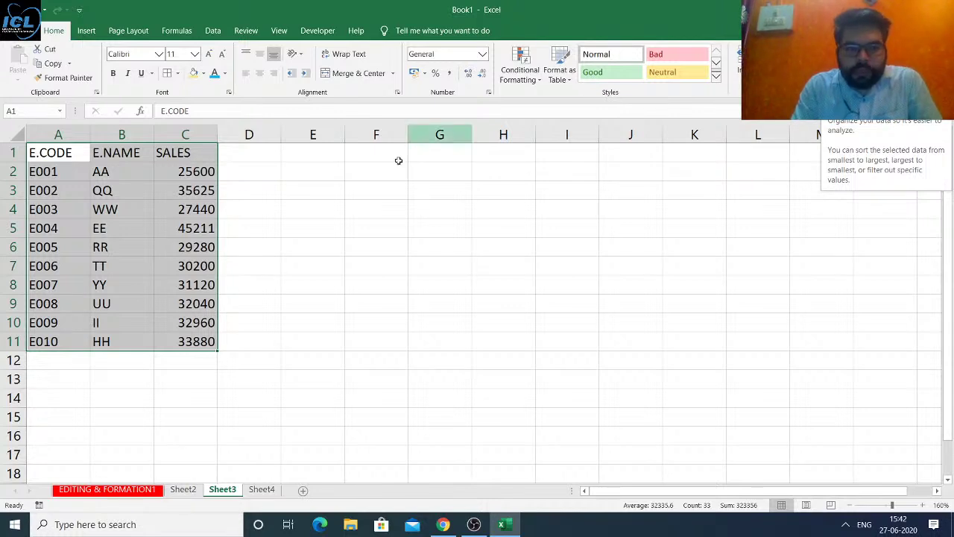
click(68, 152)
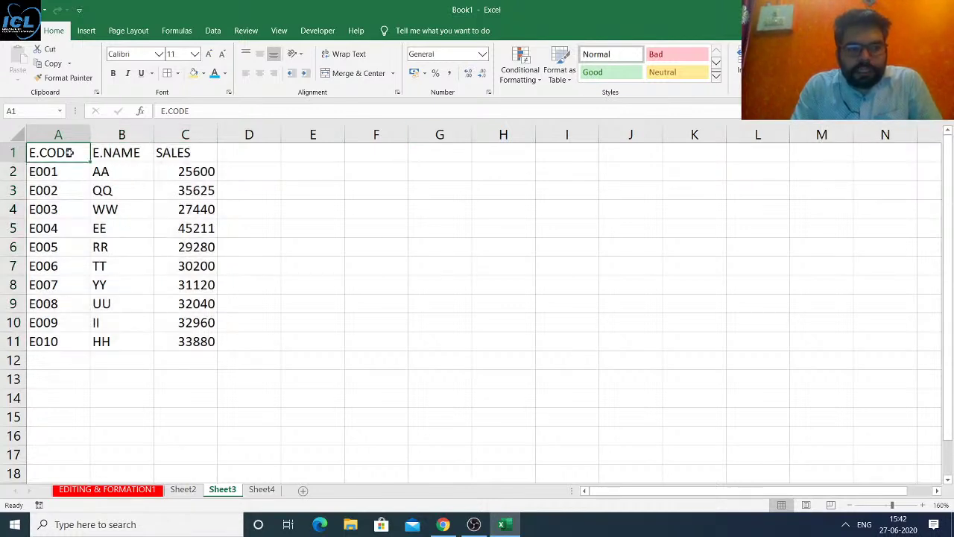
click(127, 155)
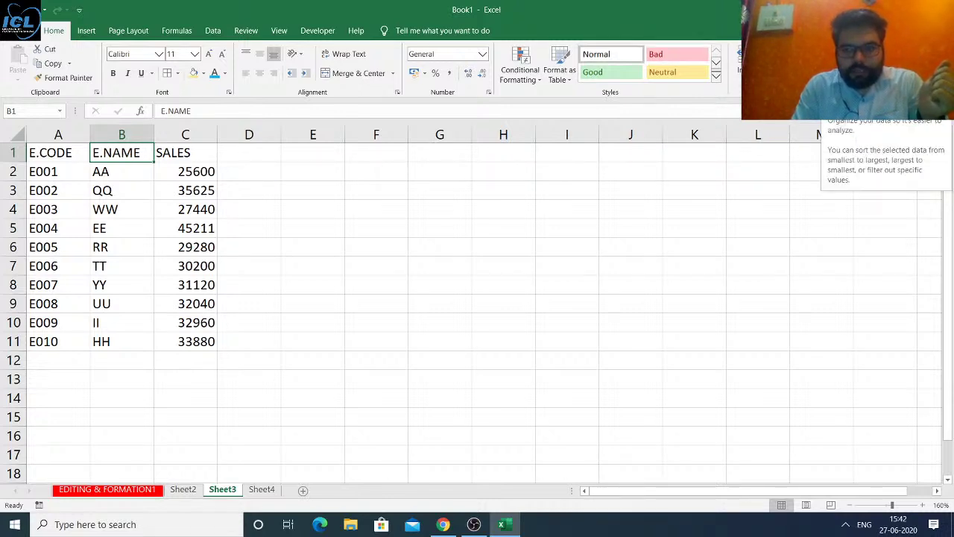
click(894, 71)
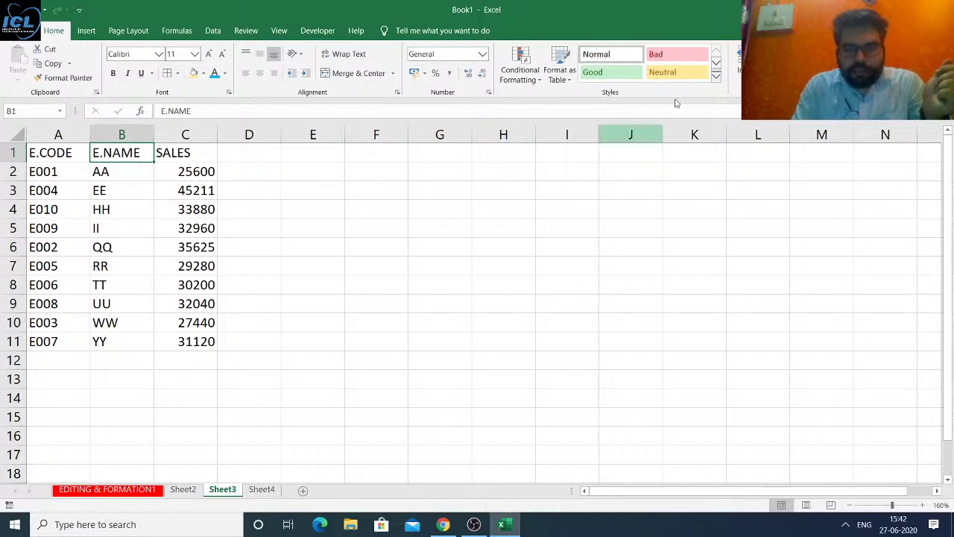
click(913, 66)
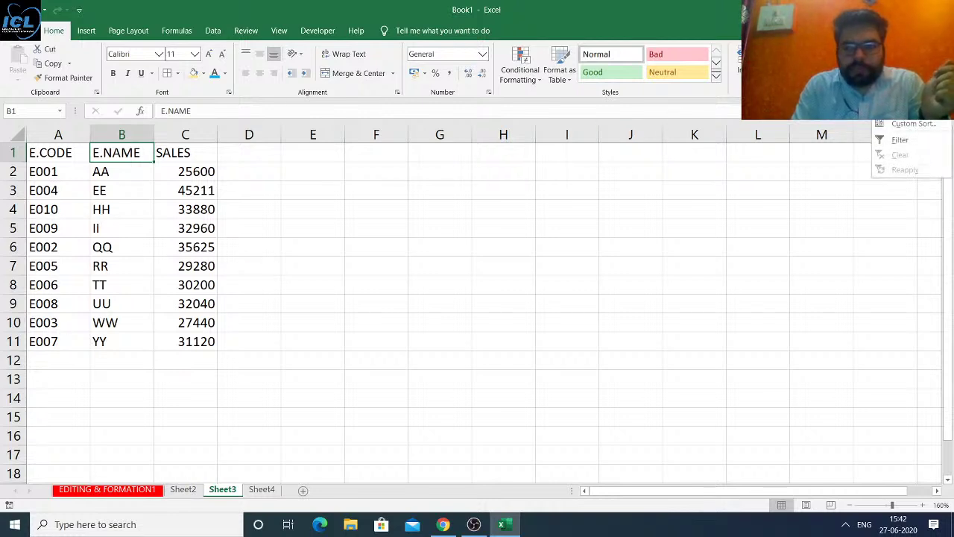
click(906, 108)
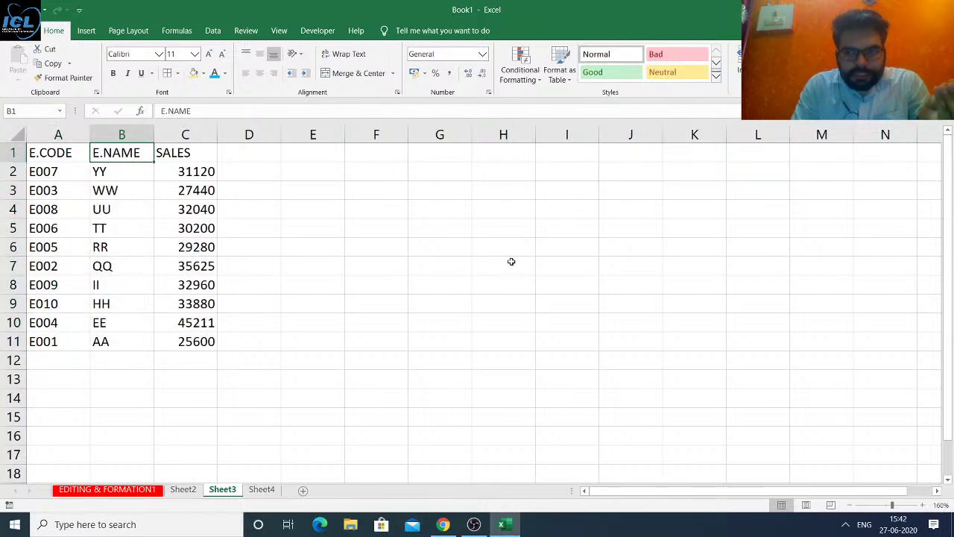
click(194, 152)
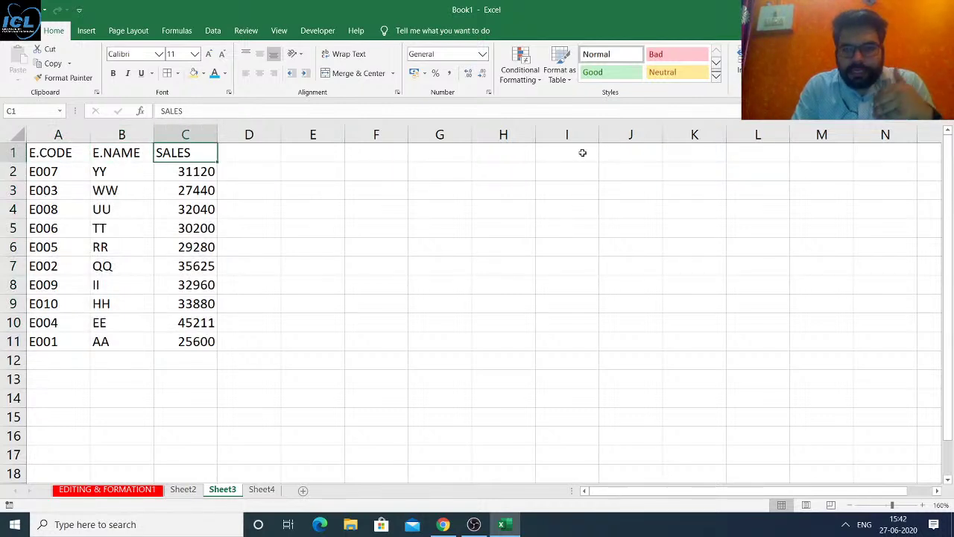
click(921, 71)
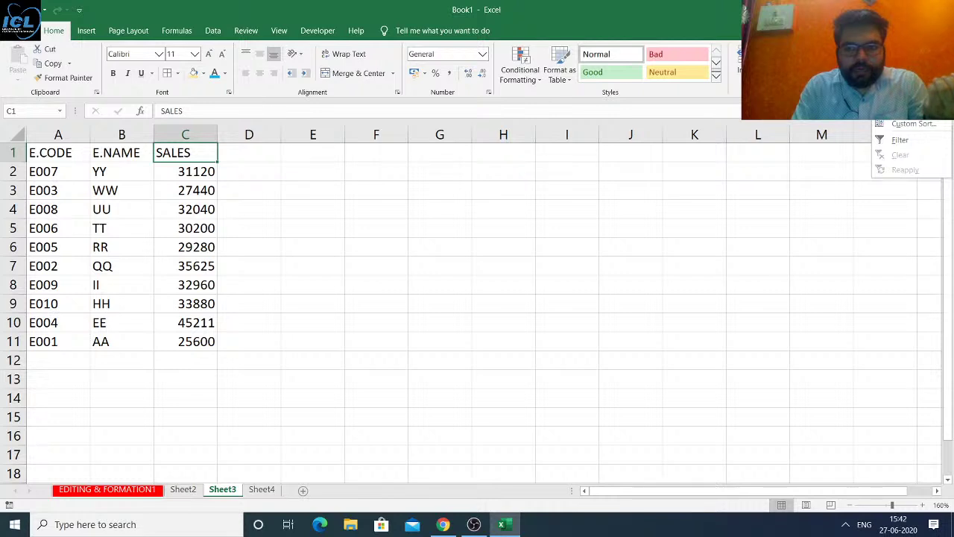
click(913, 93)
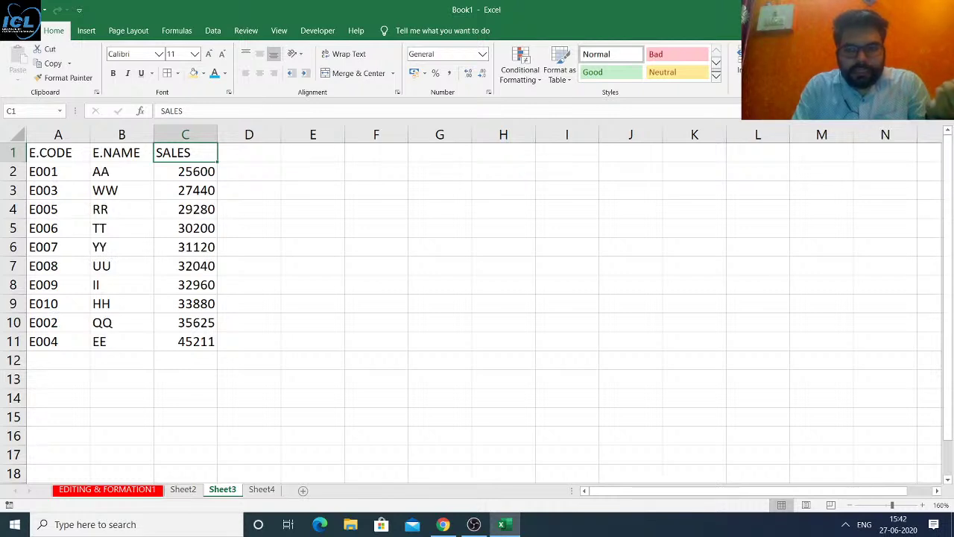
click(920, 71)
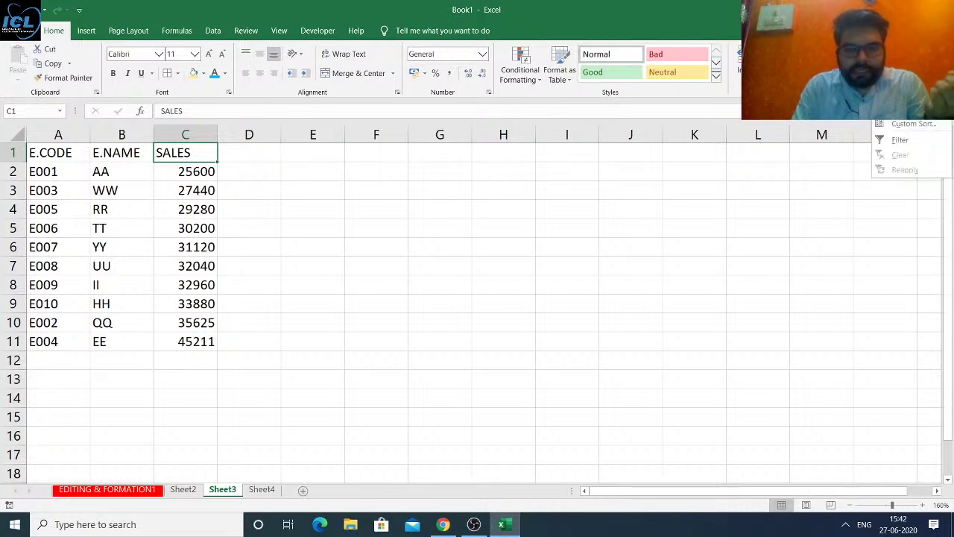
click(913, 108)
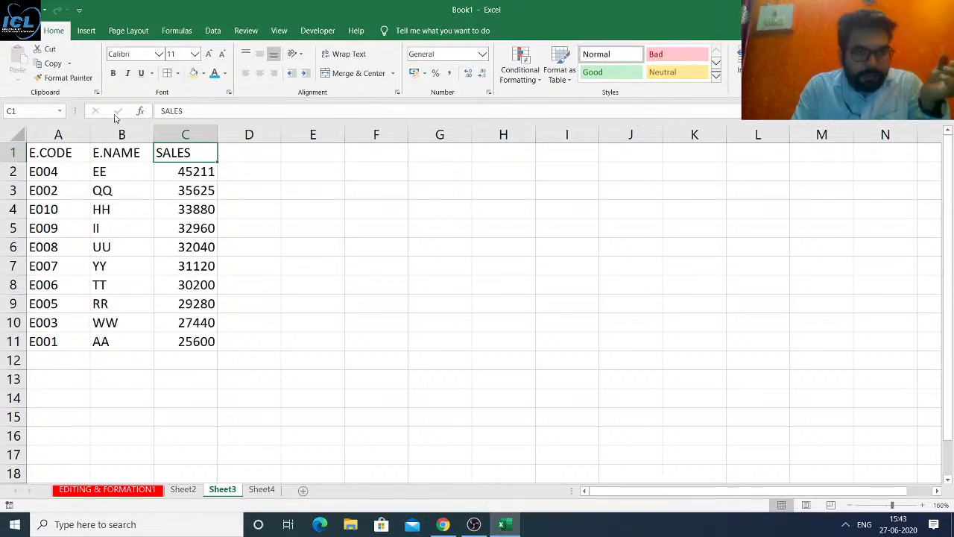
click(43, 153)
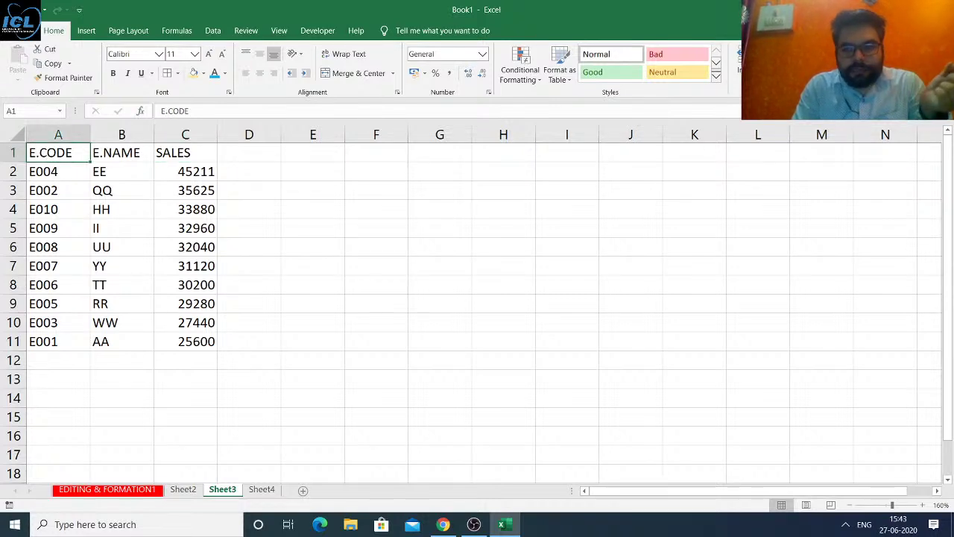
click(920, 71)
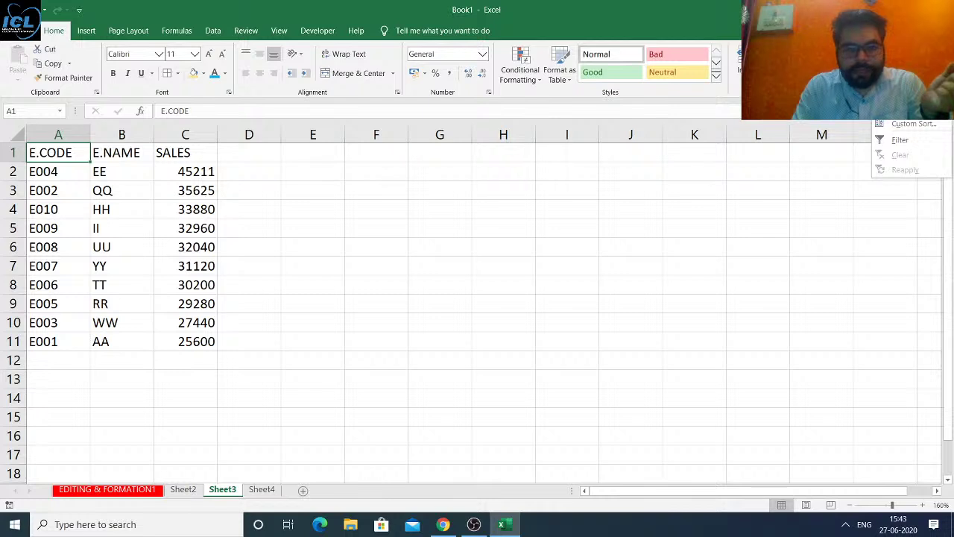
click(913, 89)
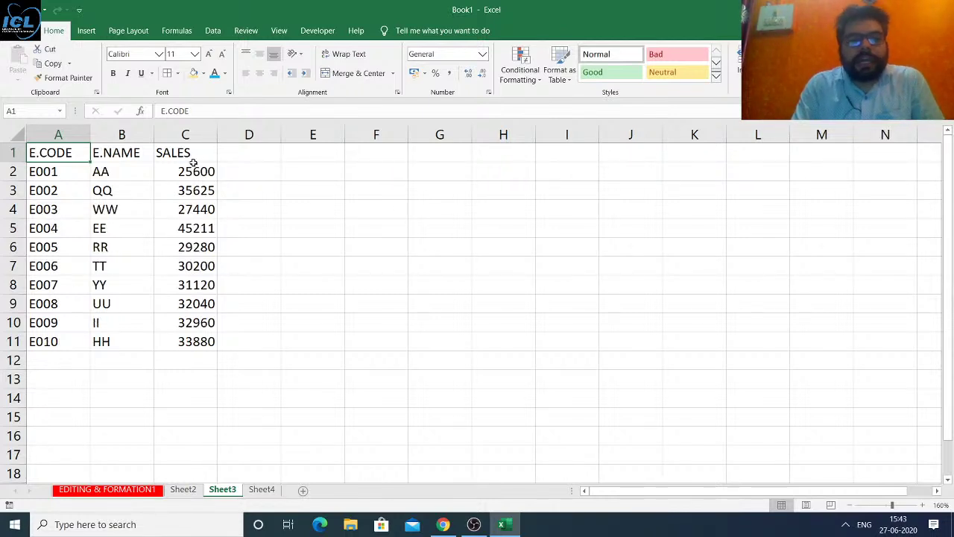
Put the heading ZONE in D1, correcting a typo along the way.
click(257, 154)
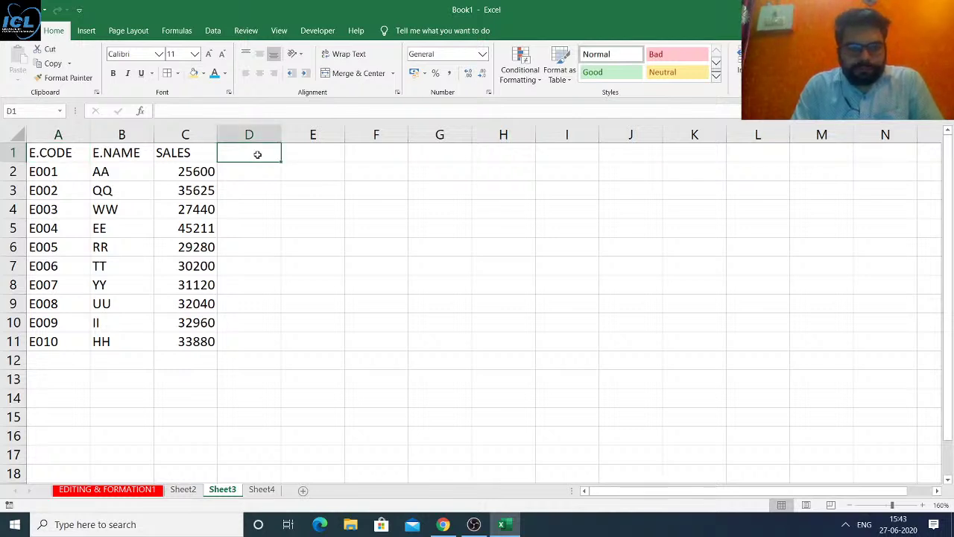
text(zone)
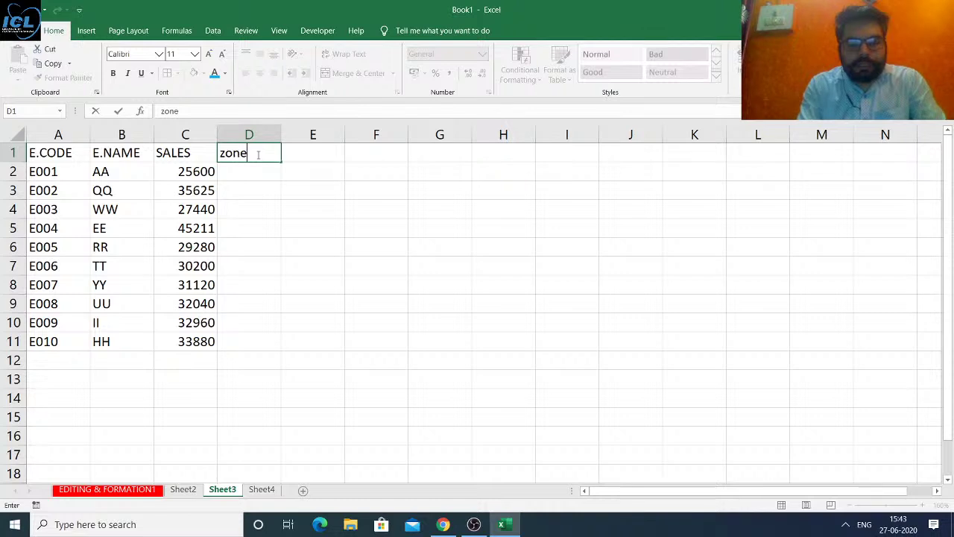
key(Return)
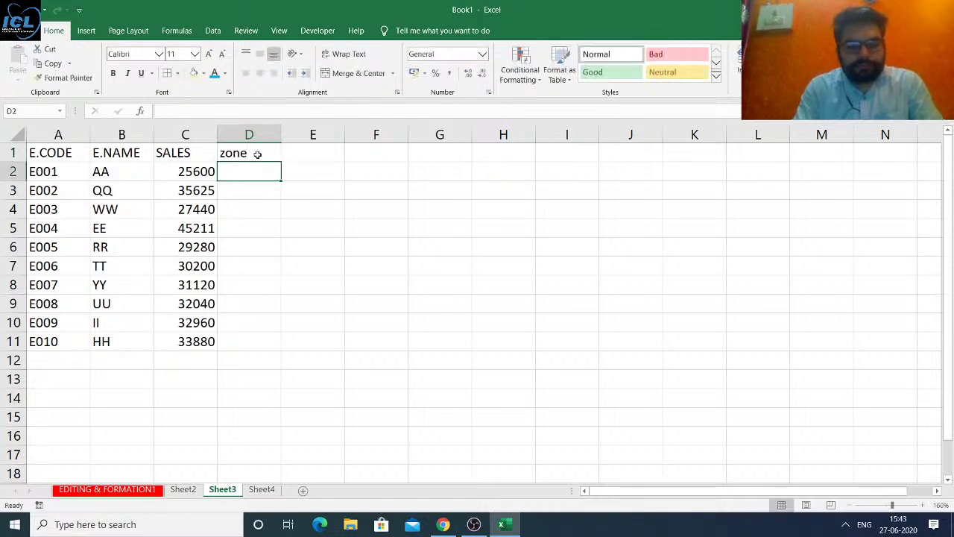
click(257, 154)
text(ZO)
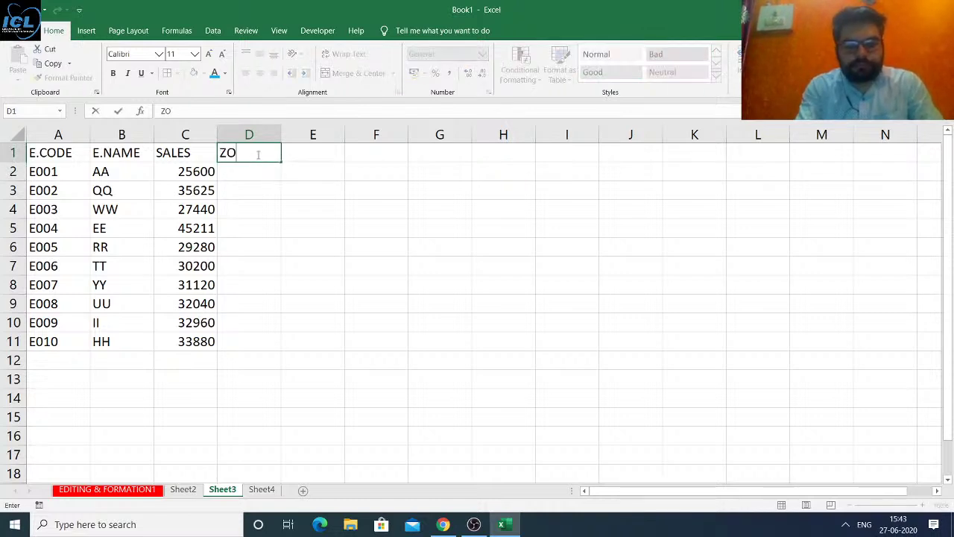
text(E)
key(BackSpace)
text(E)
key(Return)
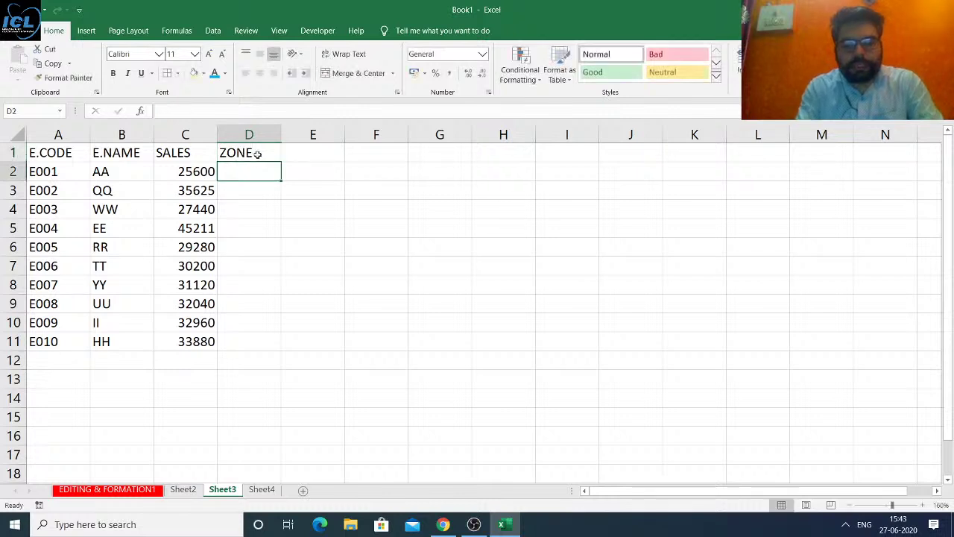
Fill D2:D11 with EAST or WEST for each of the ten employees.
text(EAST)
key(Return)
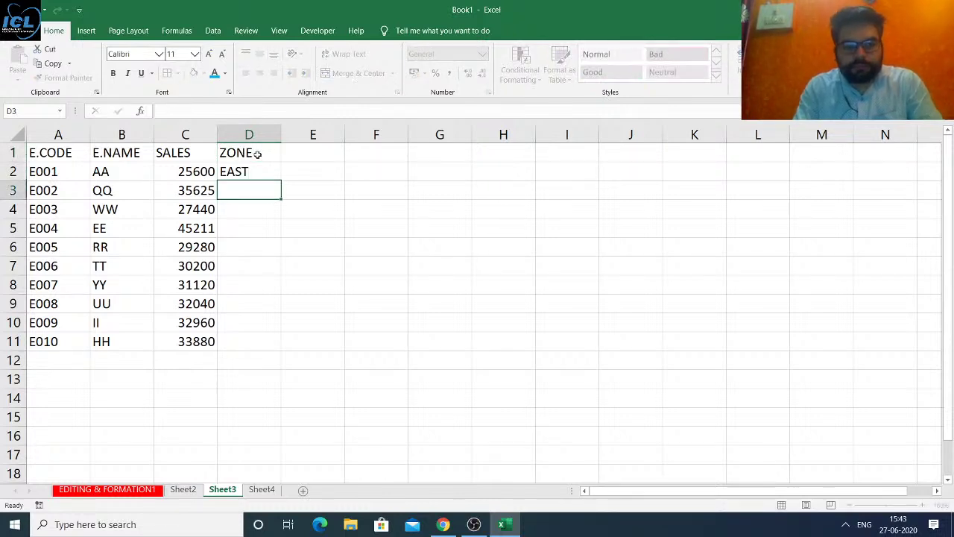
text(WEST)
key(Return)
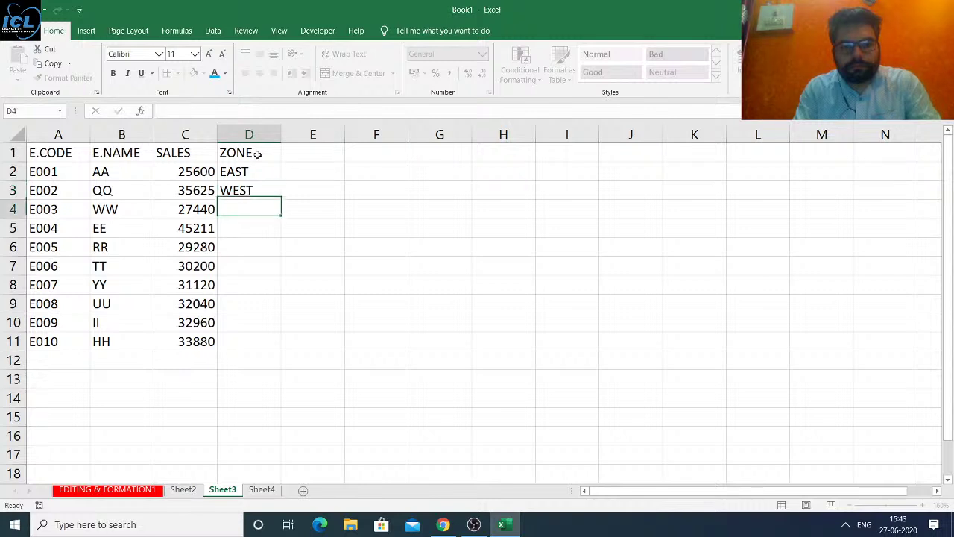
text(W W E W E)
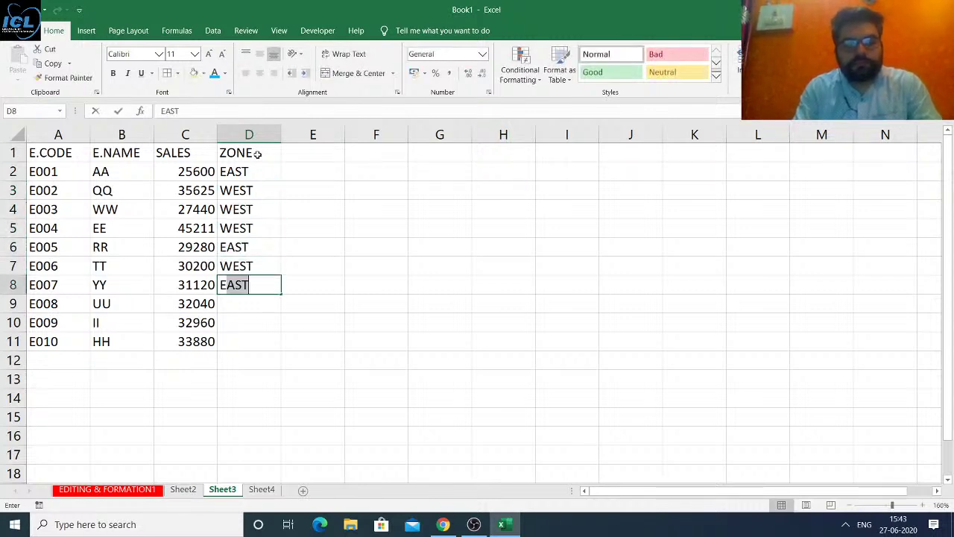
text( W)
key(Return)
text(E)
key(Return)
text(W)
key(Return)
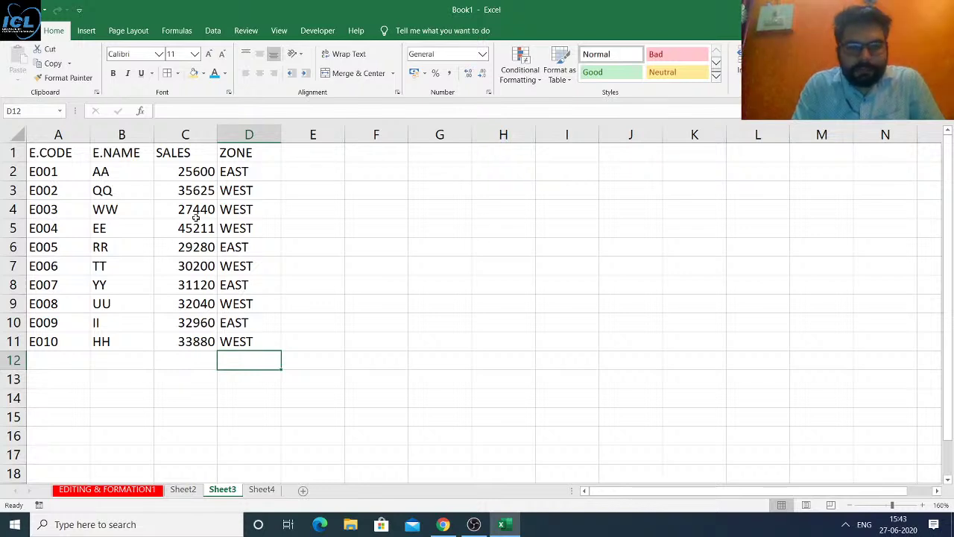
click(77, 155)
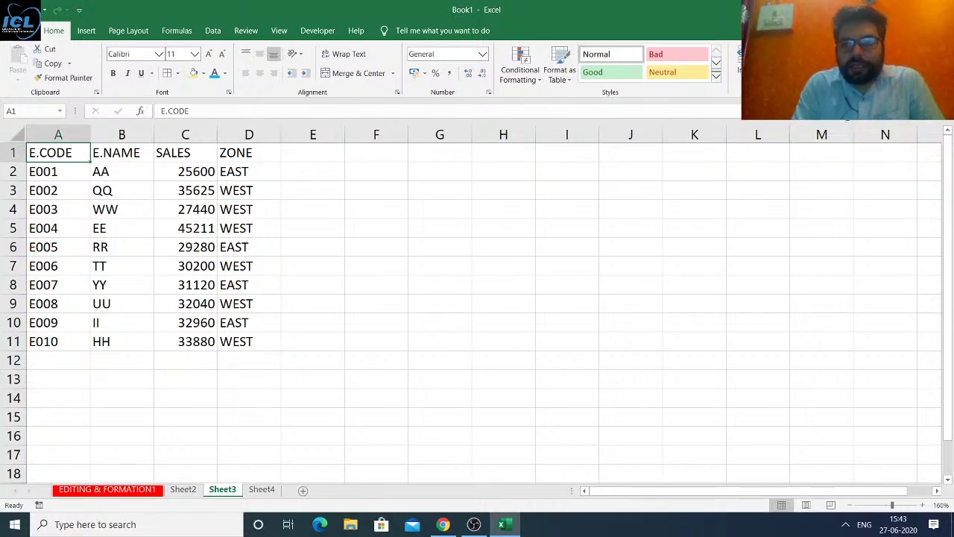
Turn on AutoFilter for the table headers and zoom in on the table.
click(915, 68)
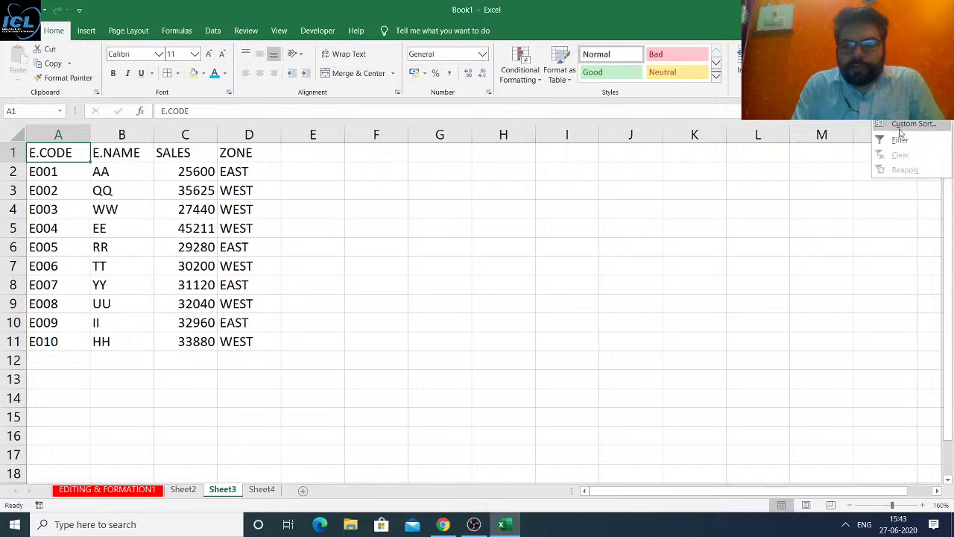
click(902, 140)
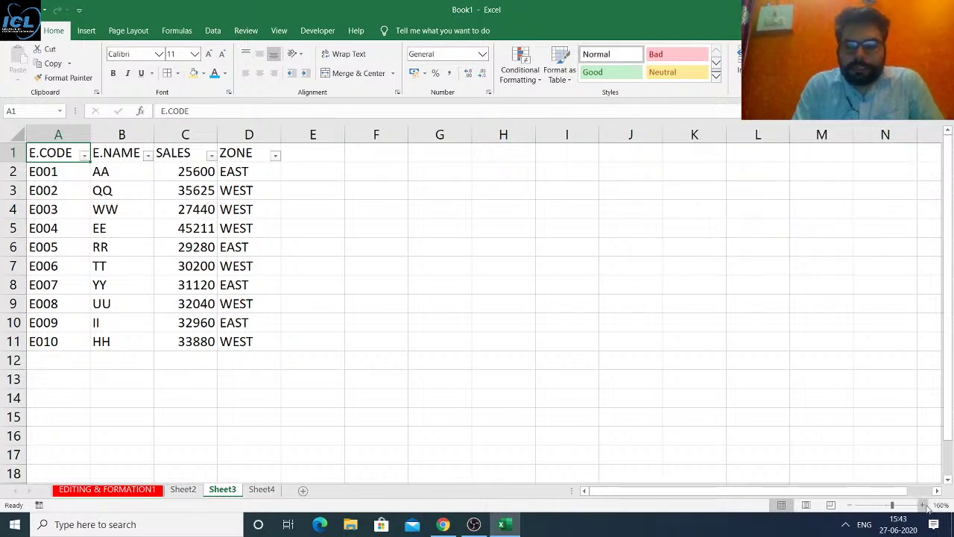
click(925, 505)
click(924, 506)
click(925, 505)
click(924, 506)
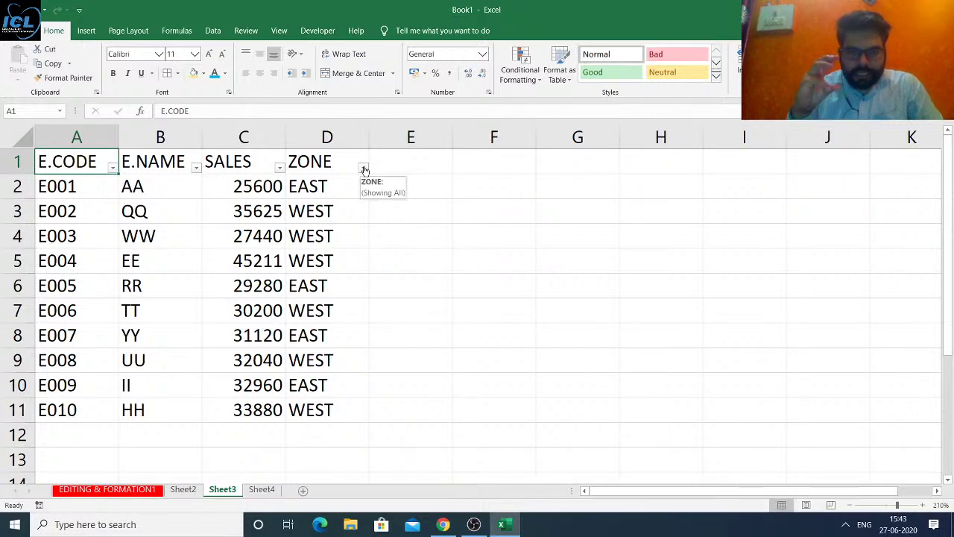
Filter the ZONE column so only EAST is ticked.
click(364, 168)
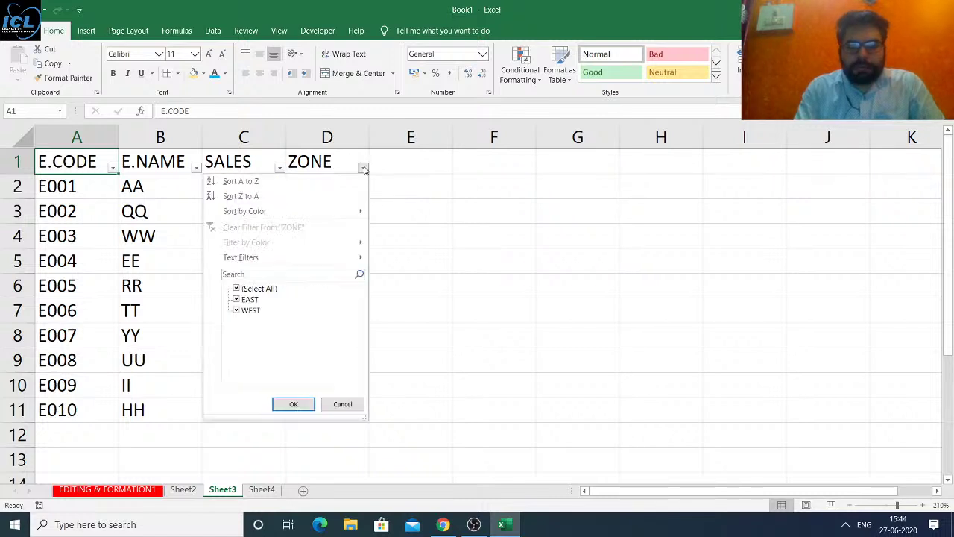
click(251, 291)
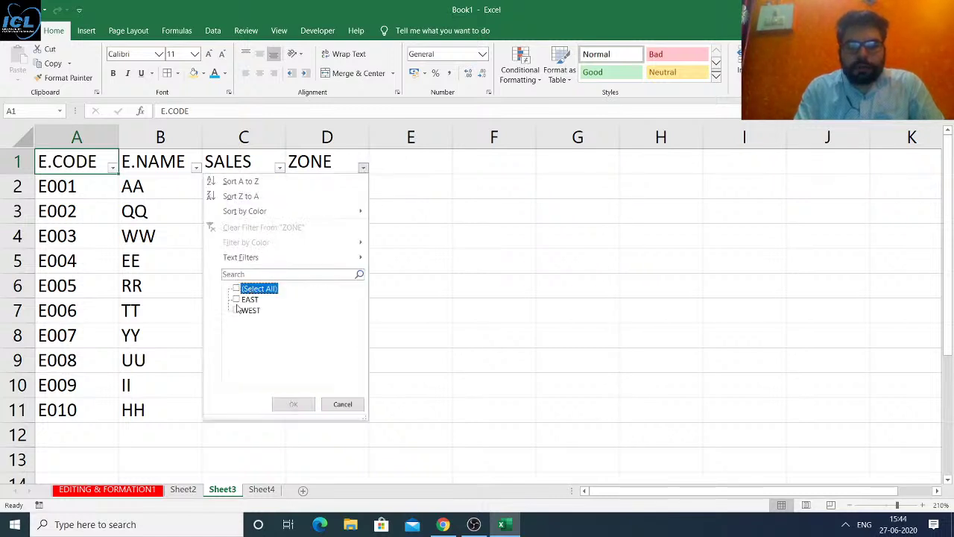
click(235, 300)
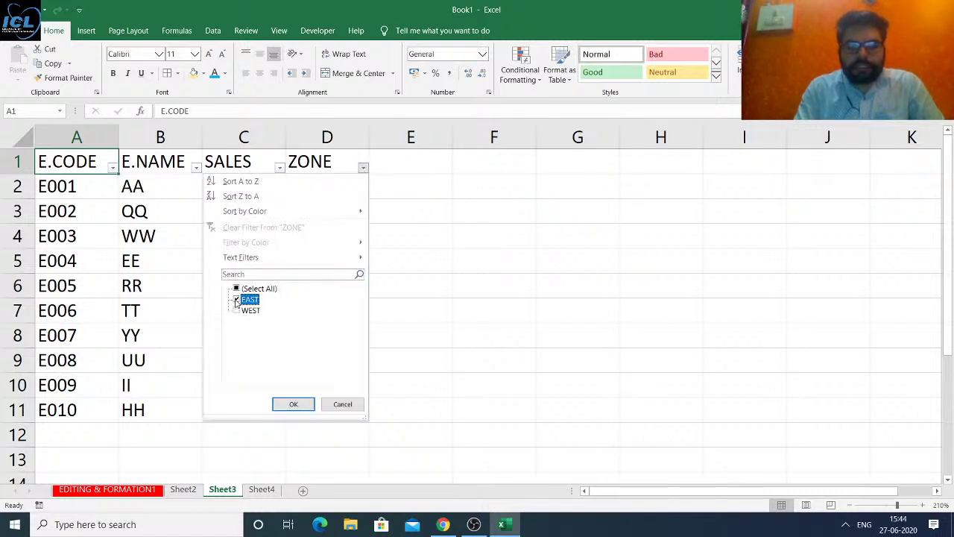
click(298, 404)
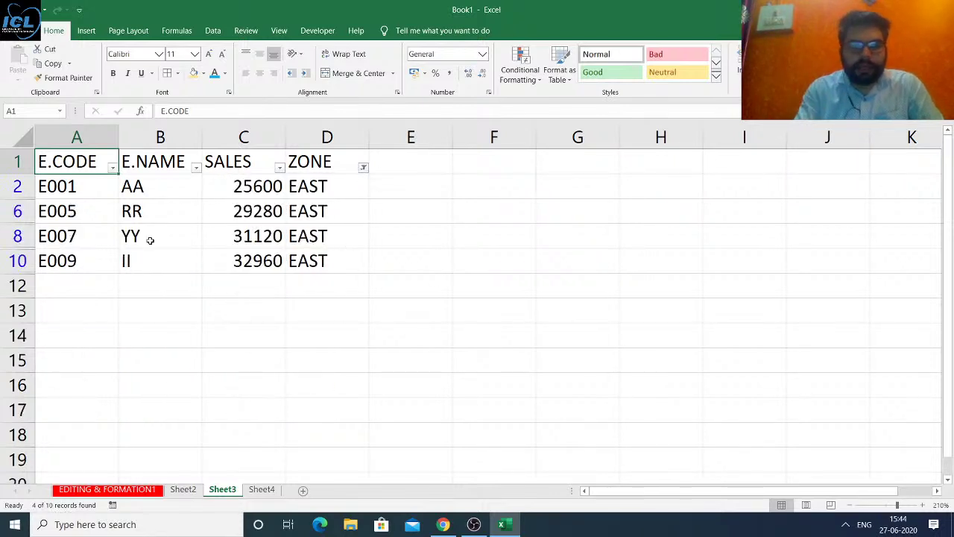
Apply a Number Filter on SALES showing values greater than 31000.
click(279, 169)
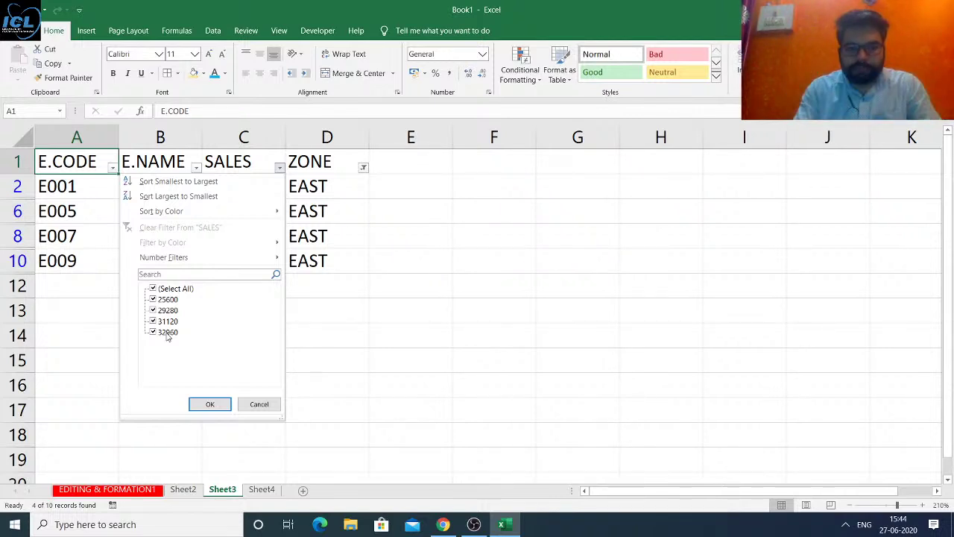
mouse_move(163, 257)
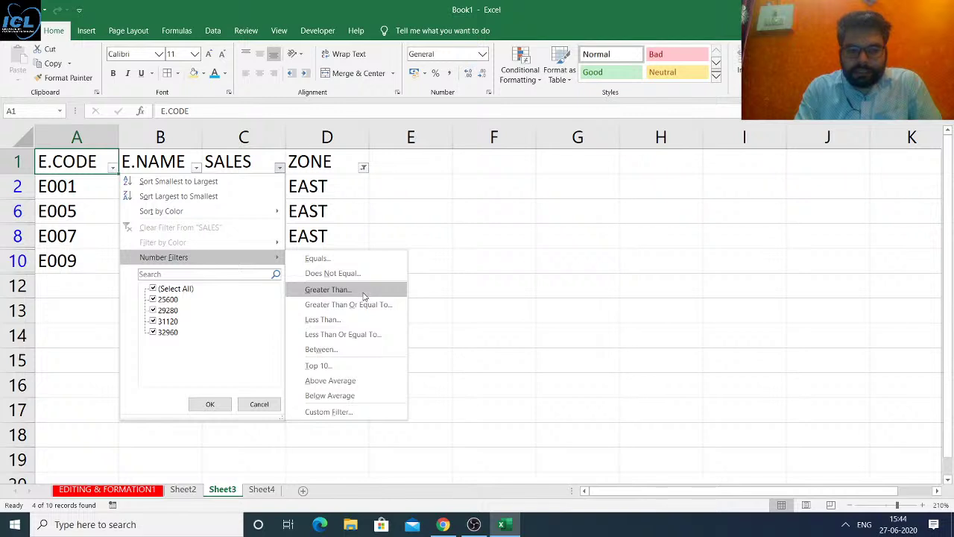
click(364, 294)
text(31000)
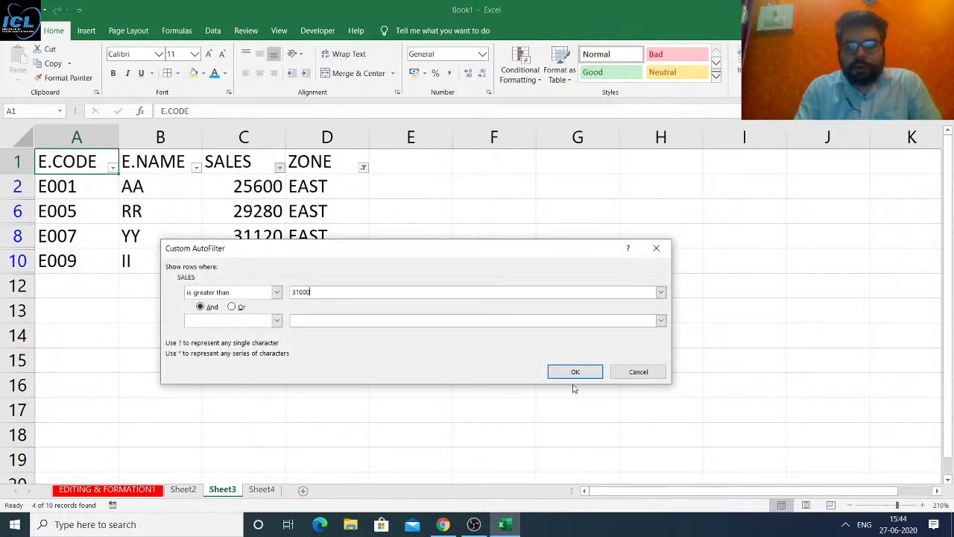
click(575, 372)
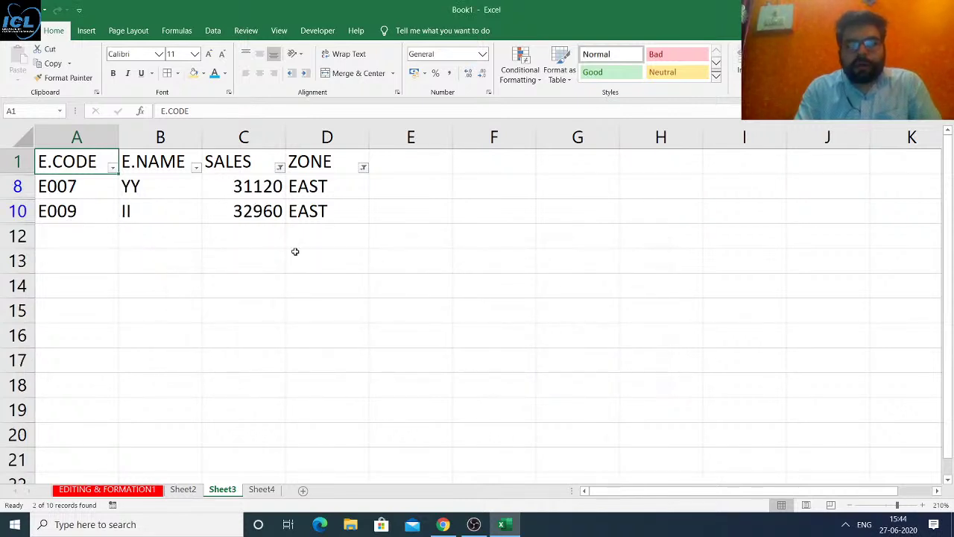
Clear the SALES and ZONE filters with Select All so every row shows.
click(279, 167)
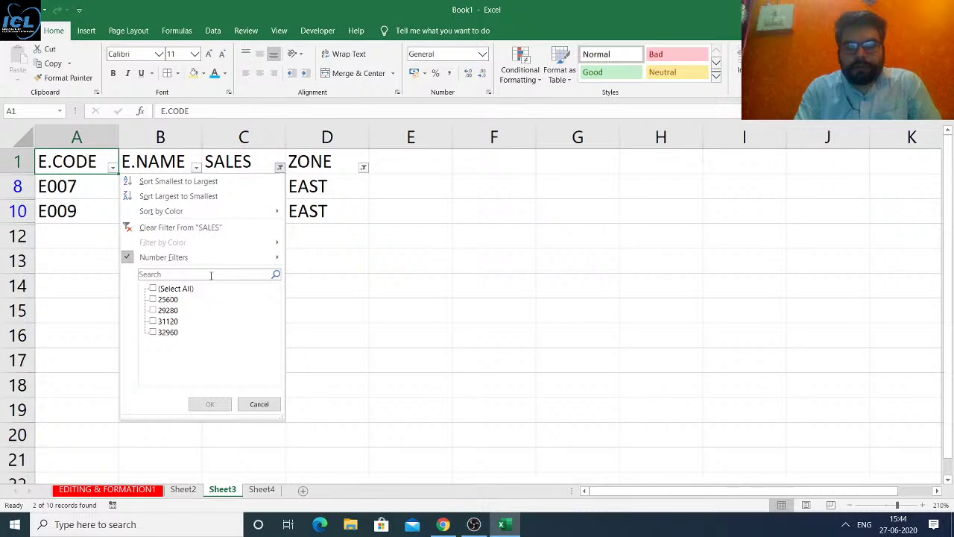
click(190, 291)
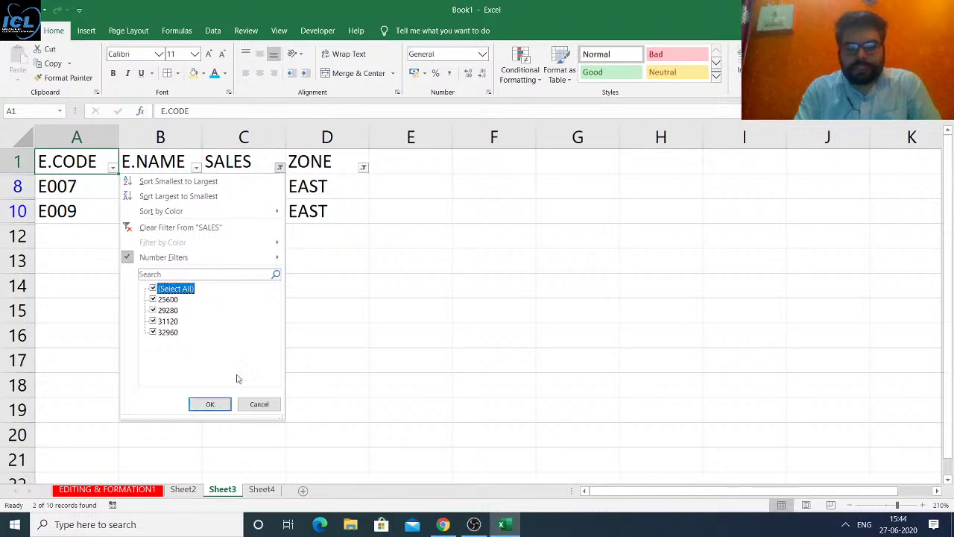
click(214, 406)
click(363, 167)
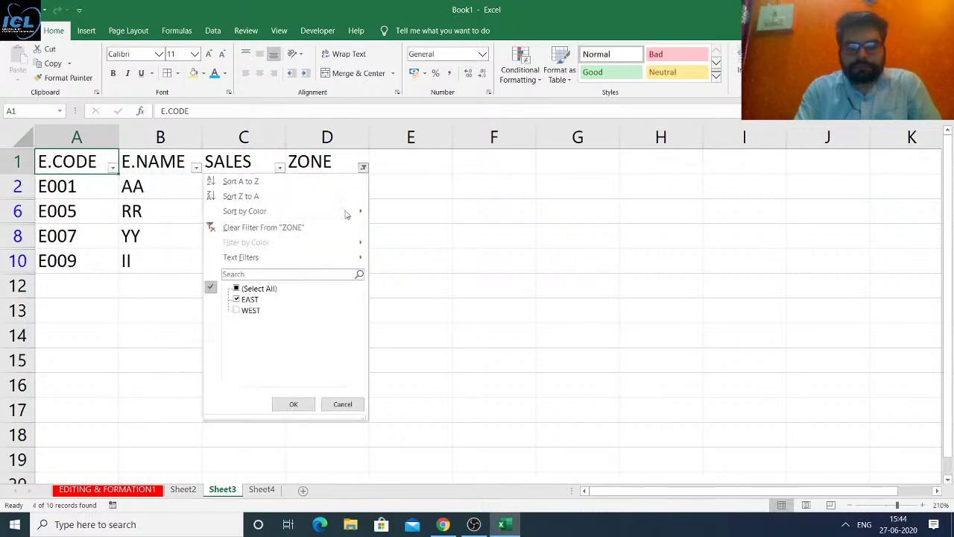
click(257, 289)
click(293, 403)
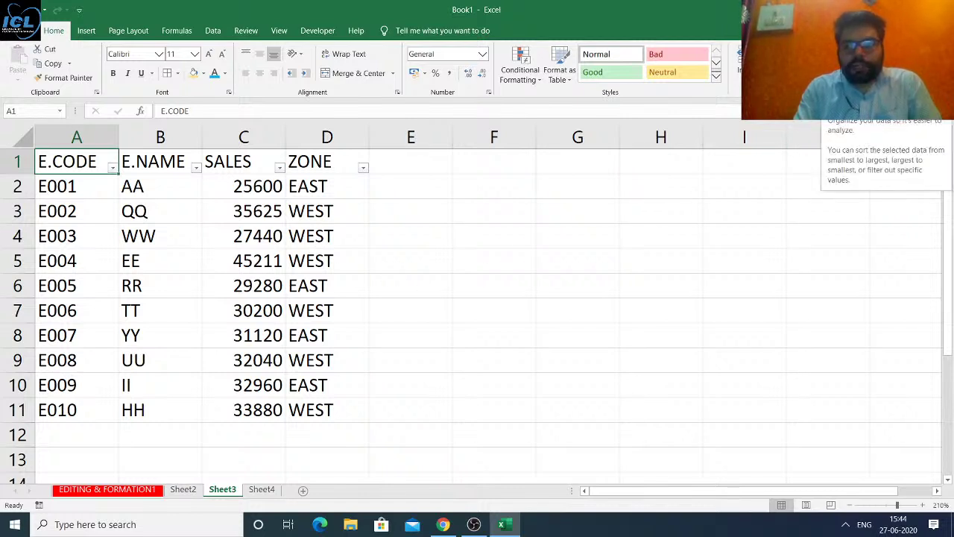
Turn off Sort & Filter > Filter for the table and select cell F1.
click(895, 71)
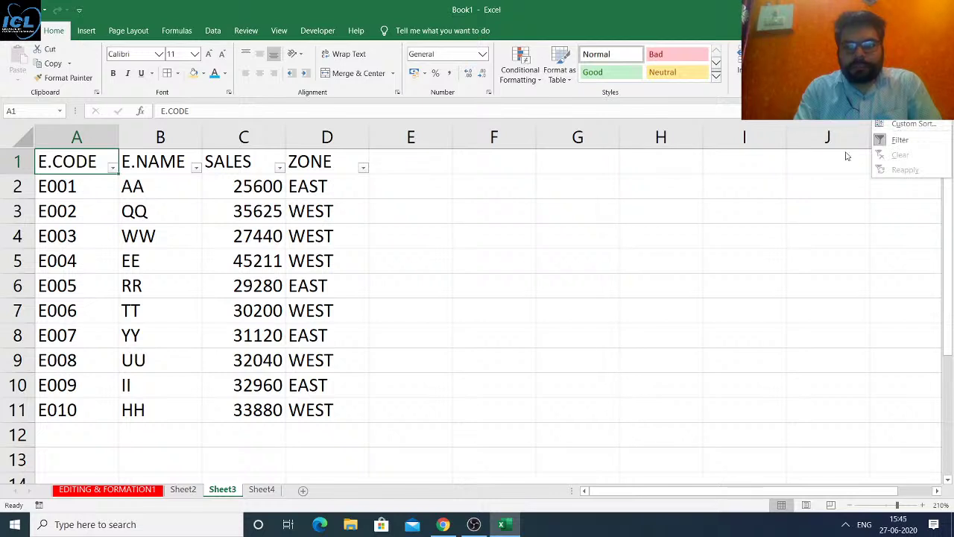
key(Escape)
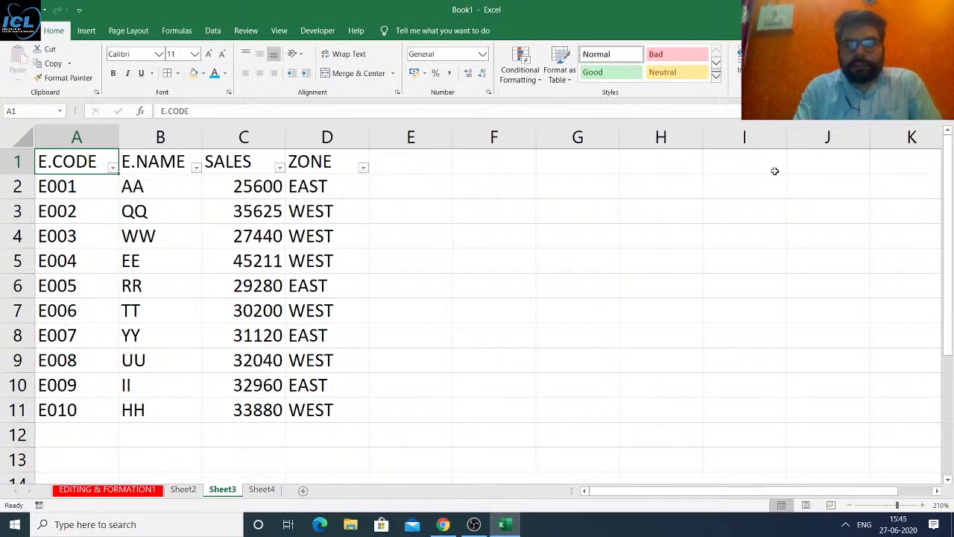
click(894, 70)
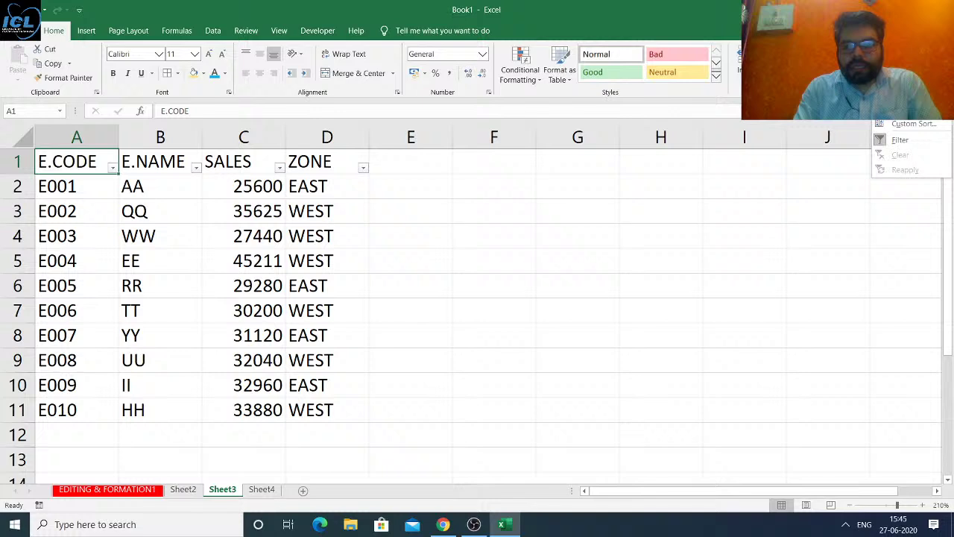
click(901, 139)
click(513, 174)
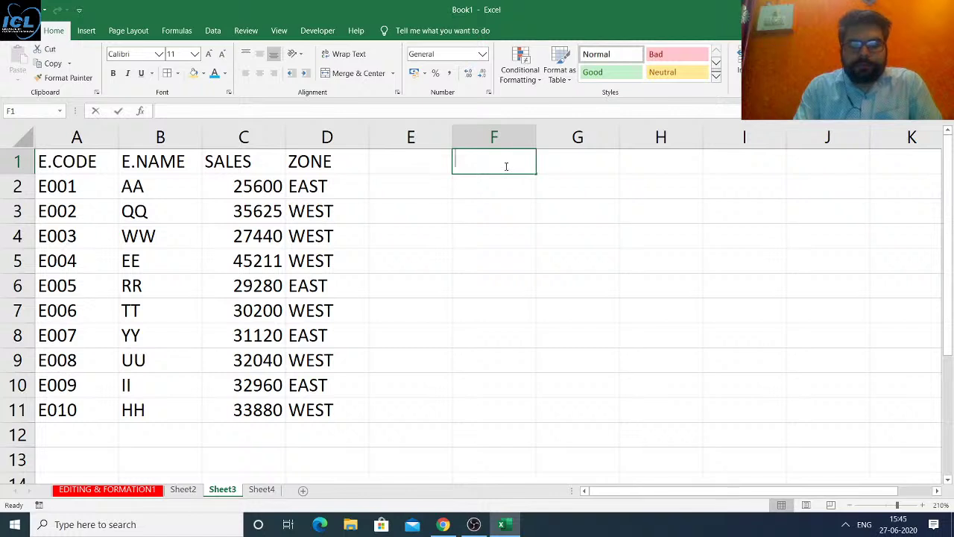
Enter 1 in F1 and fill row 1 as a linear series, step 1, up to 1000.
text(1)
key(Return)
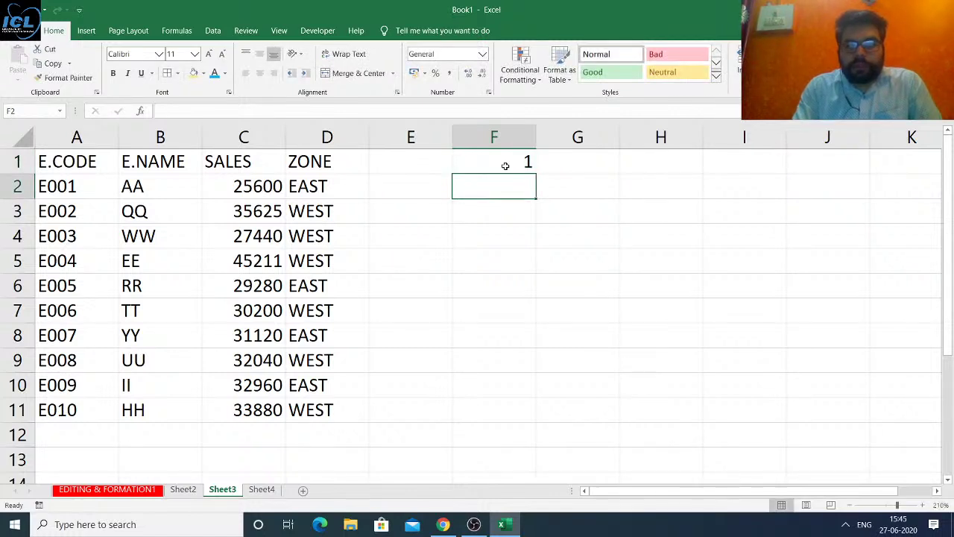
click(504, 166)
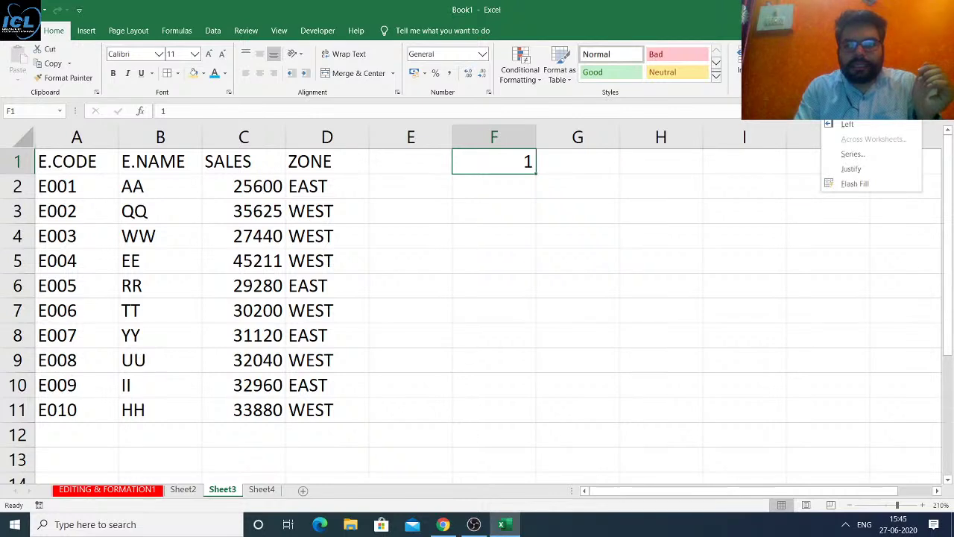
click(869, 156)
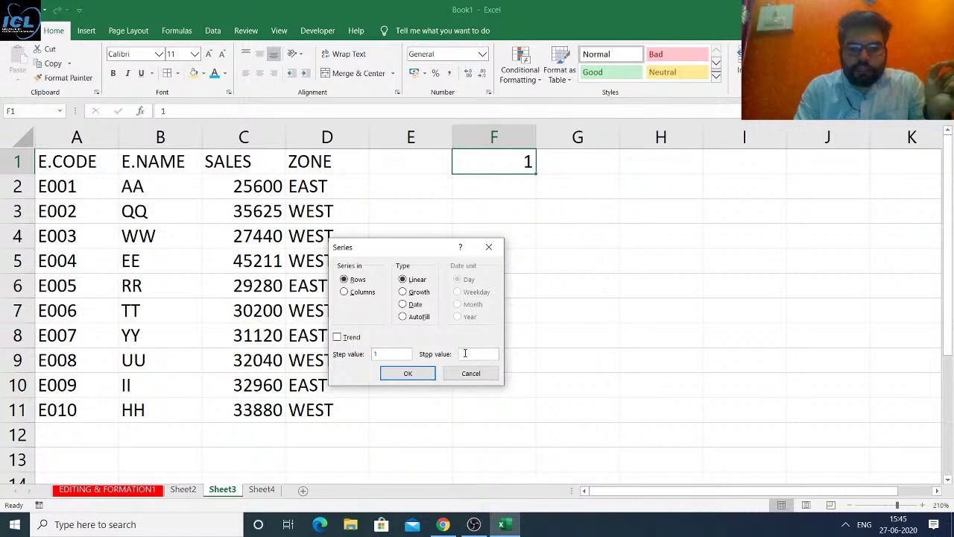
click(464, 353)
text(1000)
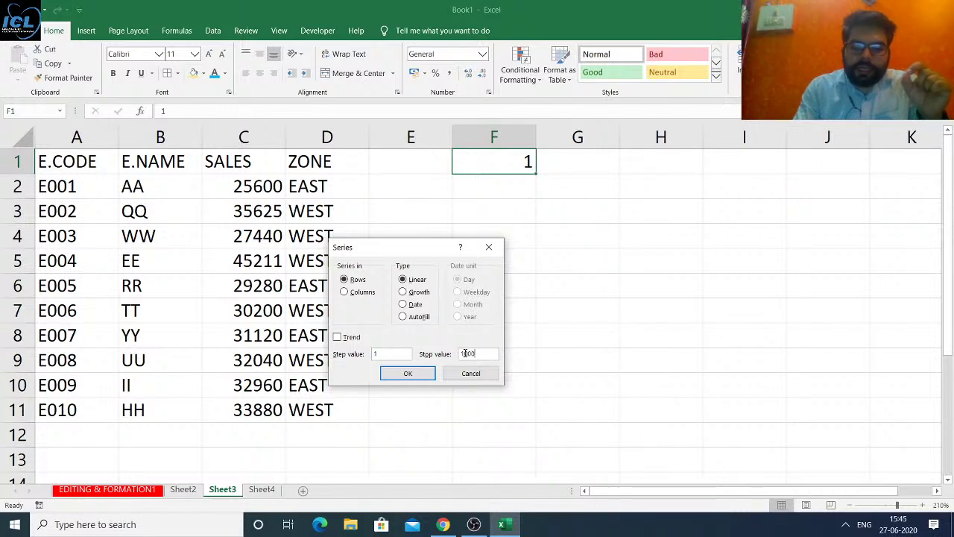
click(422, 374)
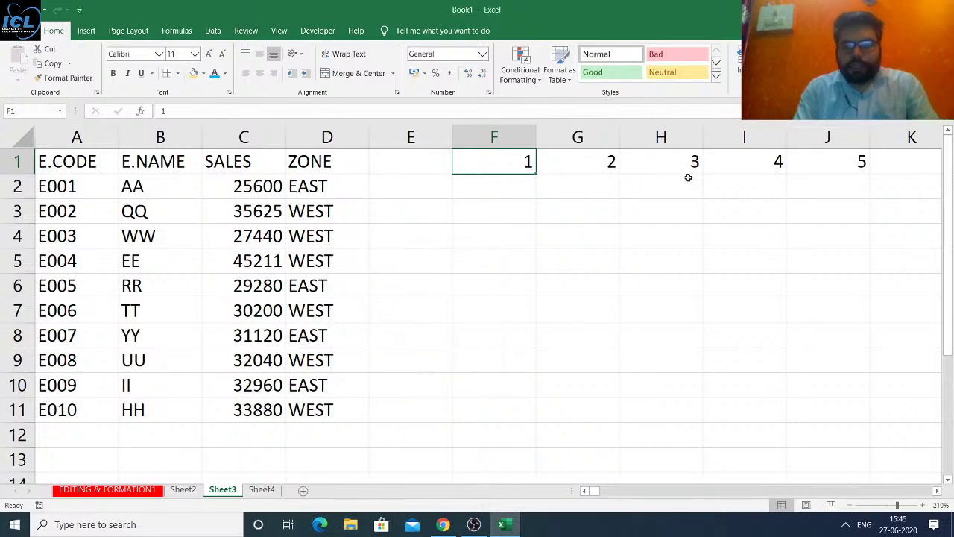
key(ctrl+shift+Right)
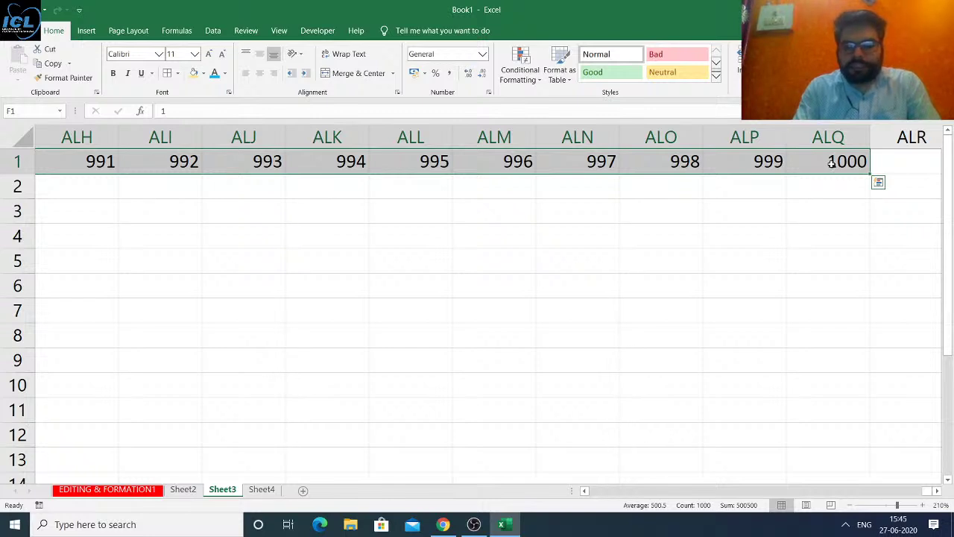
key(ctrl+shift+Left)
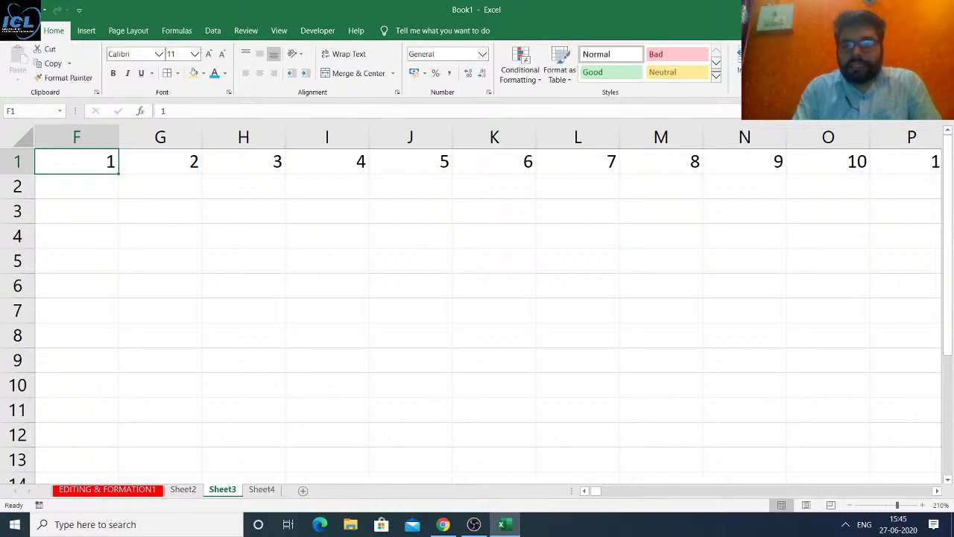
Fill column F down from F1 as a series with stop value 500.
click(831, 73)
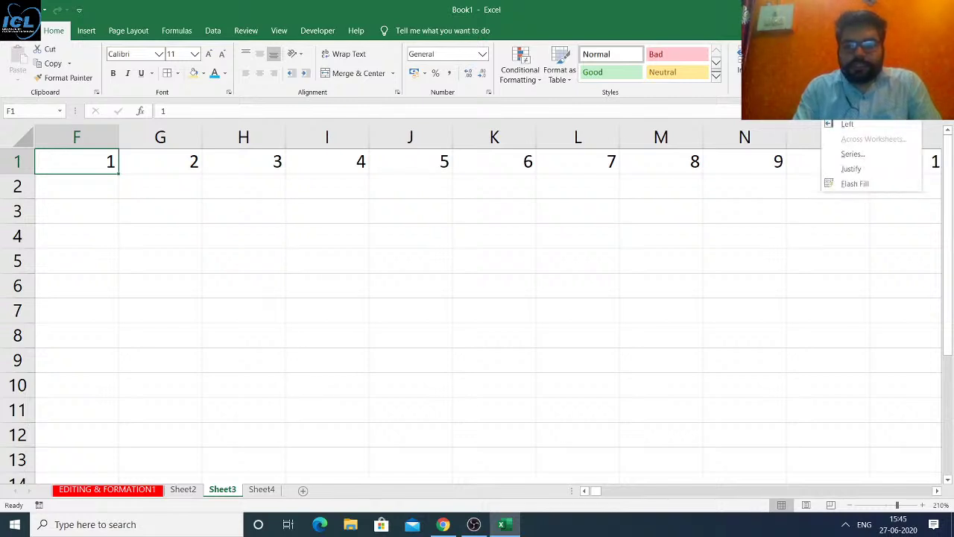
click(846, 154)
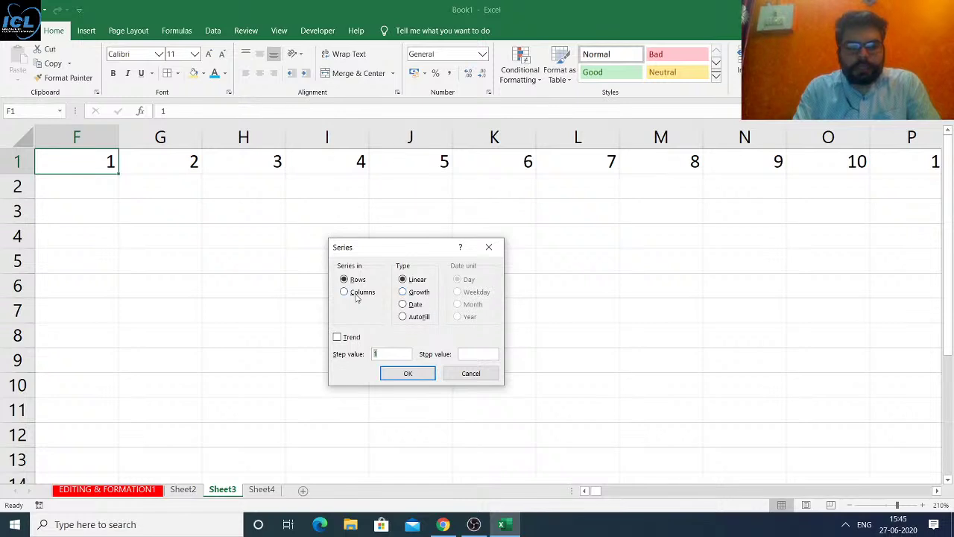
click(356, 296)
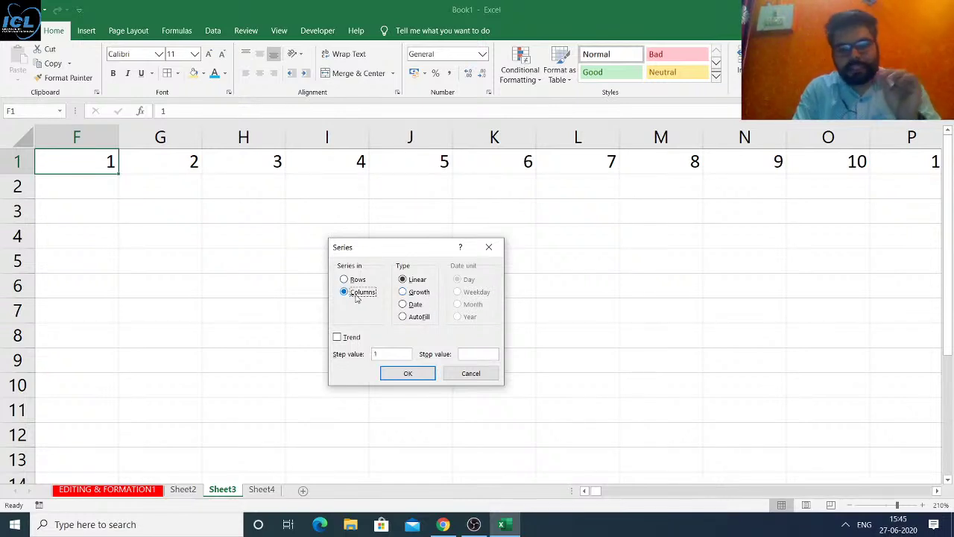
key(Tab)
key(Tab)
key(Tab)
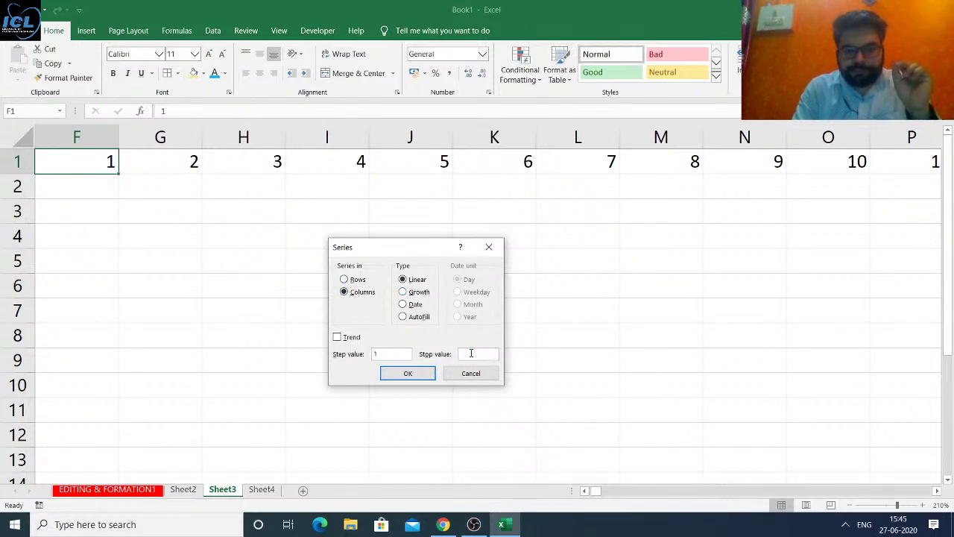
text(500)
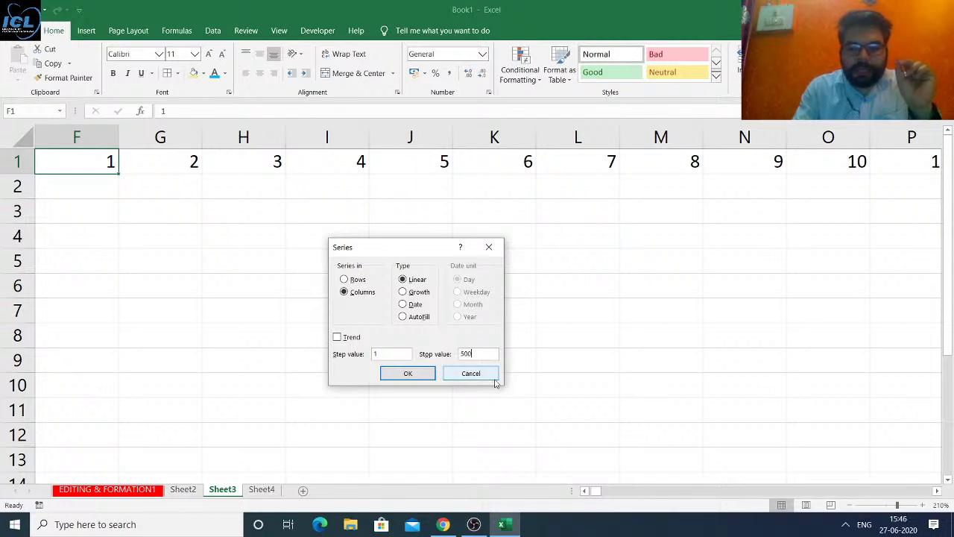
click(409, 372)
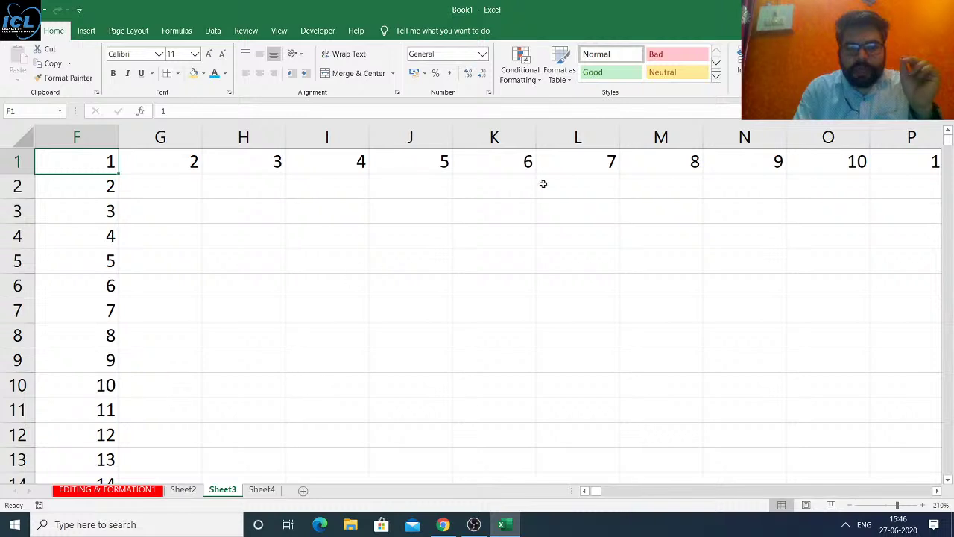
Fill column J down from J1 in steps of 5 up to 100.
click(502, 161)
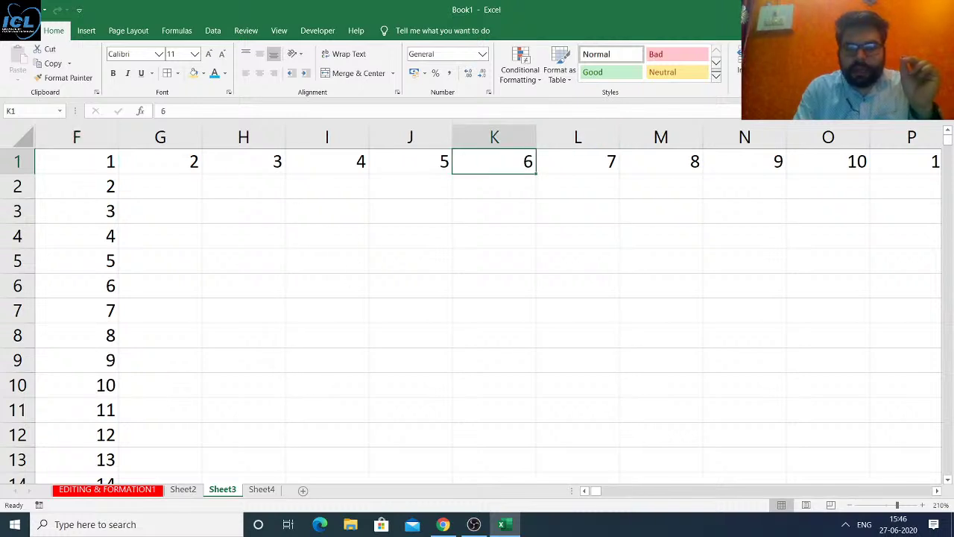
click(434, 161)
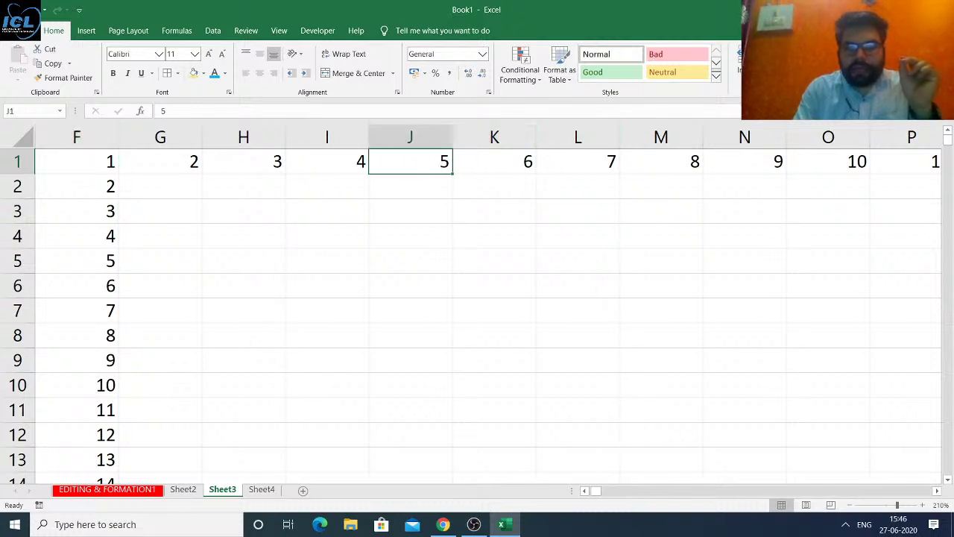
click(831, 68)
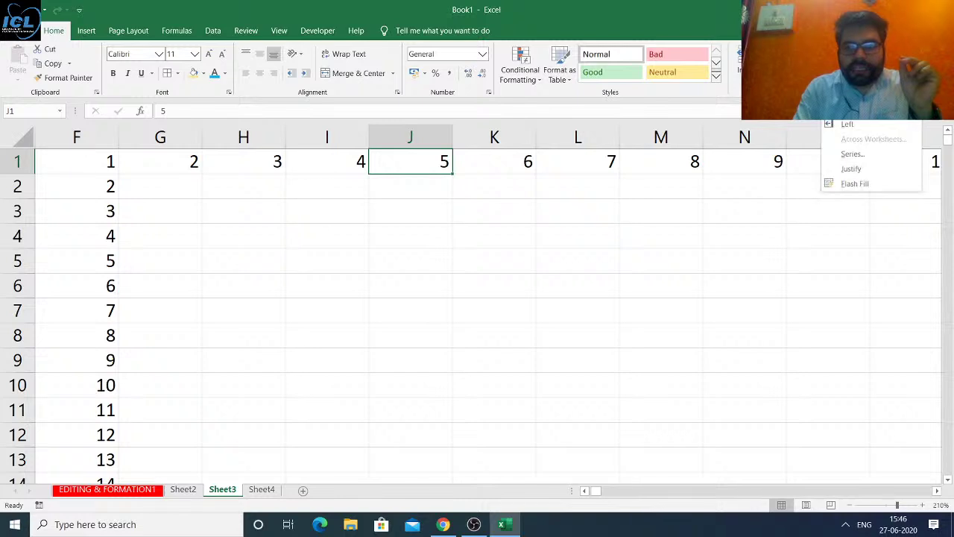
click(854, 156)
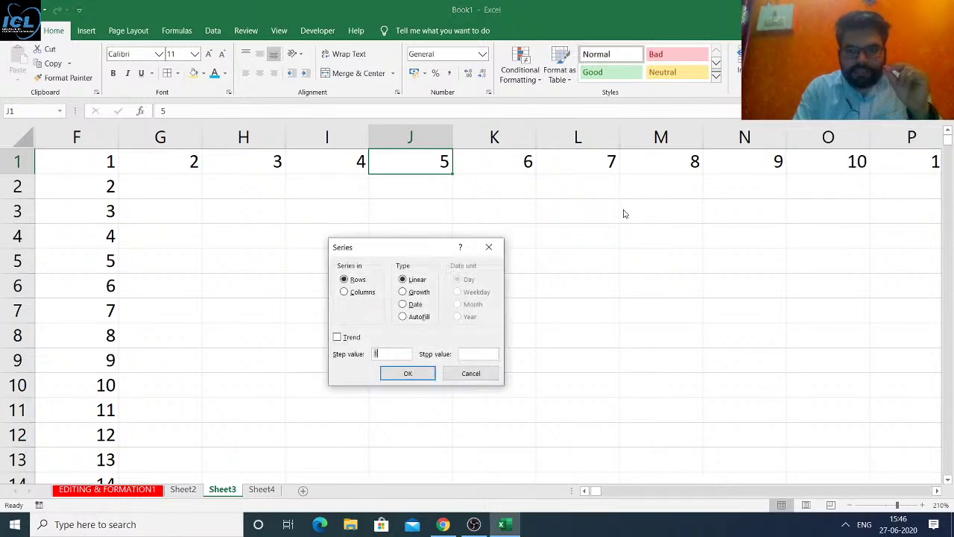
click(344, 292)
click(389, 353)
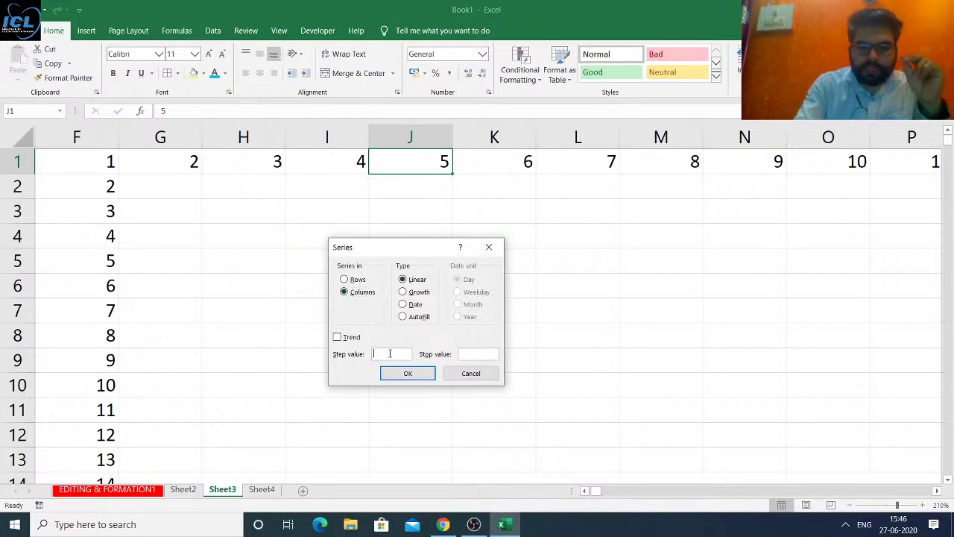
text(5)
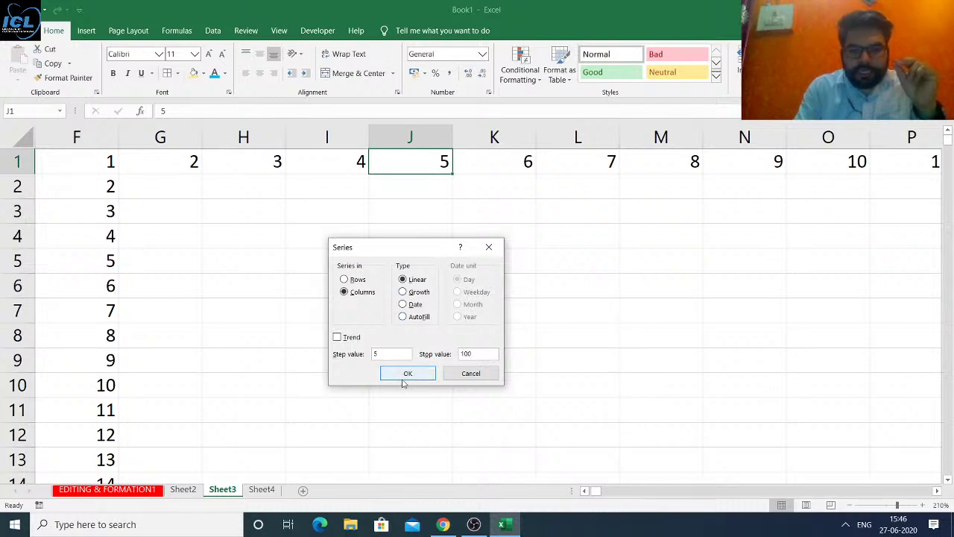
click(407, 373)
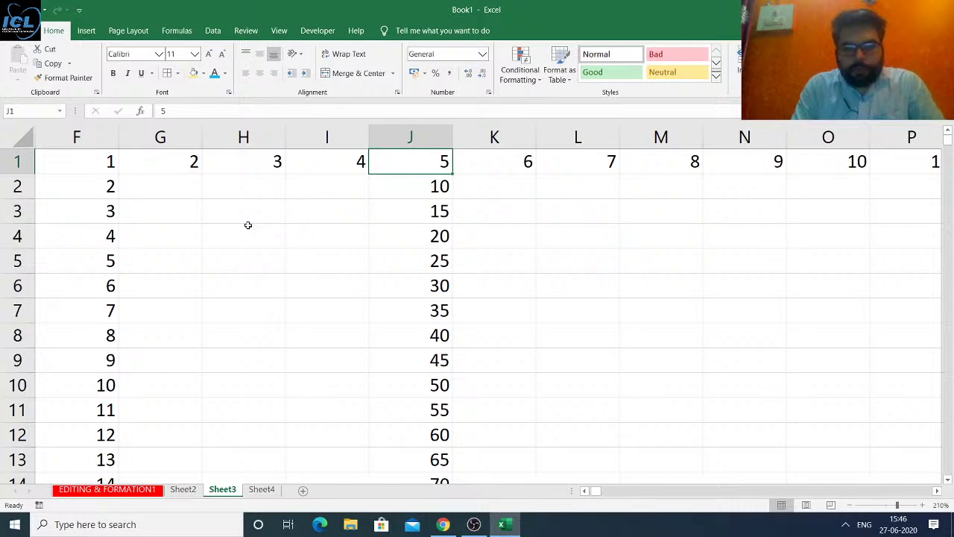
Save the workbook to the Desktop with the file name 'ICL CLASSES'.
click(19, 31)
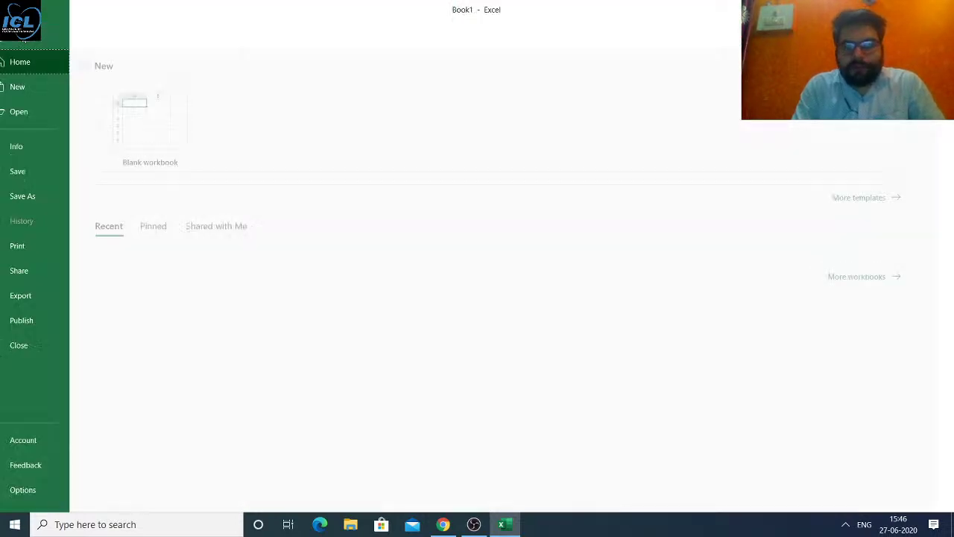
click(42, 170)
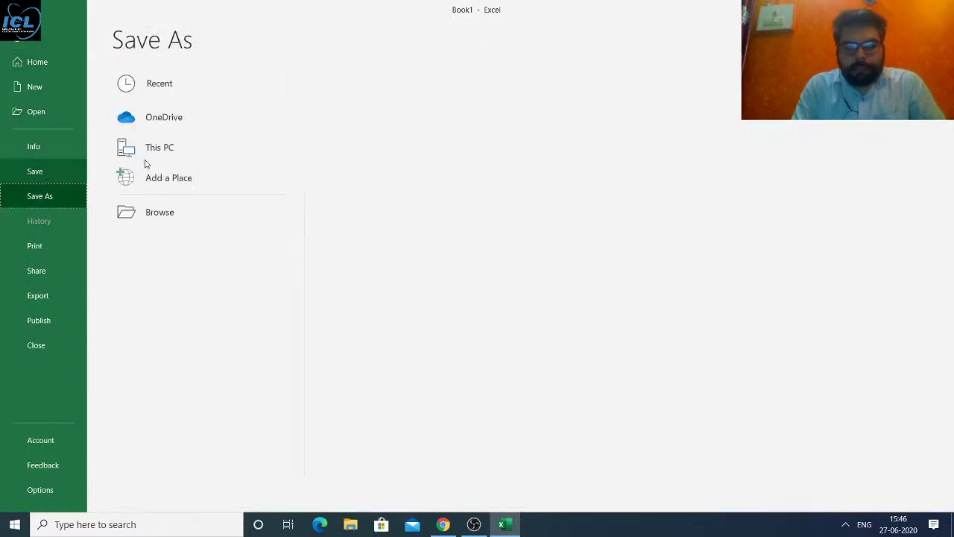
click(171, 221)
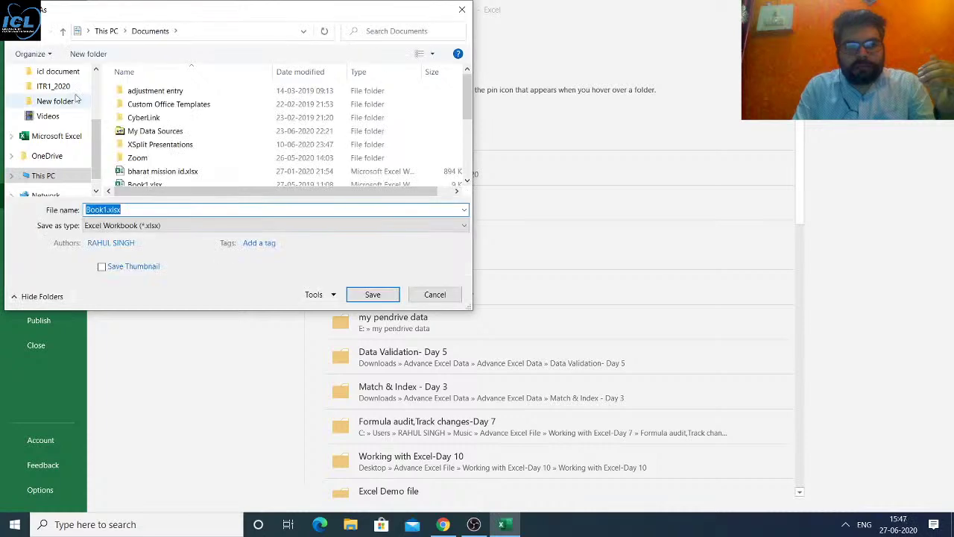
scroll(76, 100, up, 3)
click(50, 110)
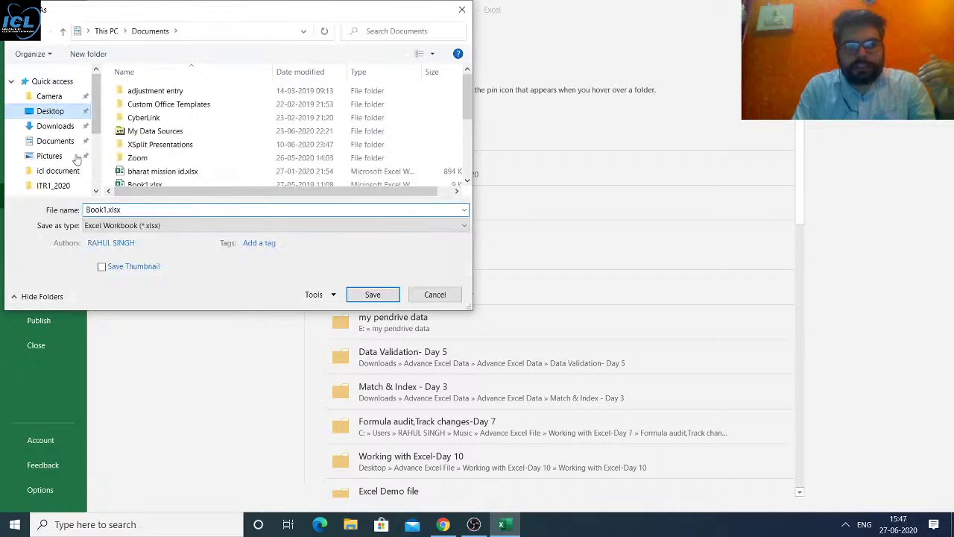
double_click(139, 209)
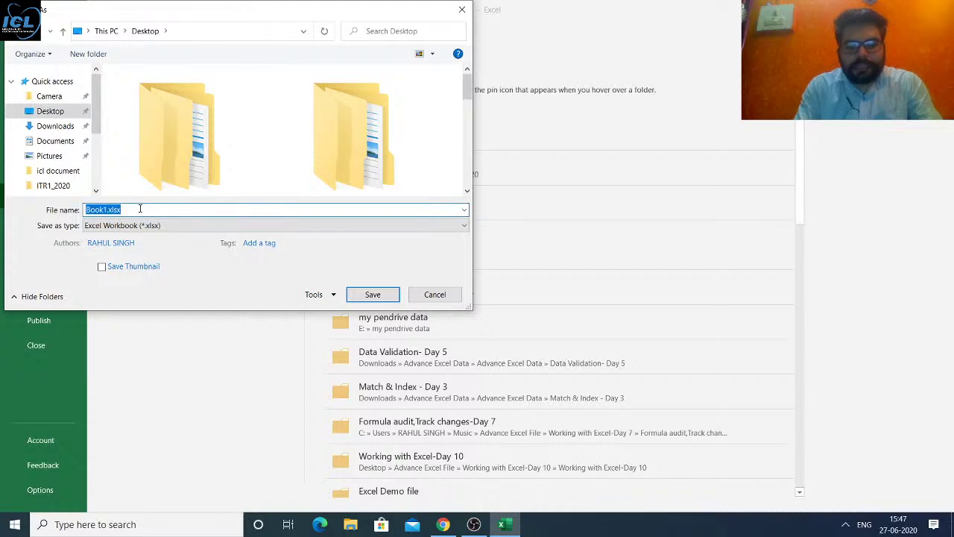
text(ICL CLAS)
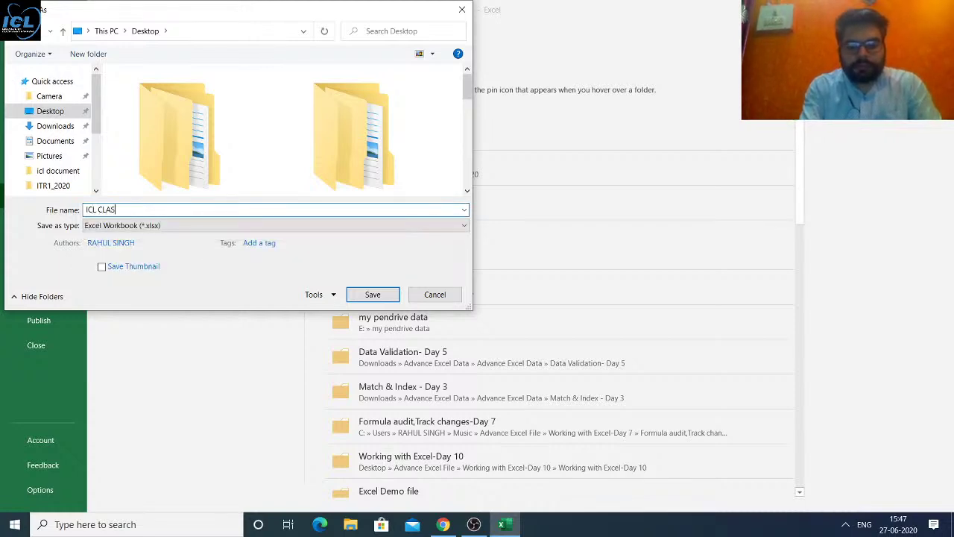
text(SES)
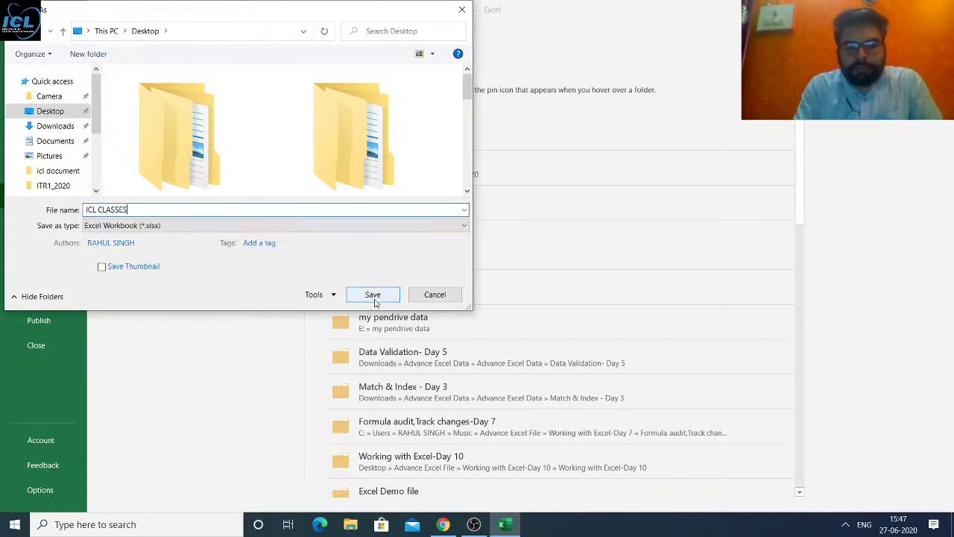
click(374, 296)
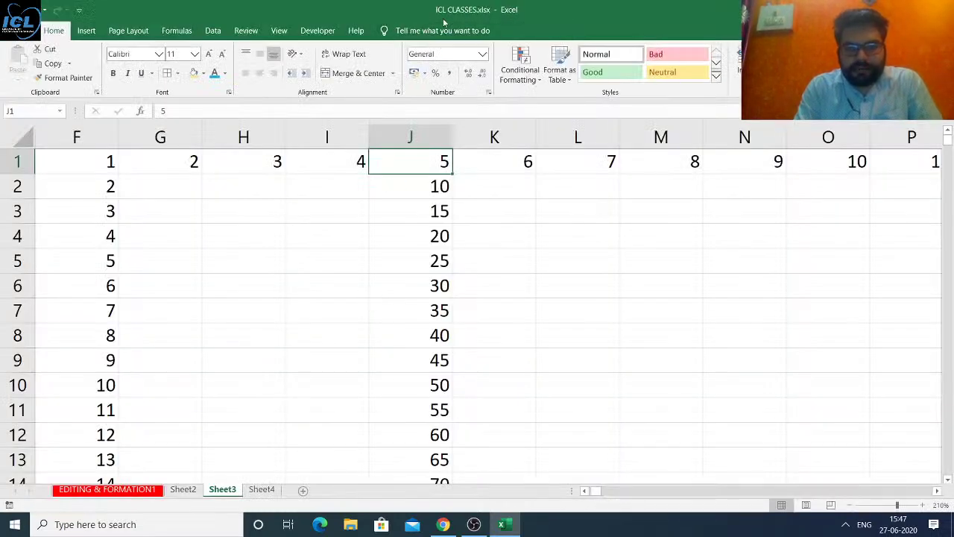
Create a new blank workbook, Book2, from File > New.
click(21, 31)
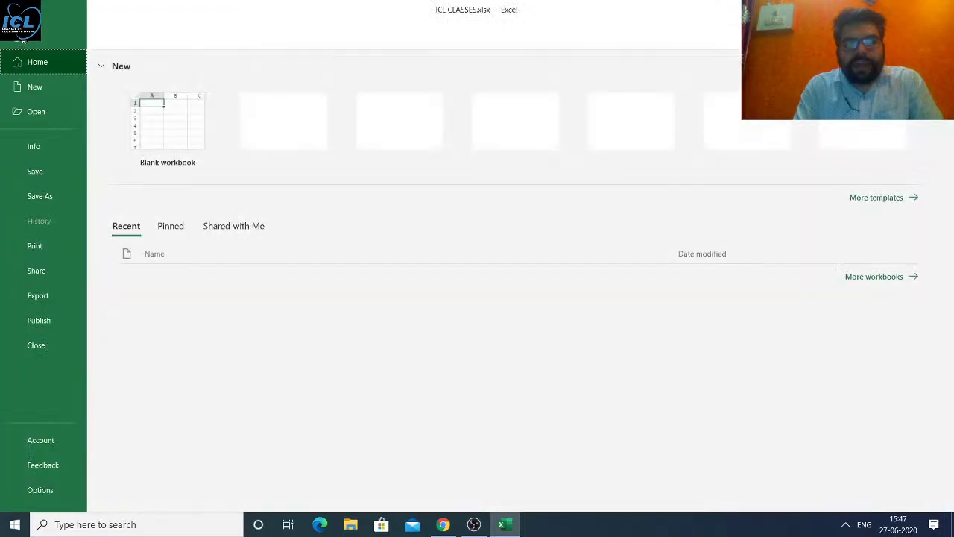
click(46, 112)
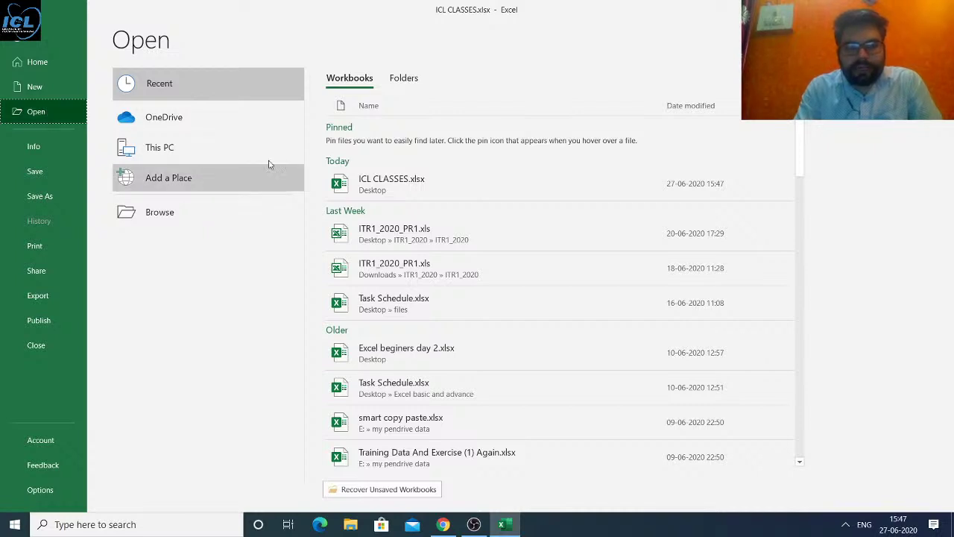
click(38, 89)
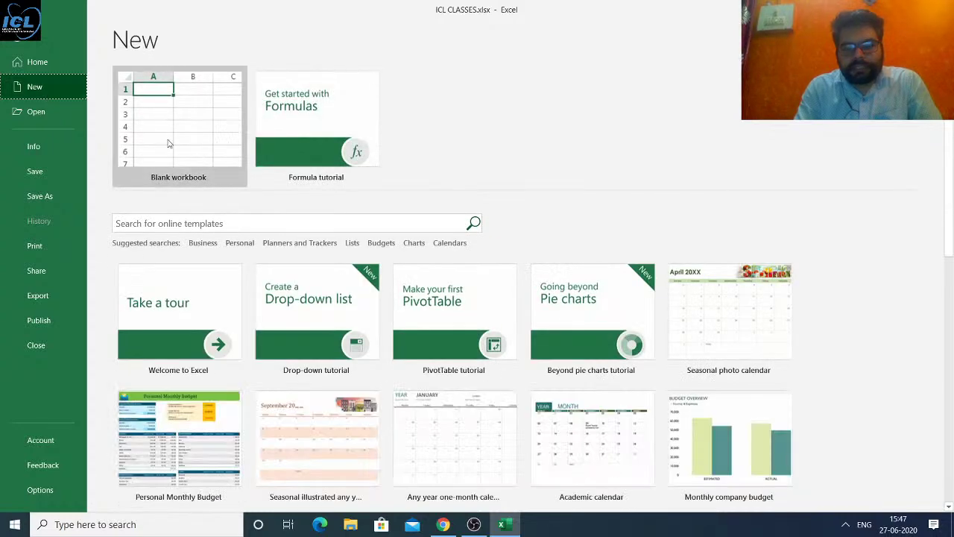
click(183, 119)
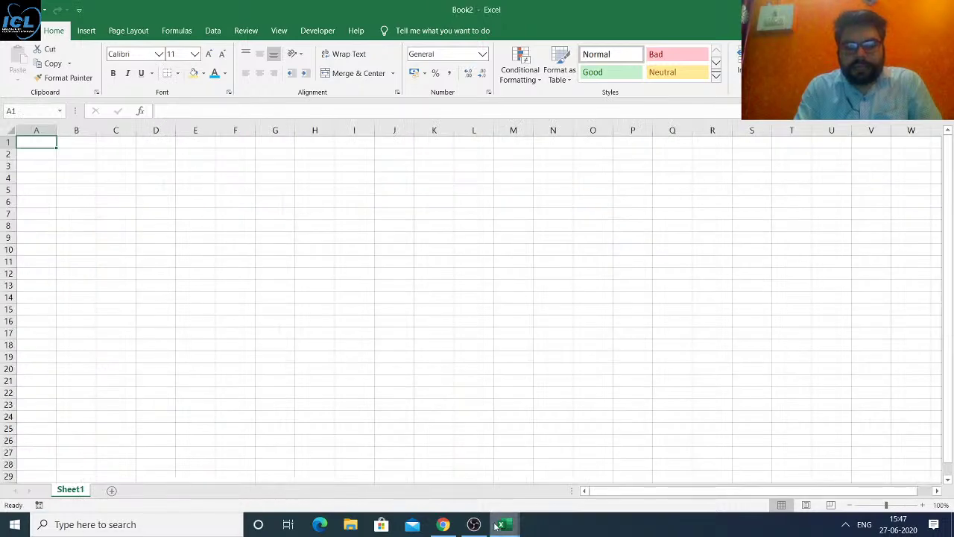
Switch to ICL CLASSES, show its print preview, then close that workbook.
mouse_move(502, 524)
click(447, 470)
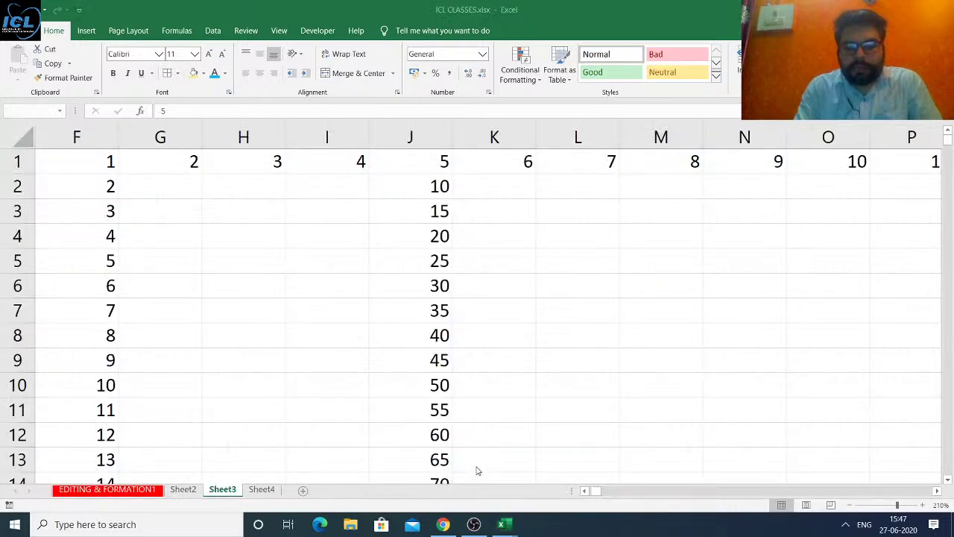
click(19, 30)
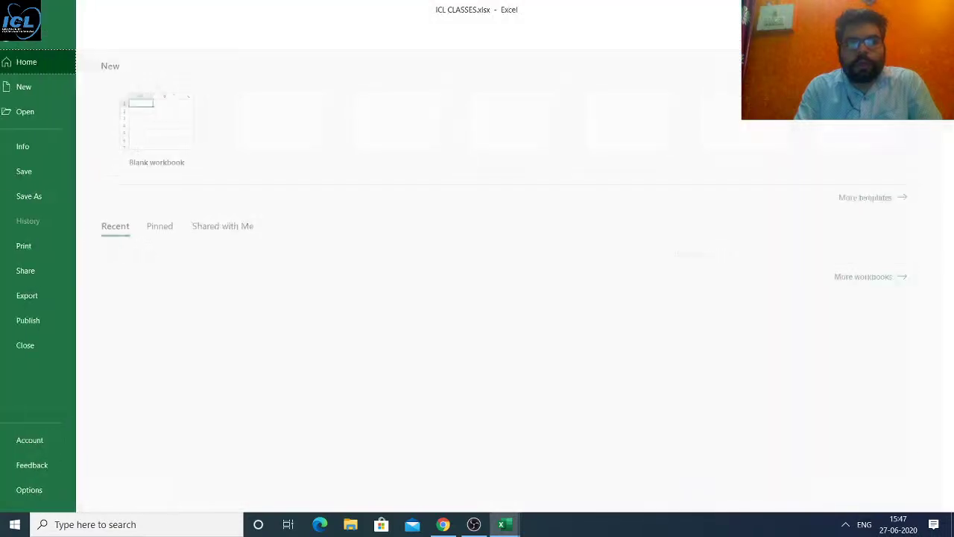
click(35, 246)
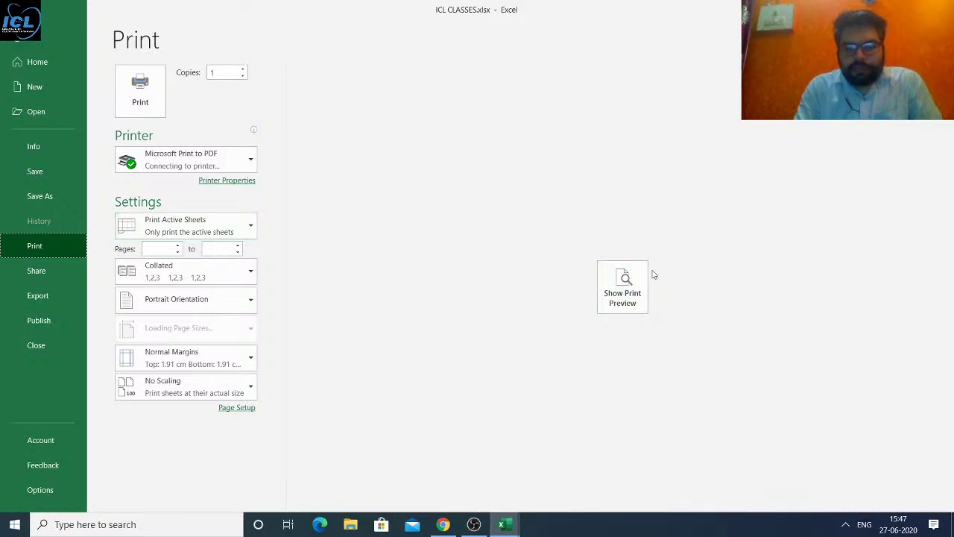
click(624, 282)
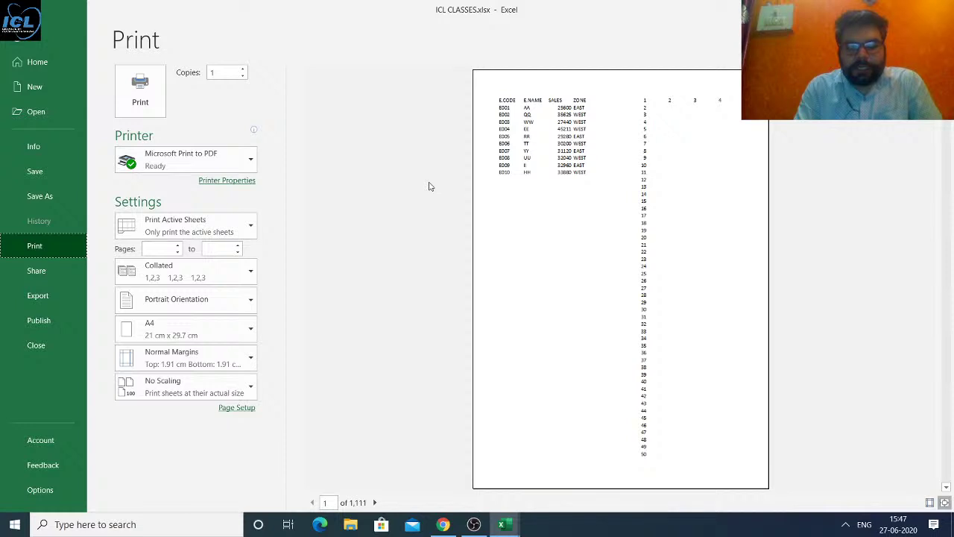
click(38, 349)
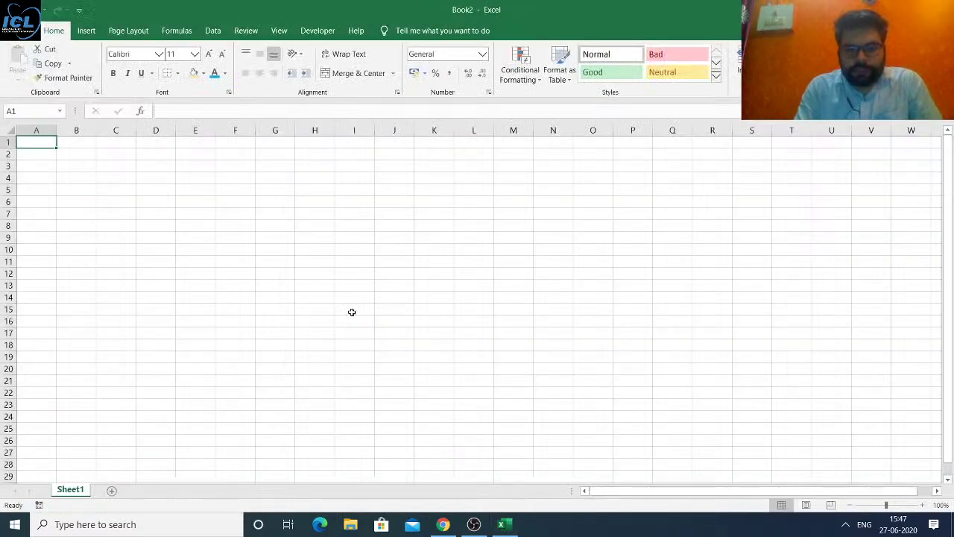
Select I7 in Book2, cancel the F12 Save As dialog, and show the Formulas tab.
click(373, 213)
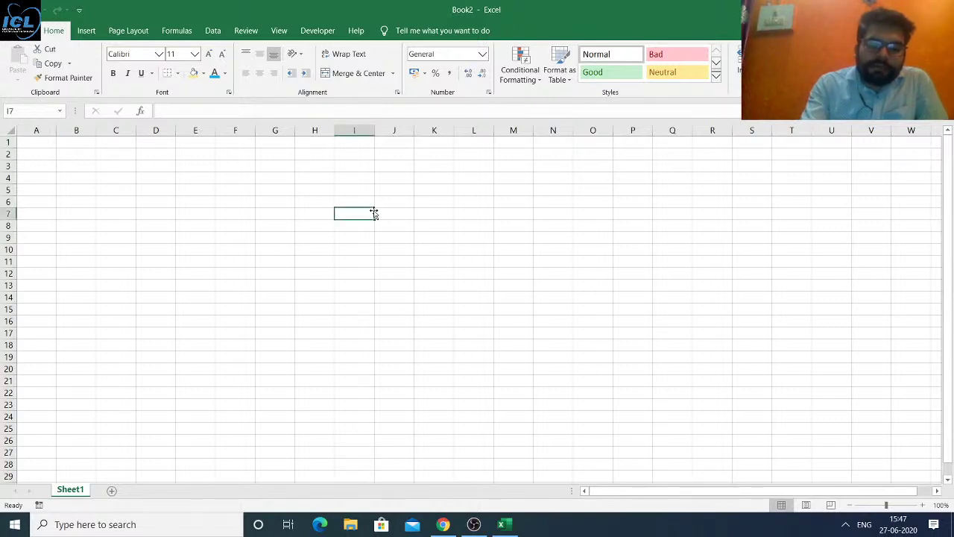
key(F12)
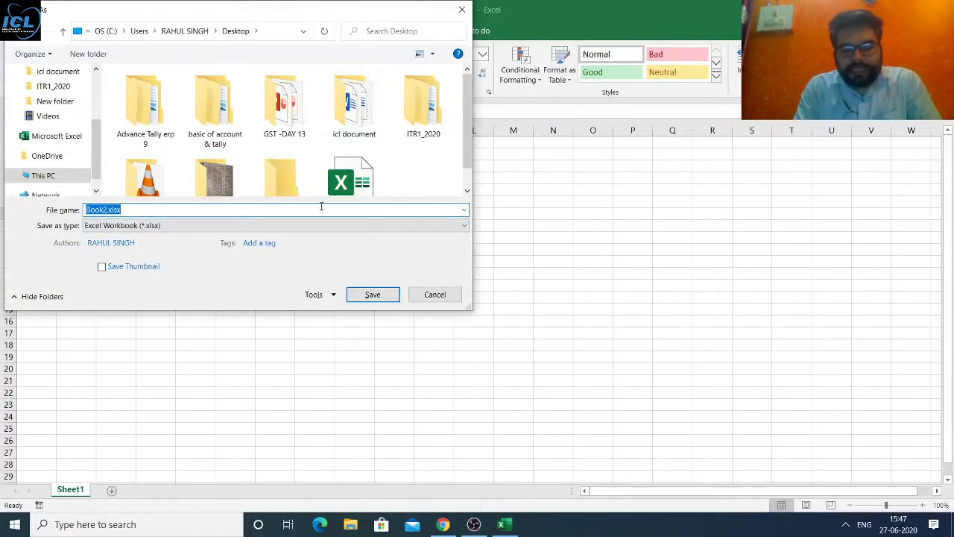
click(435, 295)
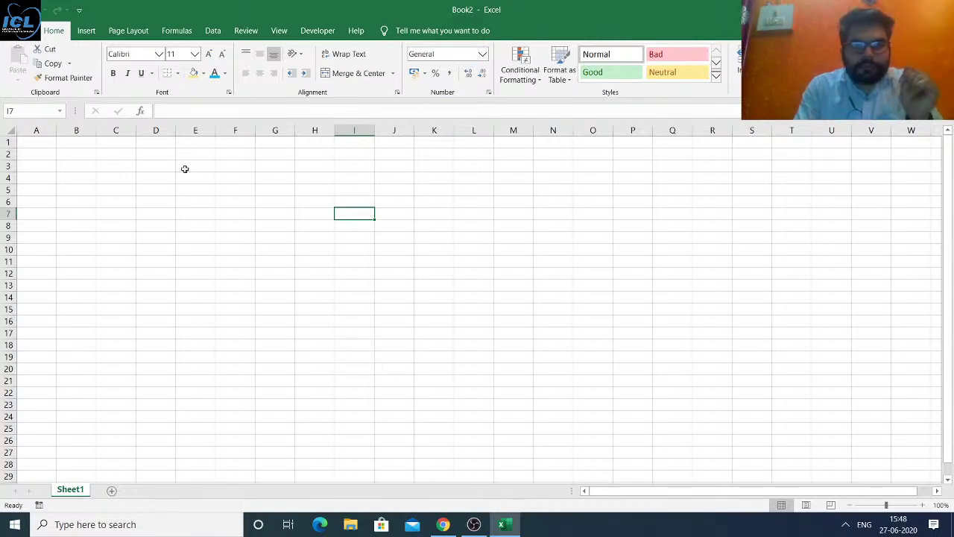
click(174, 33)
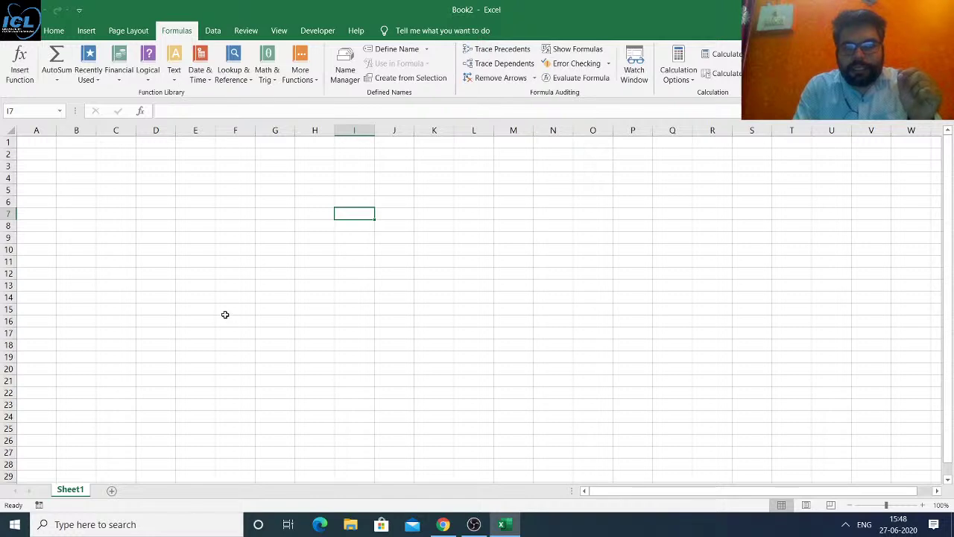